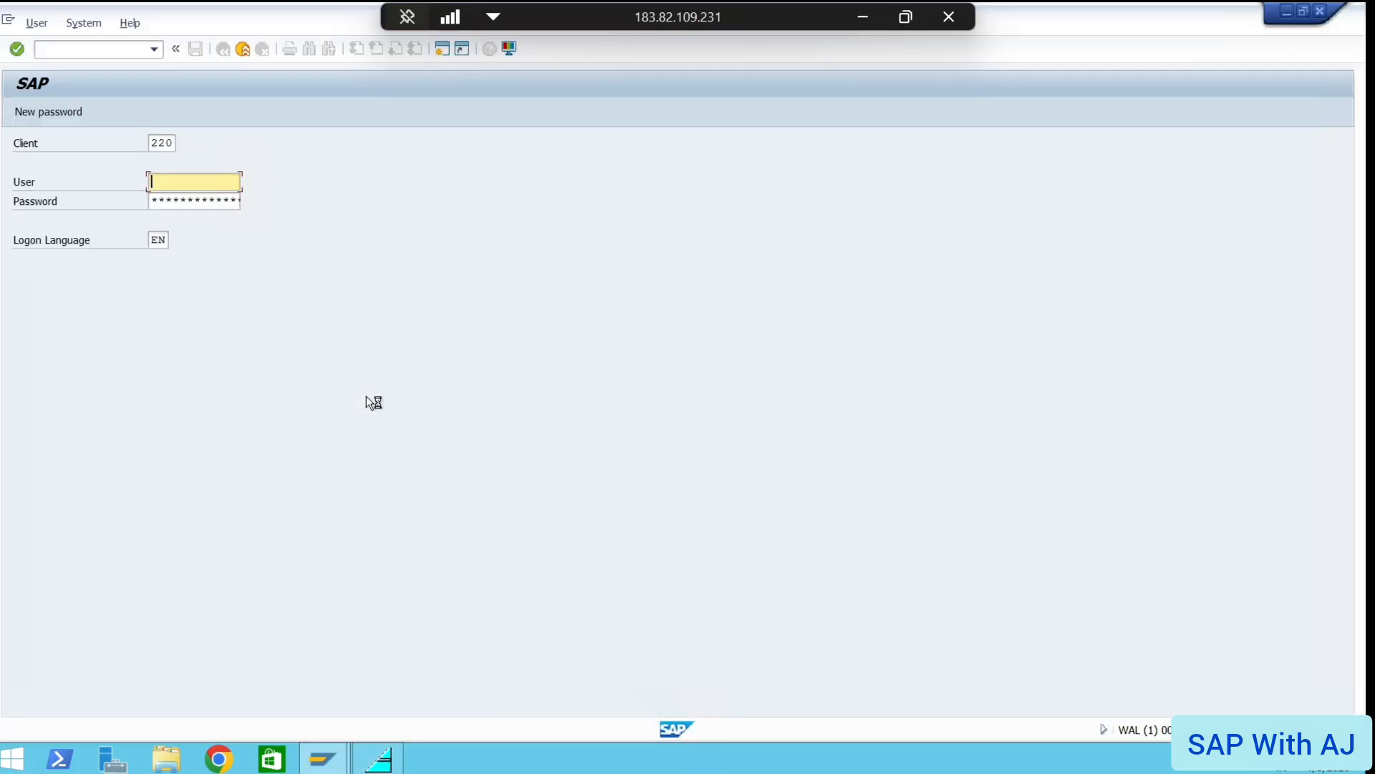
# Enter the user name and the current password for client 220 and submit the logon
pyautogui.write('Bist')
pyautogui.press('BackSpace')
pyautogui.press('BackSpace')
pyautogui.press('BackSpace')
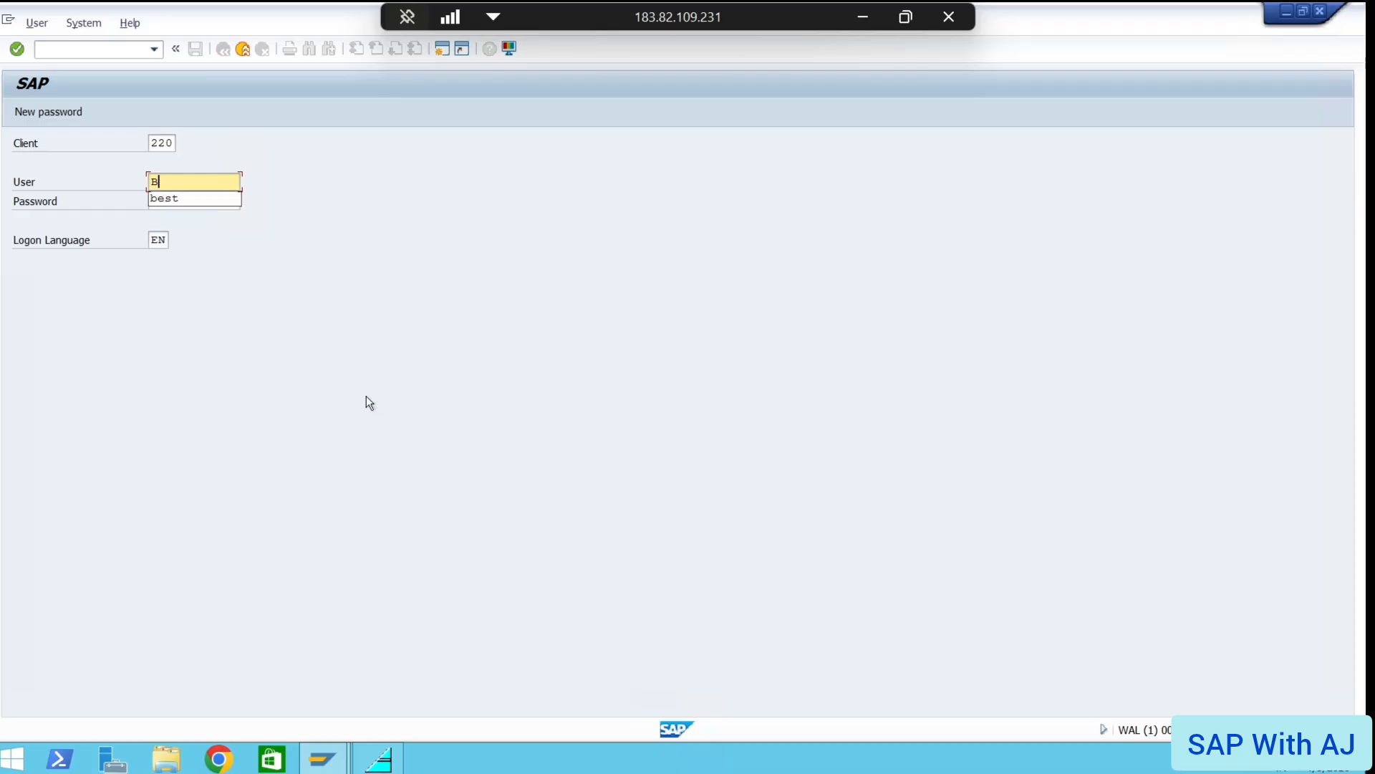
pyautogui.write('est')
pyautogui.click(201, 198)
pyautogui.click(180, 203)
pyautogui.press('Right')
pyautogui.press('Right')
pyautogui.press('Right')
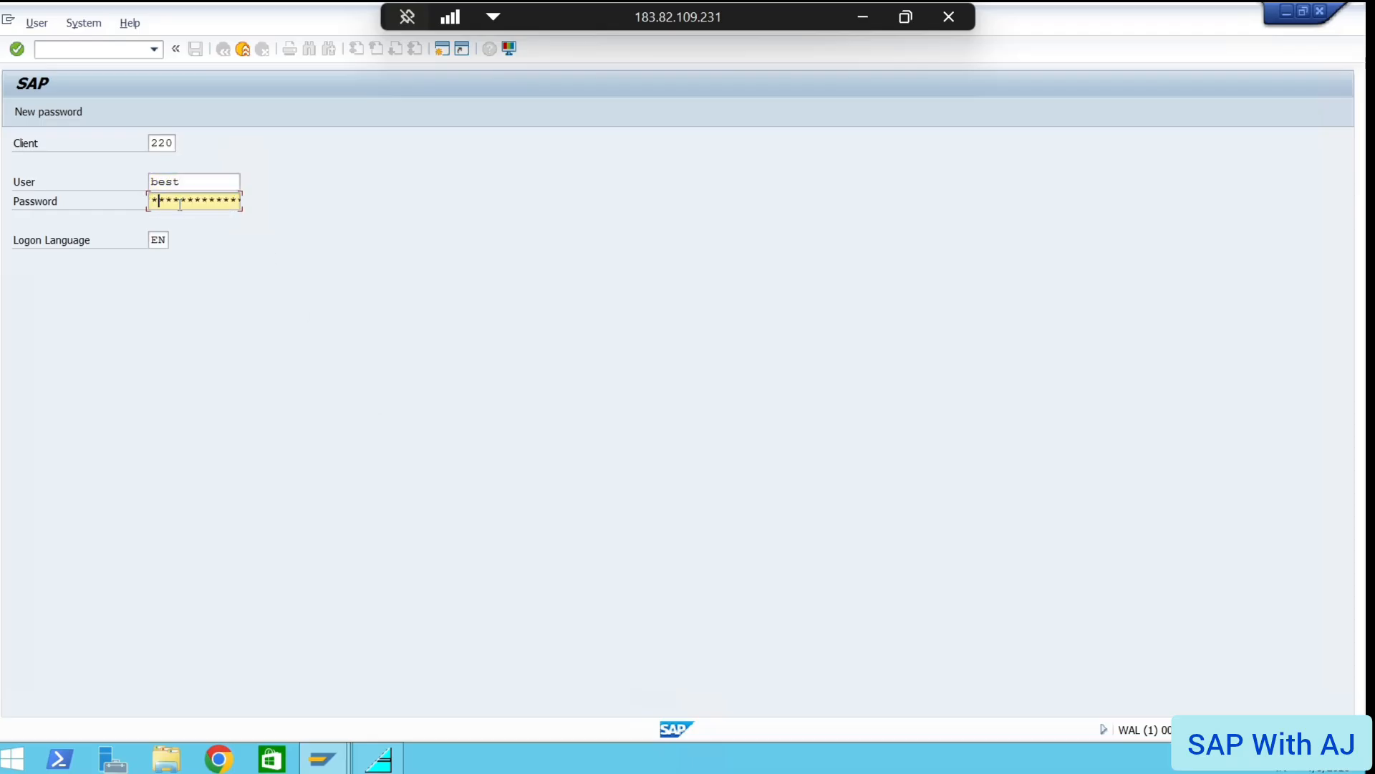
pyautogui.press('Right')
pyautogui.press('Right')
pyautogui.press('Right')
pyautogui.press('Right')
pyautogui.press('Right')
pyautogui.press('Right')
pyautogui.press('Right')
pyautogui.press('Right')
pyautogui.press('Return')
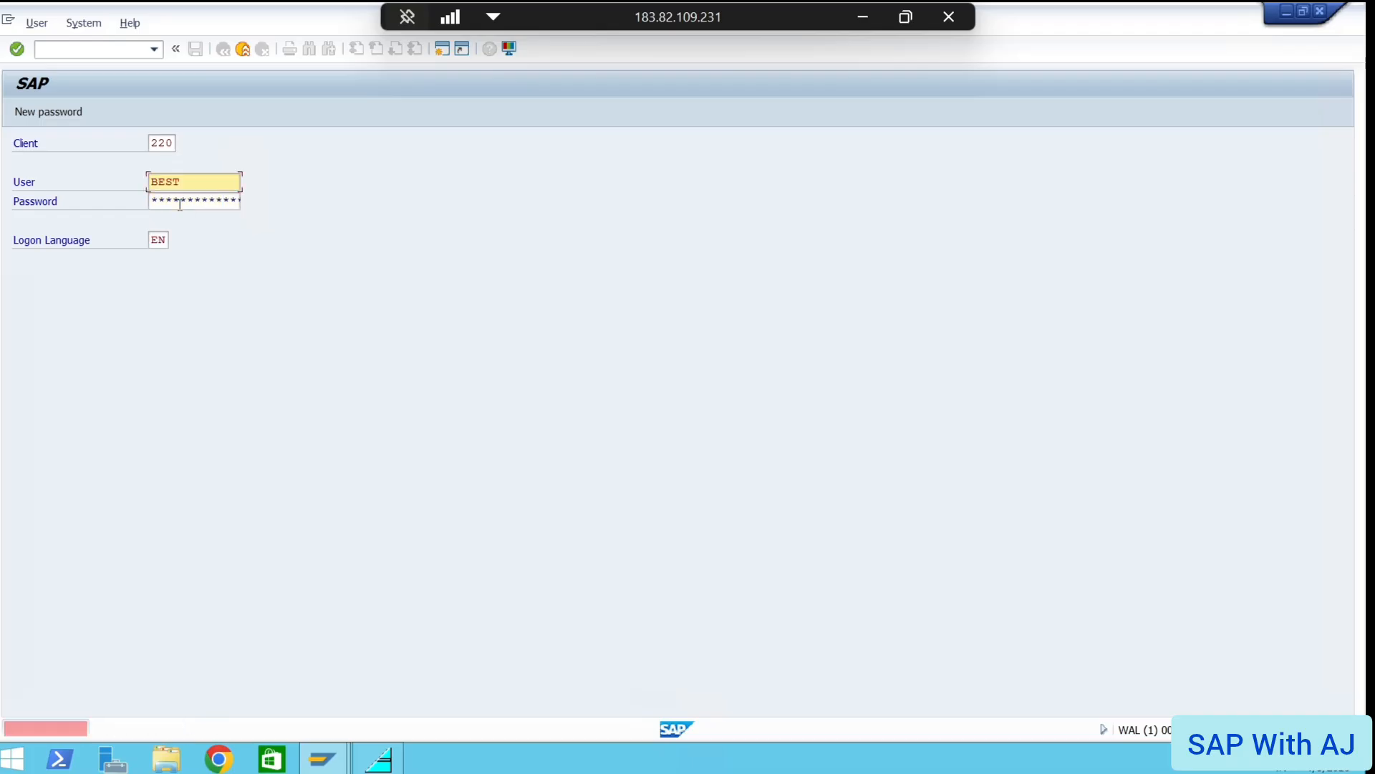
# Set the new password, log on, and acknowledge the failed logon attempts notice
pyautogui.press('Tab')
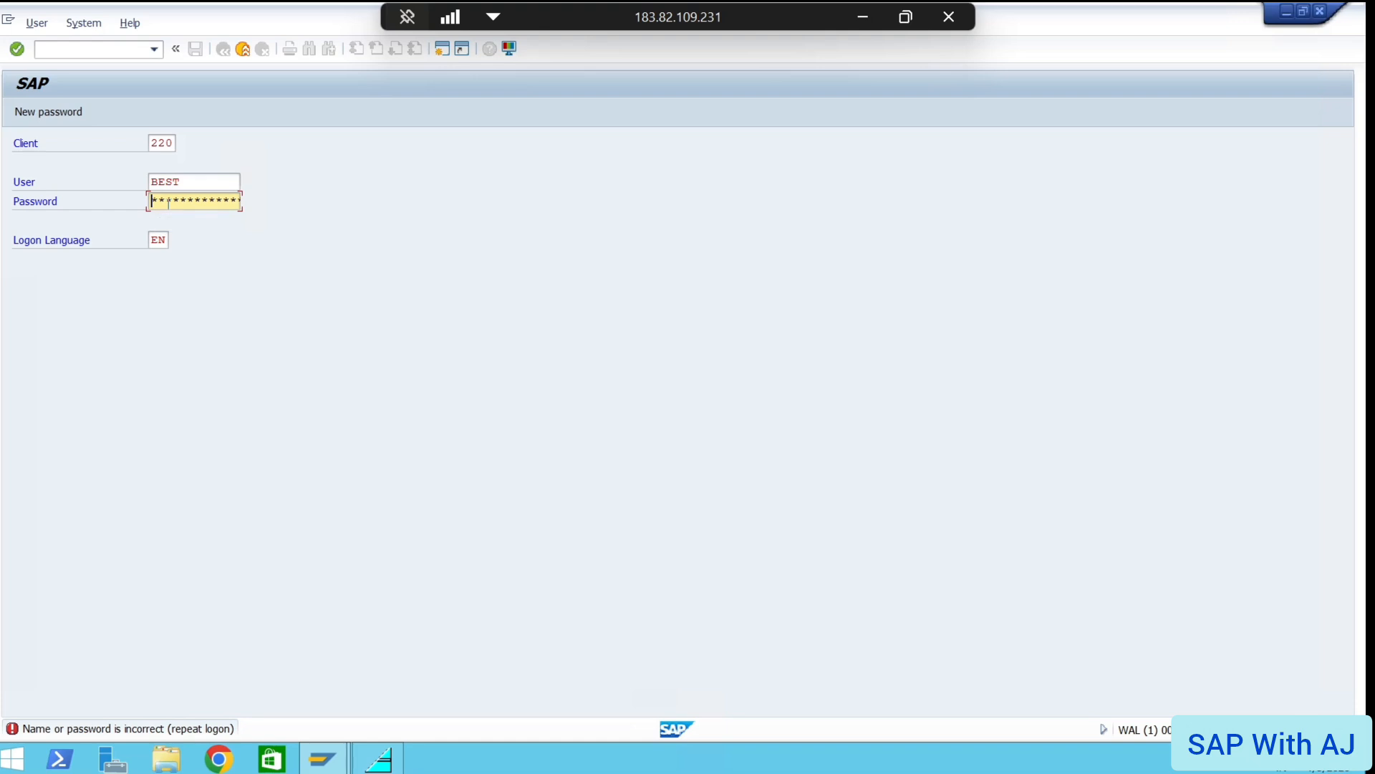
pyautogui.press('Right')
pyautogui.press('Right')
pyautogui.write('*')
pyautogui.press('BackSpace')
pyautogui.press('BackSpace')
pyautogui.press('BackSpace')
pyautogui.press('BackSpace')
pyautogui.click(167, 202)
pyautogui.write('******')
pyautogui.press('BackSpace')
pyautogui.press('BackSpace')
pyautogui.press('BackSpace')
pyautogui.press('BackSpace')
pyautogui.press('BackSpace')
pyautogui.press('BackSpace')
pyautogui.press('BackSpace')
pyautogui.press('BackSpace')
pyautogui.write('**********')
pyautogui.press('Return')
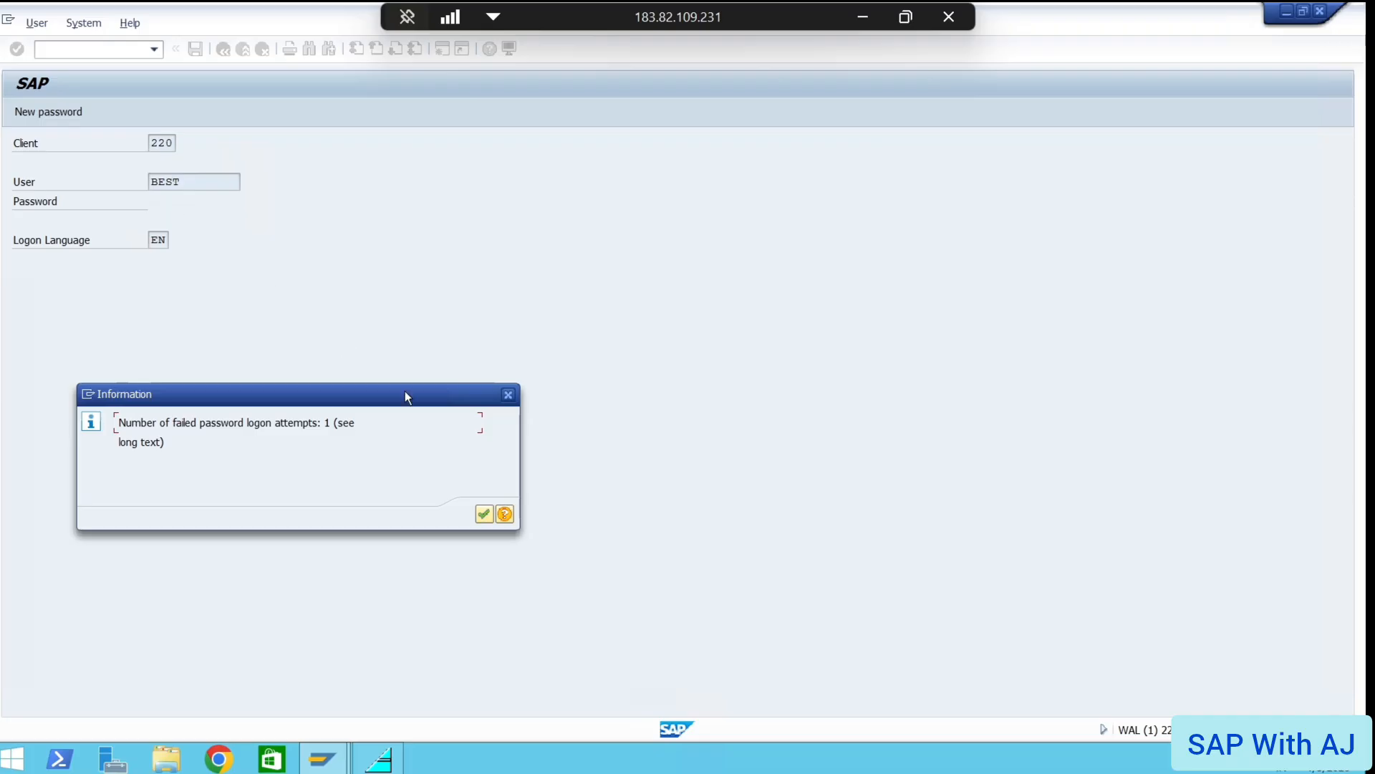
pyautogui.click(486, 514)
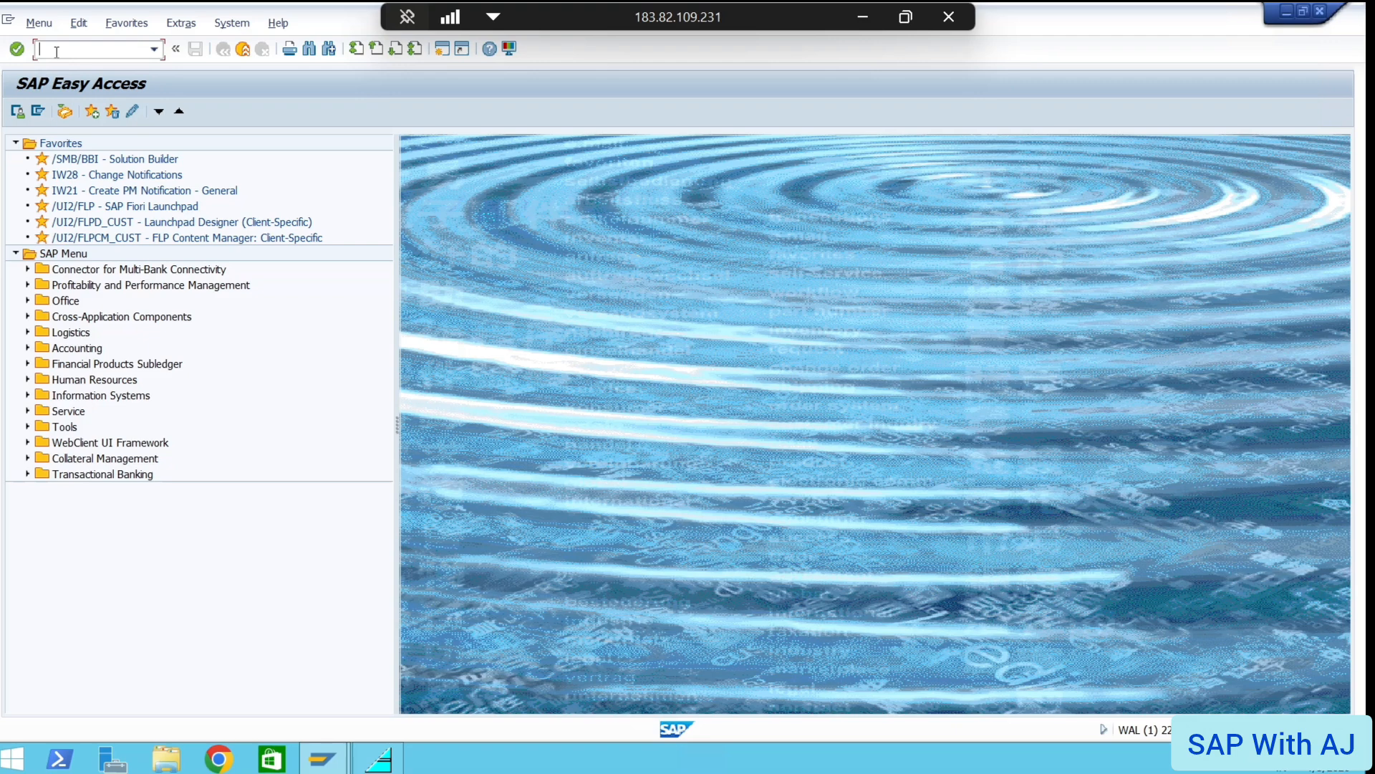
pyautogui.write('SM12')
pyautogui.press('Return')
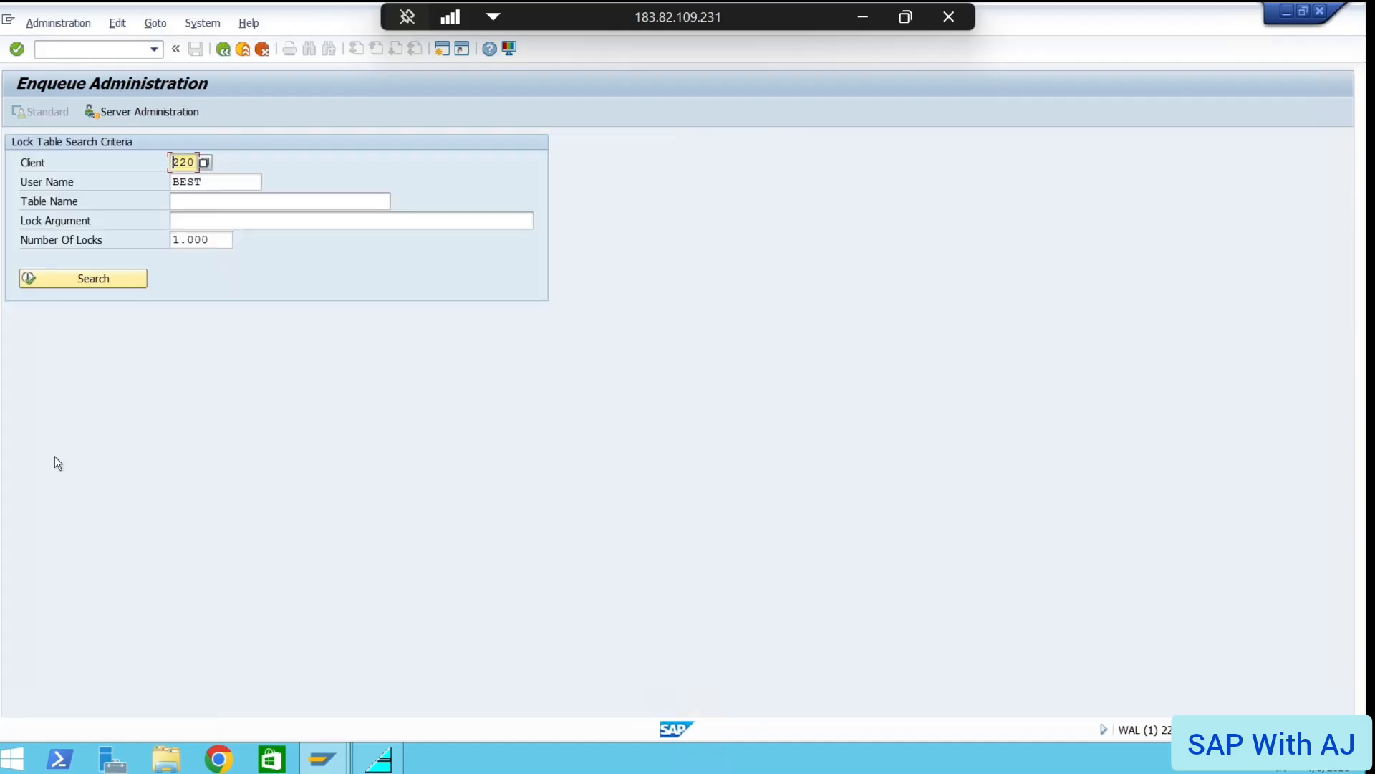
pyautogui.click(81, 278)
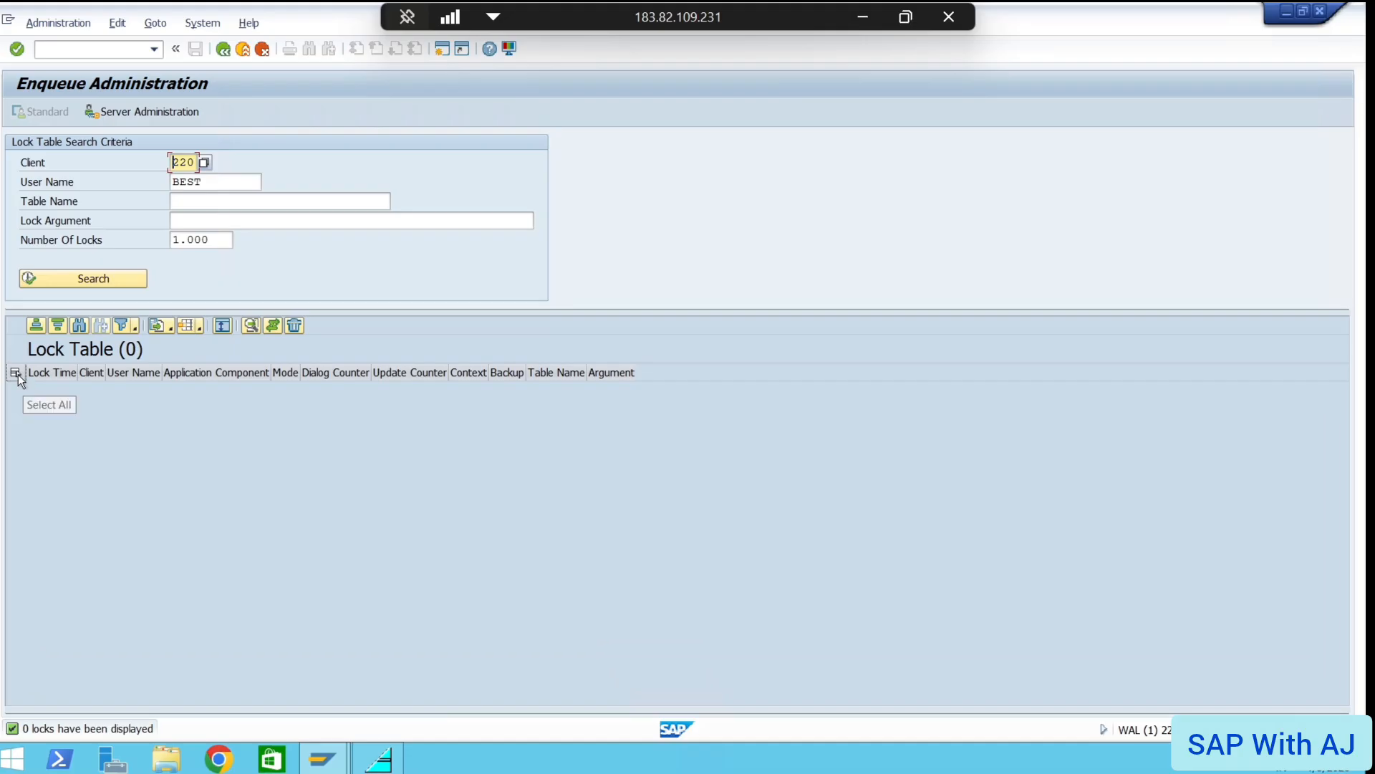
pyautogui.click(57, 47)
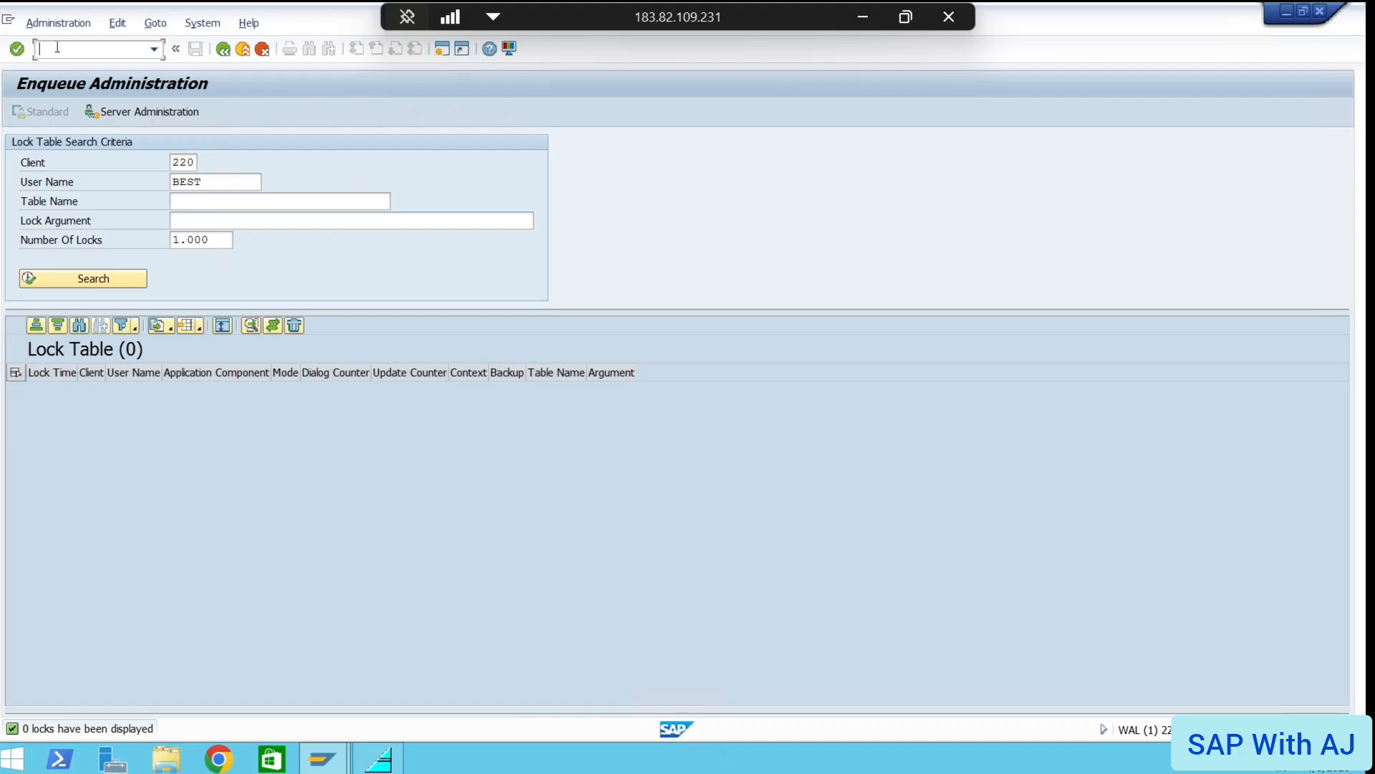
pyautogui.write('/n')
pyautogui.press('Return')
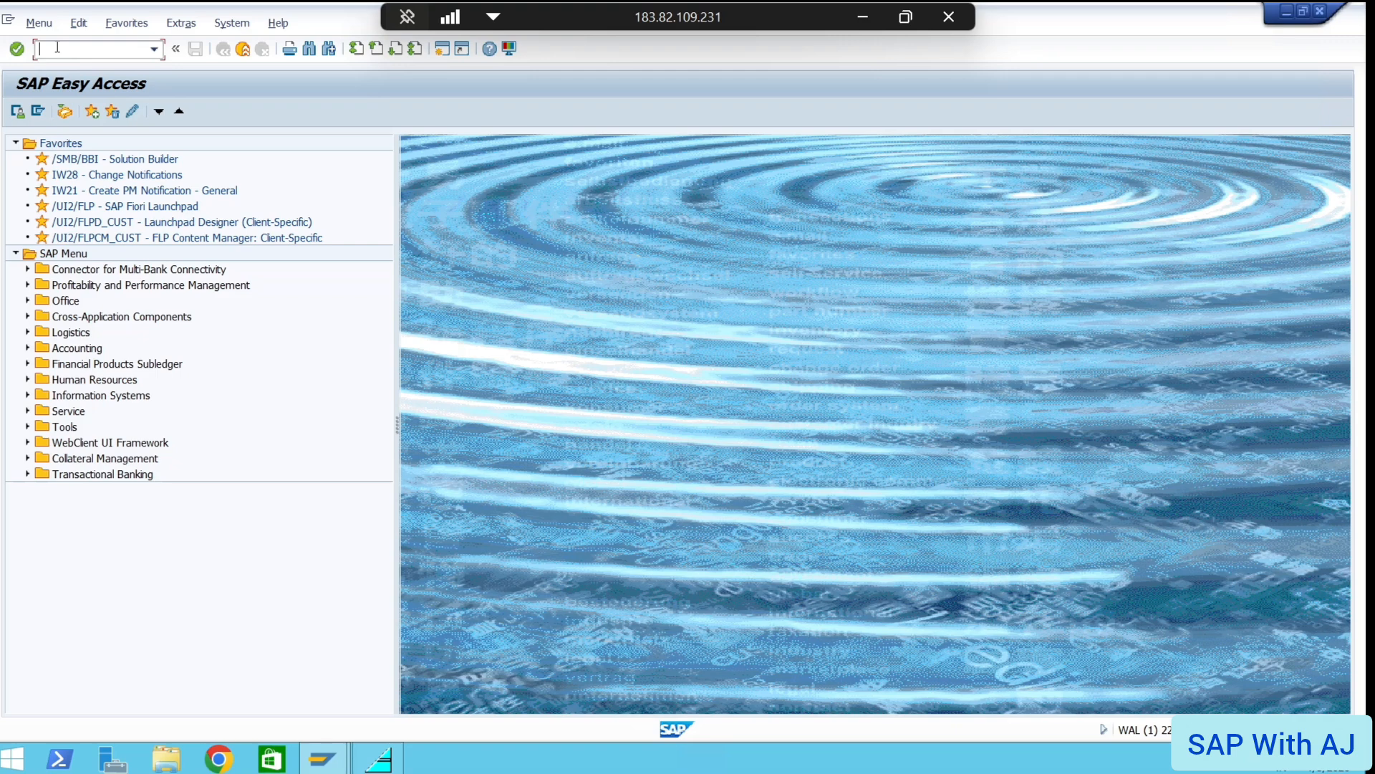
pyautogui.click(867, 16)
# Browse the course slides on FICO topics, fiscal year variant and open posting periods, then return to SAP
pyautogui.click(738, 754)
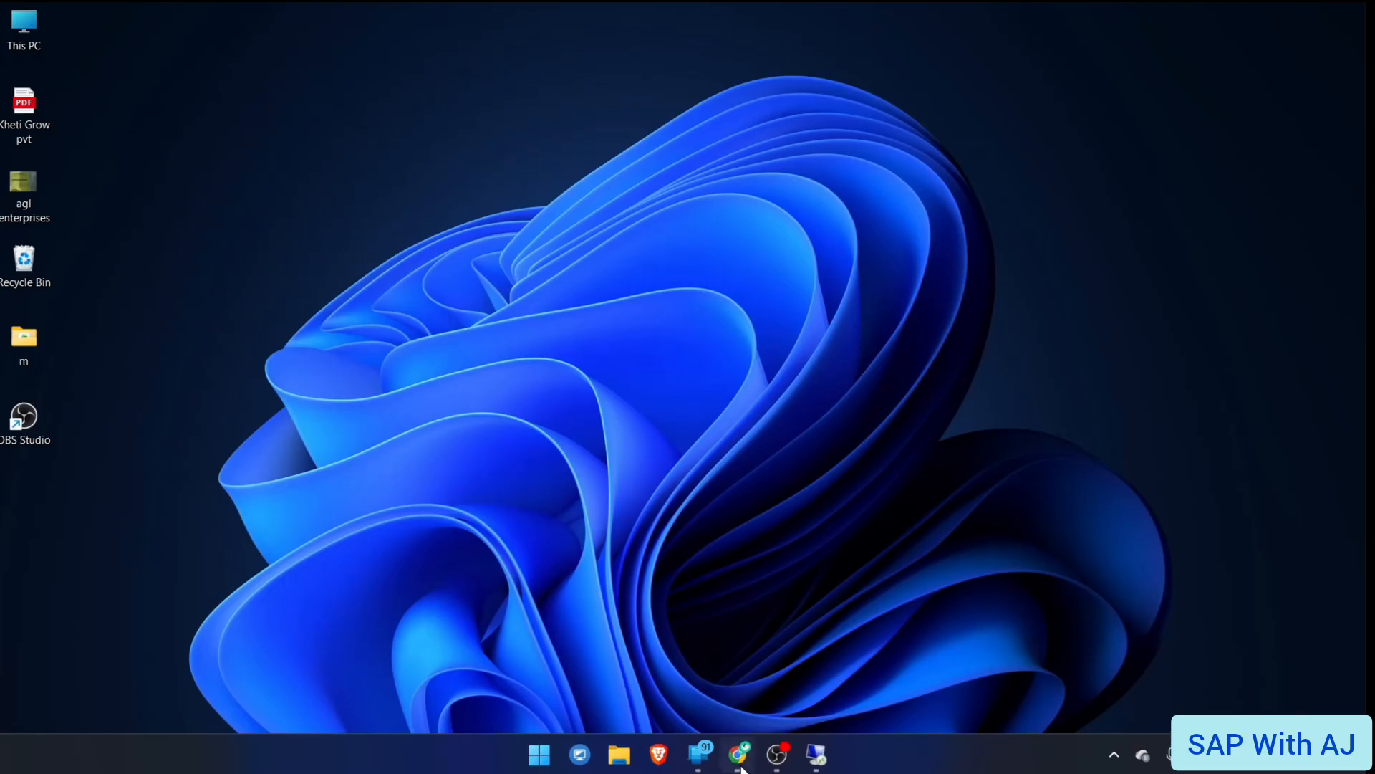
pyautogui.scroll(-5, 114, 534)
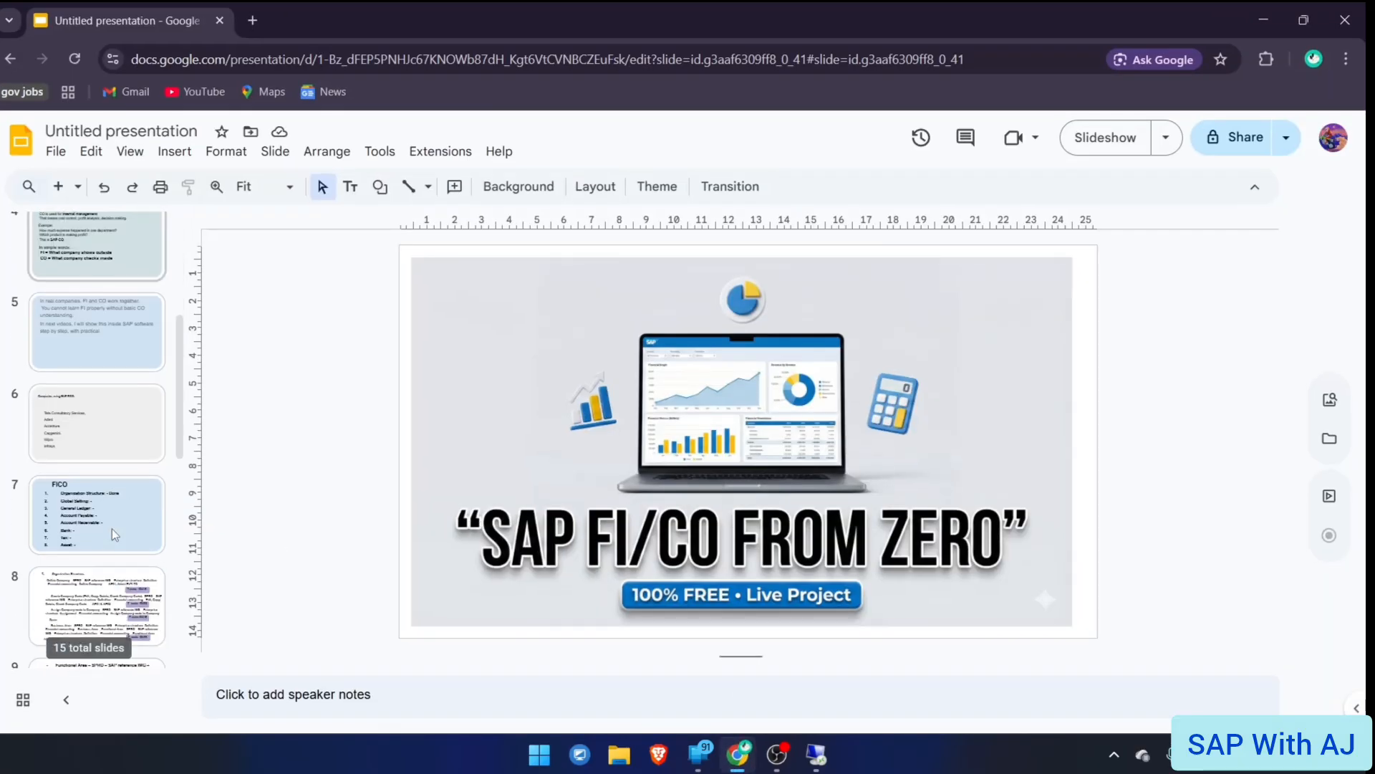
pyautogui.scroll(-1, 115, 533)
pyautogui.click(106, 364)
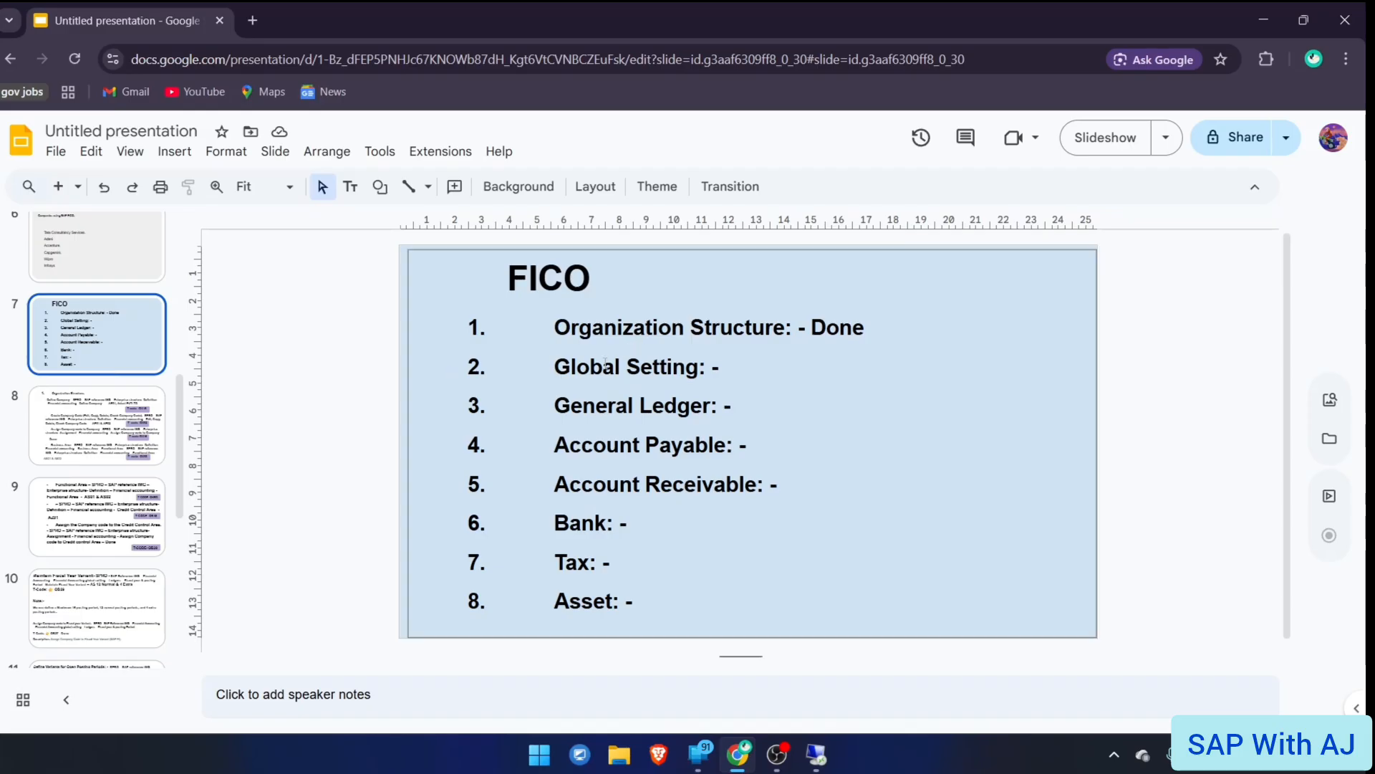
pyautogui.scroll(-1, 67, 505)
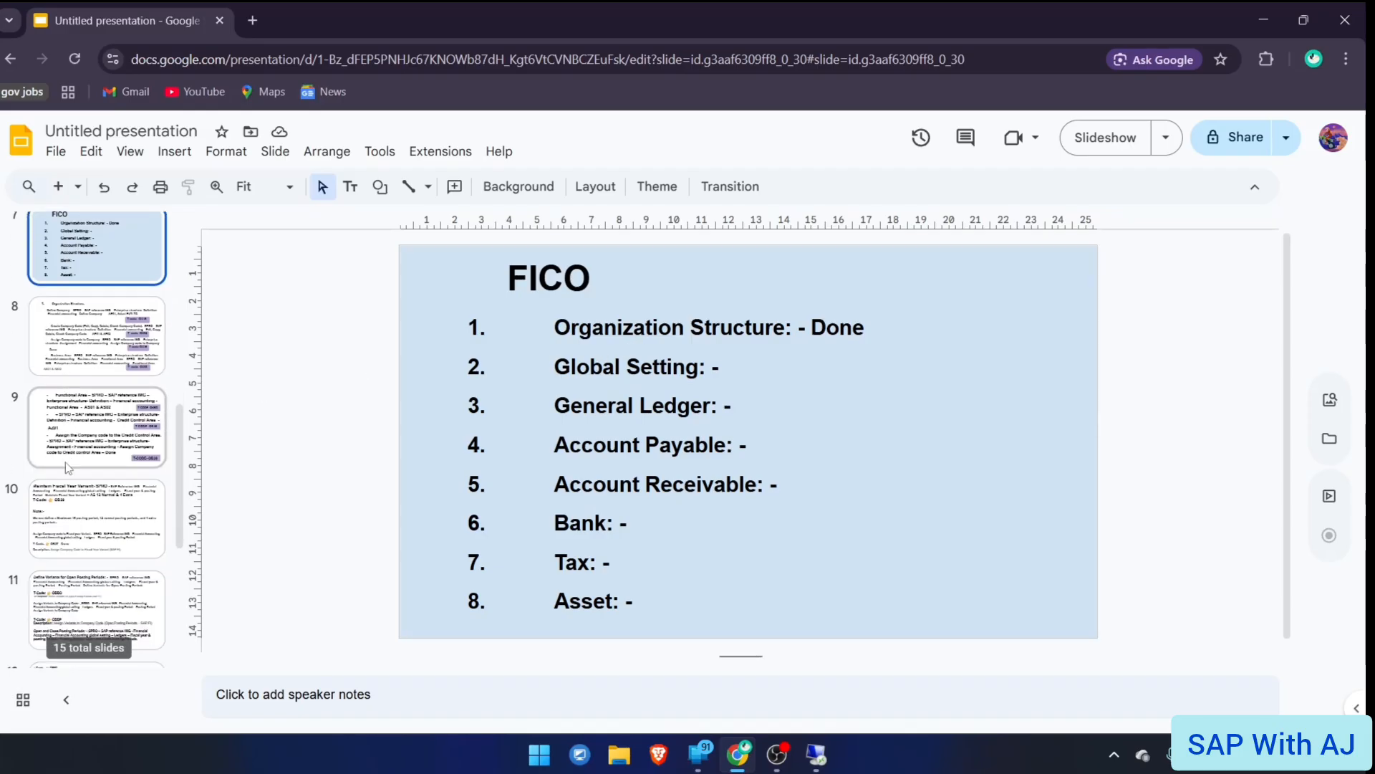
pyautogui.click(66, 505)
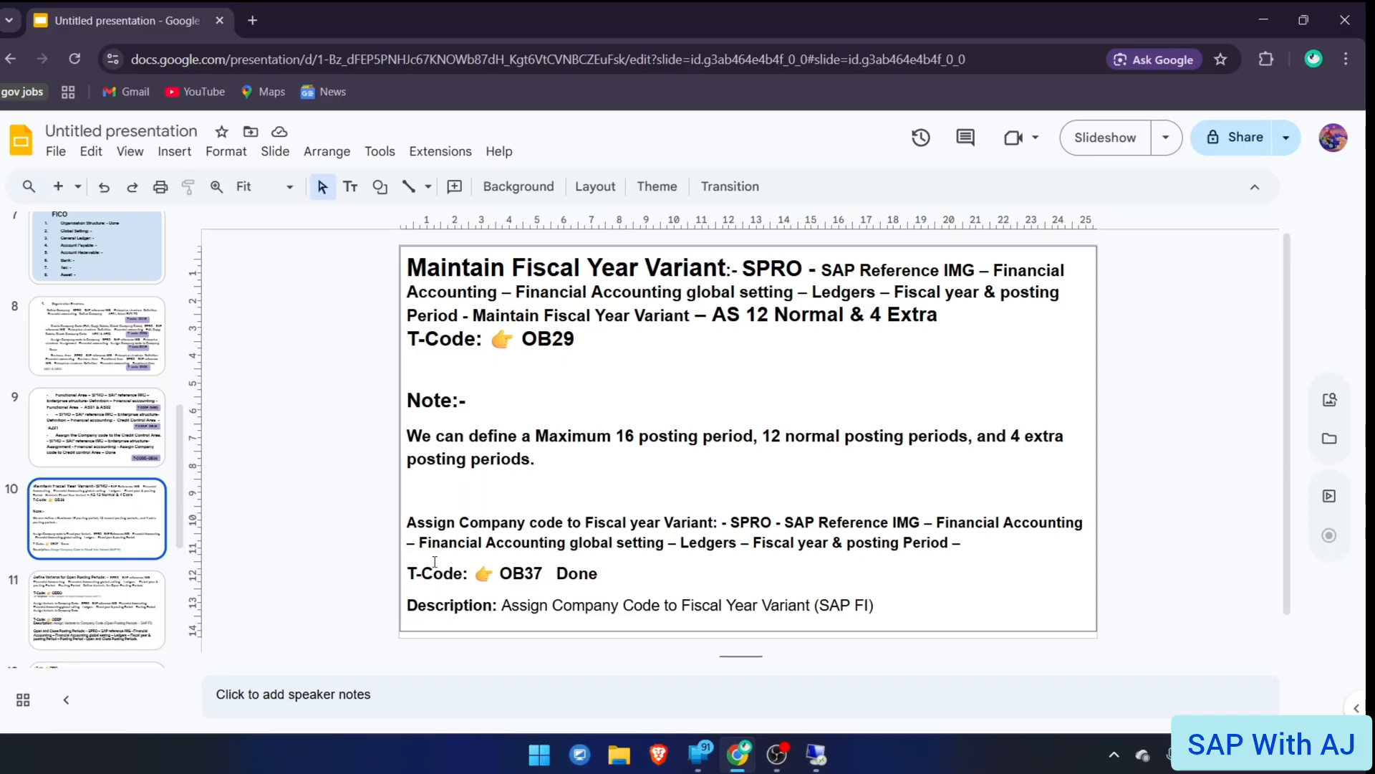
pyautogui.click(100, 607)
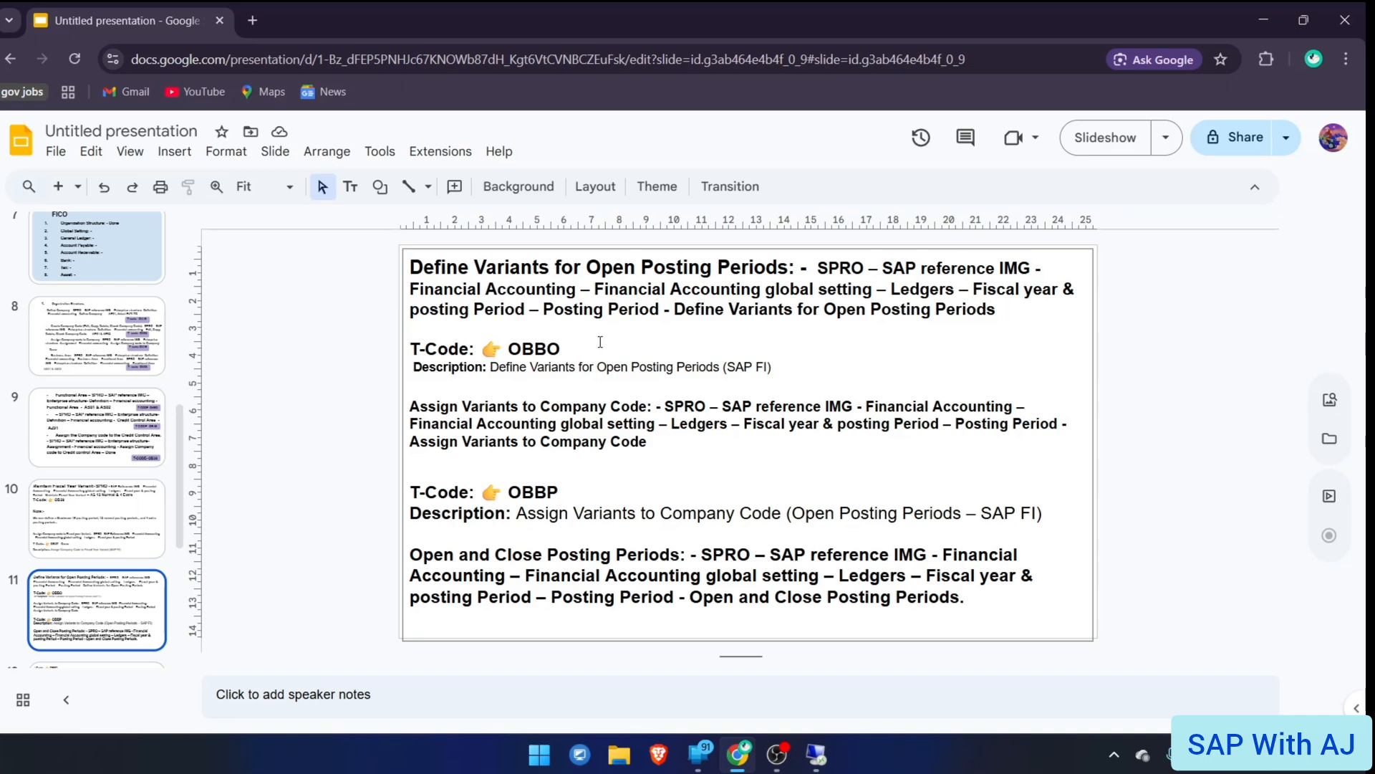
pyautogui.hotkey('alt', 'Tab')
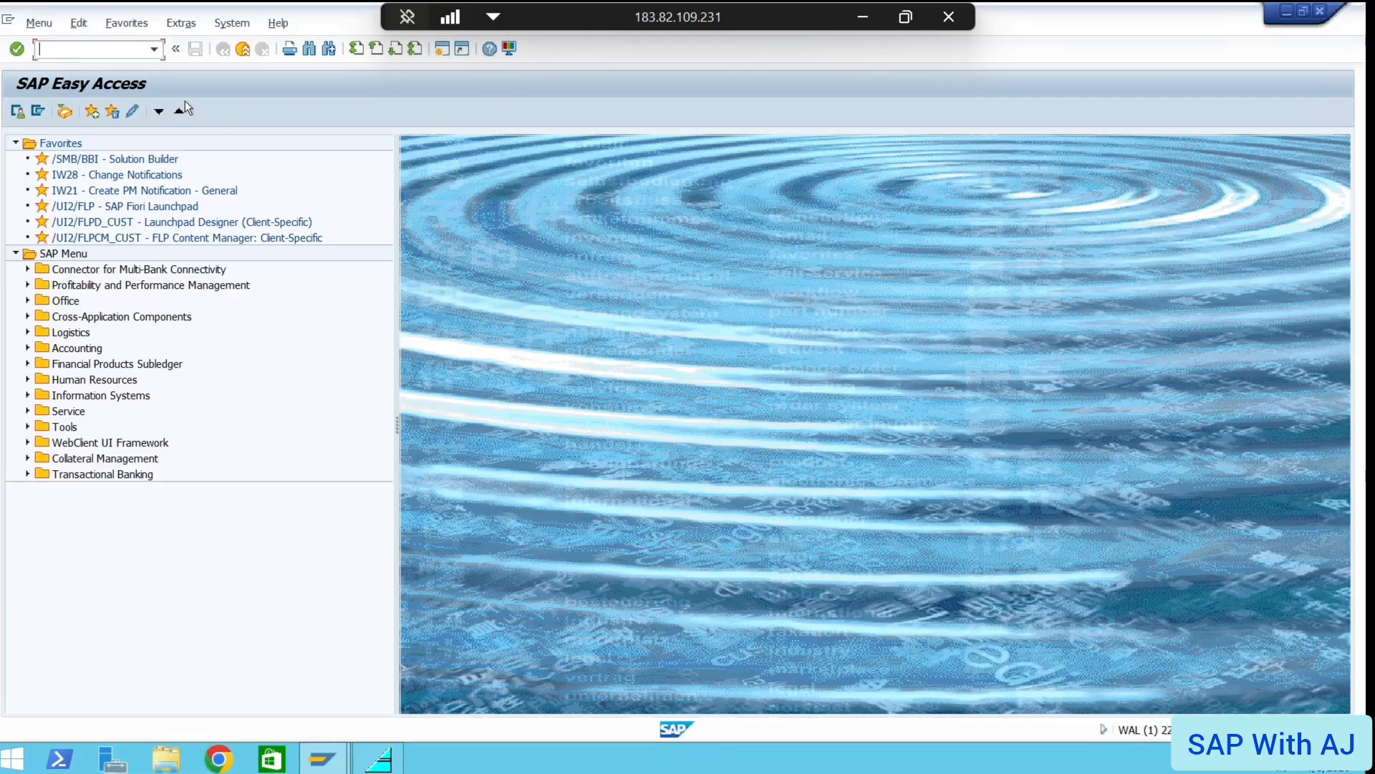
# Run OBBO and add new variant AZ01, starting its name with 'Variant for'
pyautogui.write('OBBO')
pyautogui.press('Return')
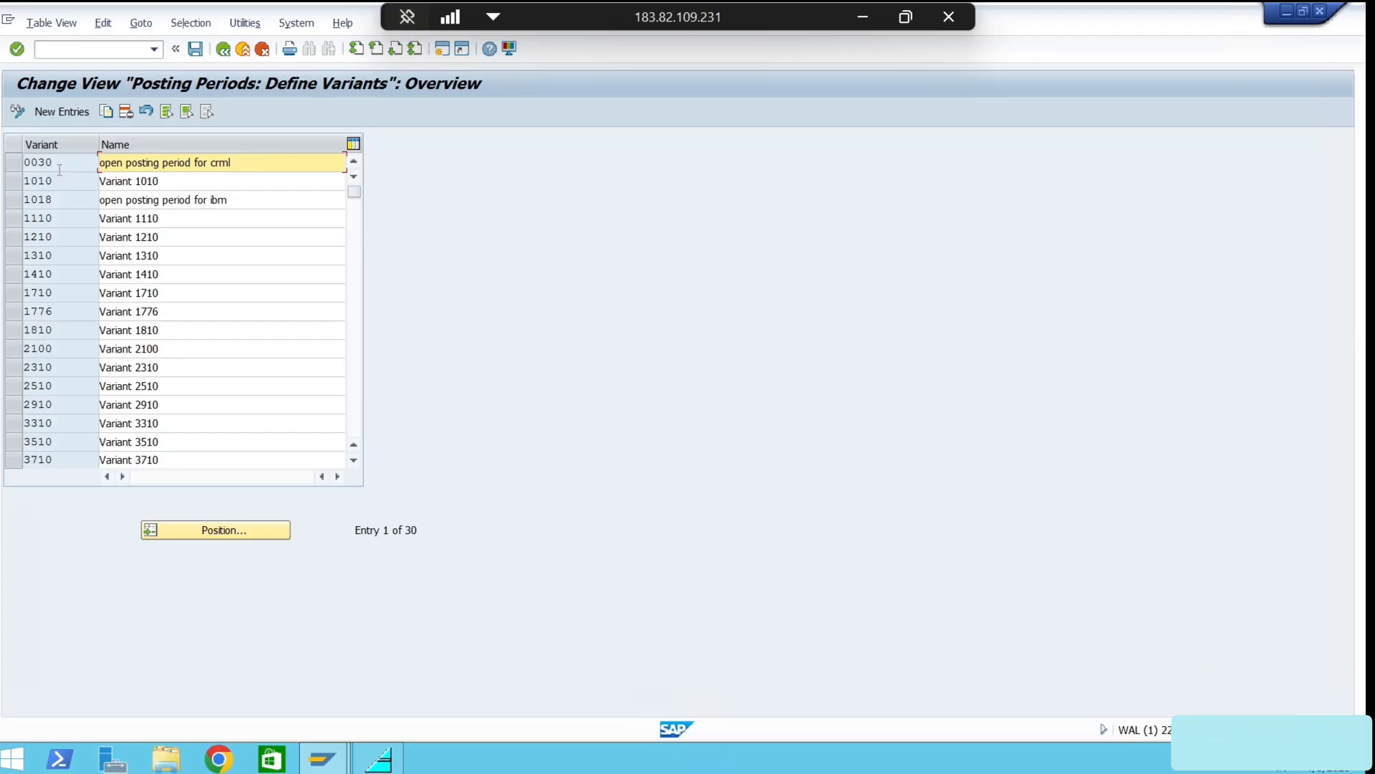
pyautogui.click(54, 111)
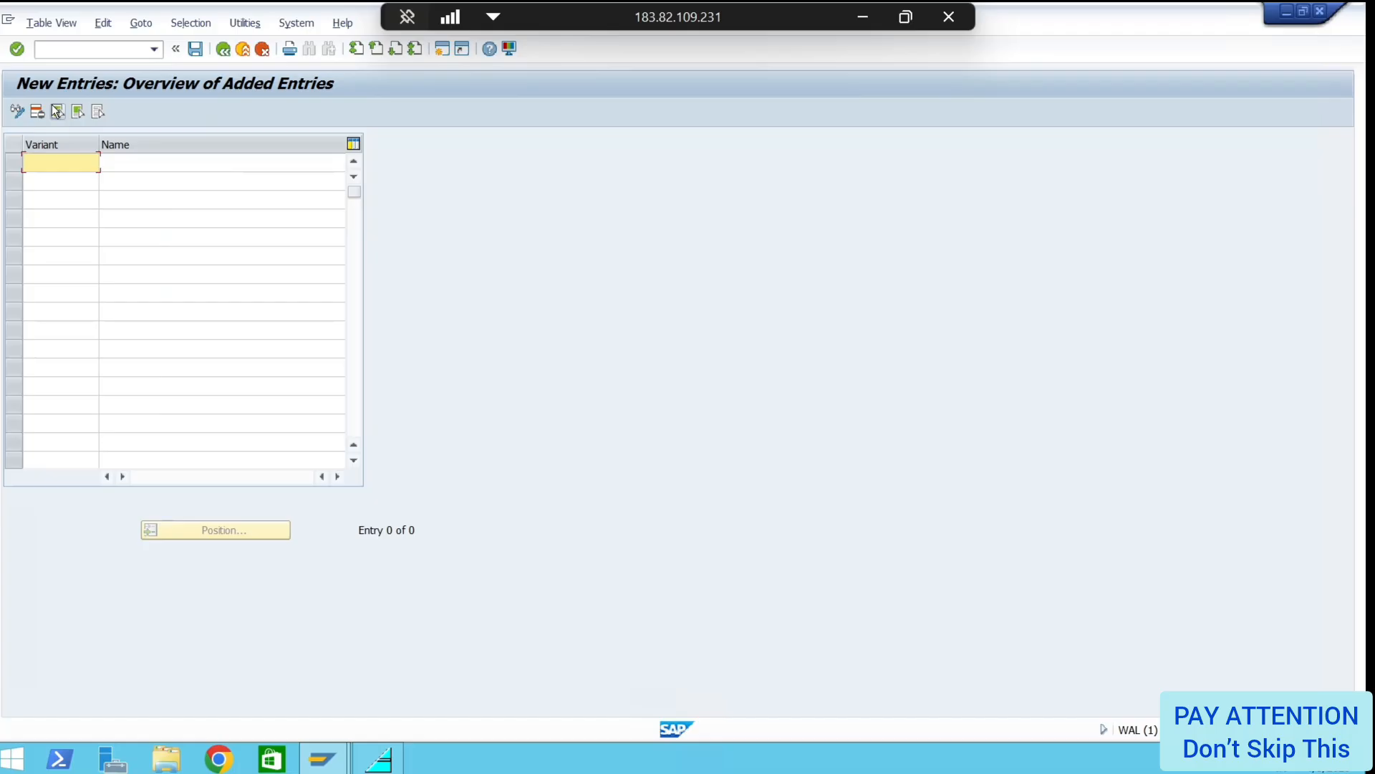
pyautogui.click(57, 162)
pyautogui.write('AZ01')
pyautogui.click(136, 165)
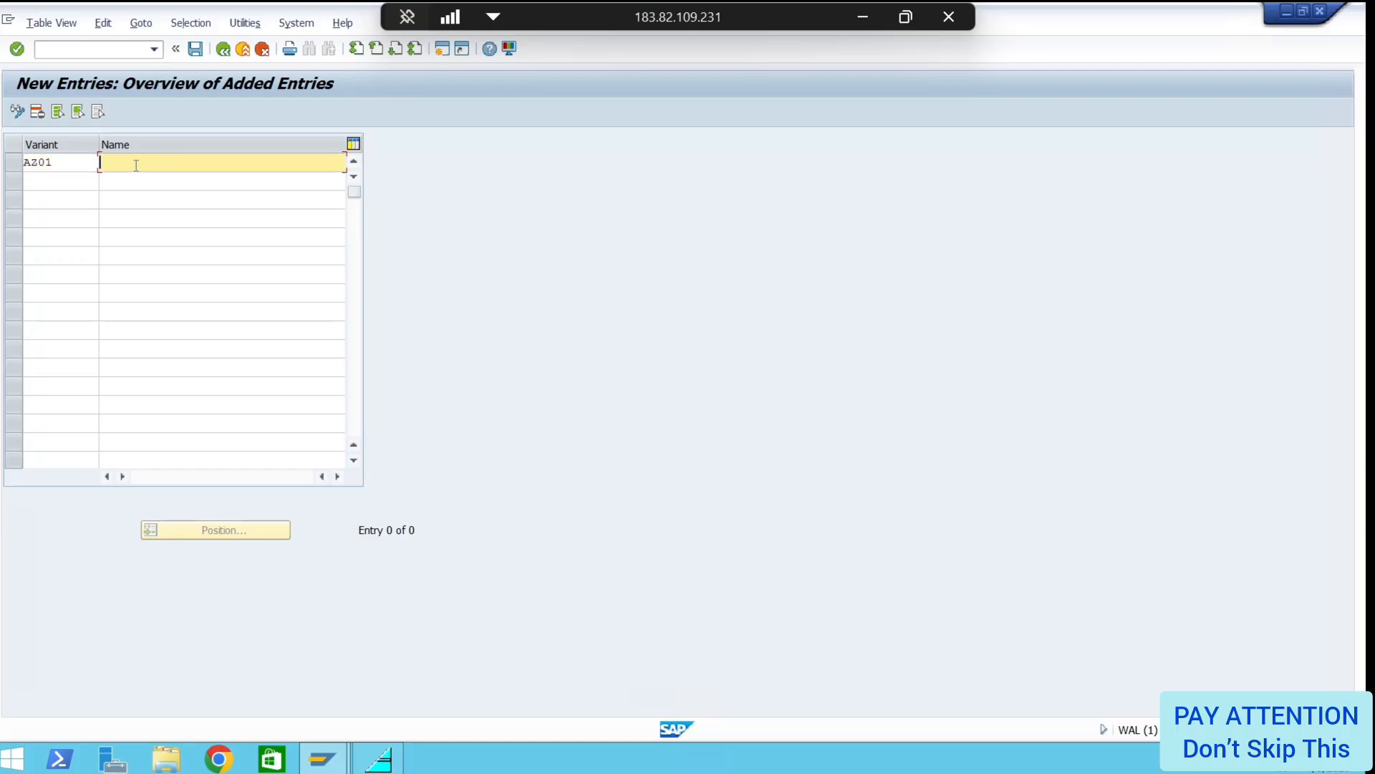
pyautogui.write('Variant for')
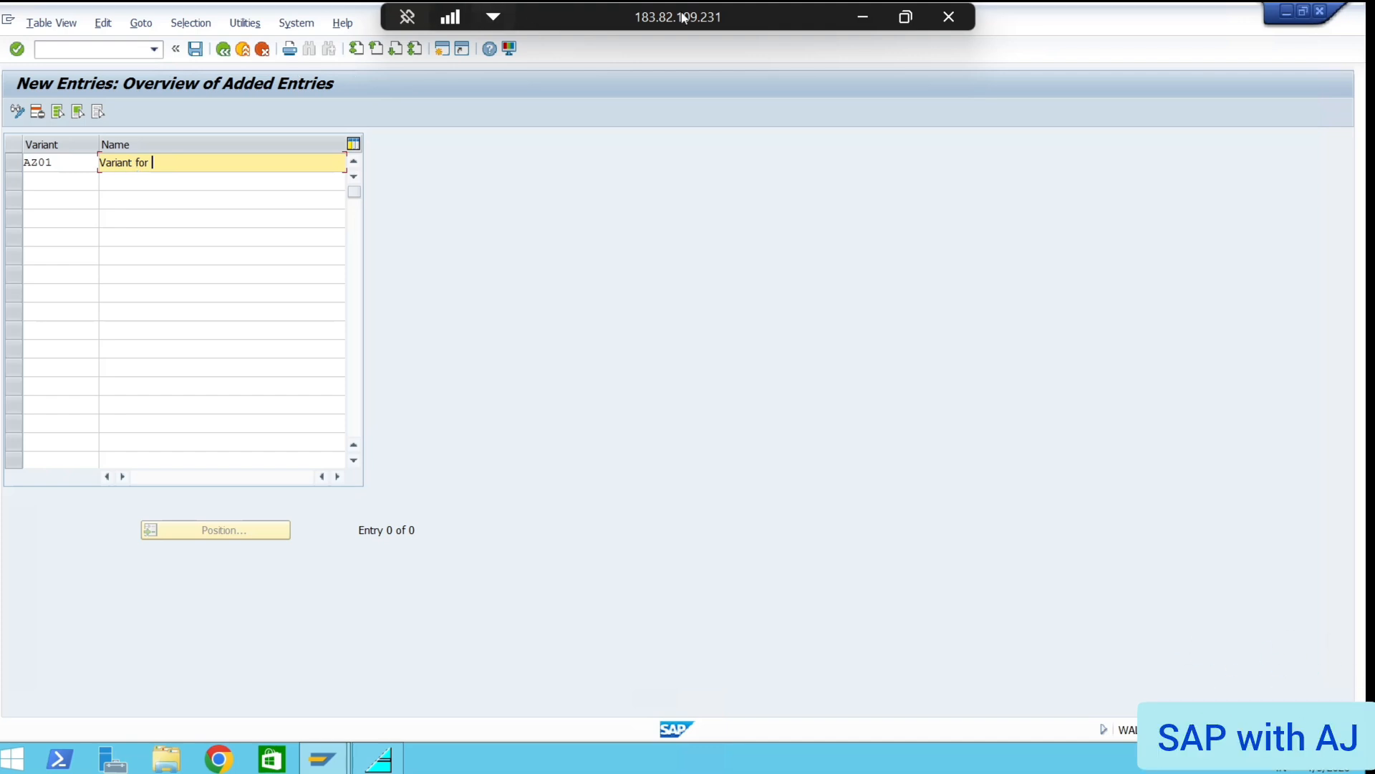
pyautogui.click(863, 16)
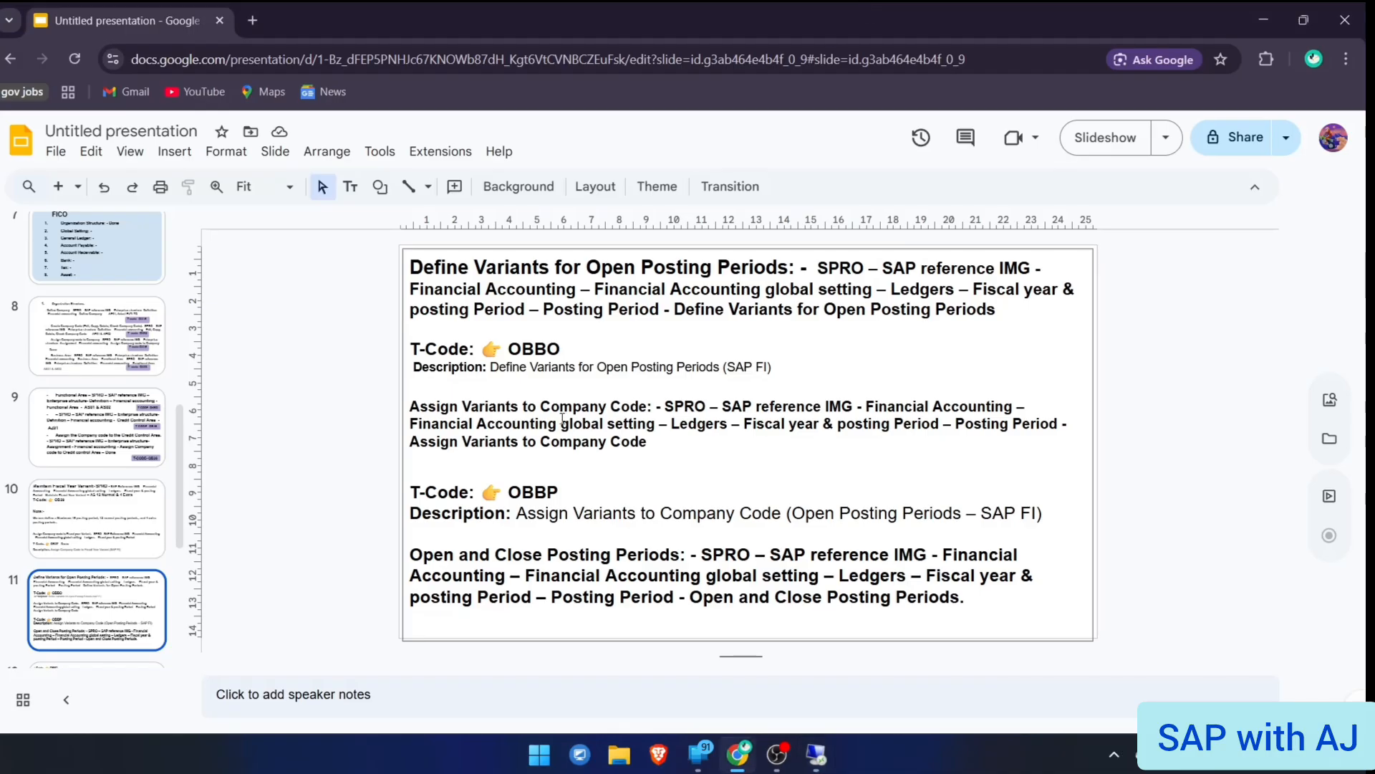
pyautogui.click(112, 361)
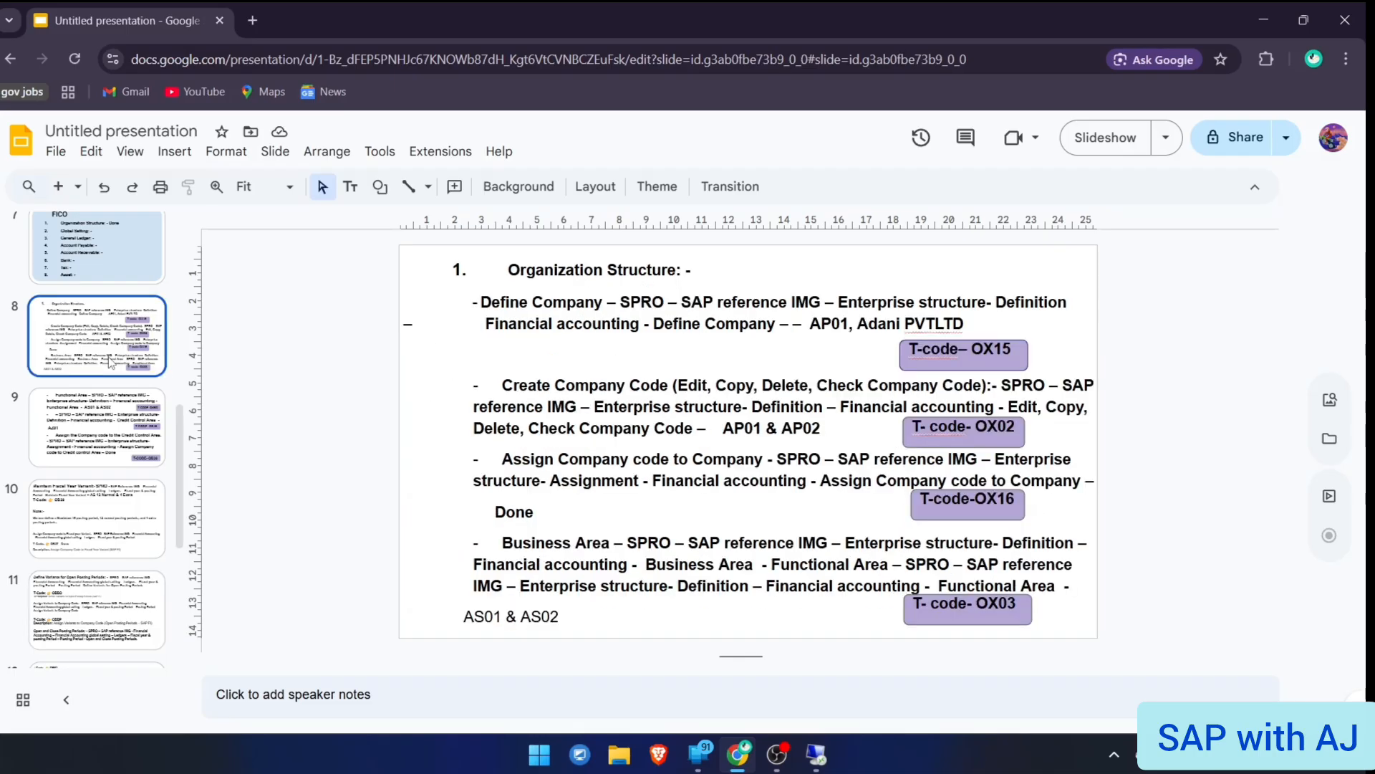
pyautogui.click(87, 612)
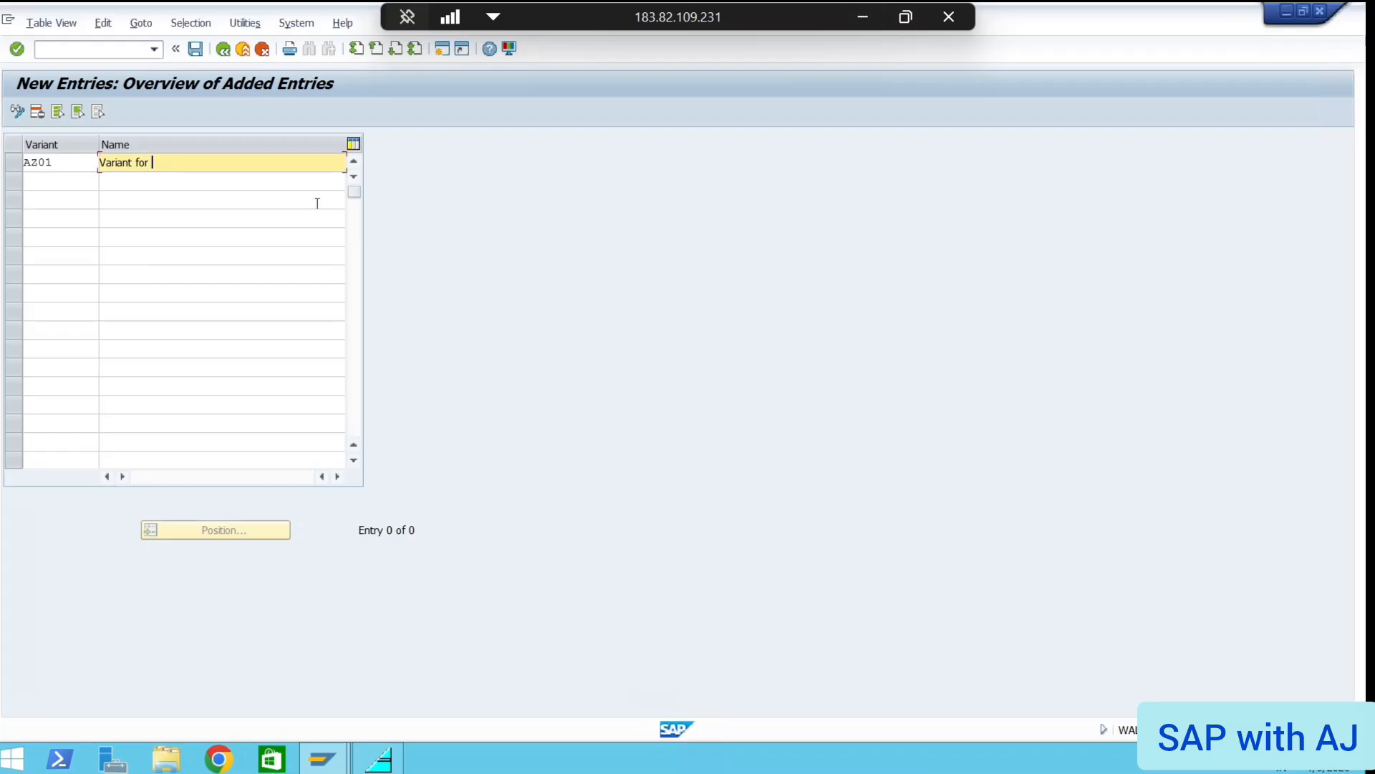
# Complete the name as 'Variant for AP01', save it under the customizing request, and return with /n
pyautogui.write('AP01')
pyautogui.press('Return')
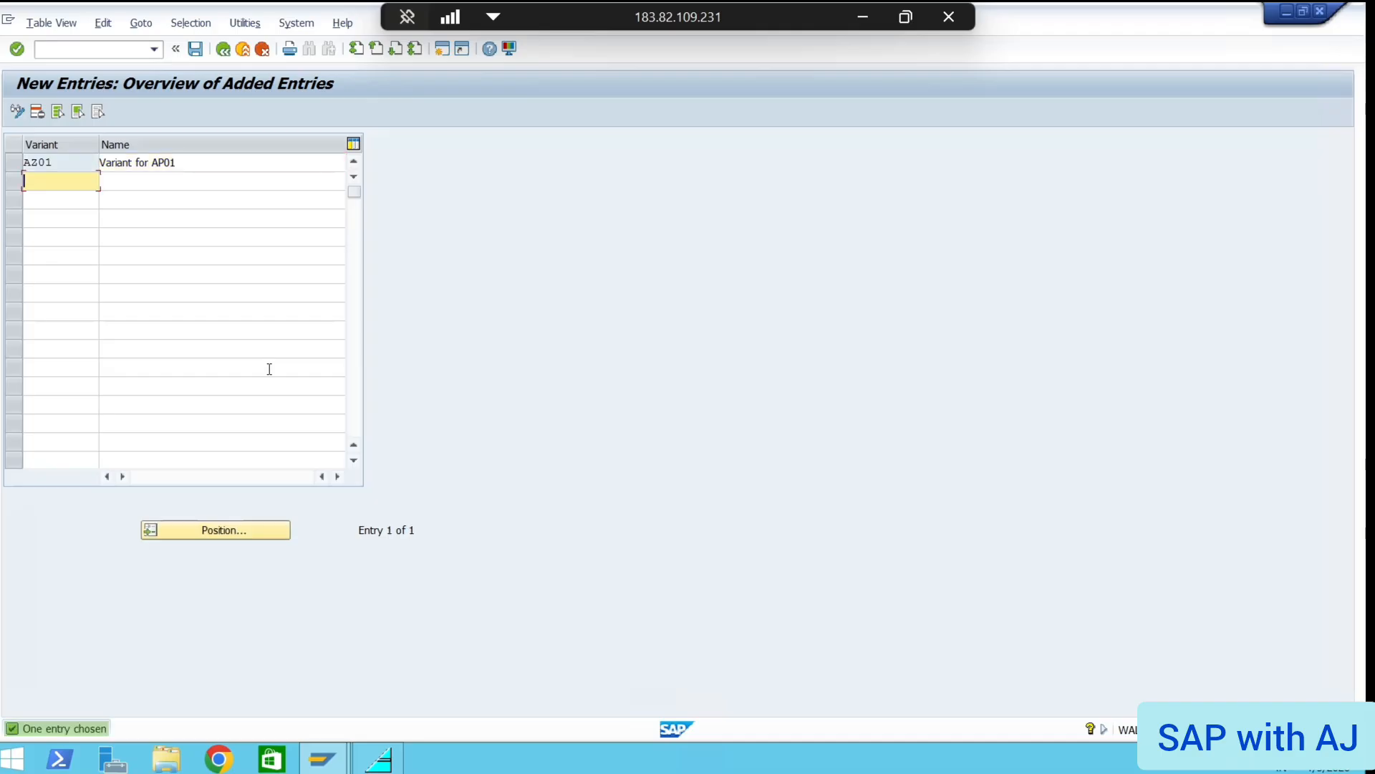
pyautogui.hotkey('ctrl', 's')
pyautogui.click(325, 301)
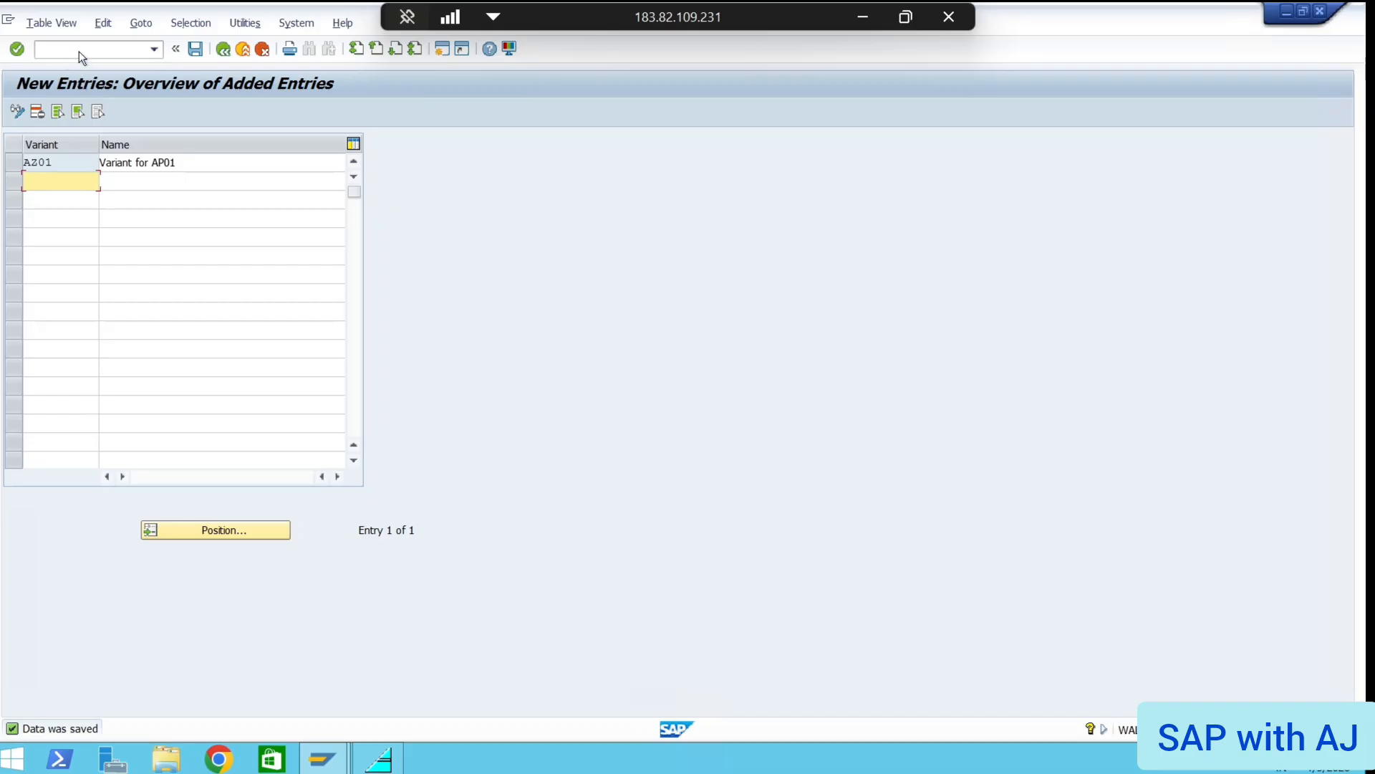
pyautogui.click(79, 50)
pyautogui.write('/n')
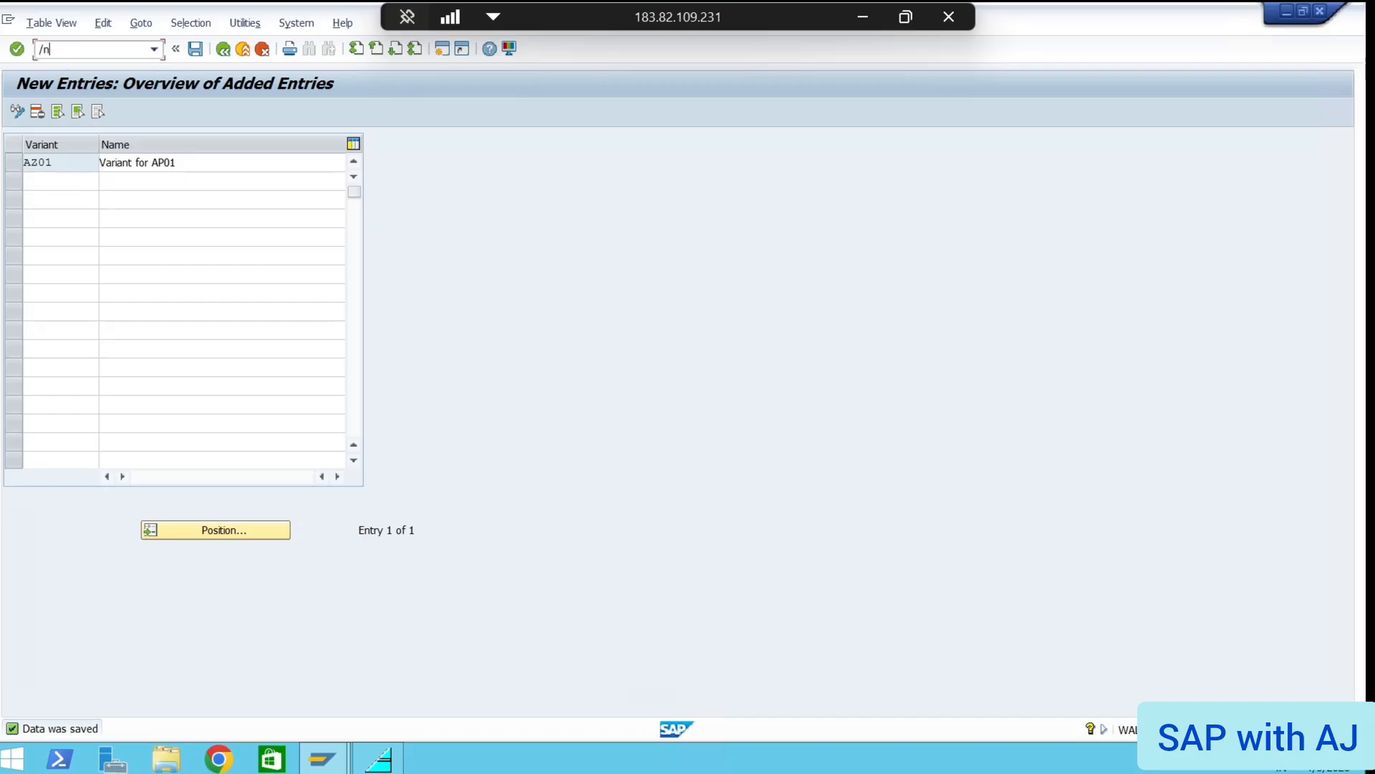
pyautogui.press('Return')
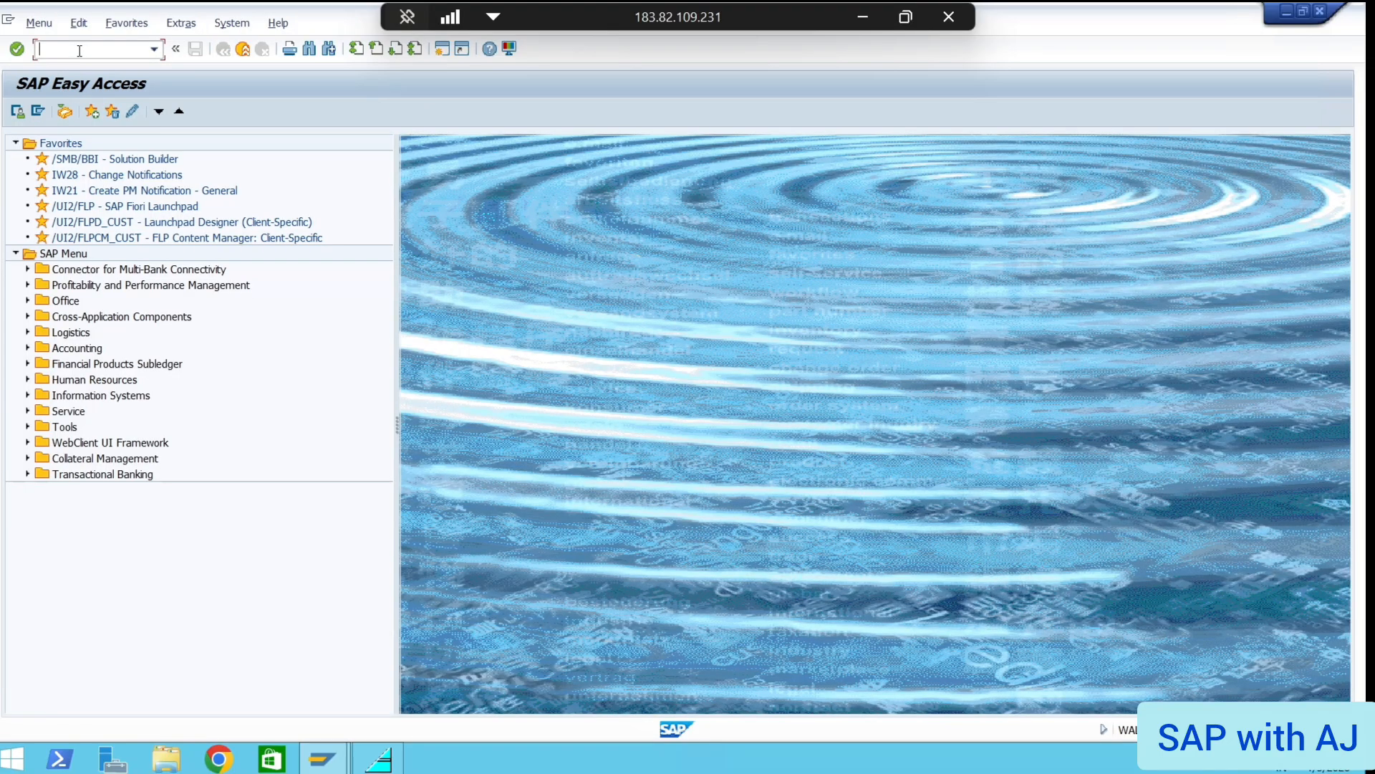
# Reopen OBBO, jump to variant AZ01 via Position and select its row, then leave with /n
pyautogui.write('OBBO')
pyautogui.press('Return')
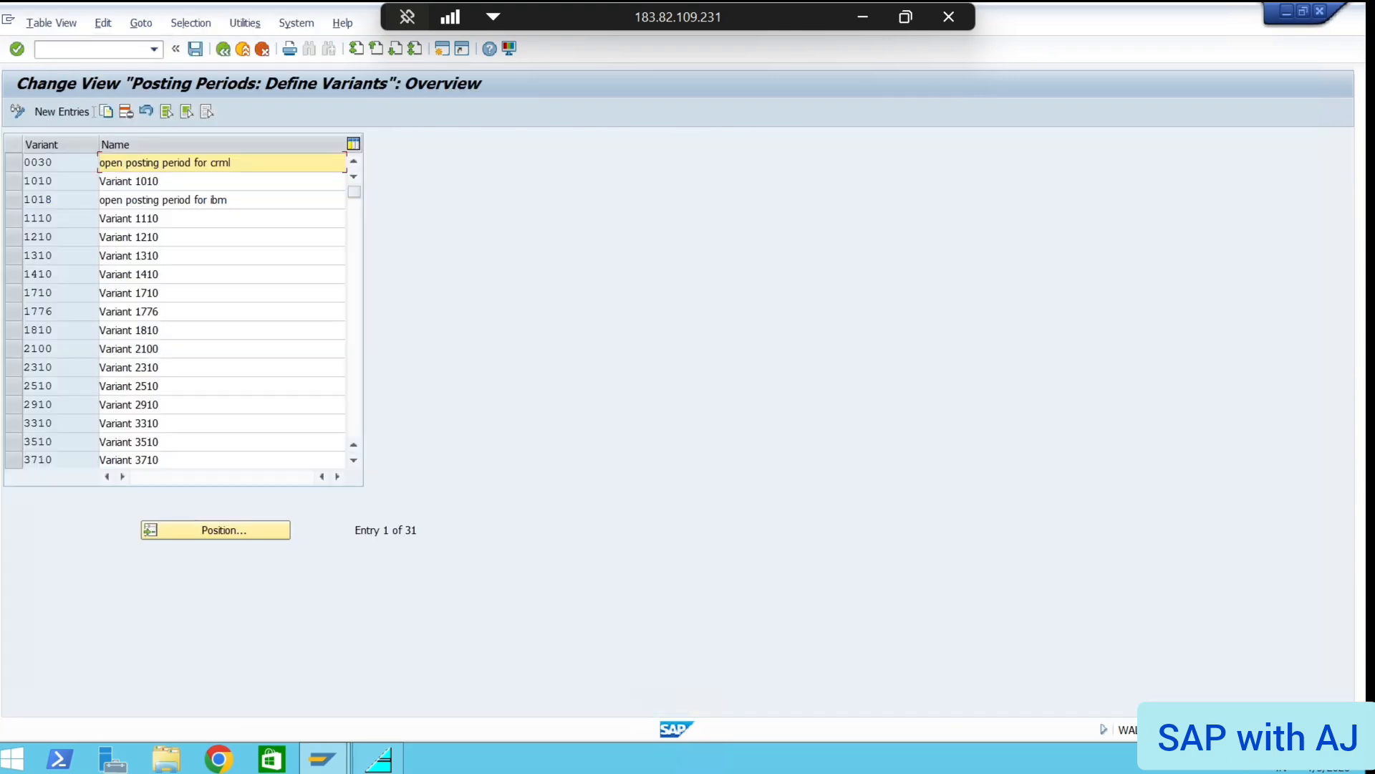
pyautogui.click(203, 530)
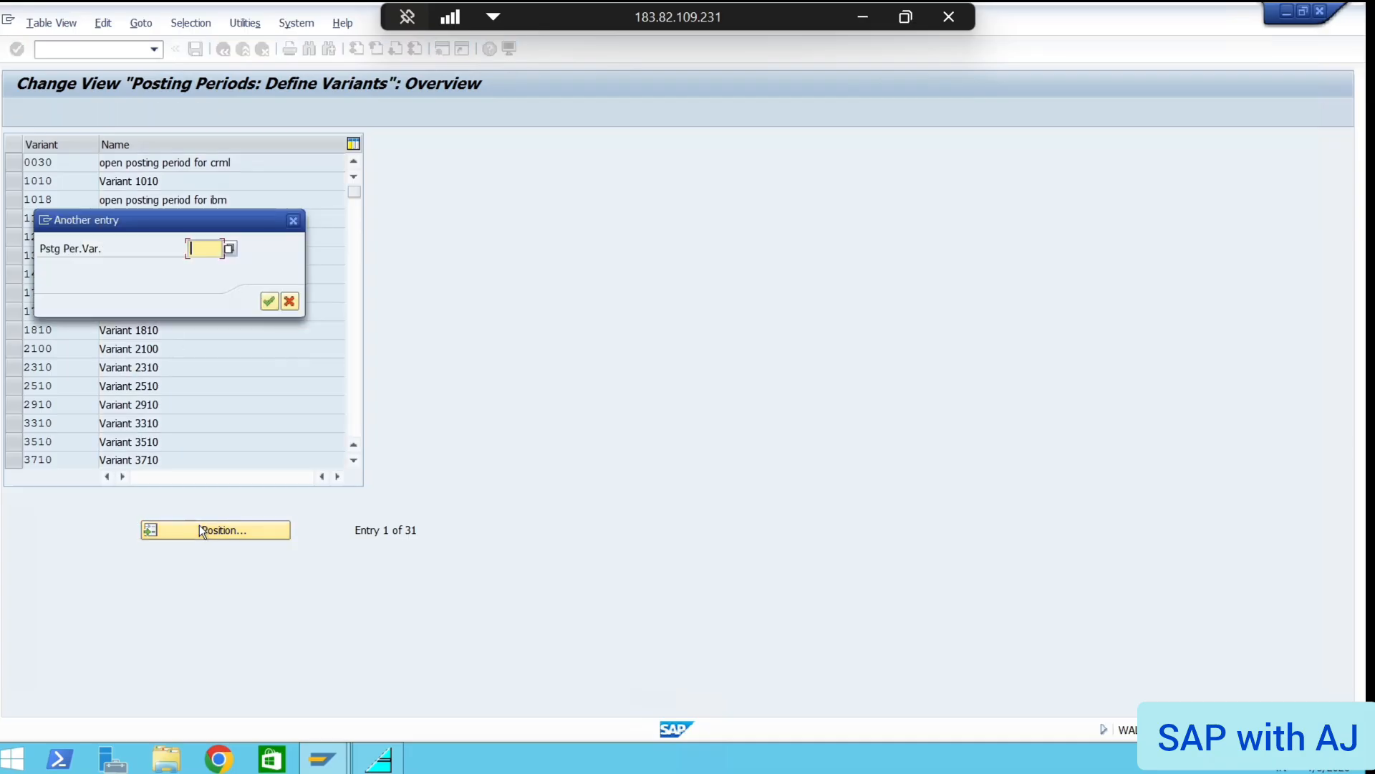
pyautogui.write('AZ01')
pyautogui.press('Return')
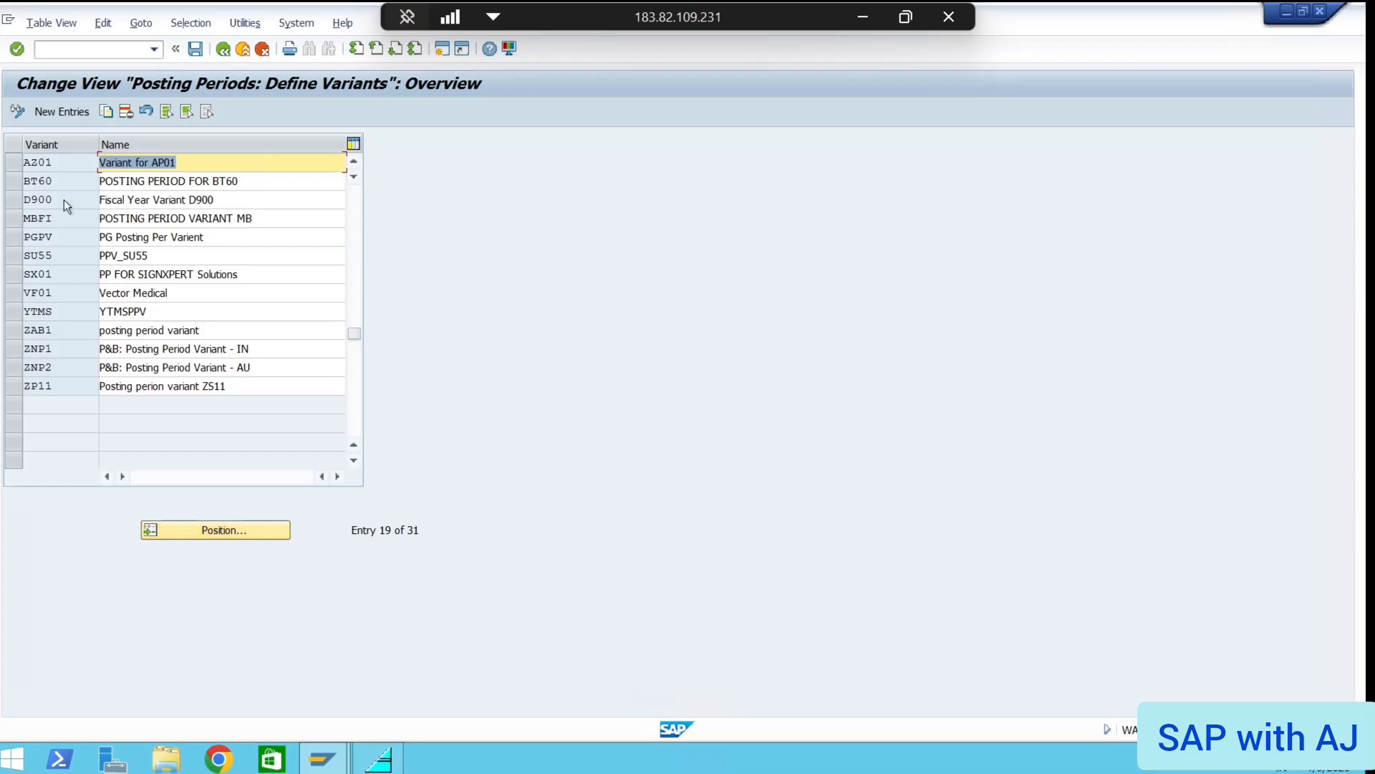
pyautogui.click(15, 165)
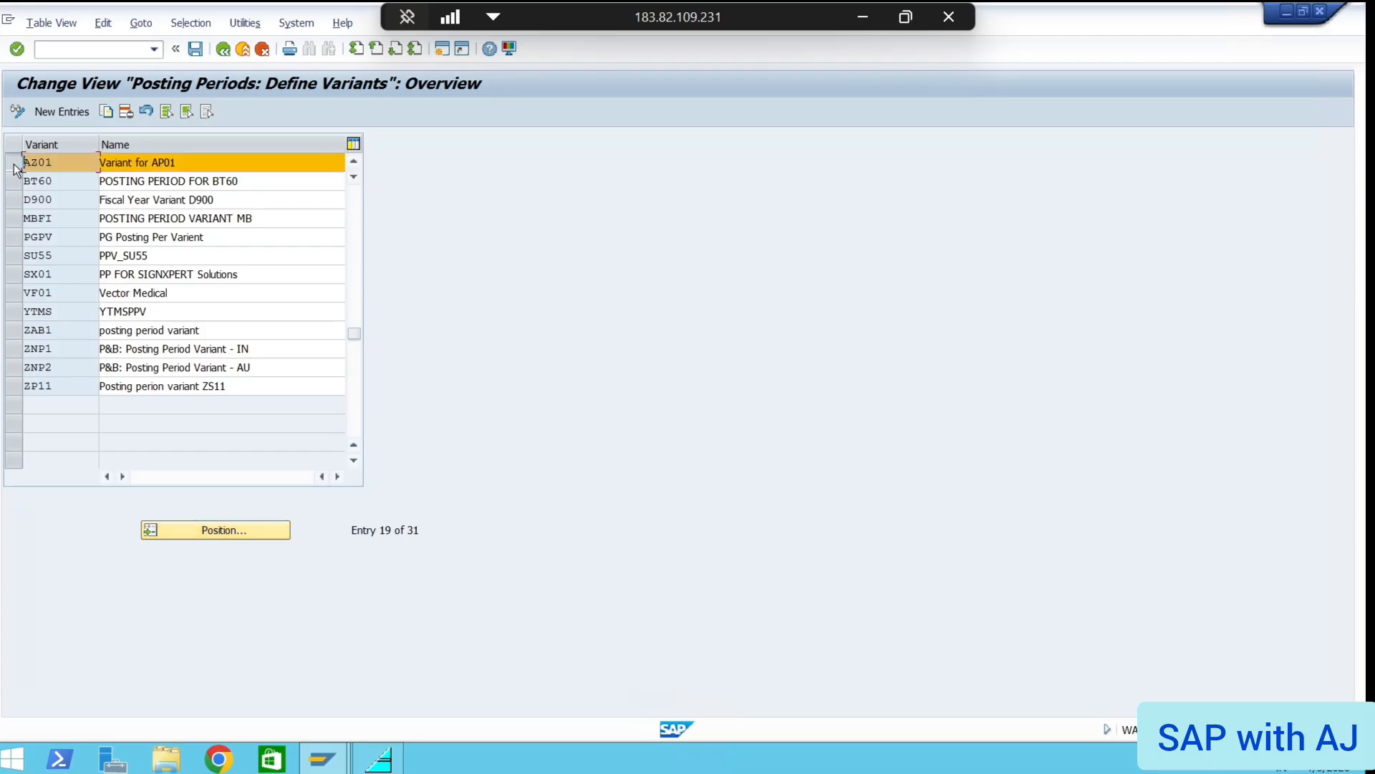
pyautogui.click(62, 48)
pyautogui.write('/n')
pyautogui.press('Return')
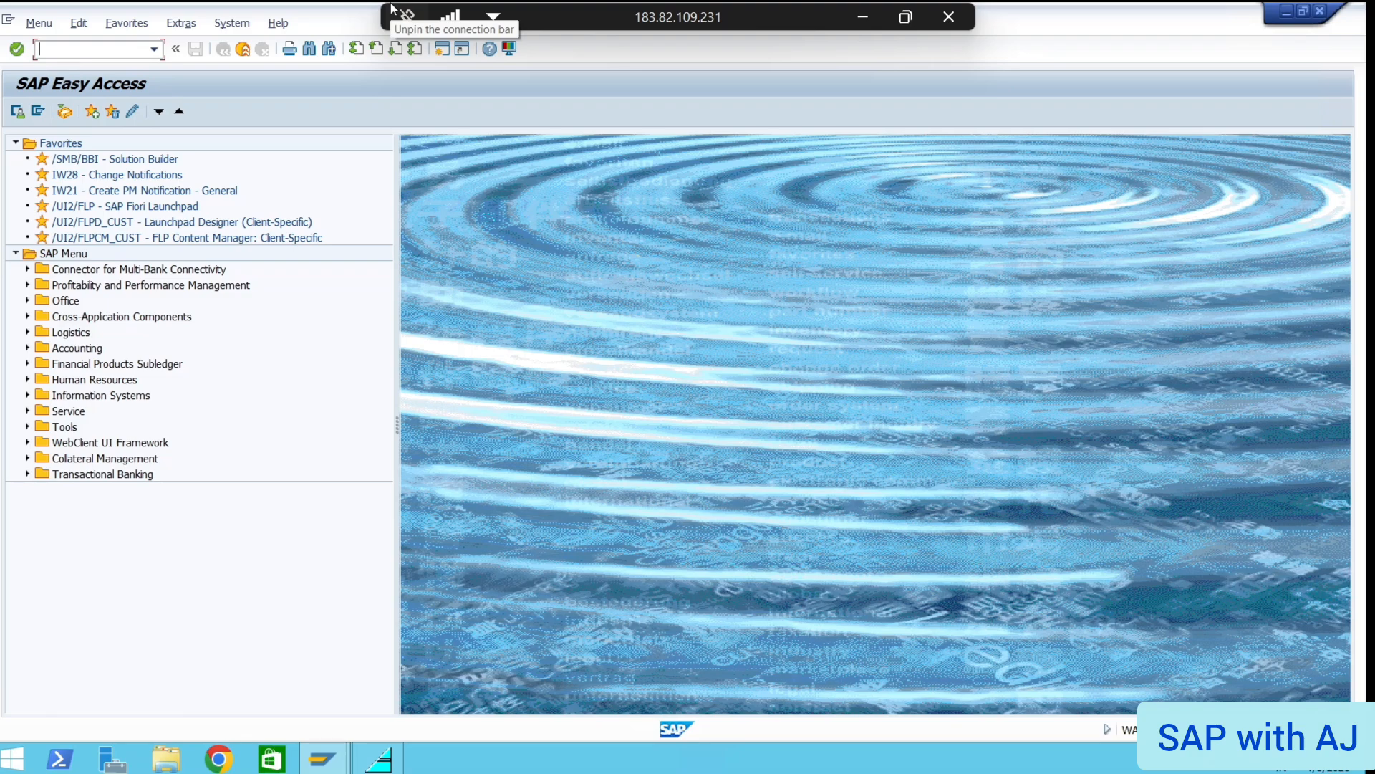
# Review the OBBP notes in Google Slides, then switch back to the remote desktop session
pyautogui.click(852, 9)
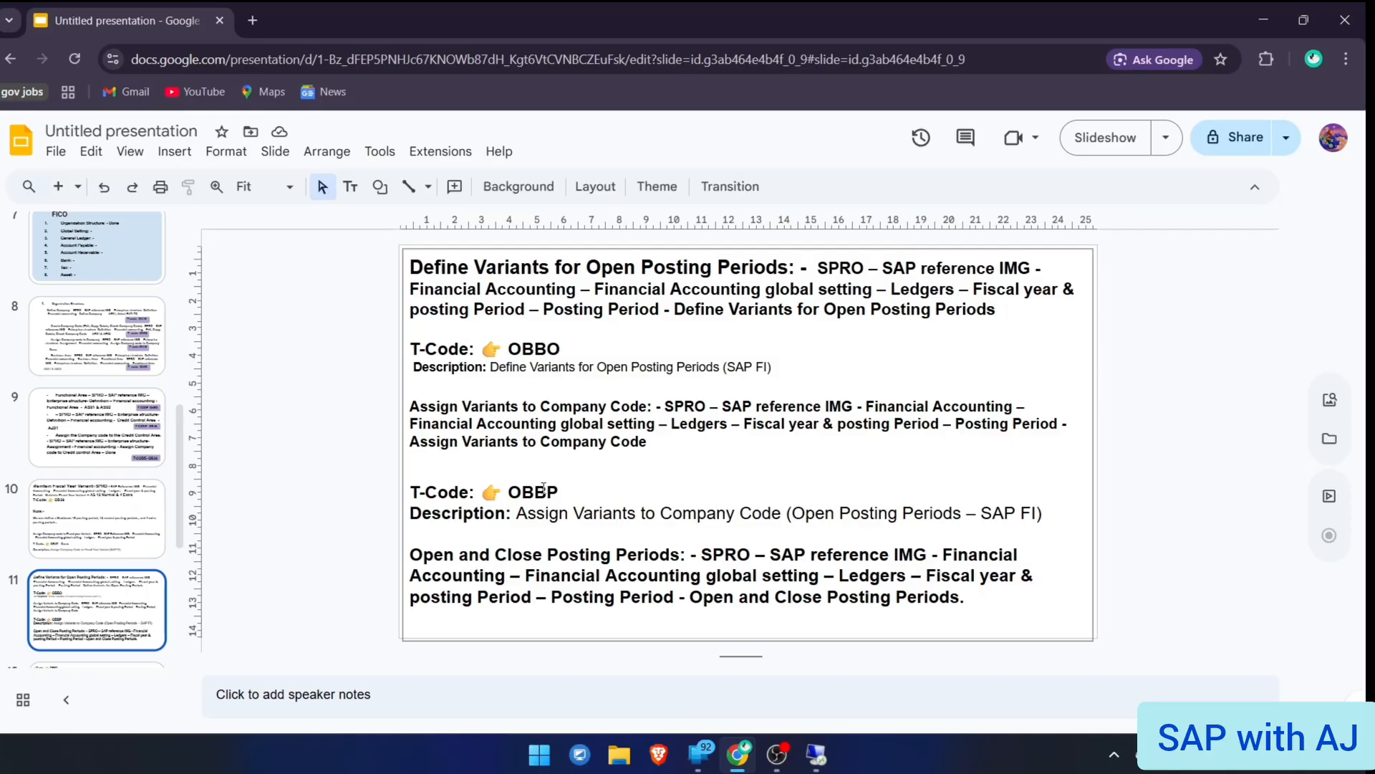
pyautogui.hotkey('alt', 'Tab')
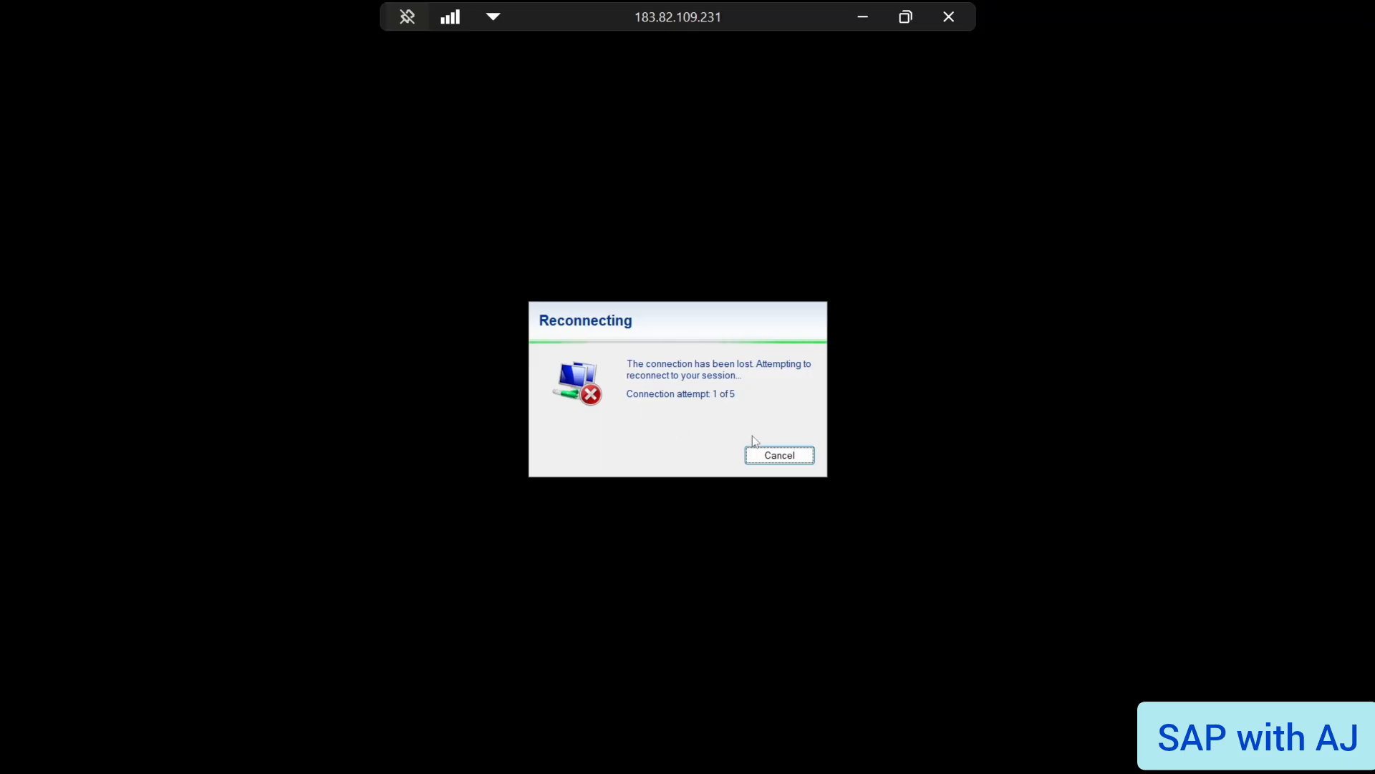
# Cancel the failed reconnect, relaunch mstsc, connect, and accept the certificate warning
pyautogui.click(769, 453)
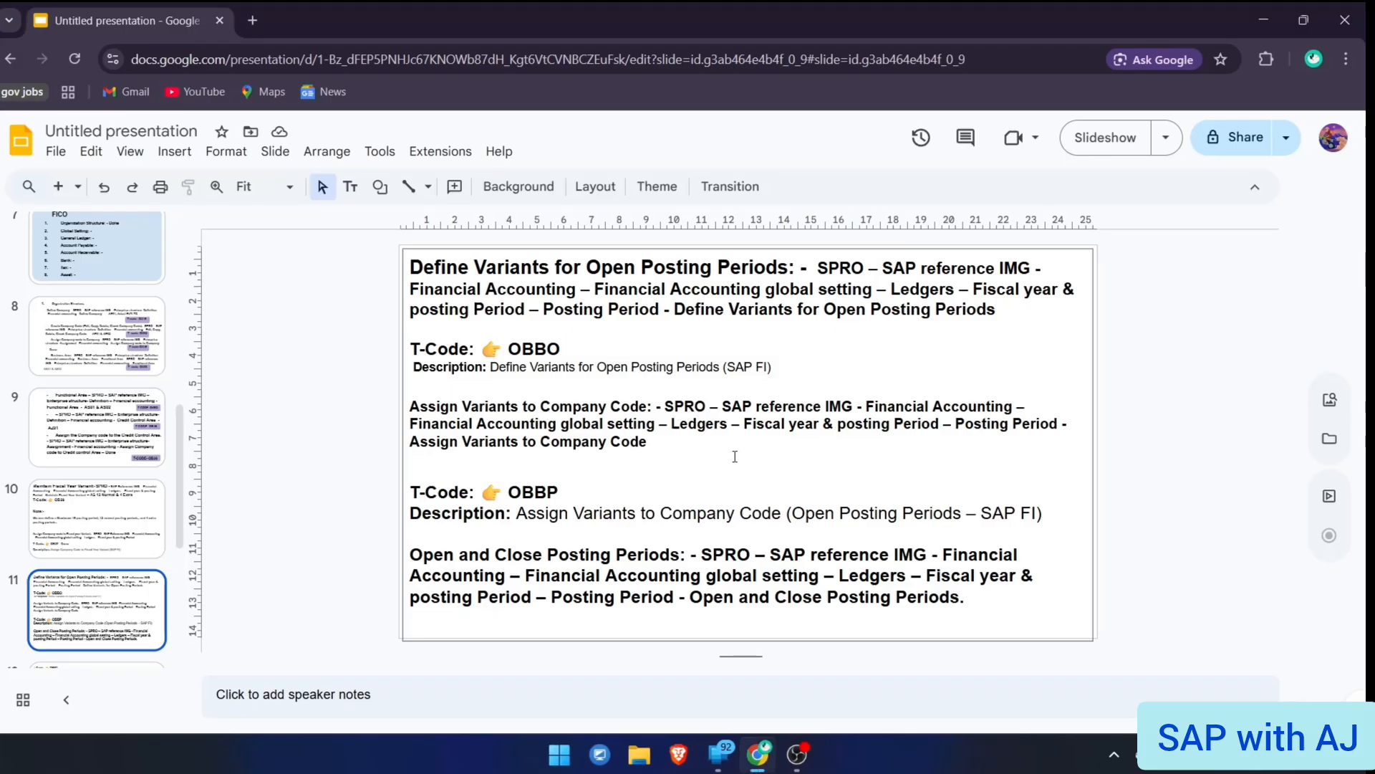
pyautogui.press('super+d')
pyautogui.press('super+r')
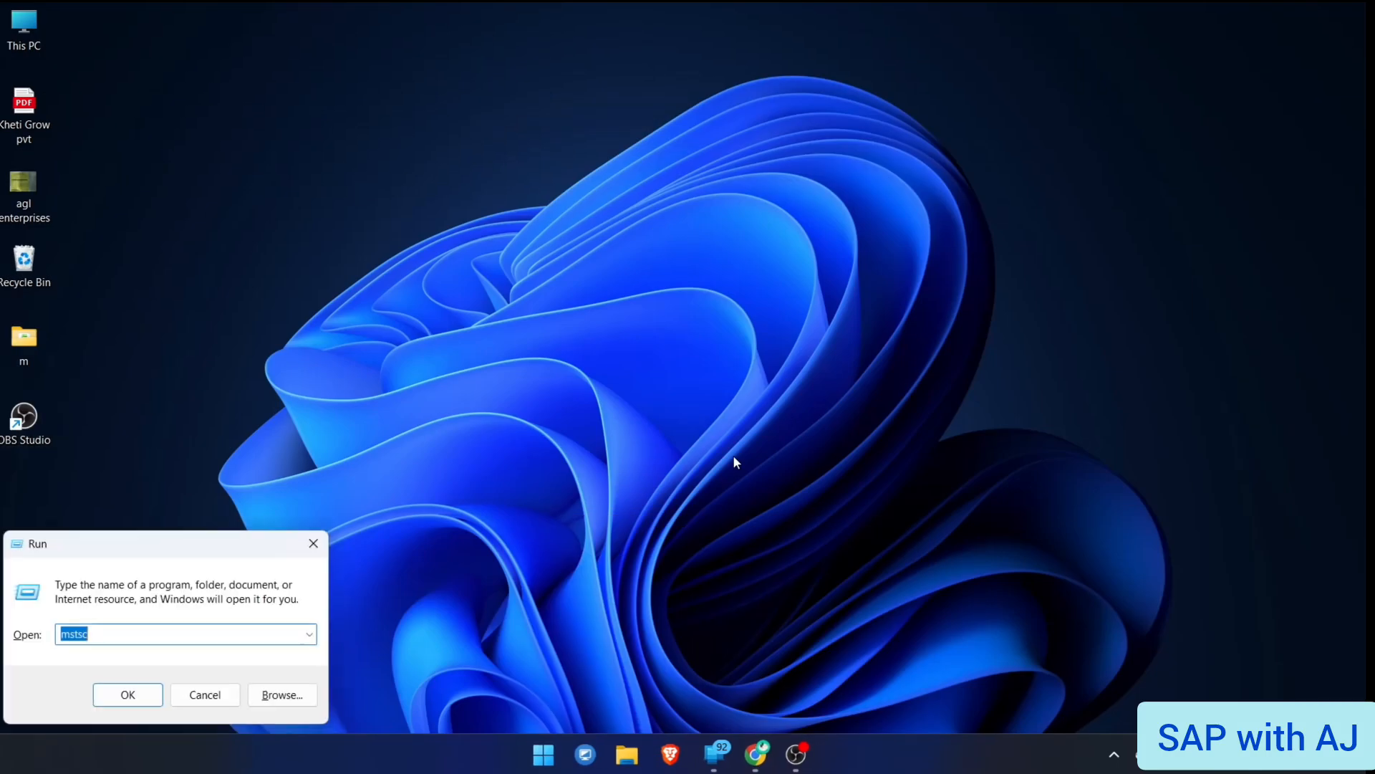
pyautogui.press('Return')
pyautogui.press('super+e')
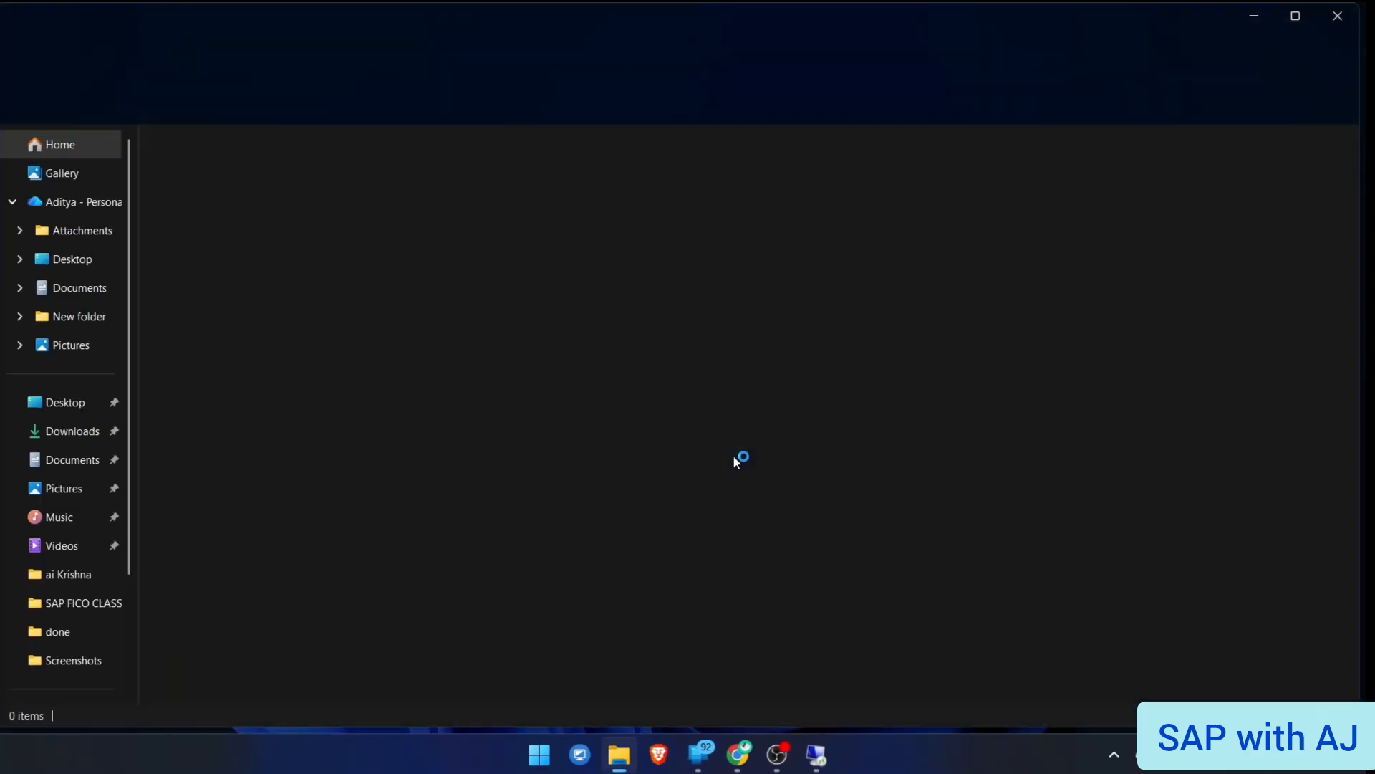
pyautogui.press('super+d')
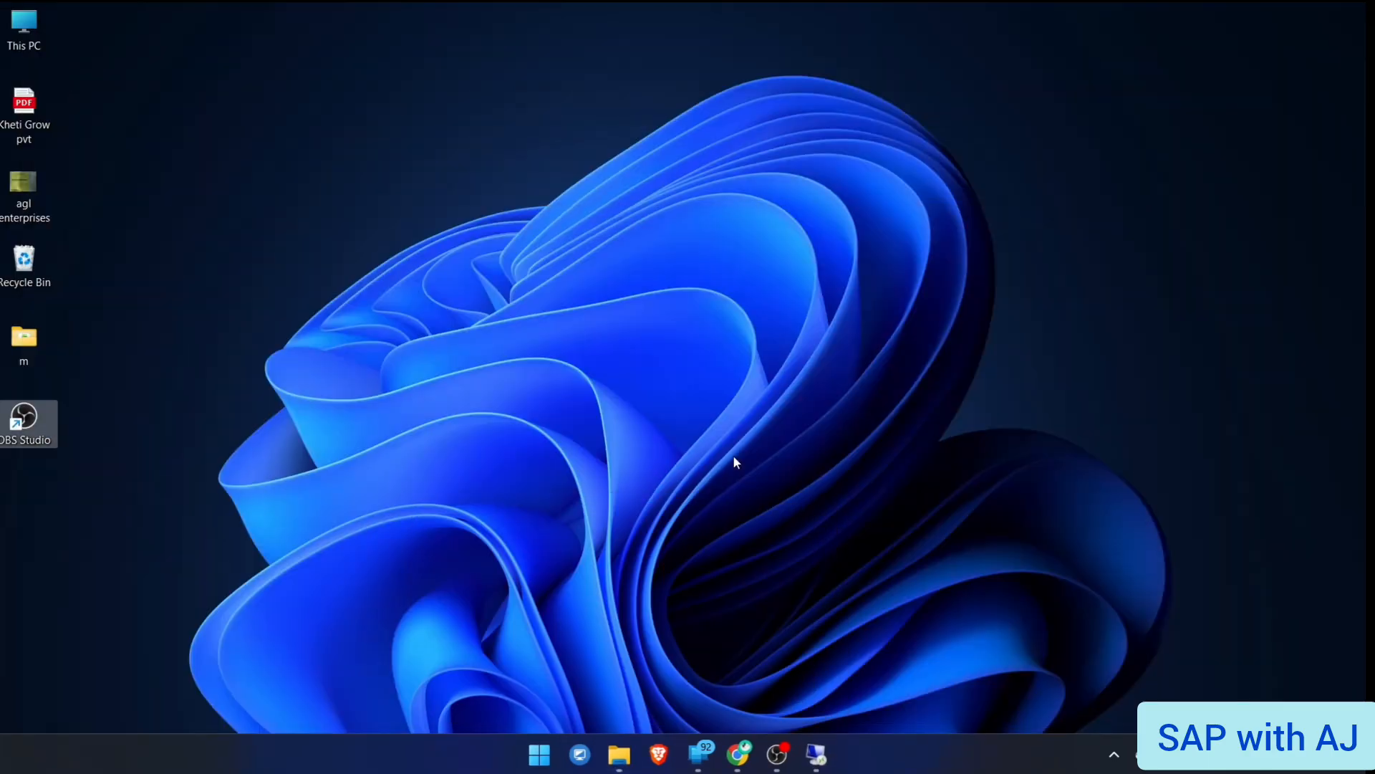
pyautogui.press('super+r')
pyautogui.press('Return')
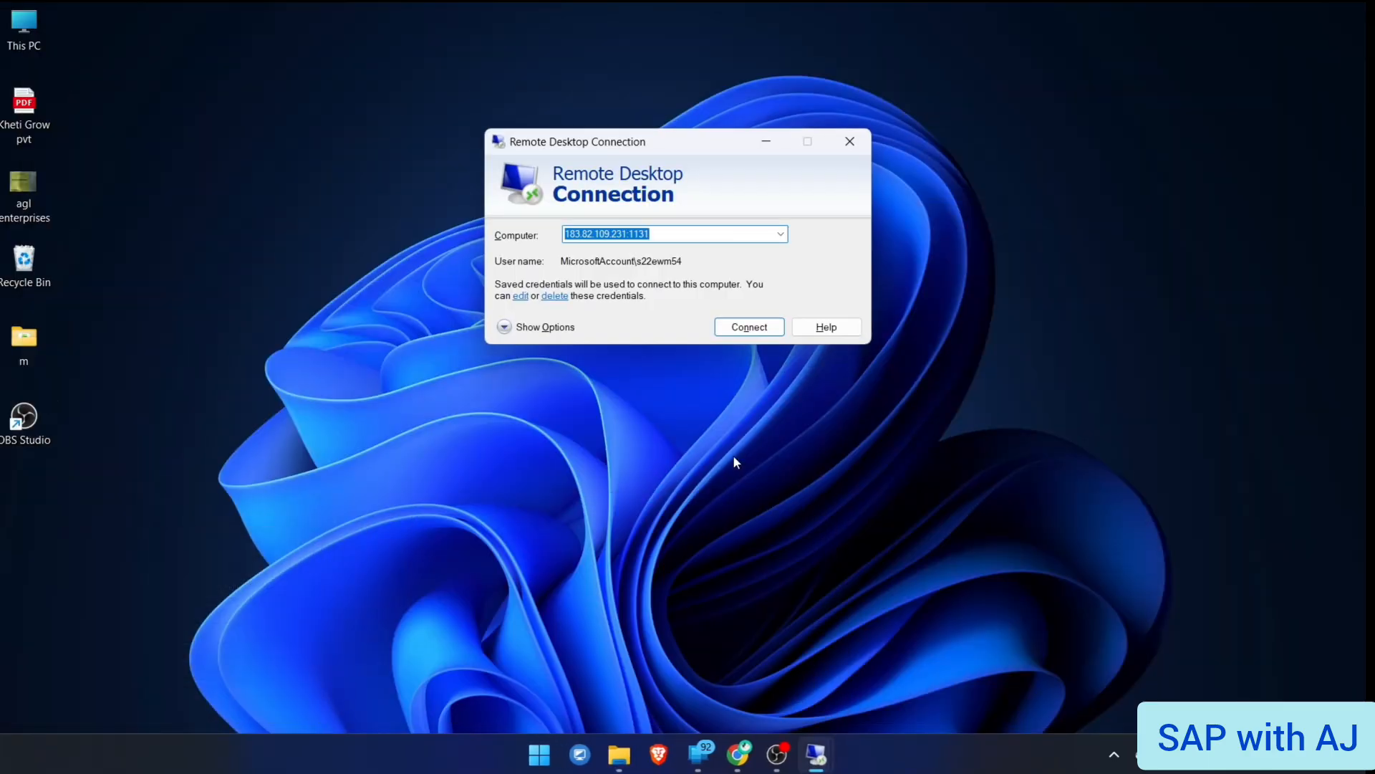
pyautogui.press('Return')
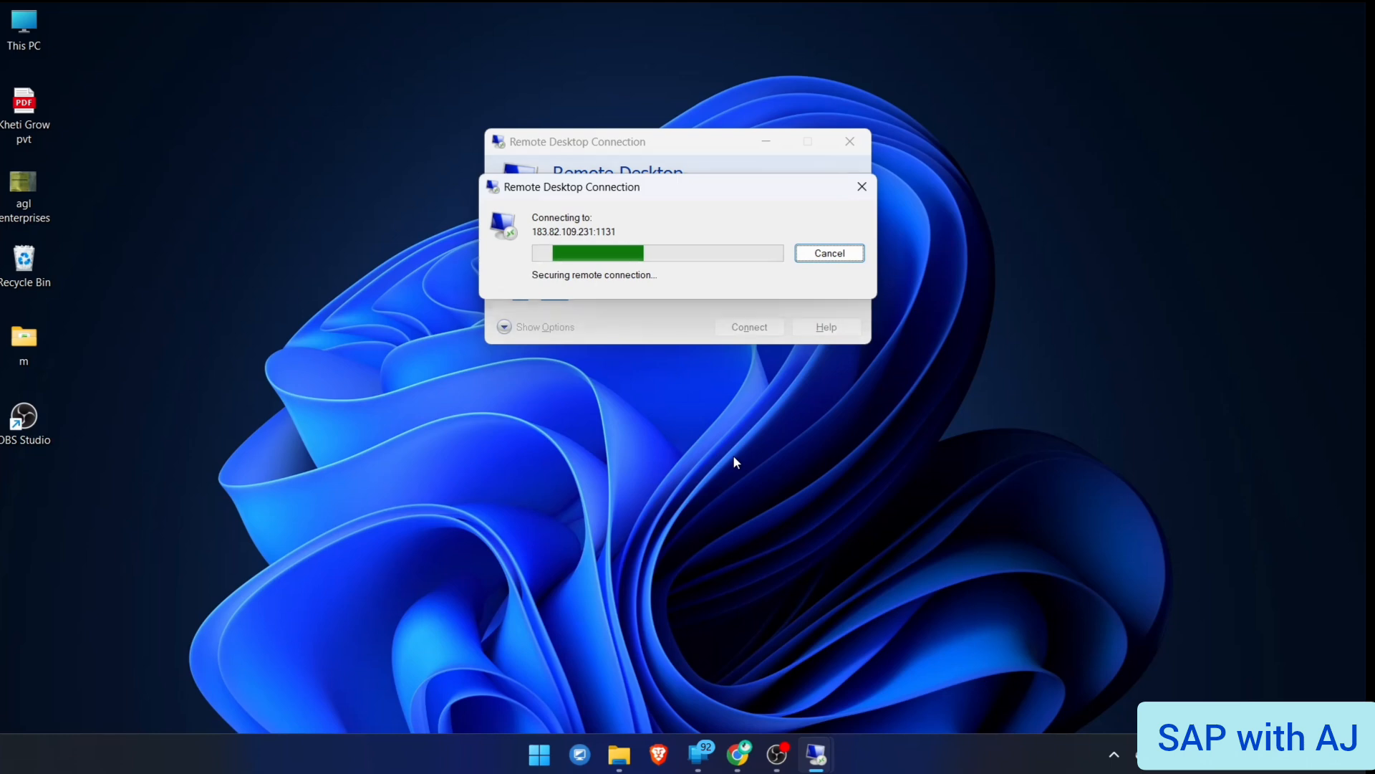
pyautogui.press('Left')
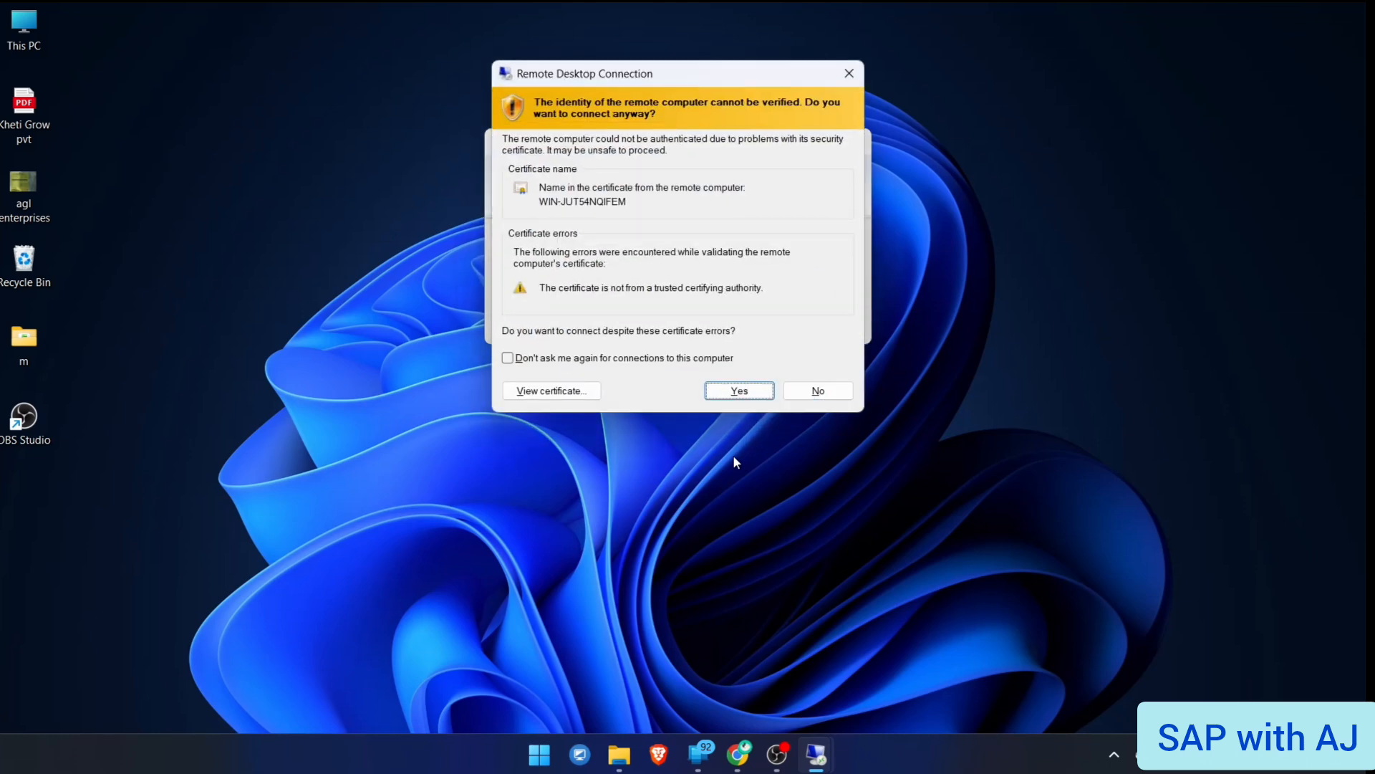
pyautogui.press('Return')
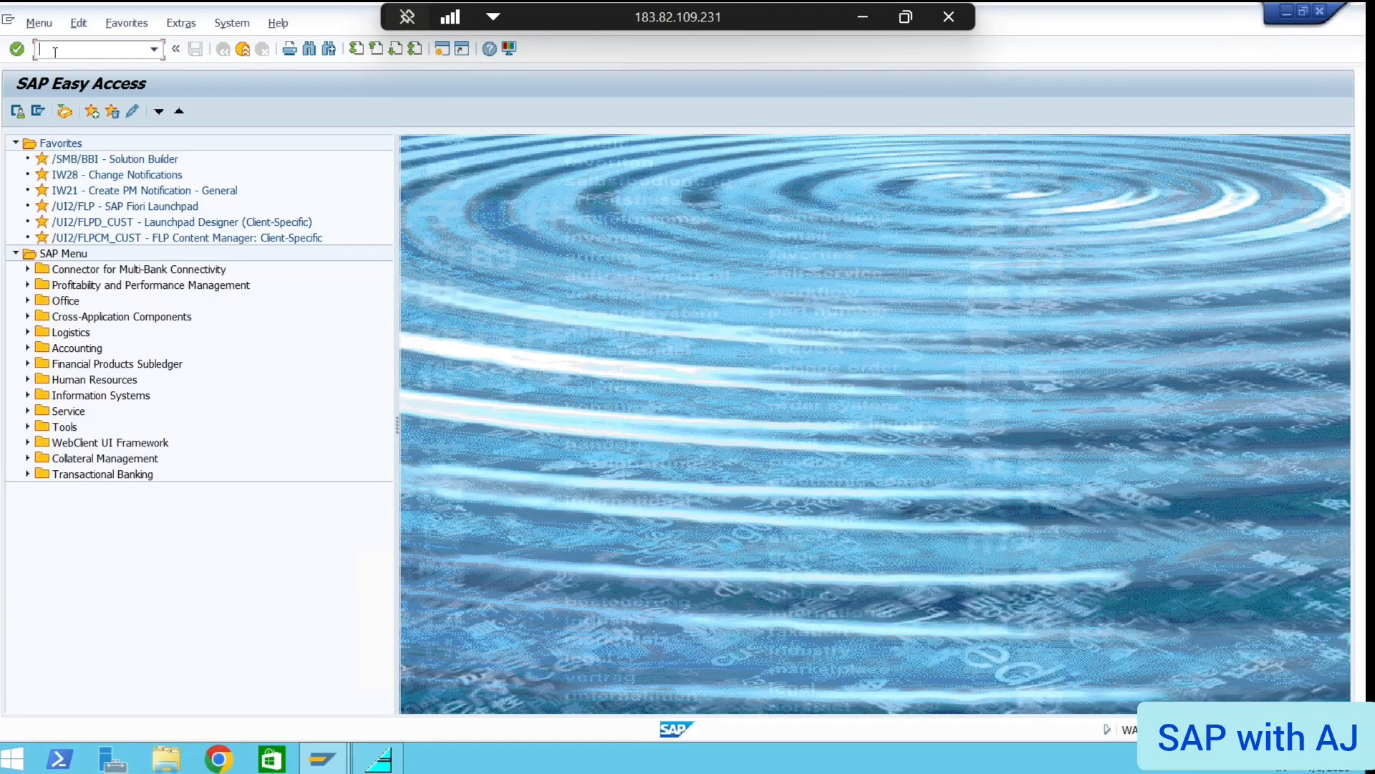
# Run OBBP and jump to company code AP01 with Position
pyautogui.write('OBBP')
pyautogui.press('Return')
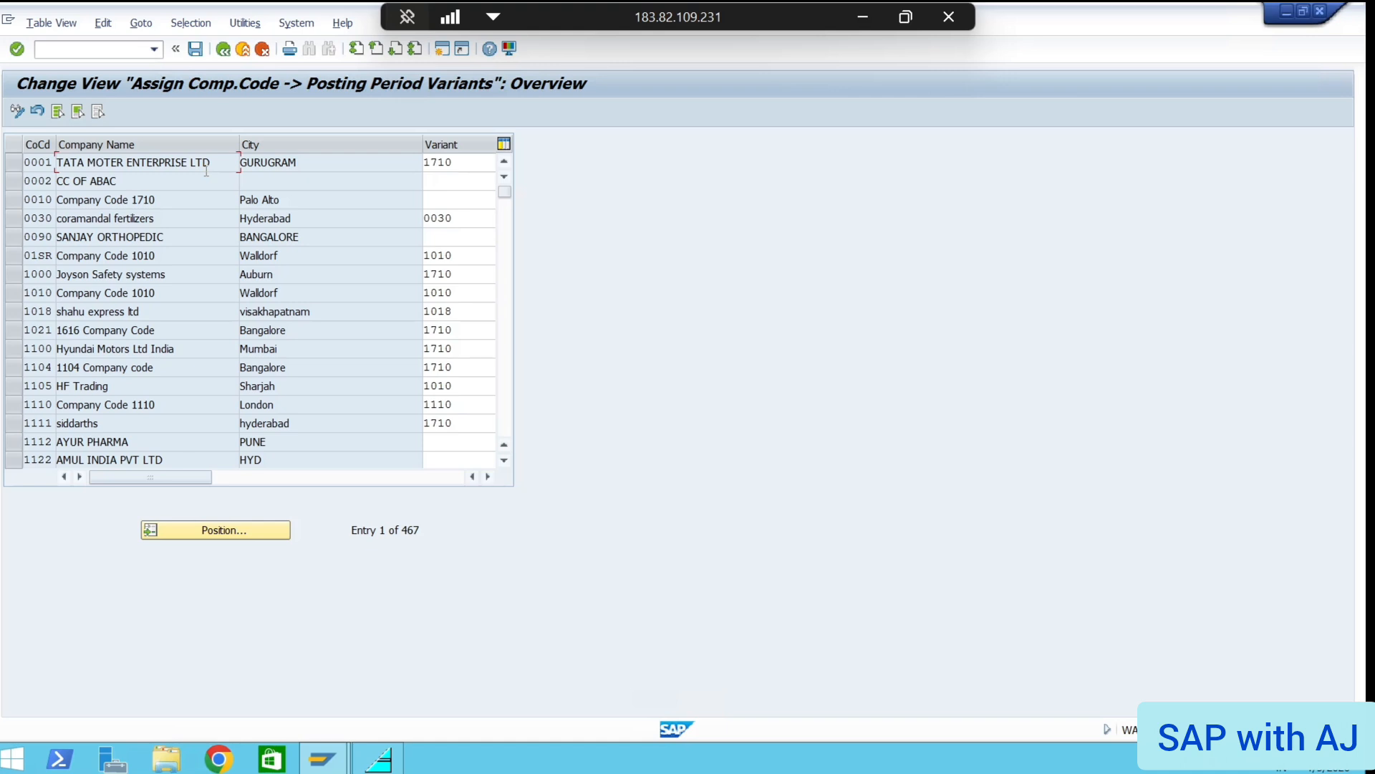
pyautogui.click(203, 529)
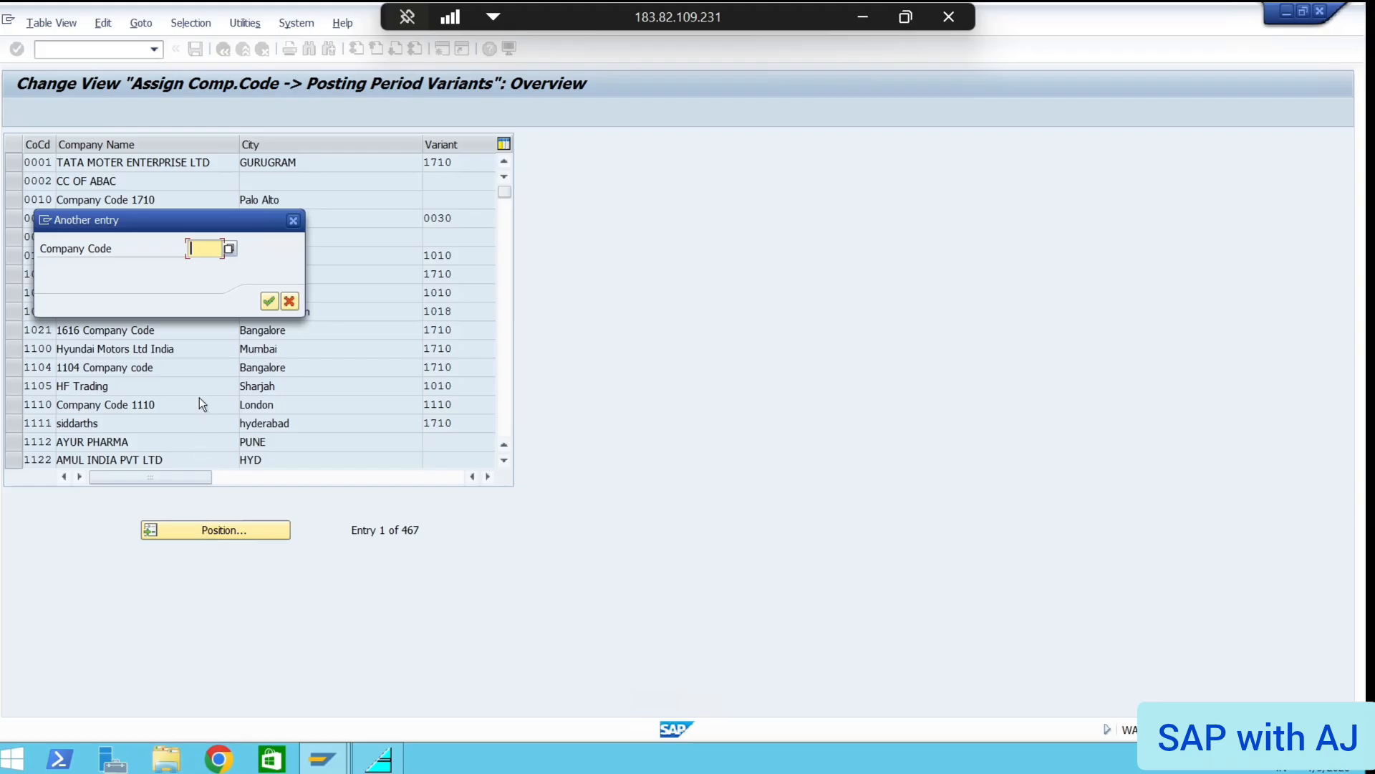
pyautogui.write('AP01')
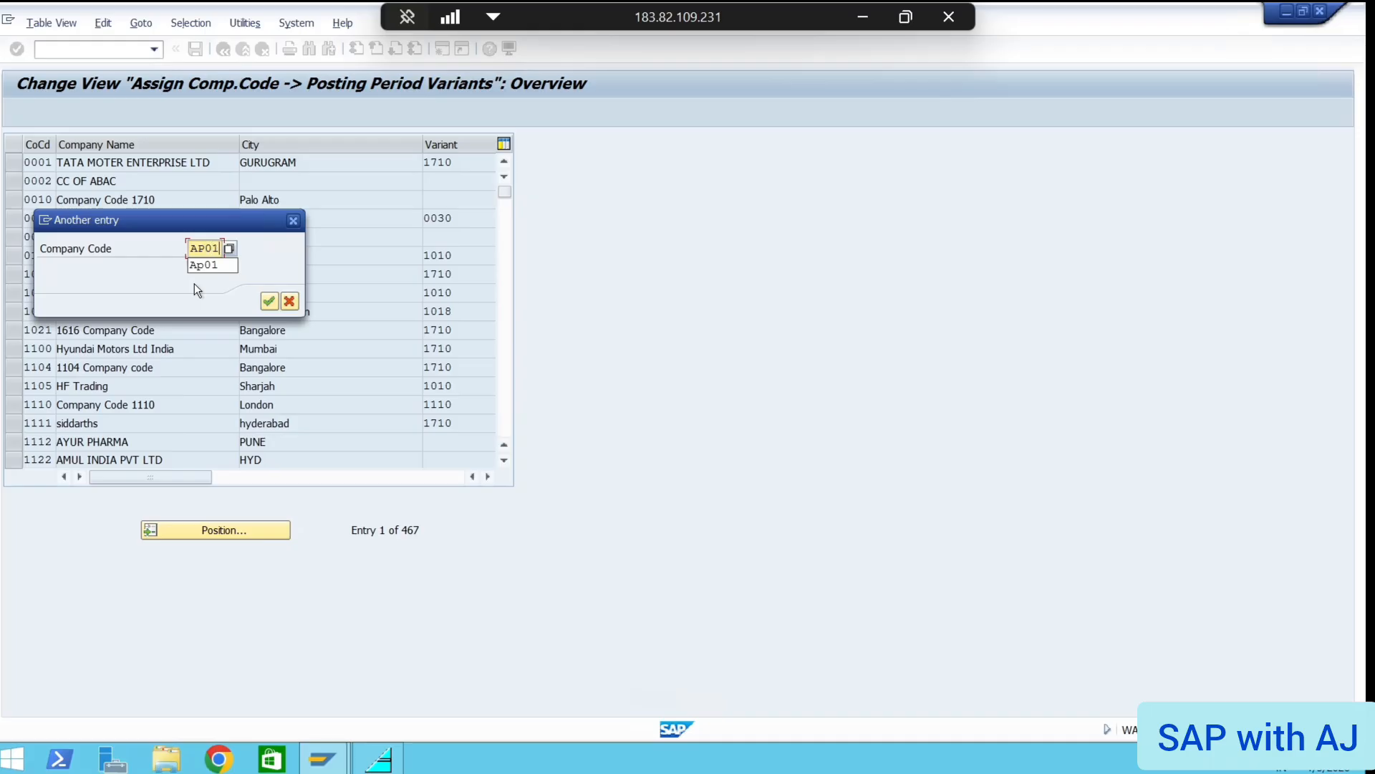
pyautogui.press('Return')
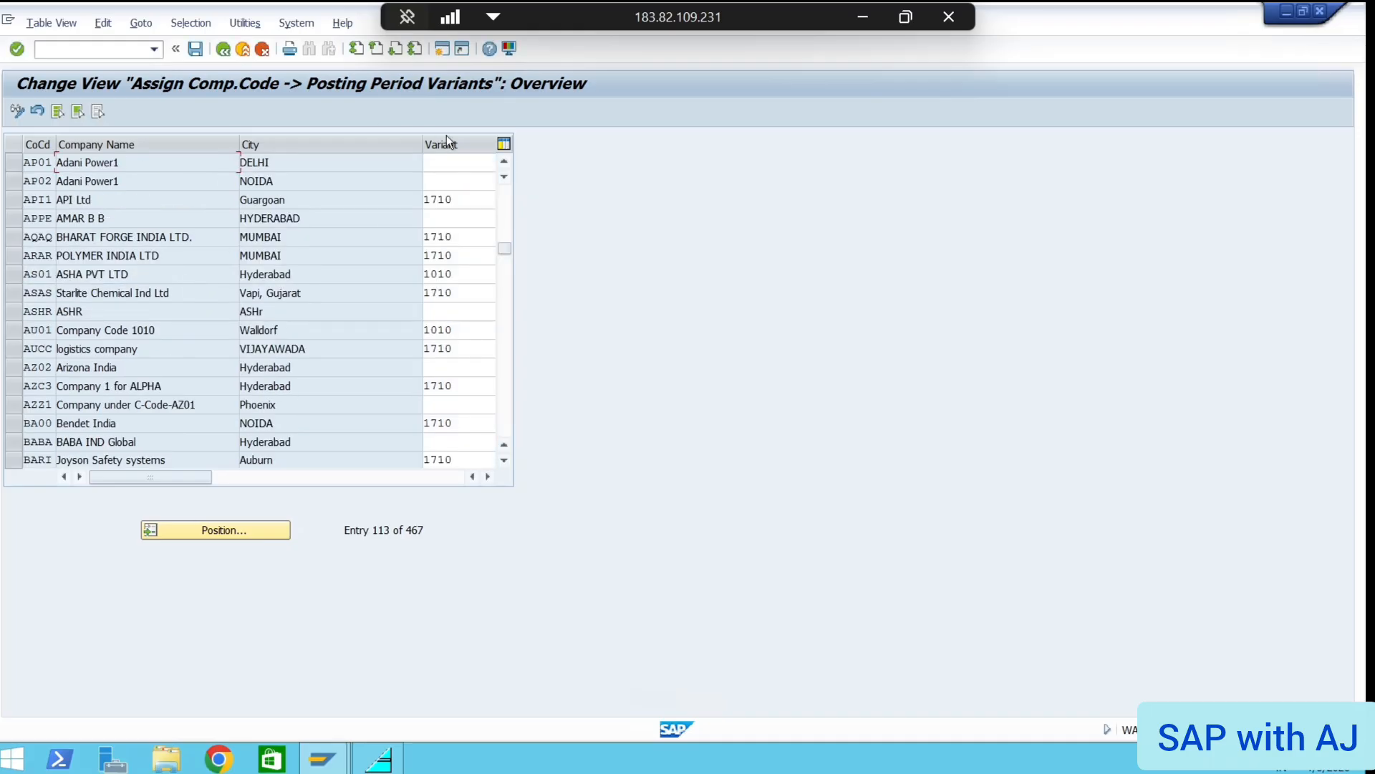
# Assign variant AZ01 to company codes AP01 and AP02, save, and return with /n
pyautogui.click(445, 162)
pyautogui.write('AZ')
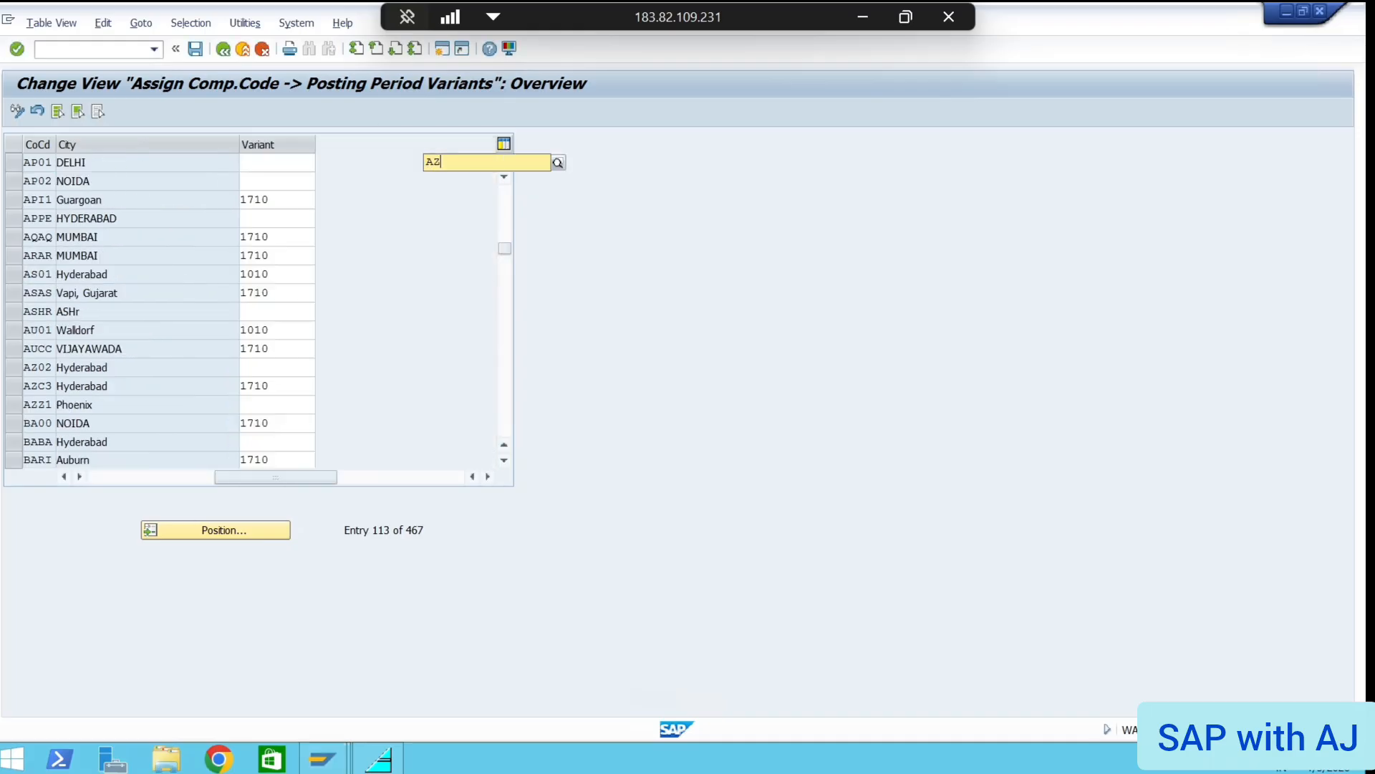
pyautogui.write('01')
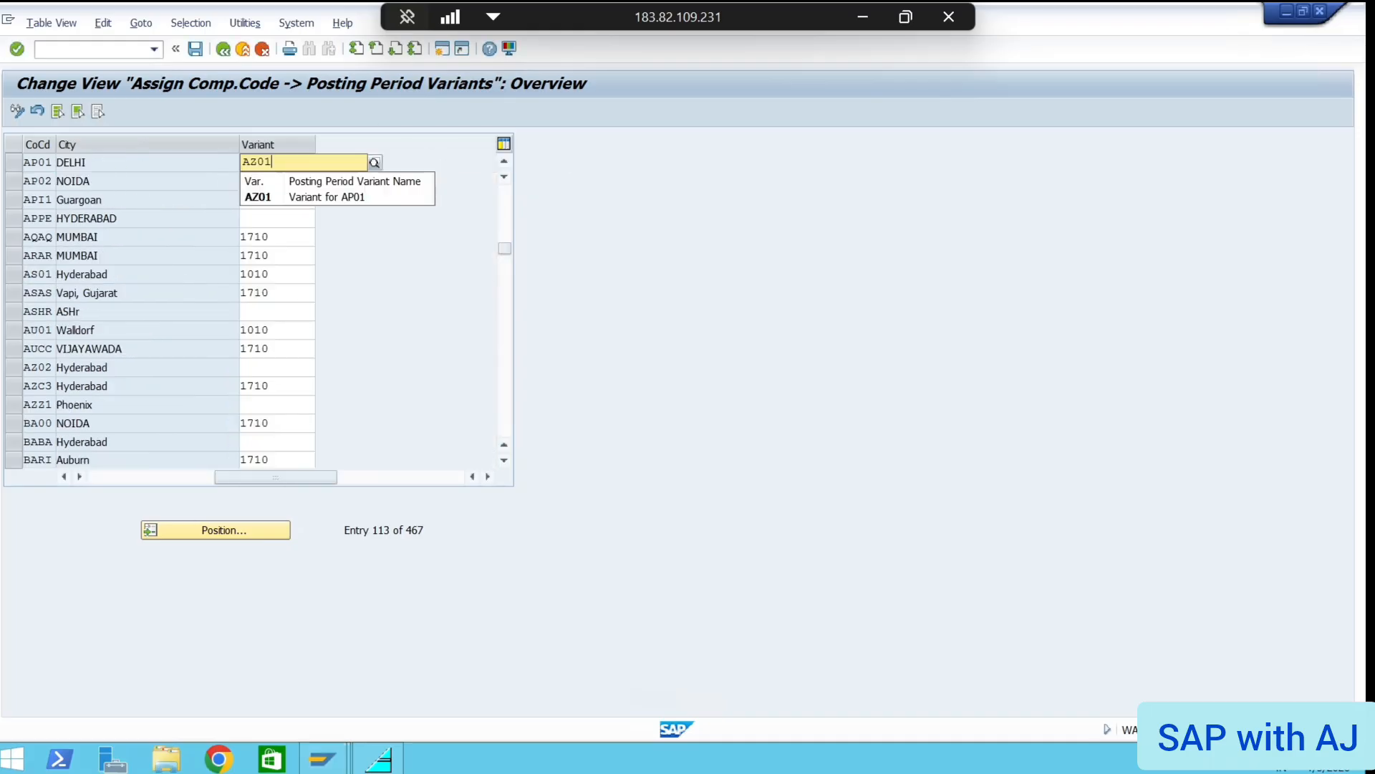
pyautogui.click(346, 196)
pyautogui.click(247, 180)
pyautogui.write('AZ01')
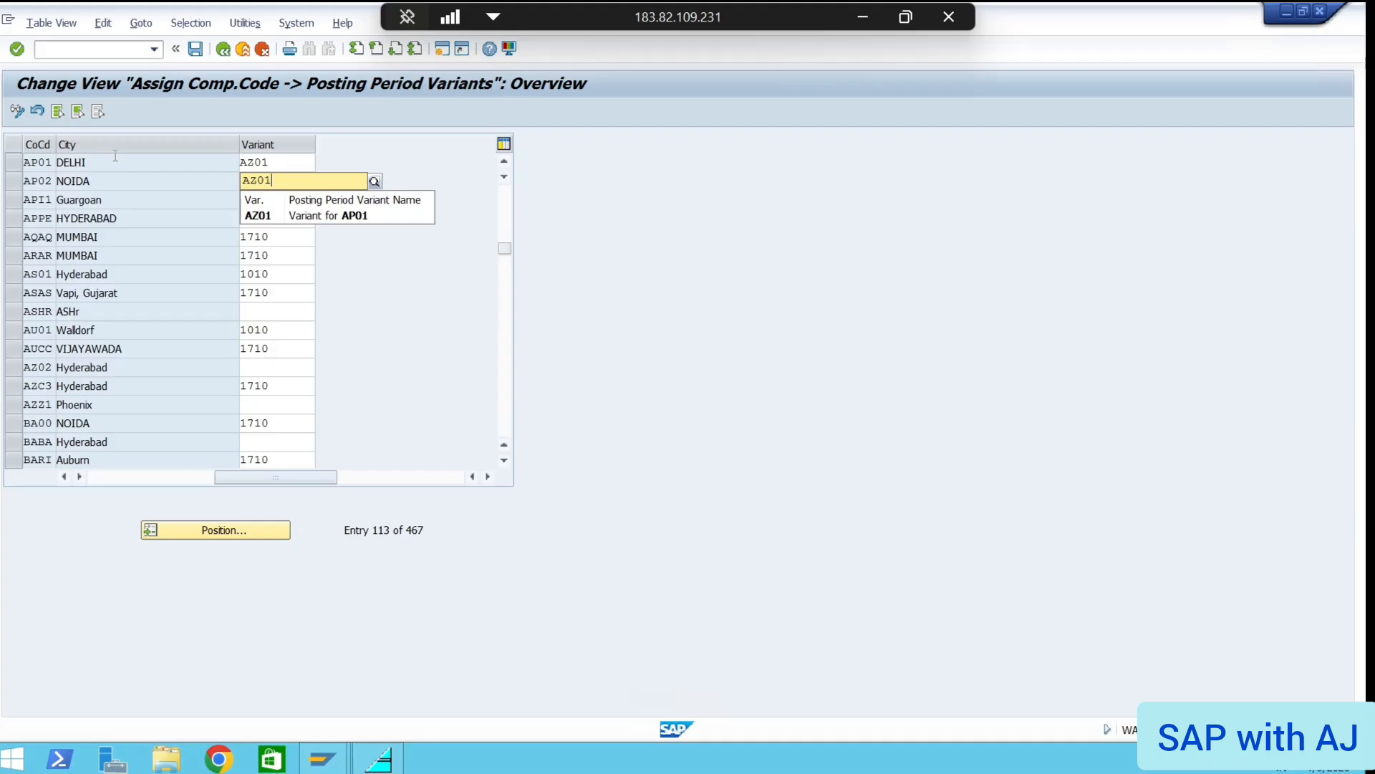
pyautogui.press('Down')
pyautogui.press('Return')
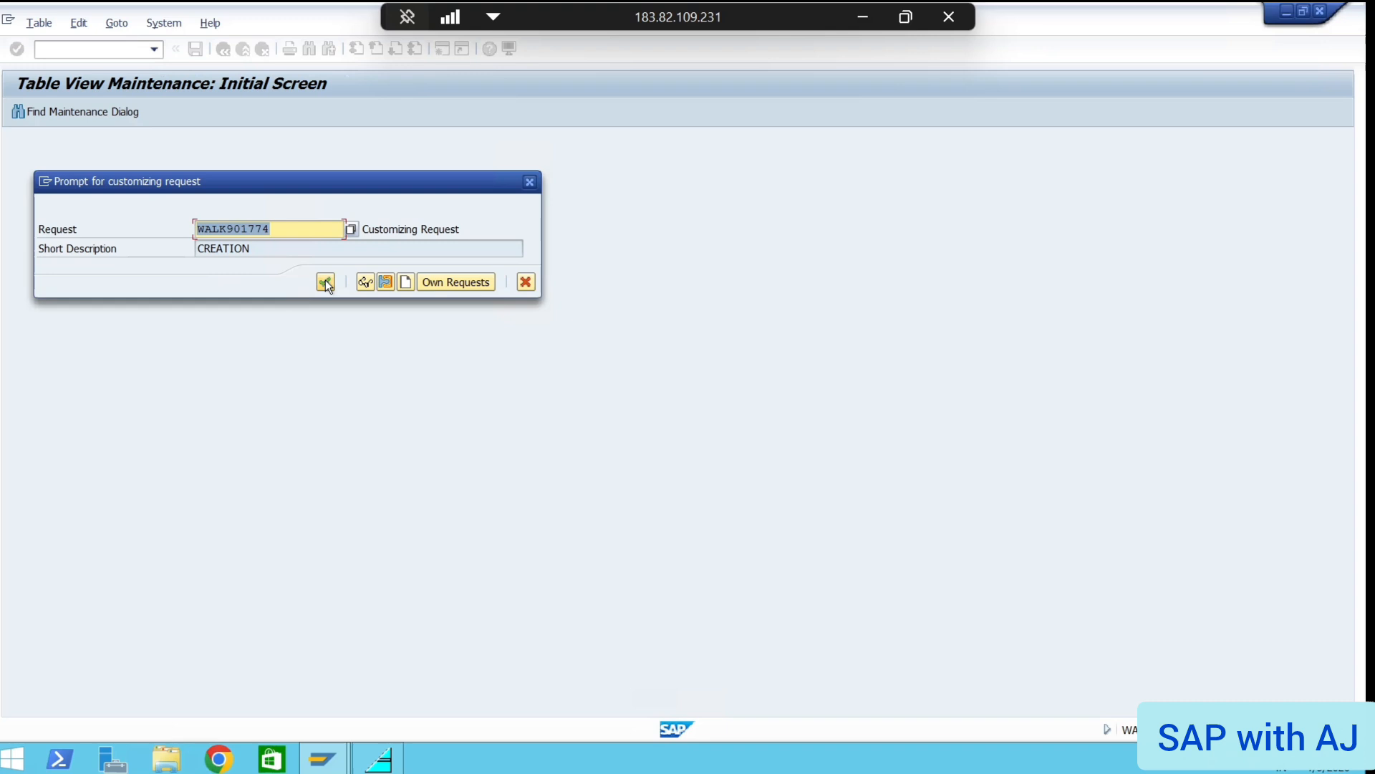
pyautogui.click(325, 281)
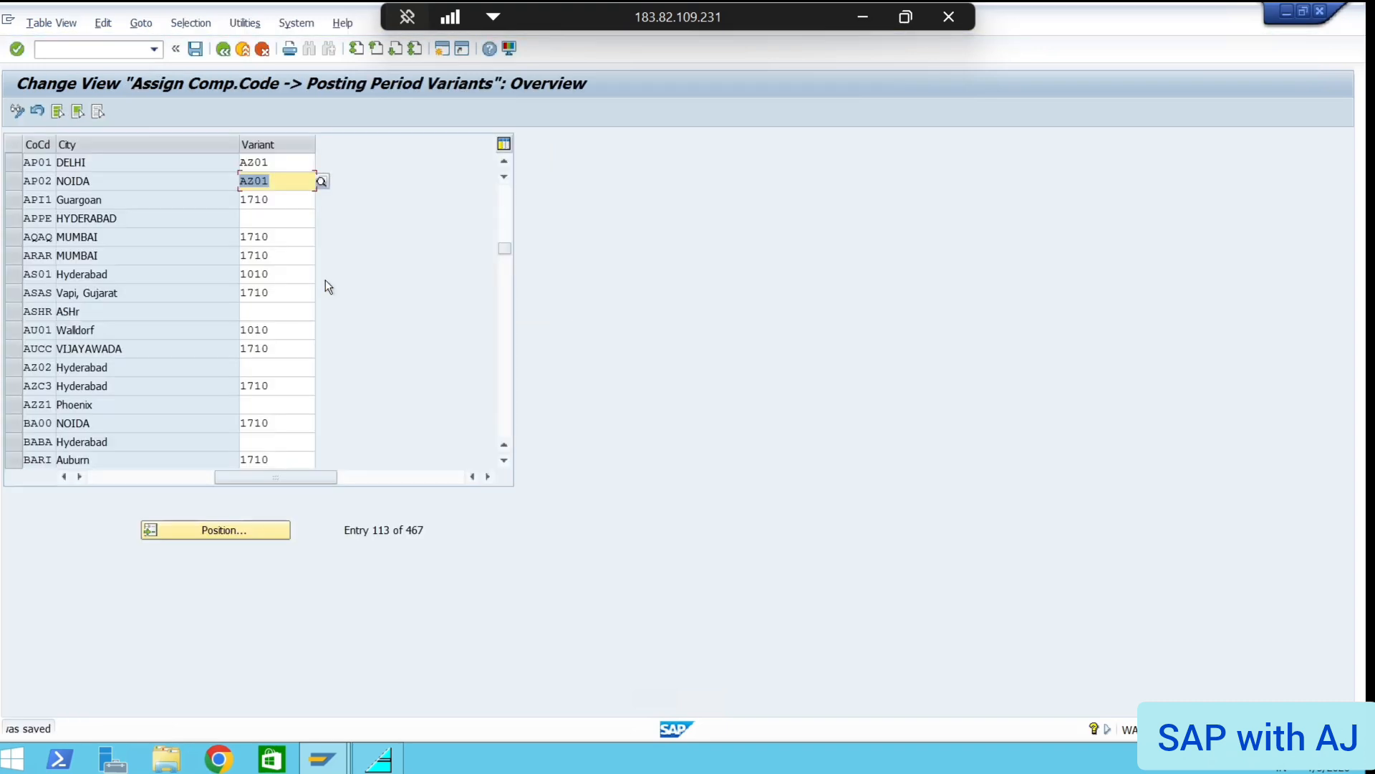
pyautogui.click(85, 48)
pyautogui.write('/n')
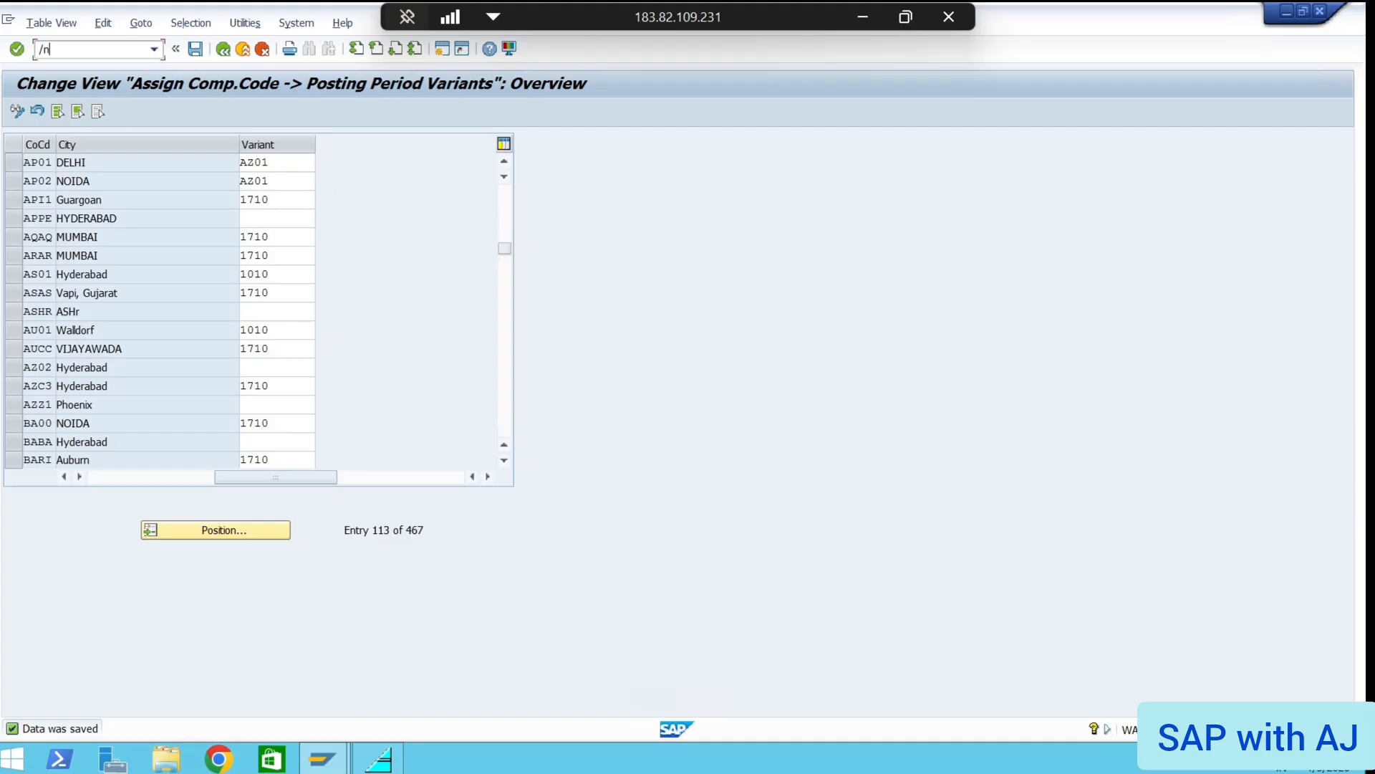
pyautogui.press('Return')
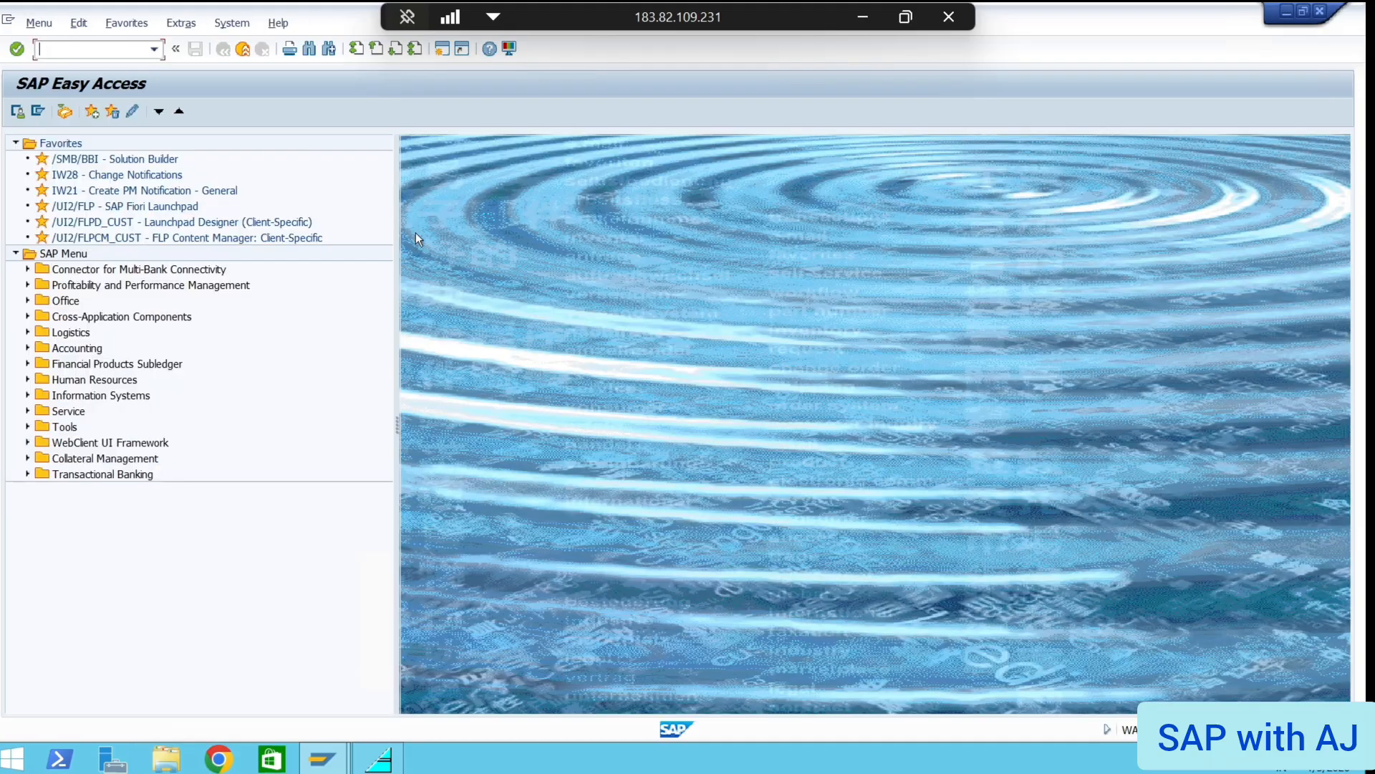
# In Google Slides, append ': - AZ01' after the variant definition path
pyautogui.click(863, 17)
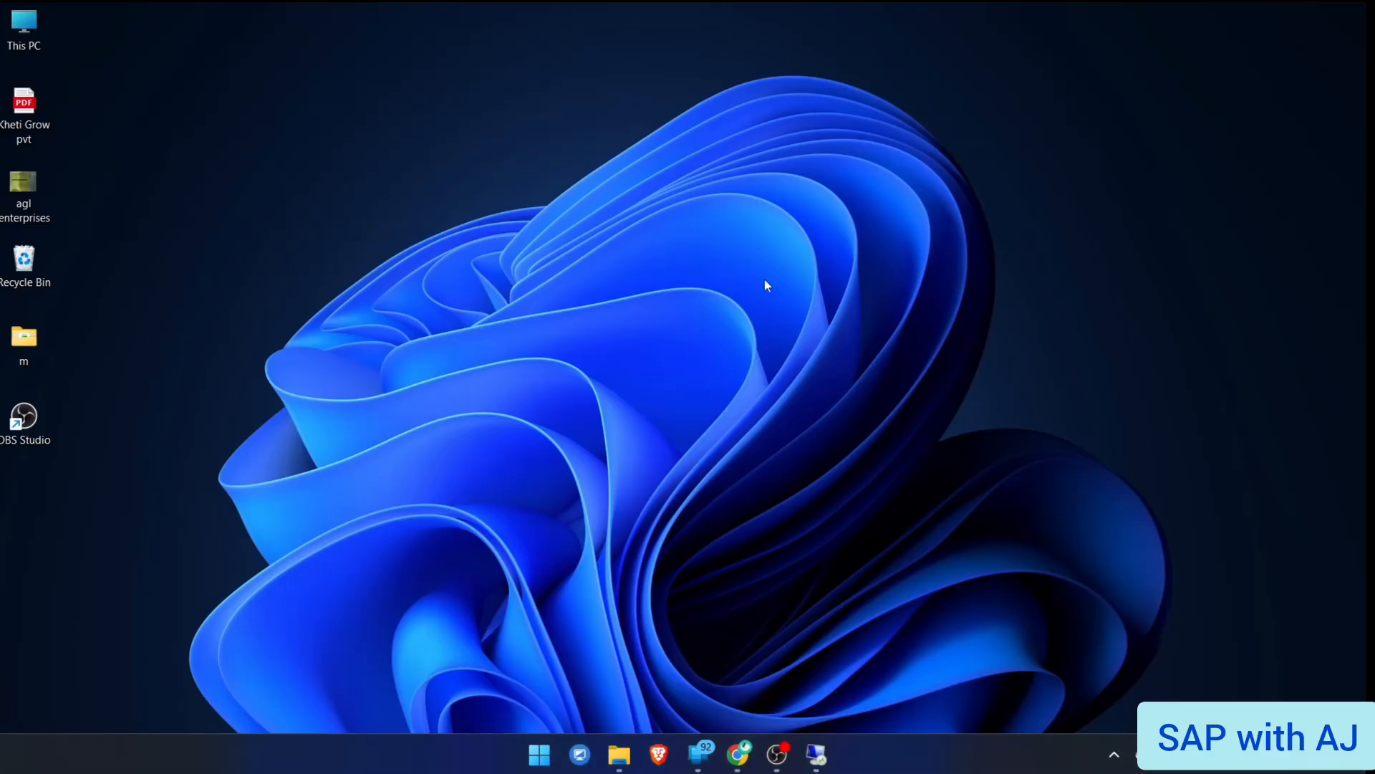
pyautogui.click(738, 754)
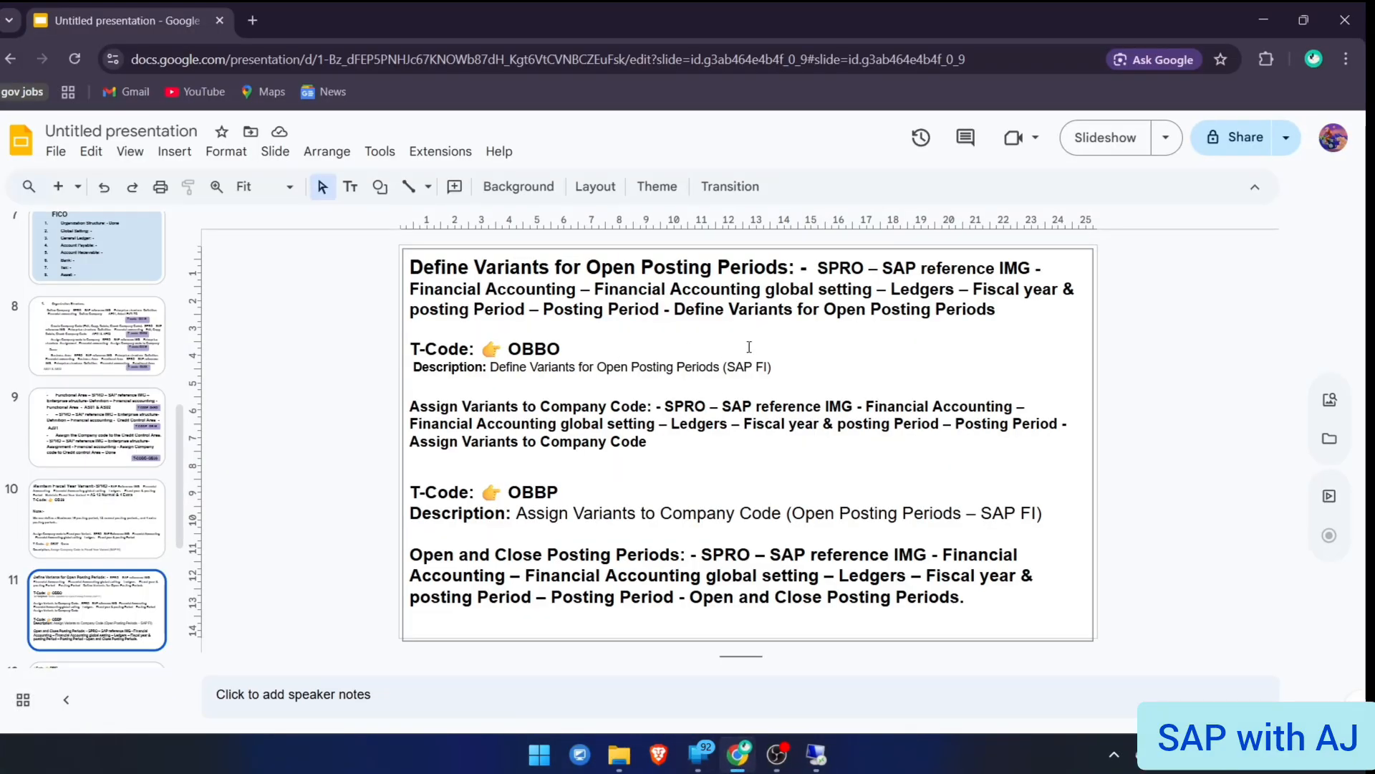
pyautogui.click(1008, 313)
pyautogui.write(': ')
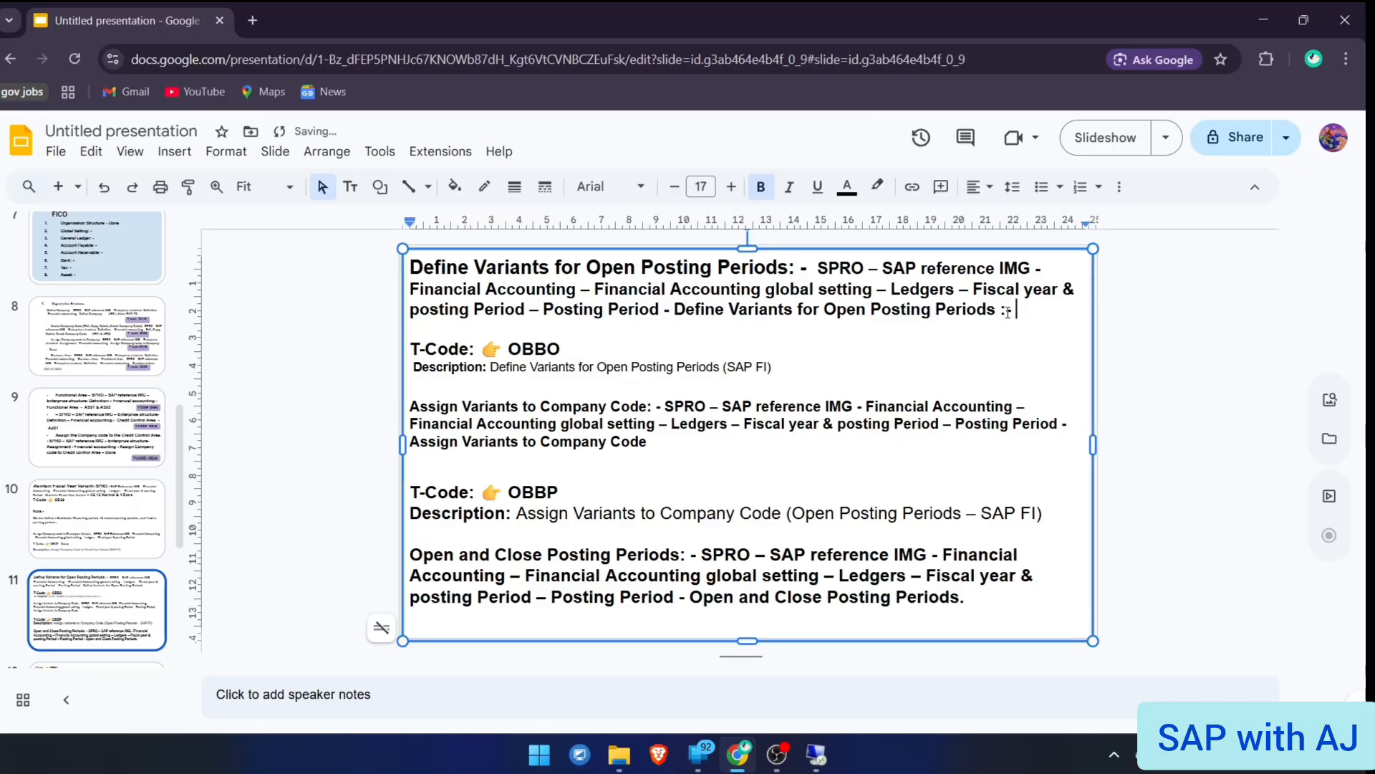
pyautogui.write('- AZ01')
# Add ':- Done' to the Assign Variants line and go to slide 12 on OB52
pyautogui.click(696, 447)
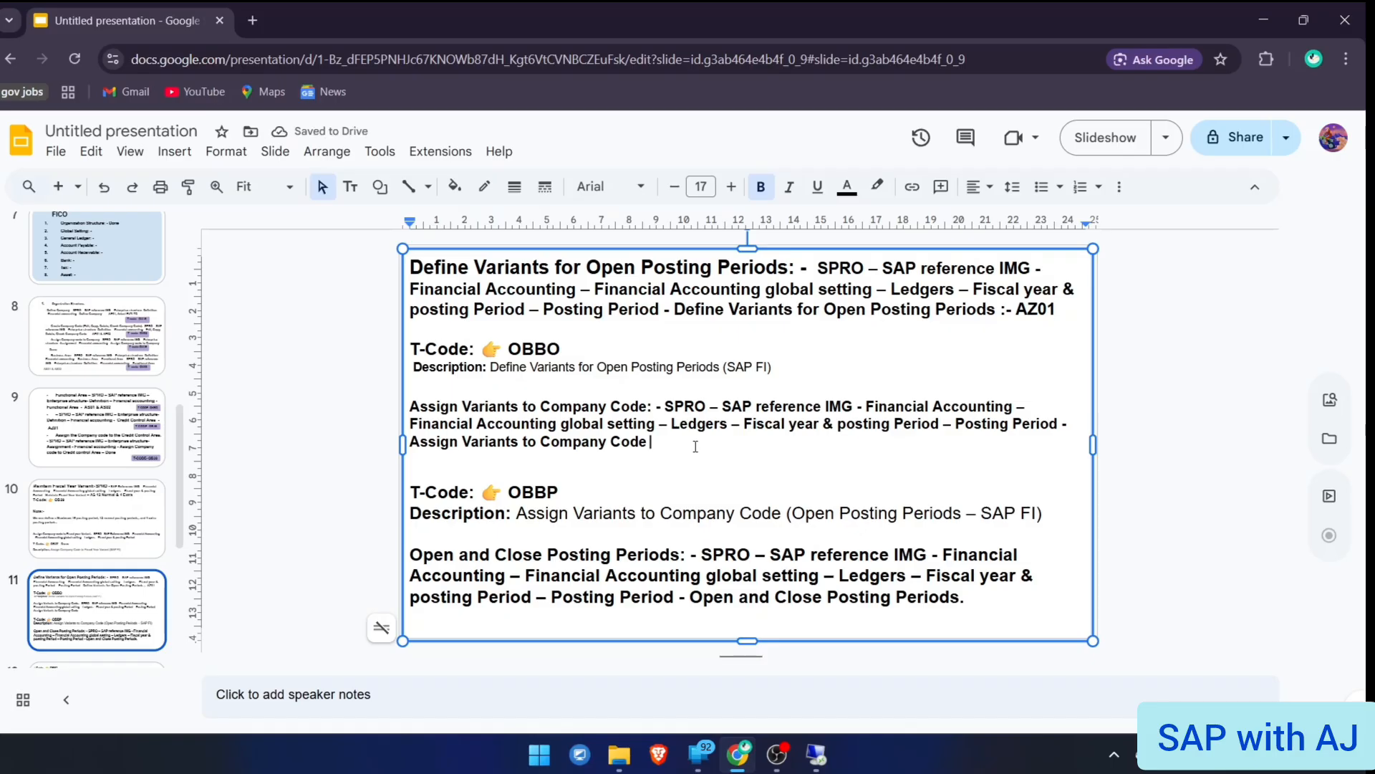
pyautogui.write(':- Done')
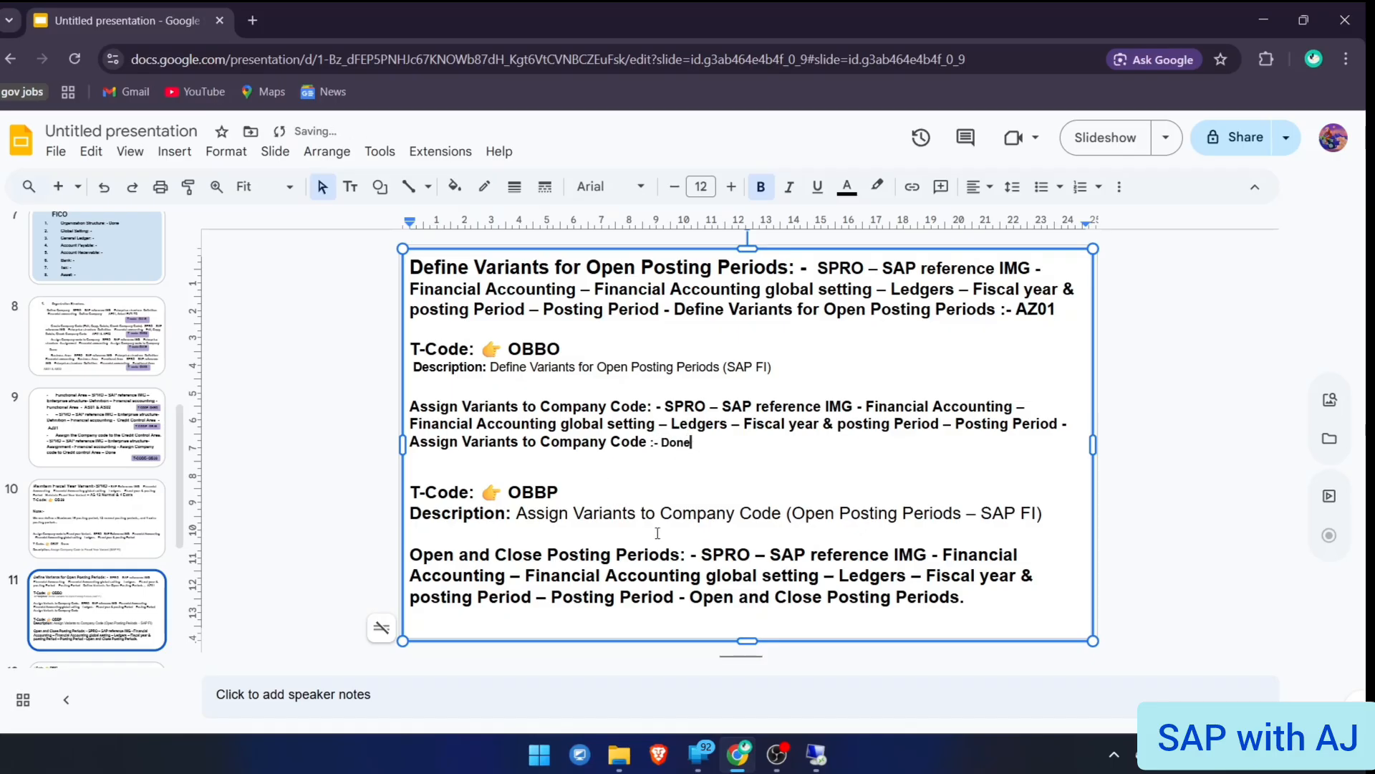
pyautogui.click(745, 574)
pyautogui.scroll(-2, 179, 545)
pyautogui.click(97, 606)
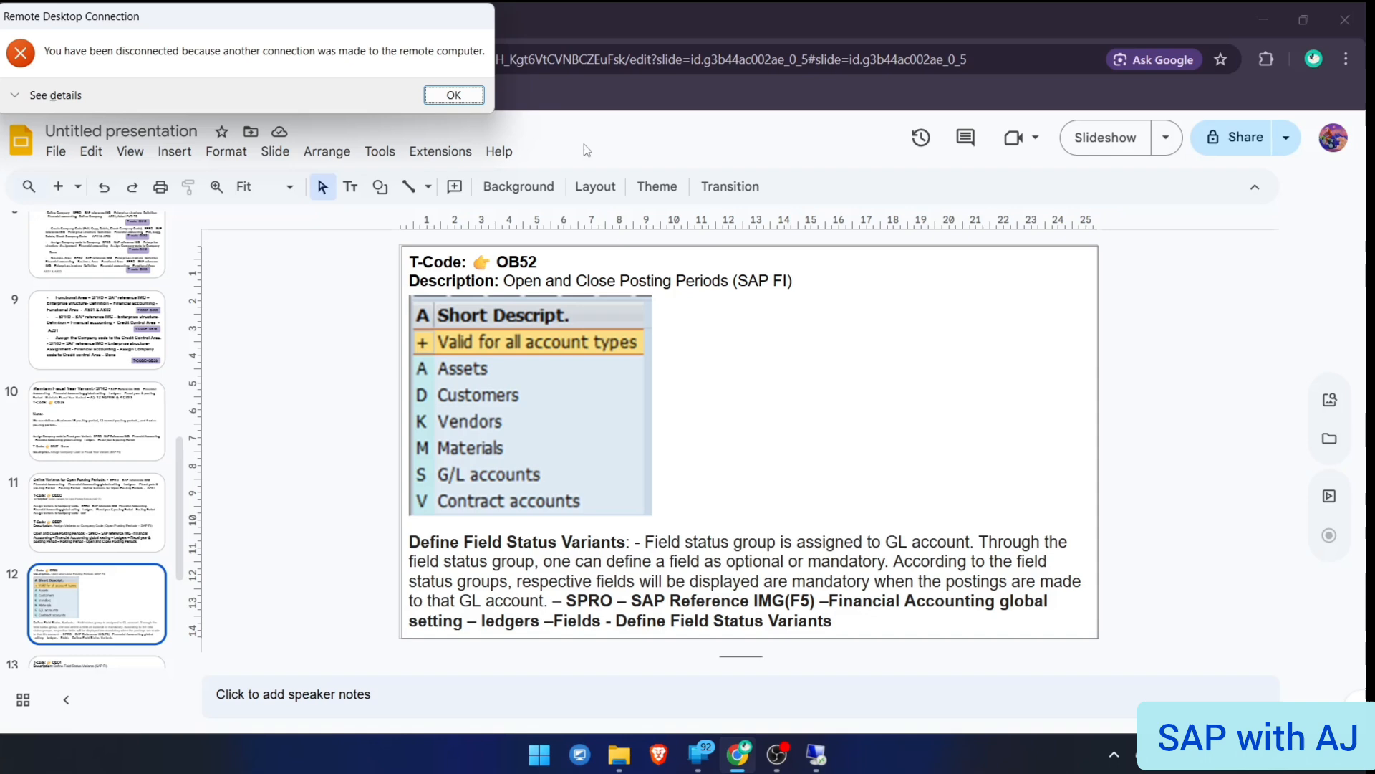
# Dismiss the disconnect error and reconnect, accepting the certificate warning
pyautogui.click(453, 94)
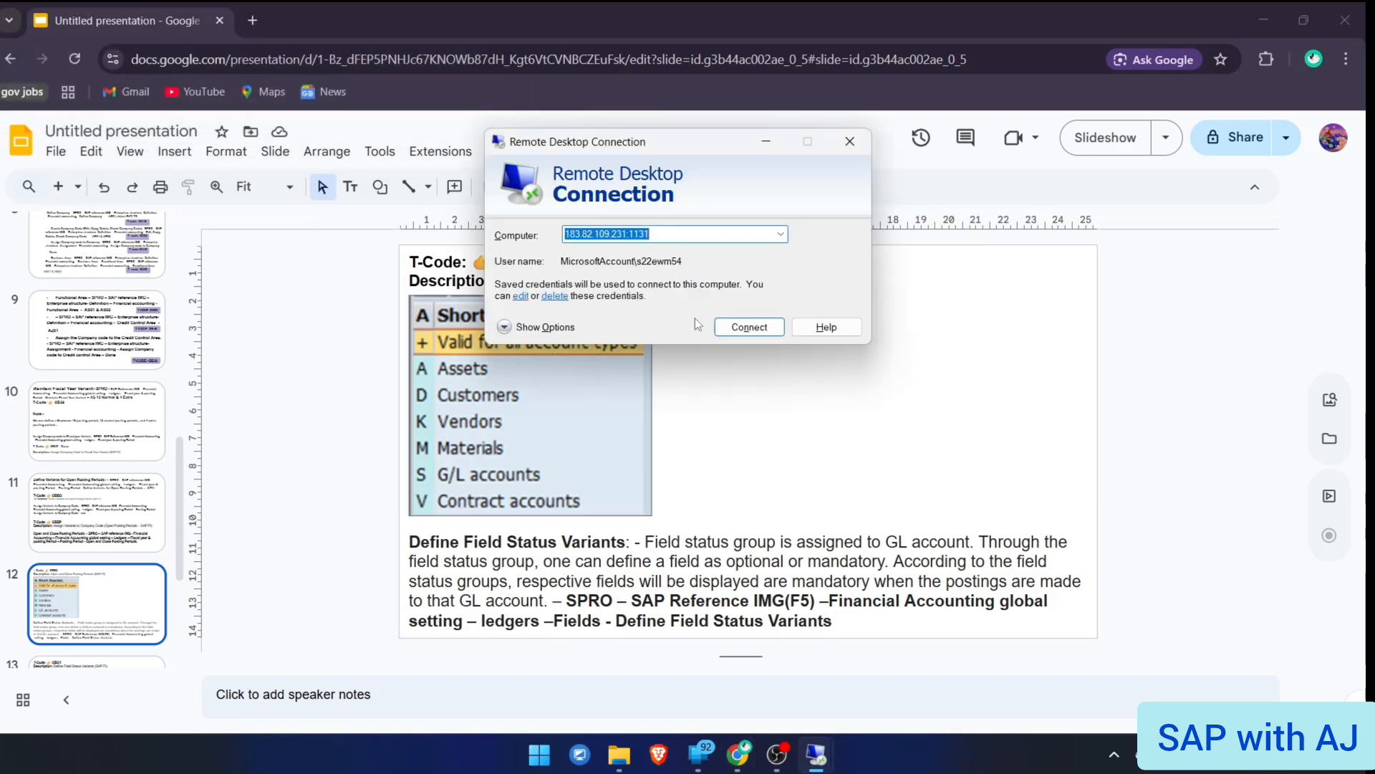
pyautogui.click(742, 327)
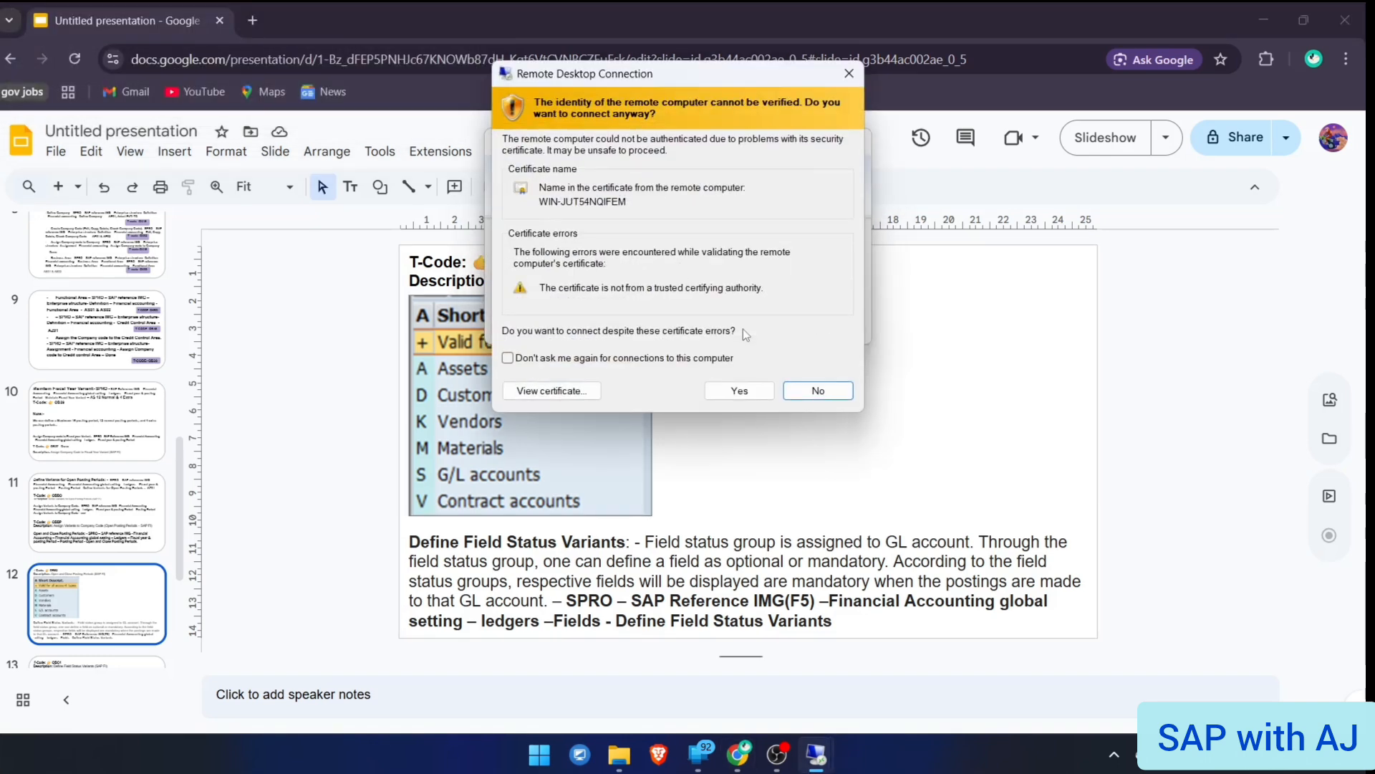
pyautogui.press('Left')
pyautogui.press('Return')
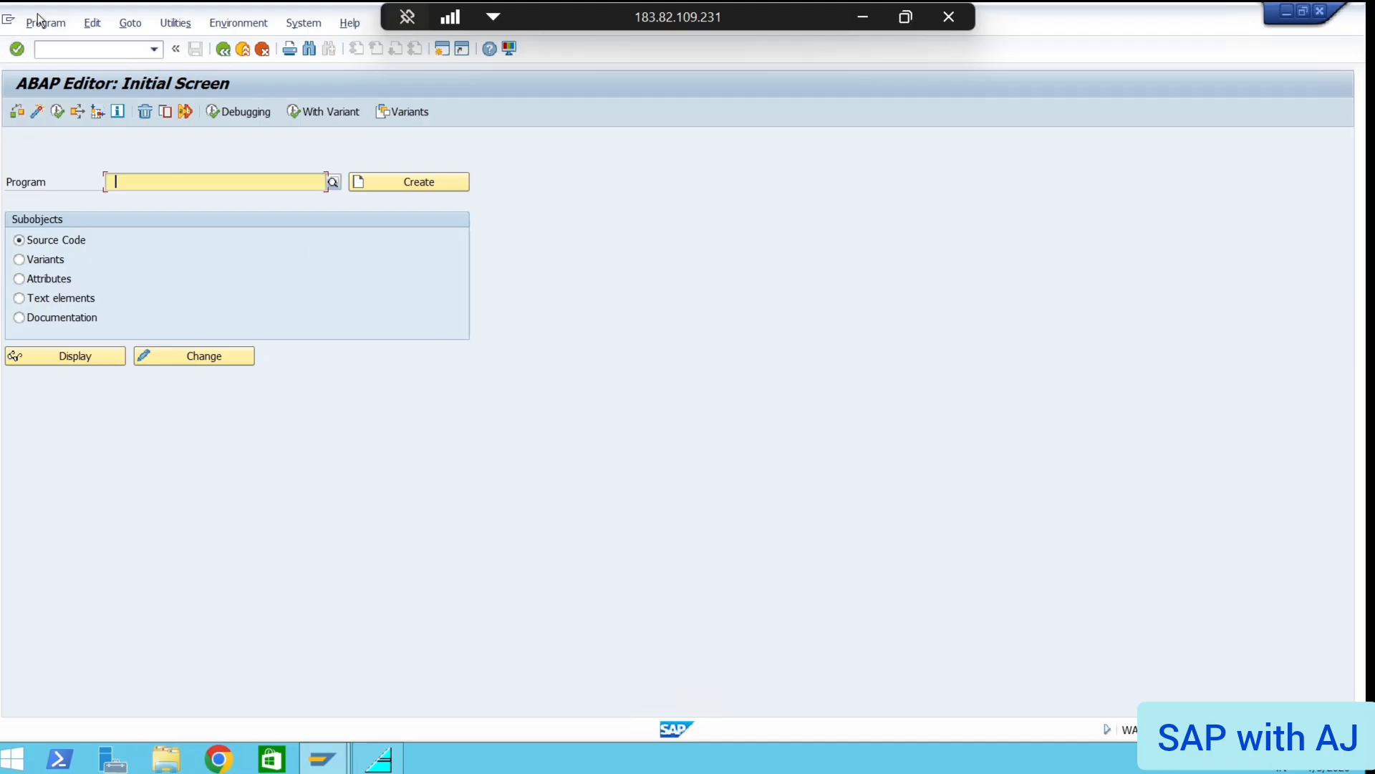
# Return to the main menu with /n and try running ON52
pyautogui.click(56, 48)
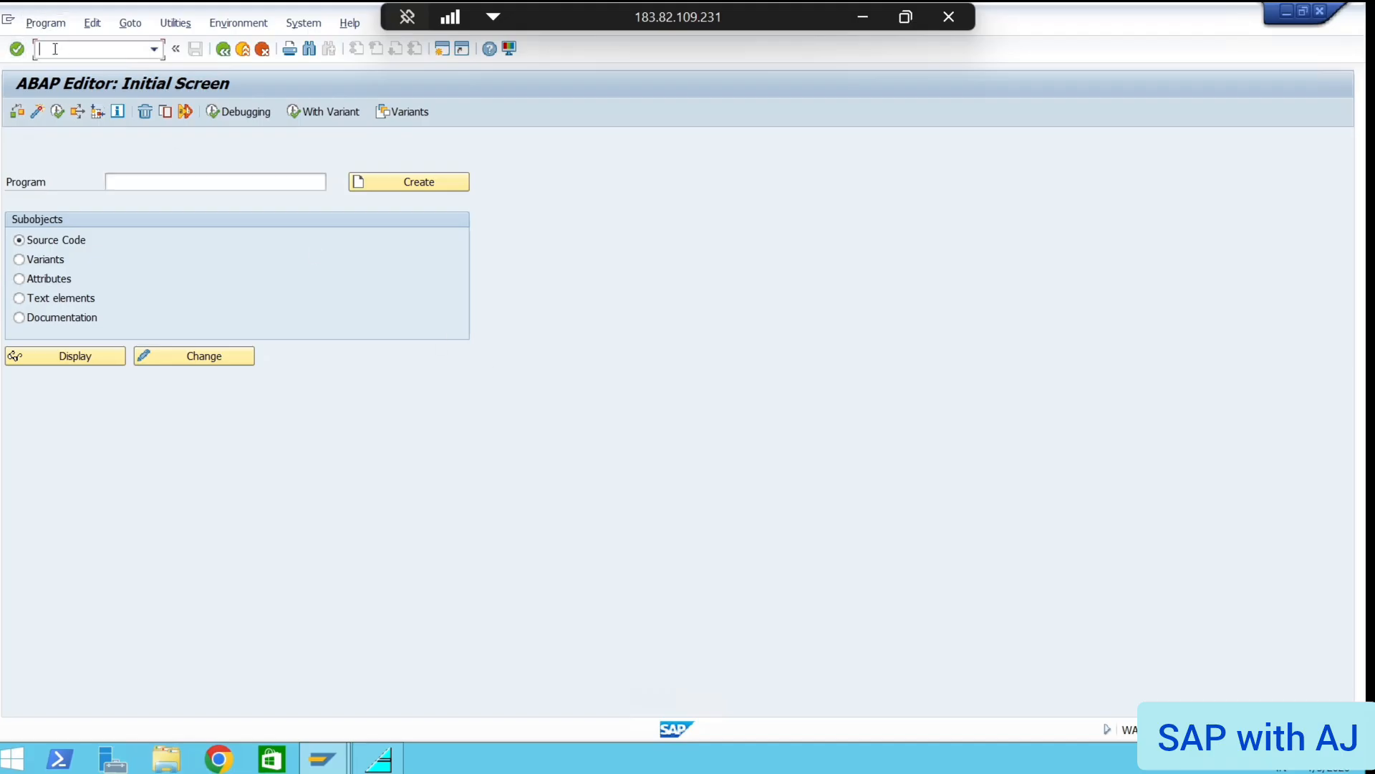
pyautogui.write('/n')
pyautogui.press('Return')
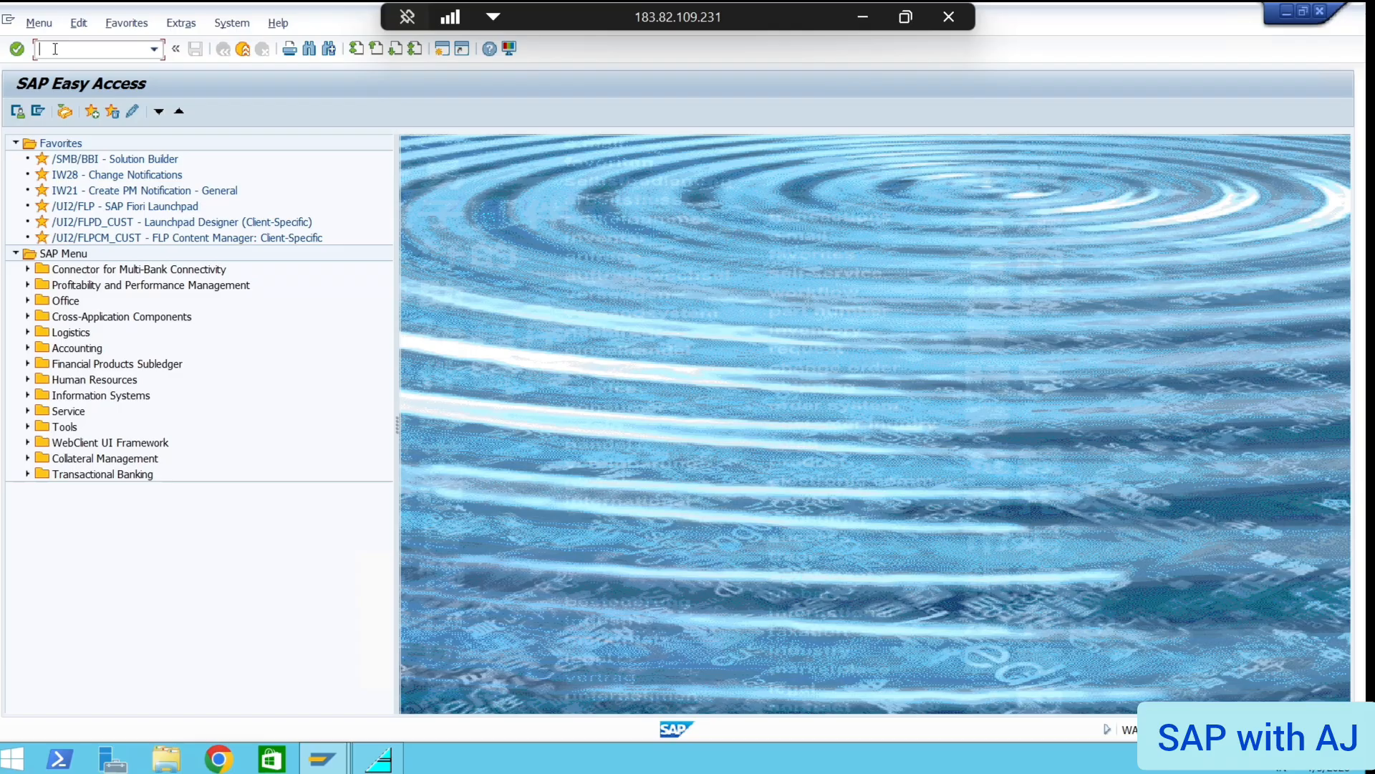
pyautogui.write('ON52')
pyautogui.press('Return')
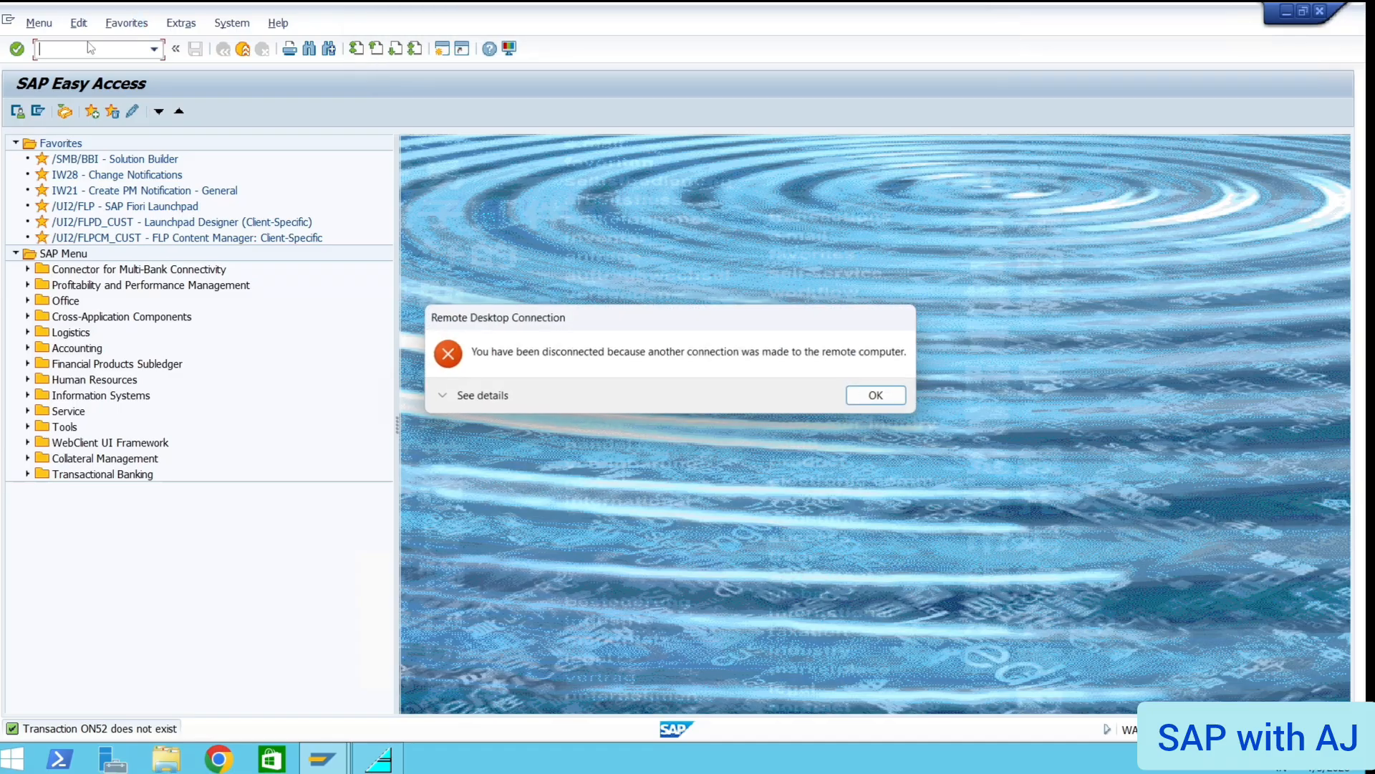
# Reconnect again after the drop, accept the certificate, and view slides 11 and 12
pyautogui.click(864, 393)
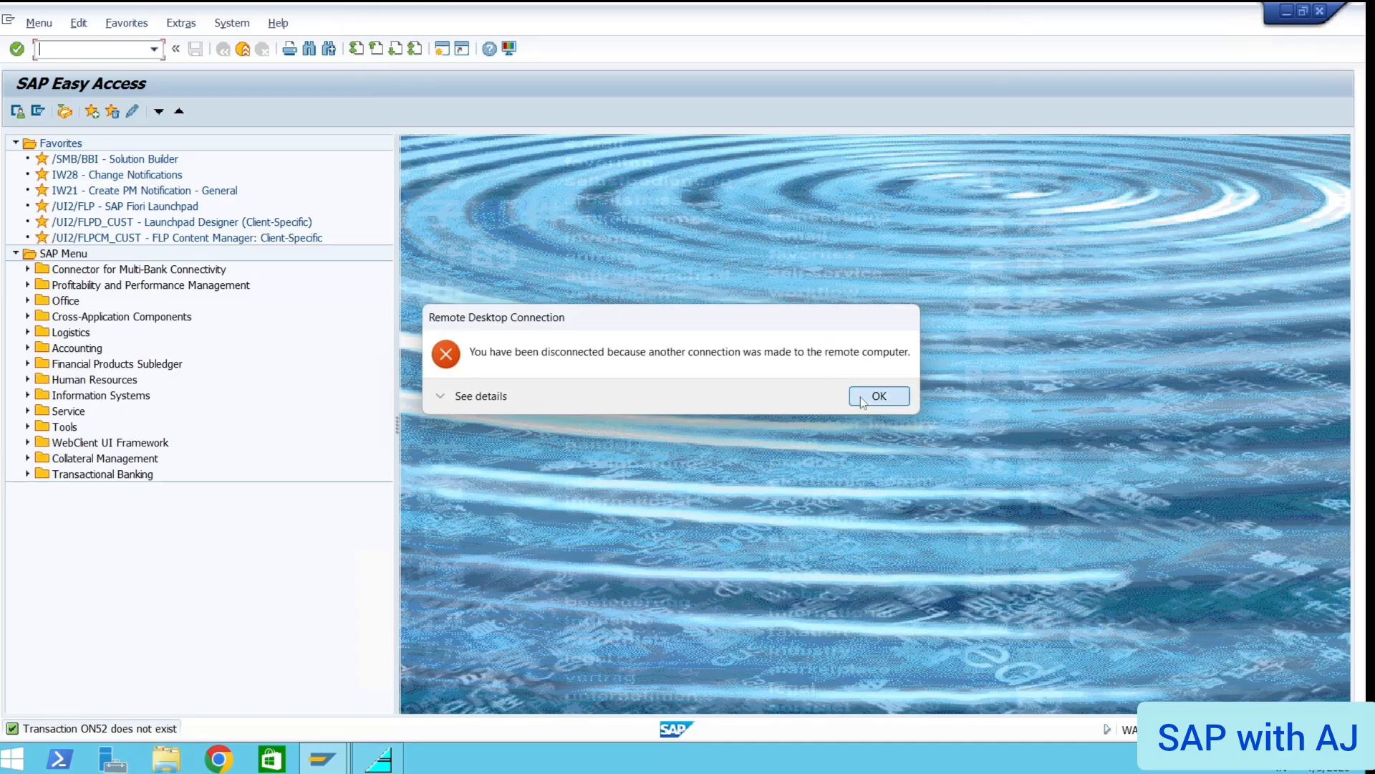
pyautogui.click(745, 328)
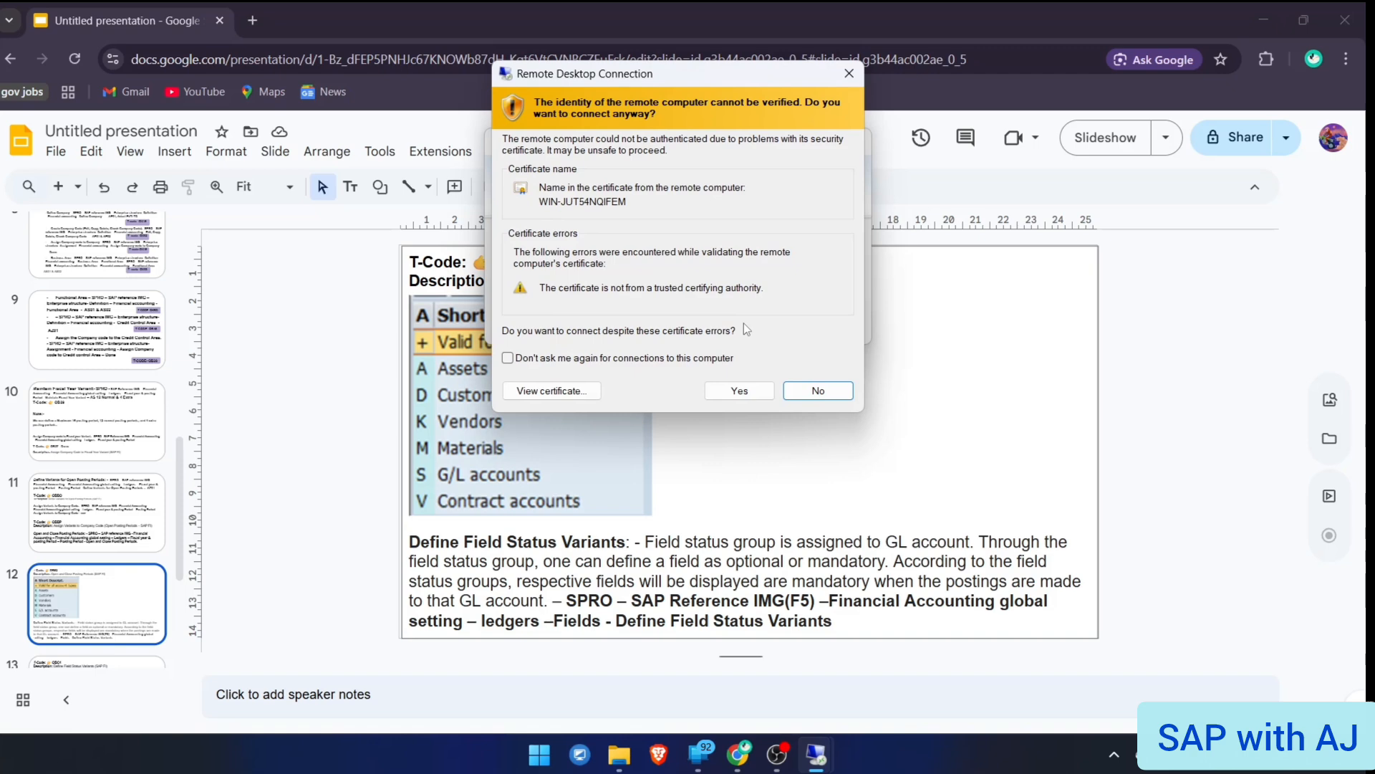
pyautogui.click(740, 391)
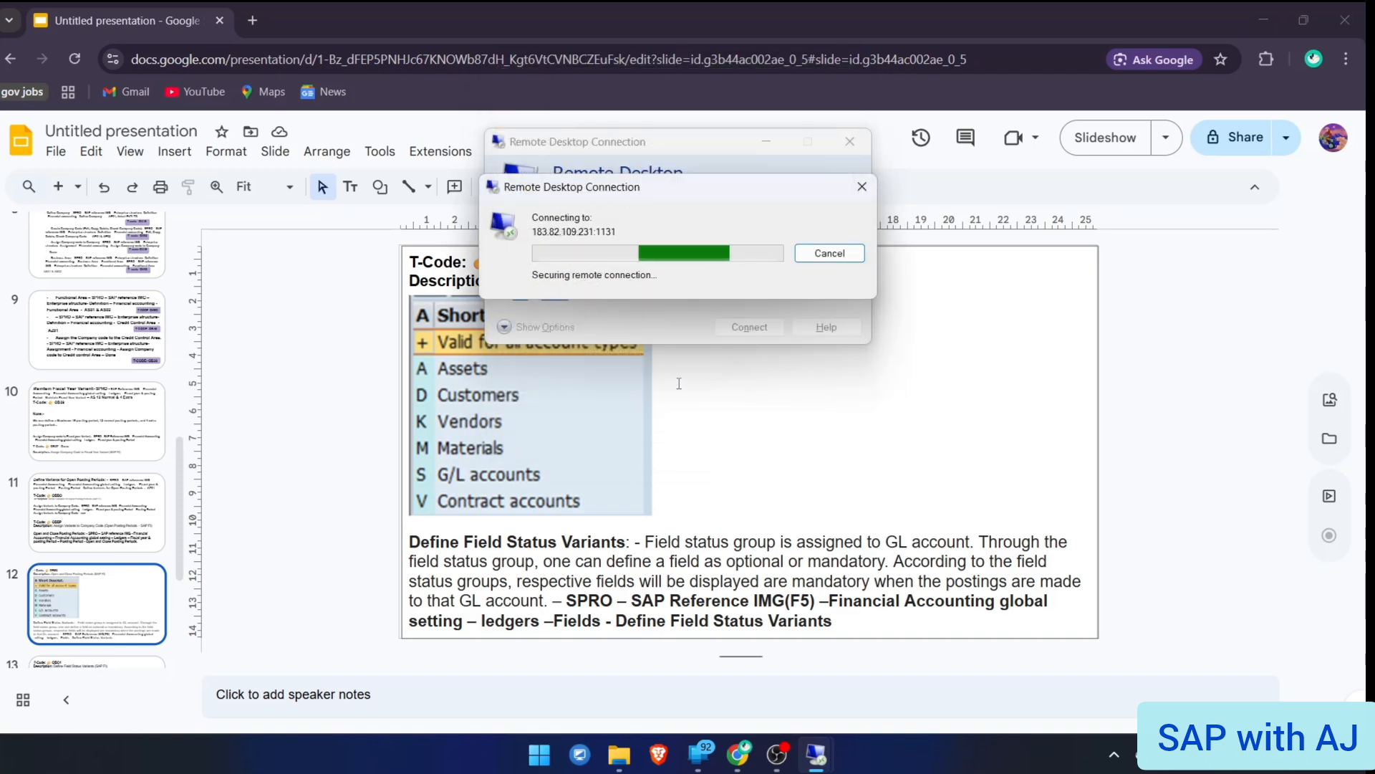
pyautogui.click(105, 492)
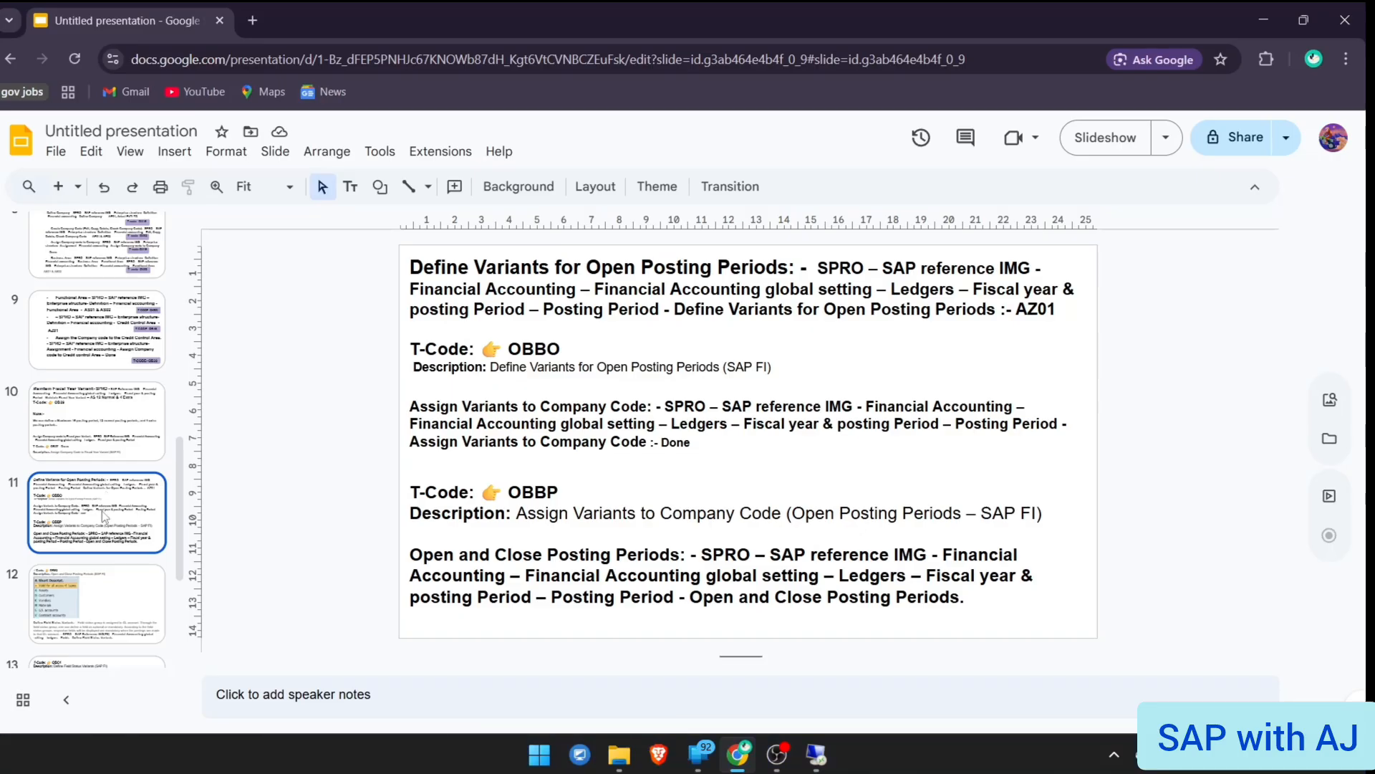
pyautogui.click(86, 612)
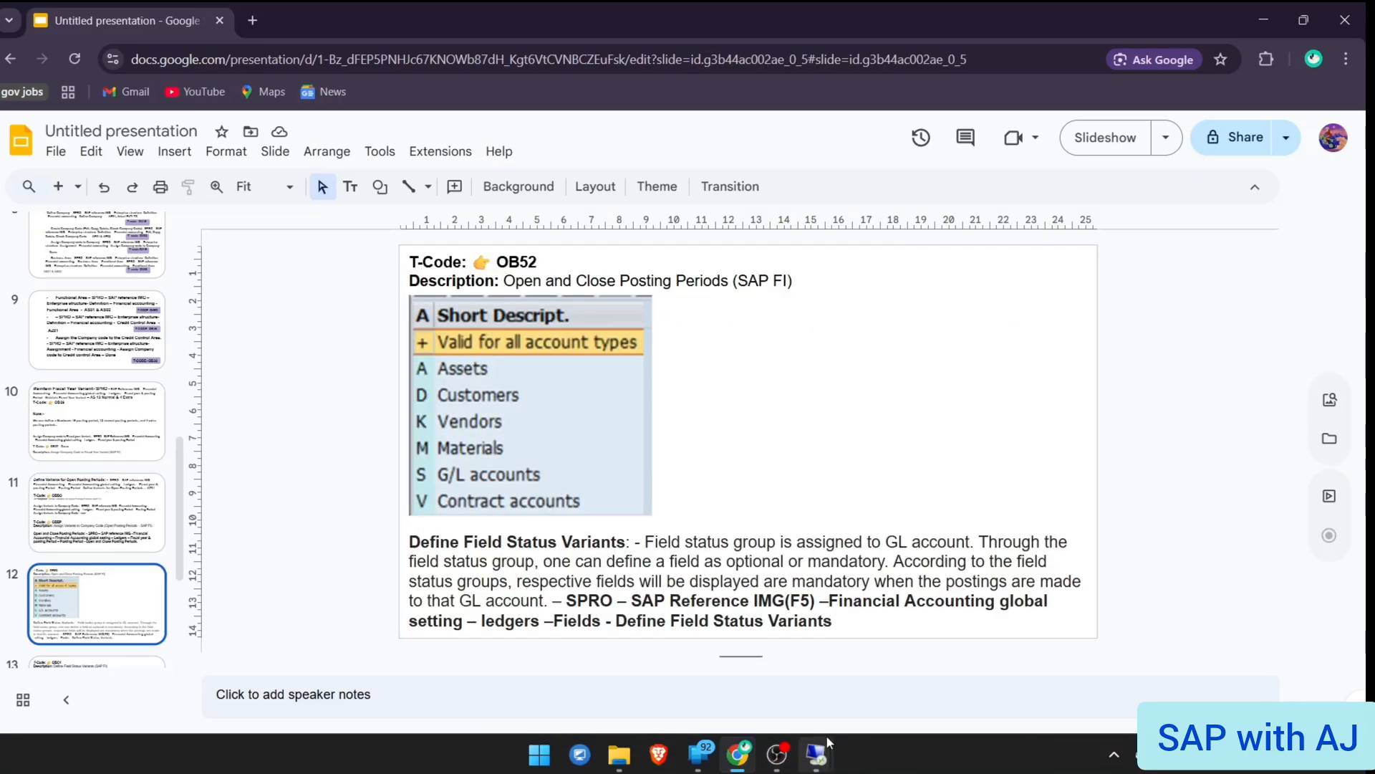
# Run OB52 in the SAP session, then cancel its variant prompt and reset with /n
pyautogui.moveTo(820, 745)
pyautogui.click(853, 691)
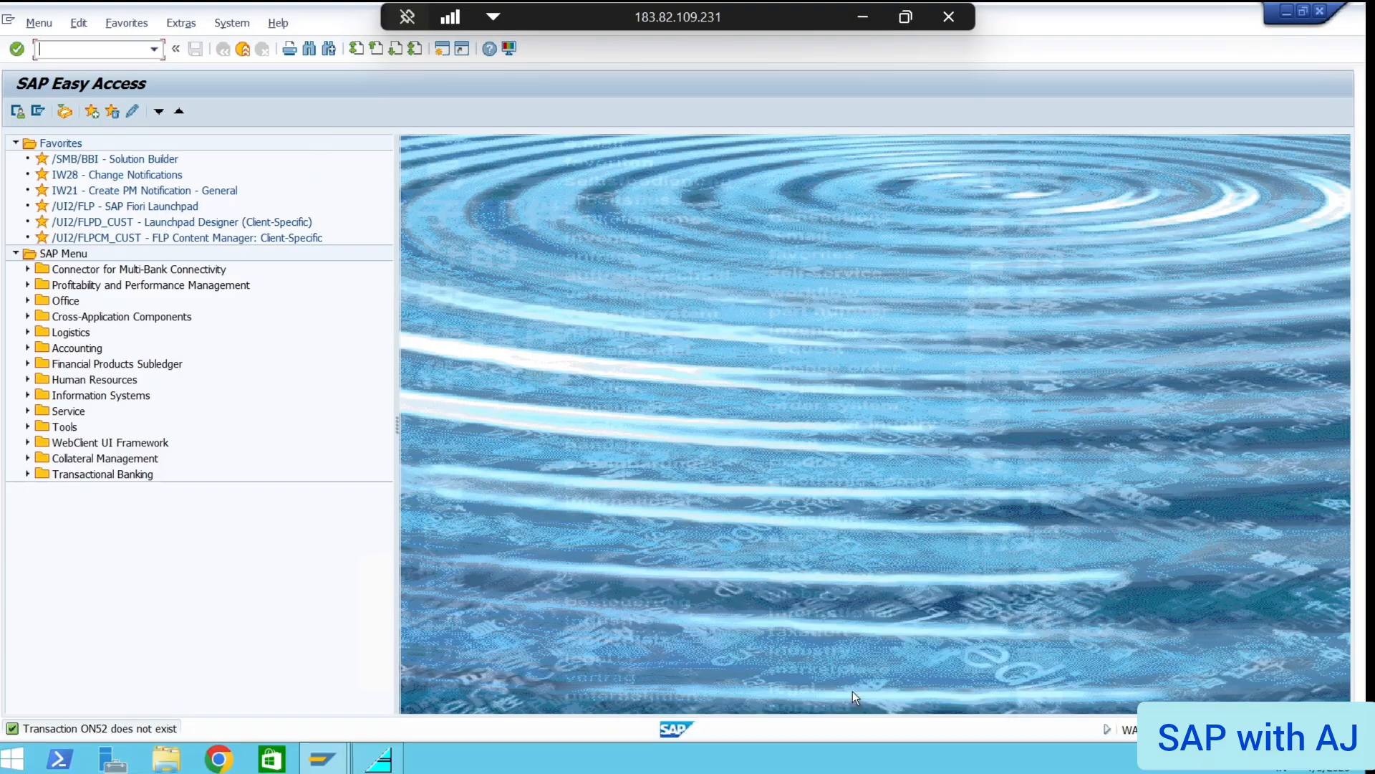
pyautogui.write('OB52')
pyautogui.press('Return')
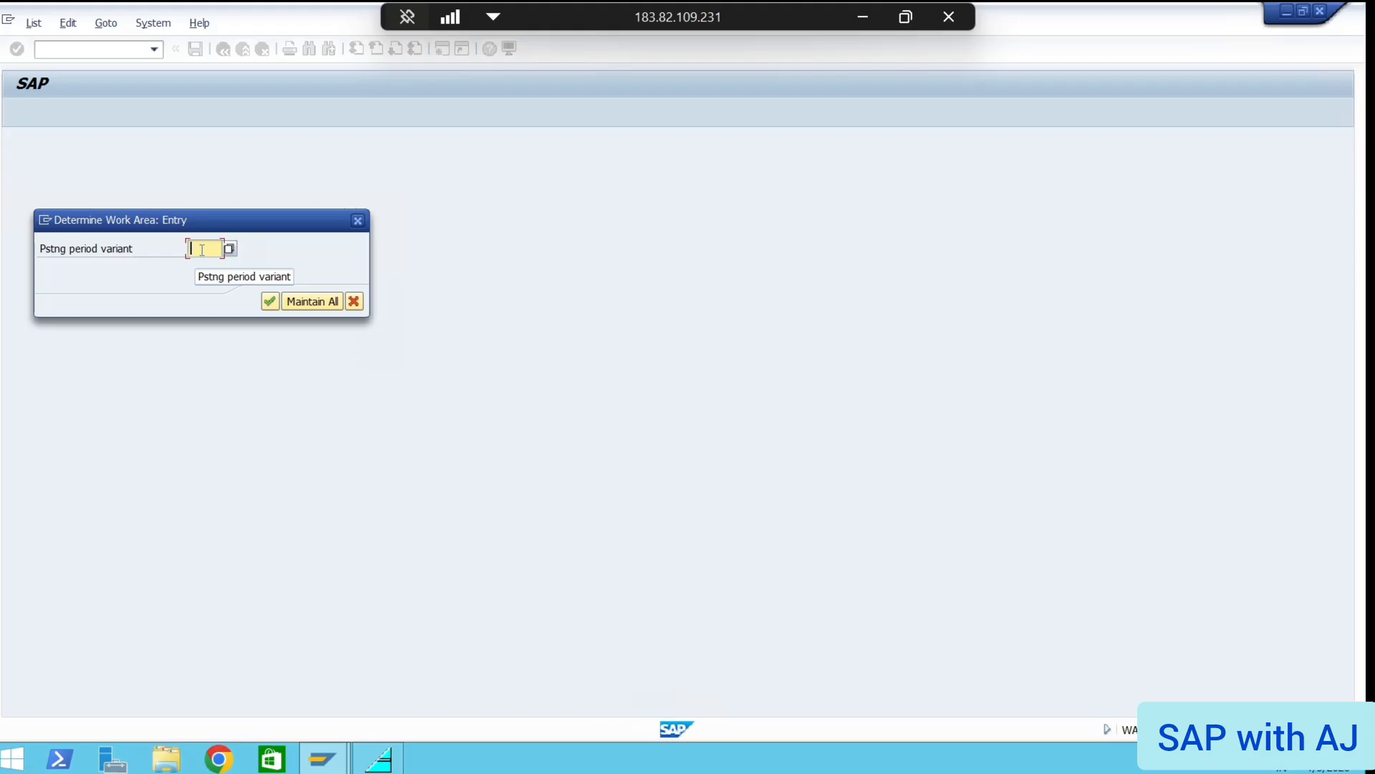
pyautogui.click(353, 301)
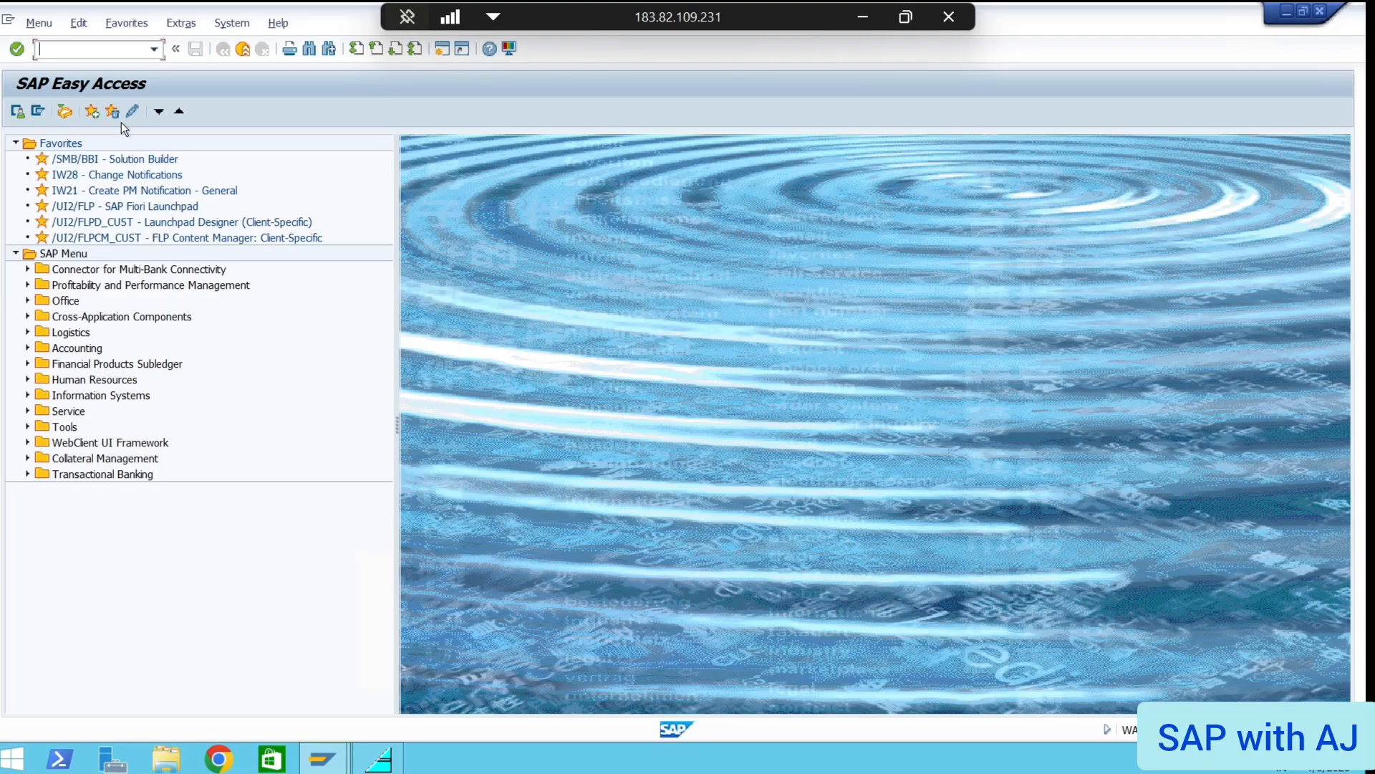
pyautogui.write('/n')
pyautogui.press('Return')
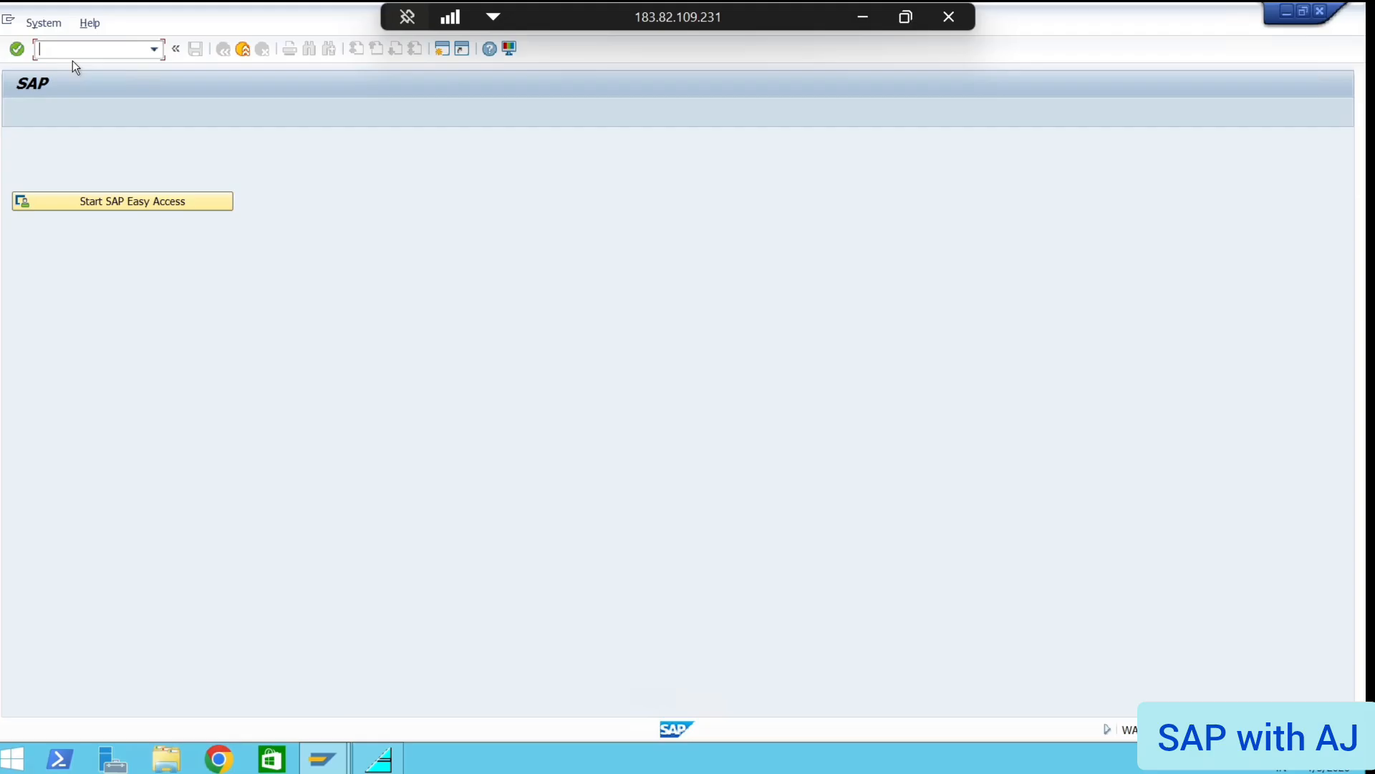
# Rerun OB52, show the previously used variants, and minimize the remote session
pyautogui.click(130, 197)
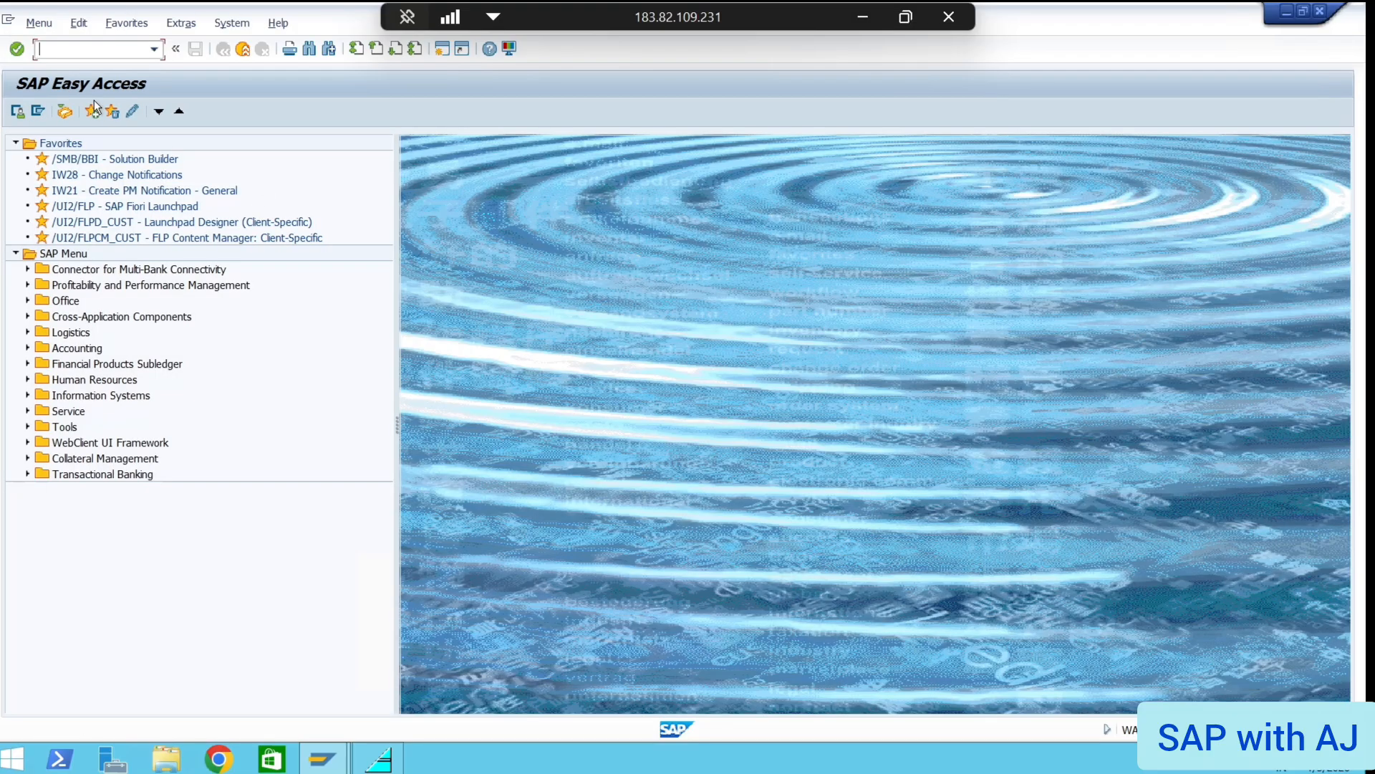
pyautogui.write('OB52')
pyautogui.press('Return')
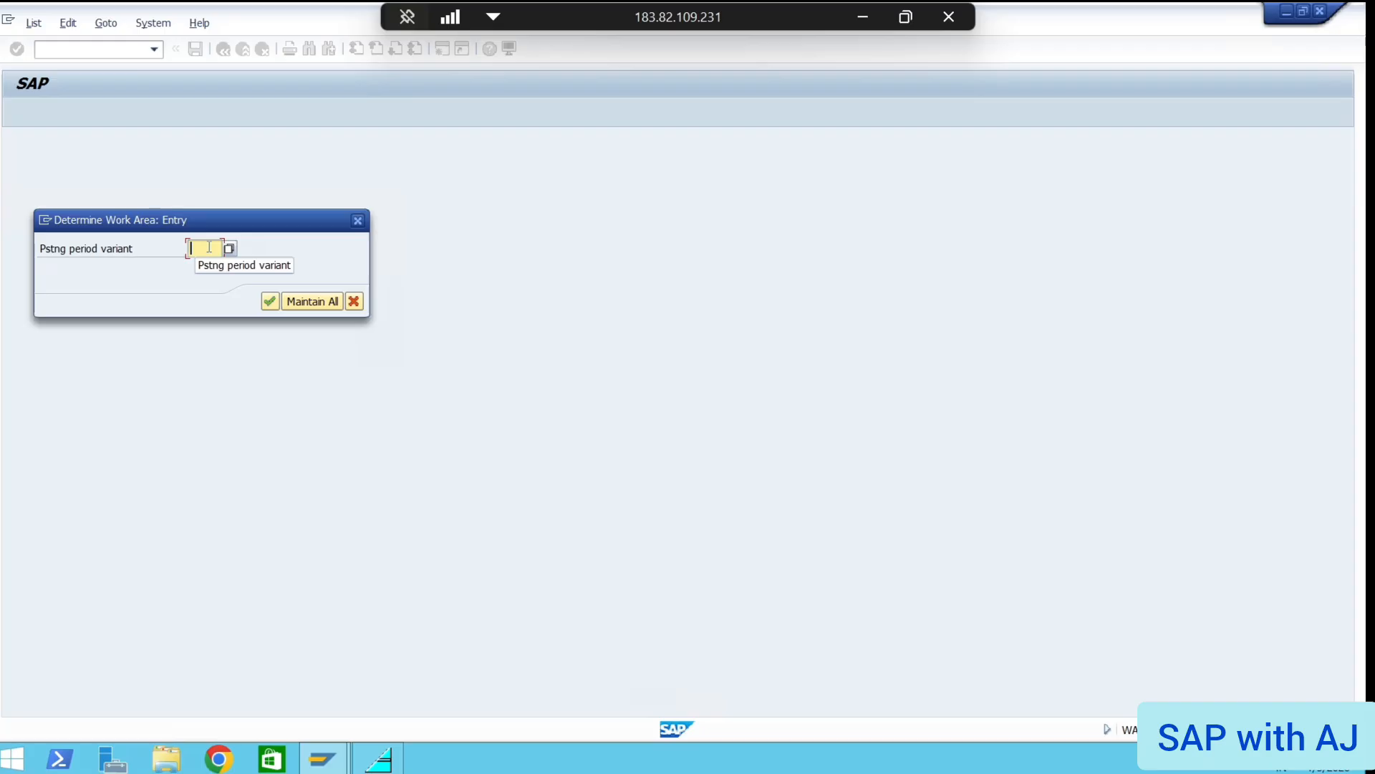
pyautogui.write('s')
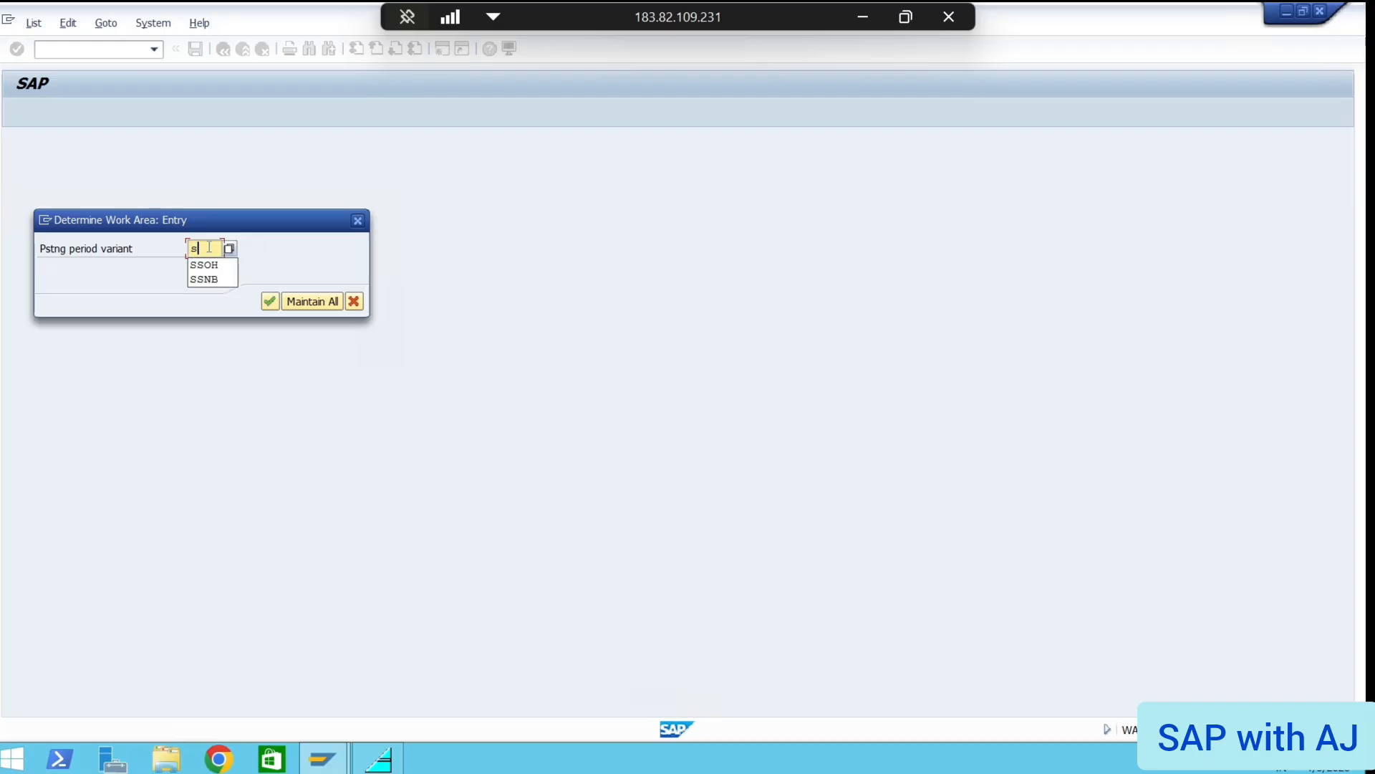
pyautogui.press('BackSpace')
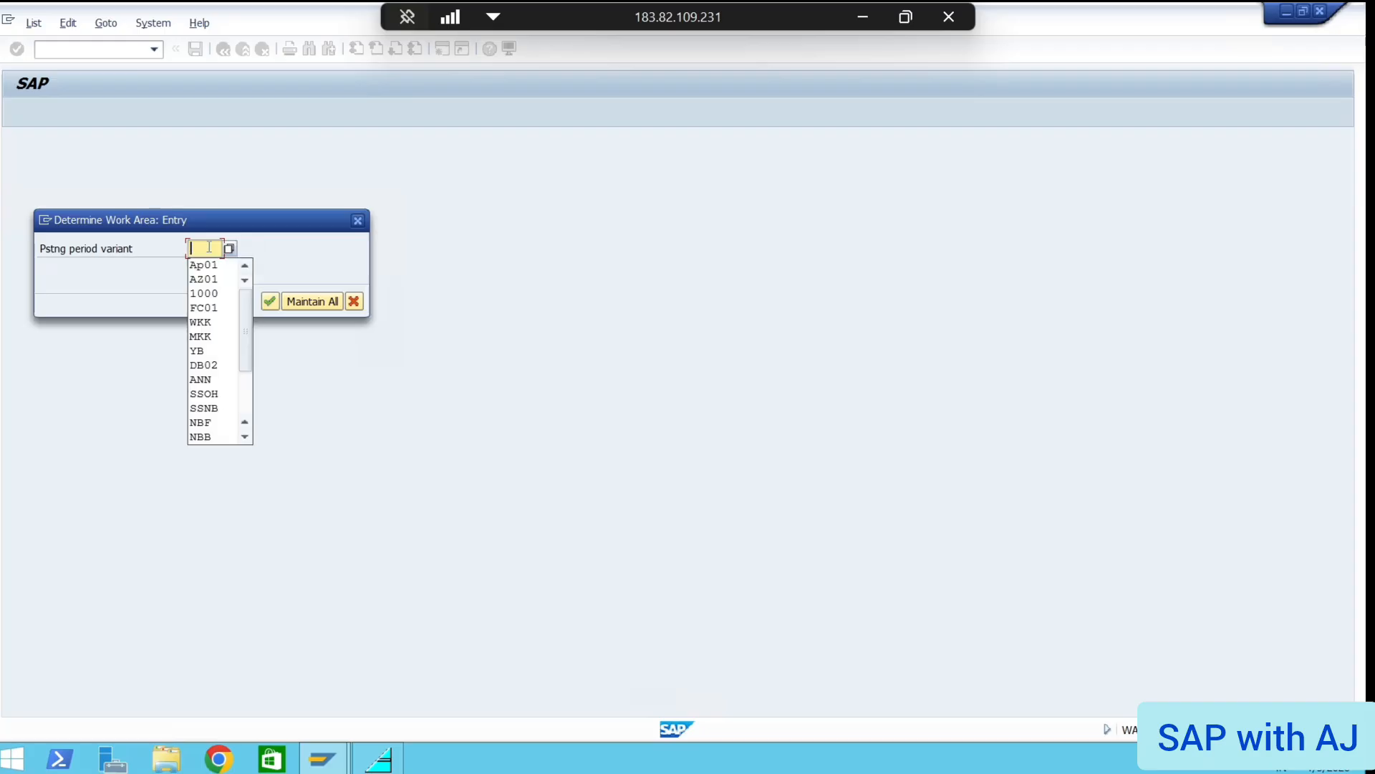
pyautogui.click(860, 15)
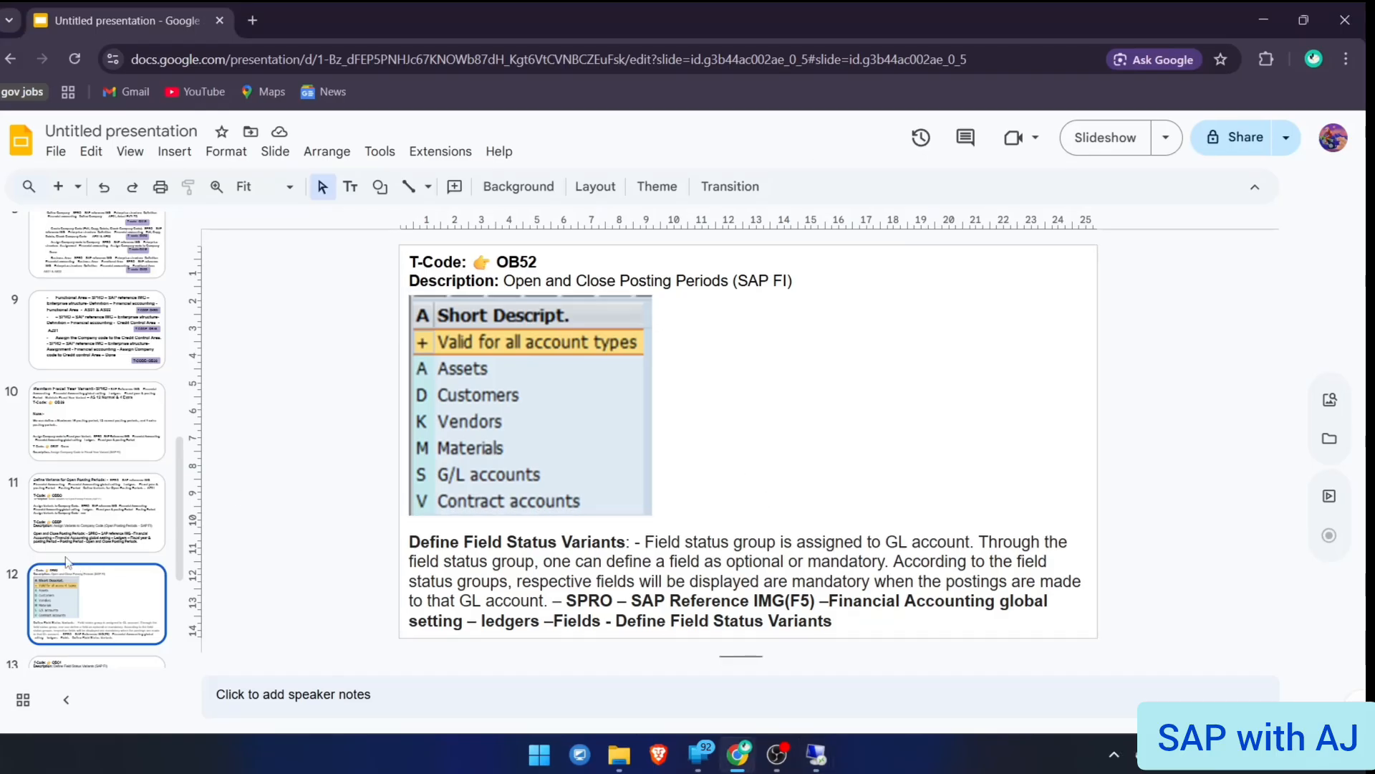
# Show slide 11 with the OBBO/OBBP notes on variant AZ01
pyautogui.click(65, 531)
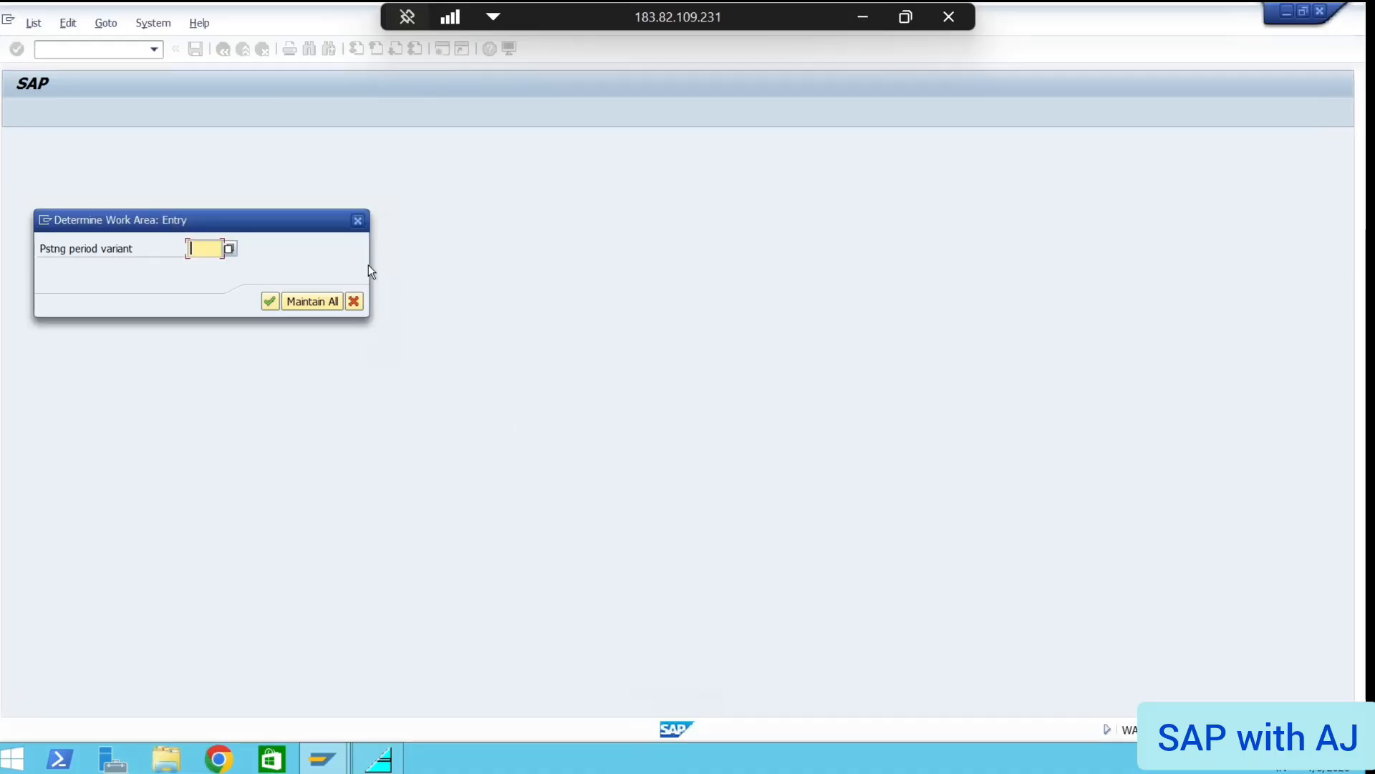
# Enter variant AZ01, start New Entries, and list account types for the first row
pyautogui.write('AZ01')
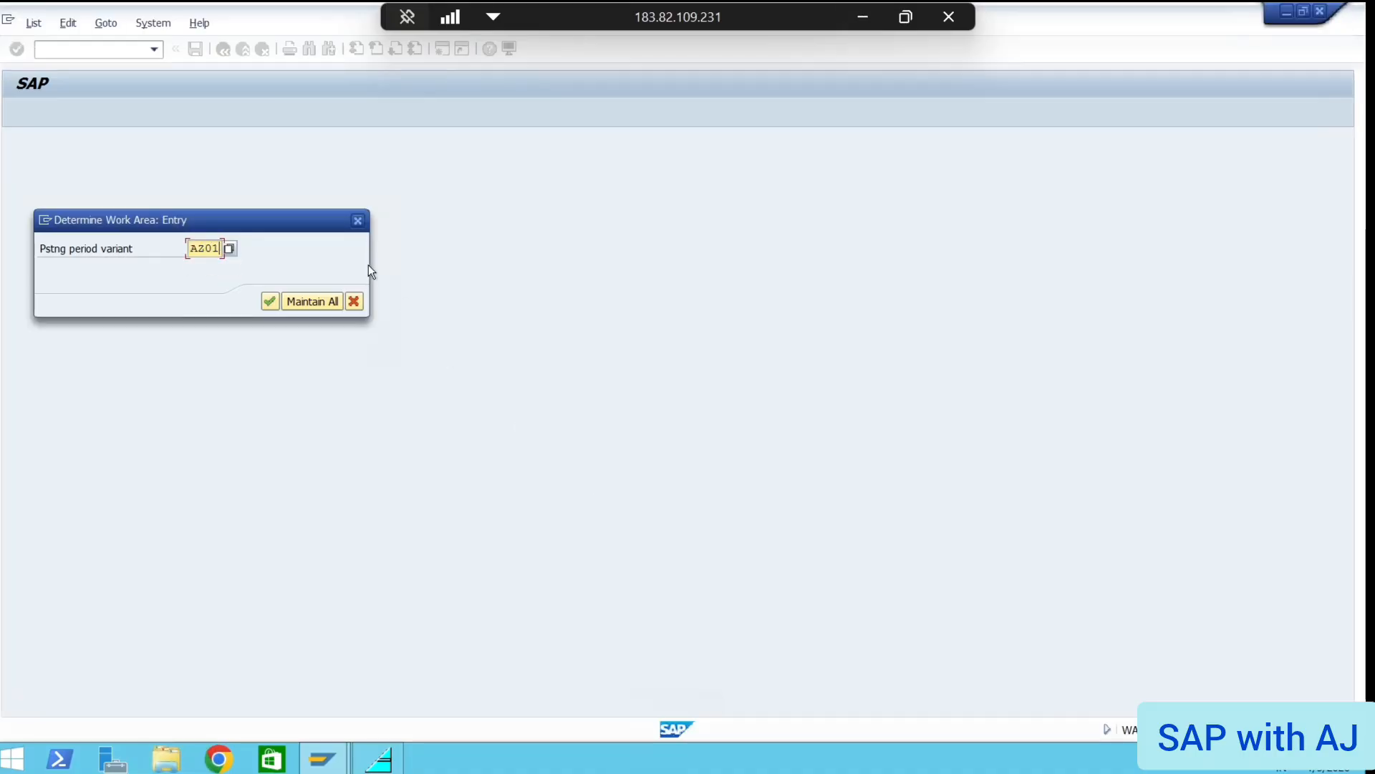
pyautogui.press('Return')
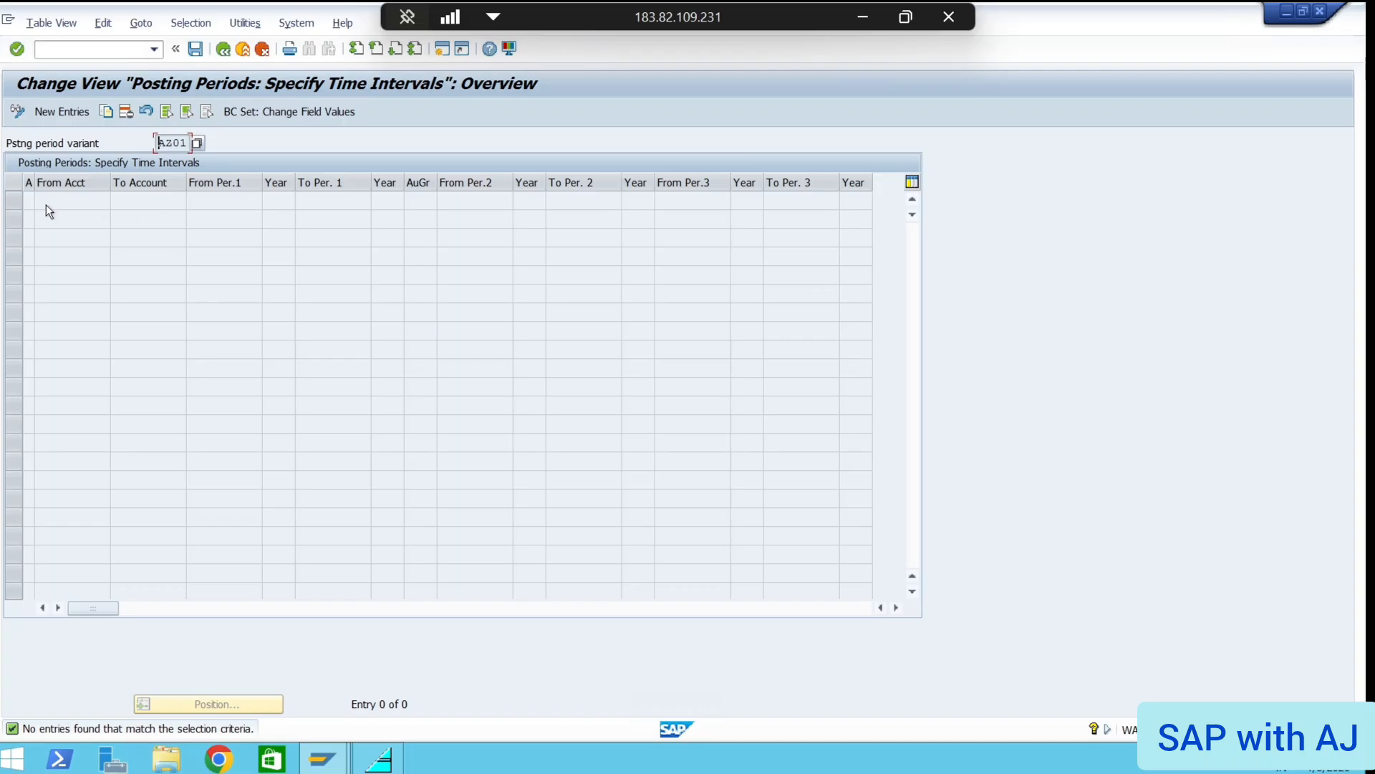
pyautogui.click(61, 111)
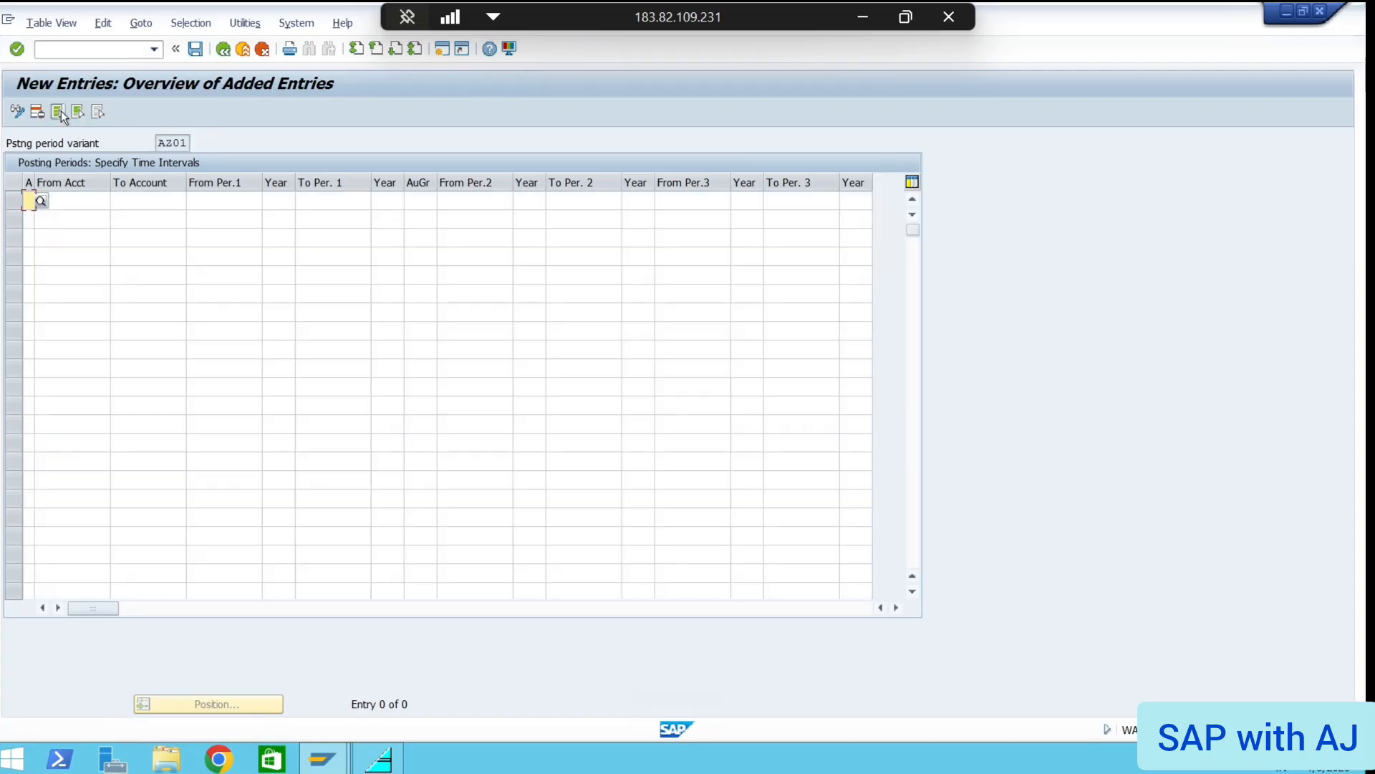
pyautogui.click(42, 202)
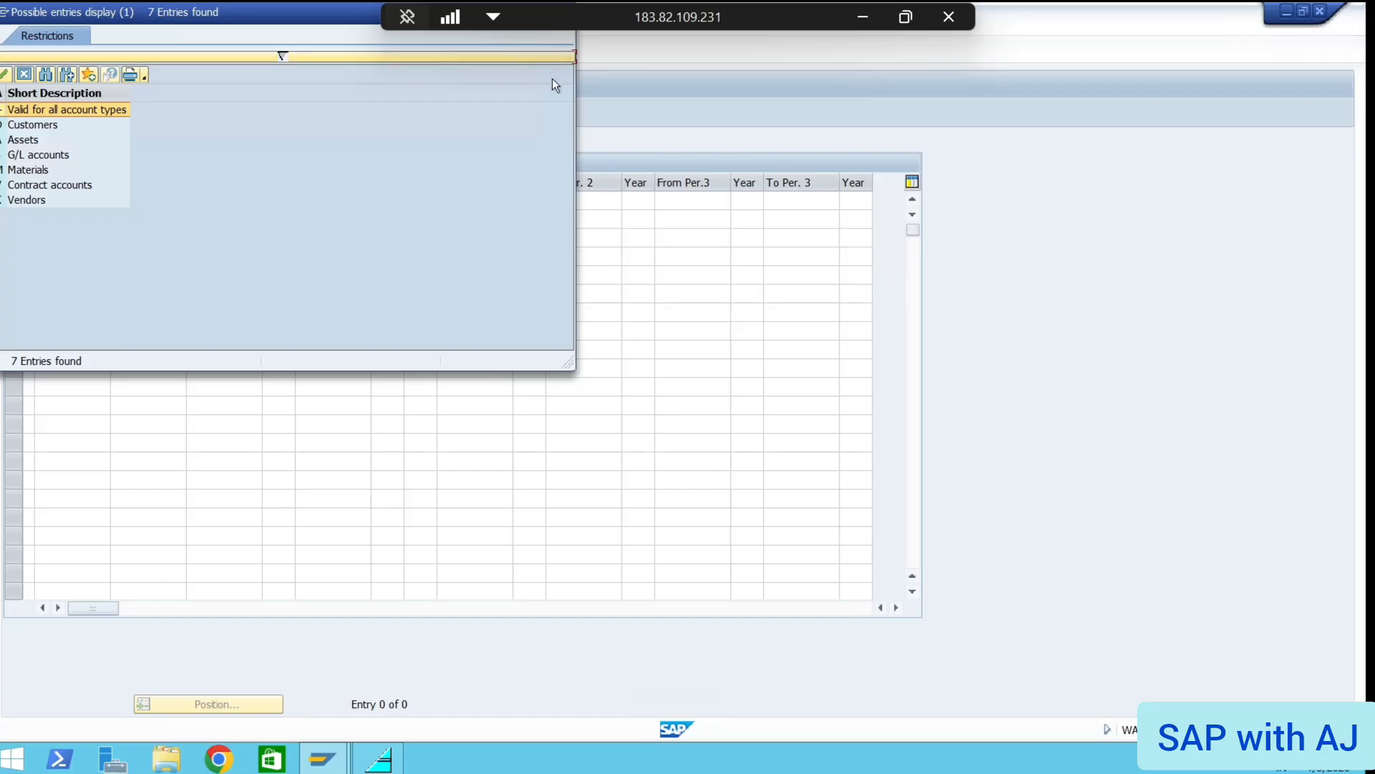
# Set rows 1–4 account types to All, Customers, Assets and Customers
pyautogui.doubleClick(3, 112)
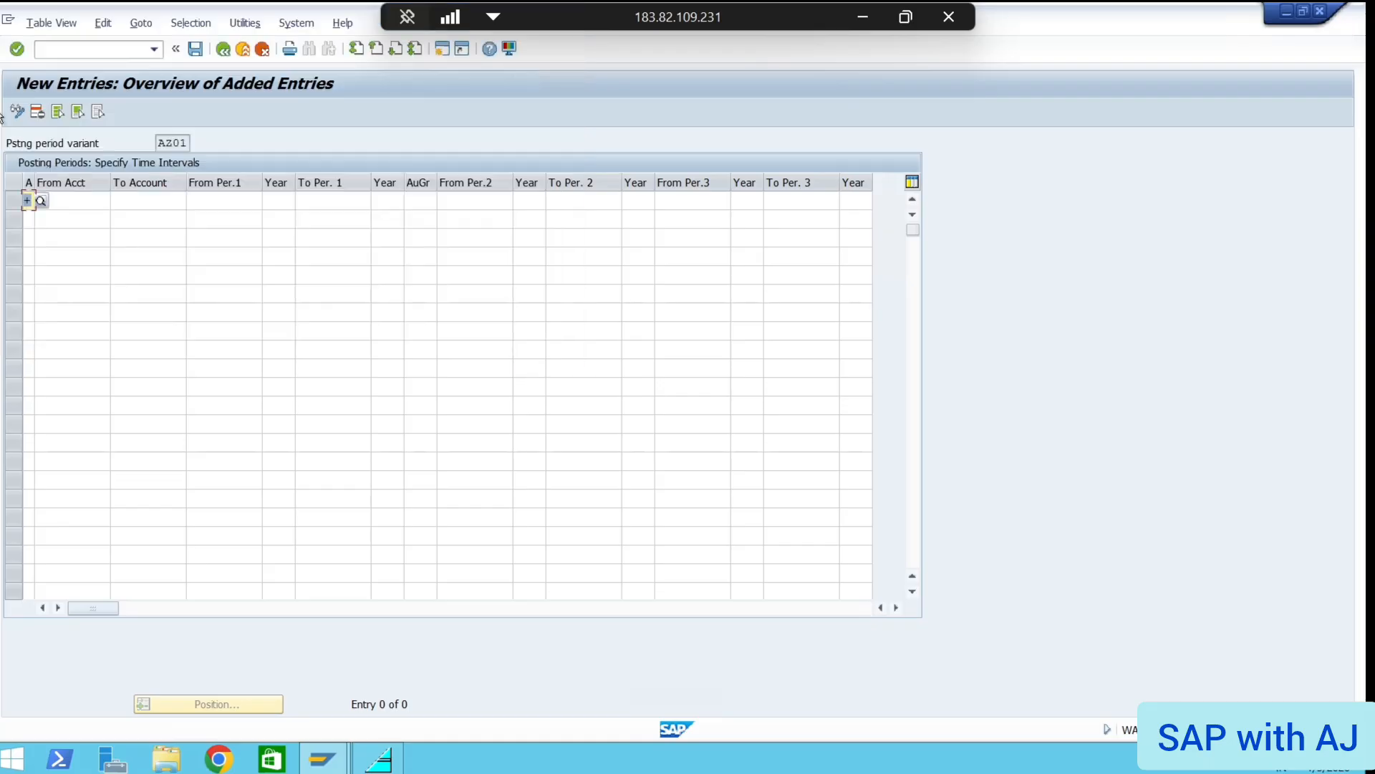
pyautogui.click(27, 221)
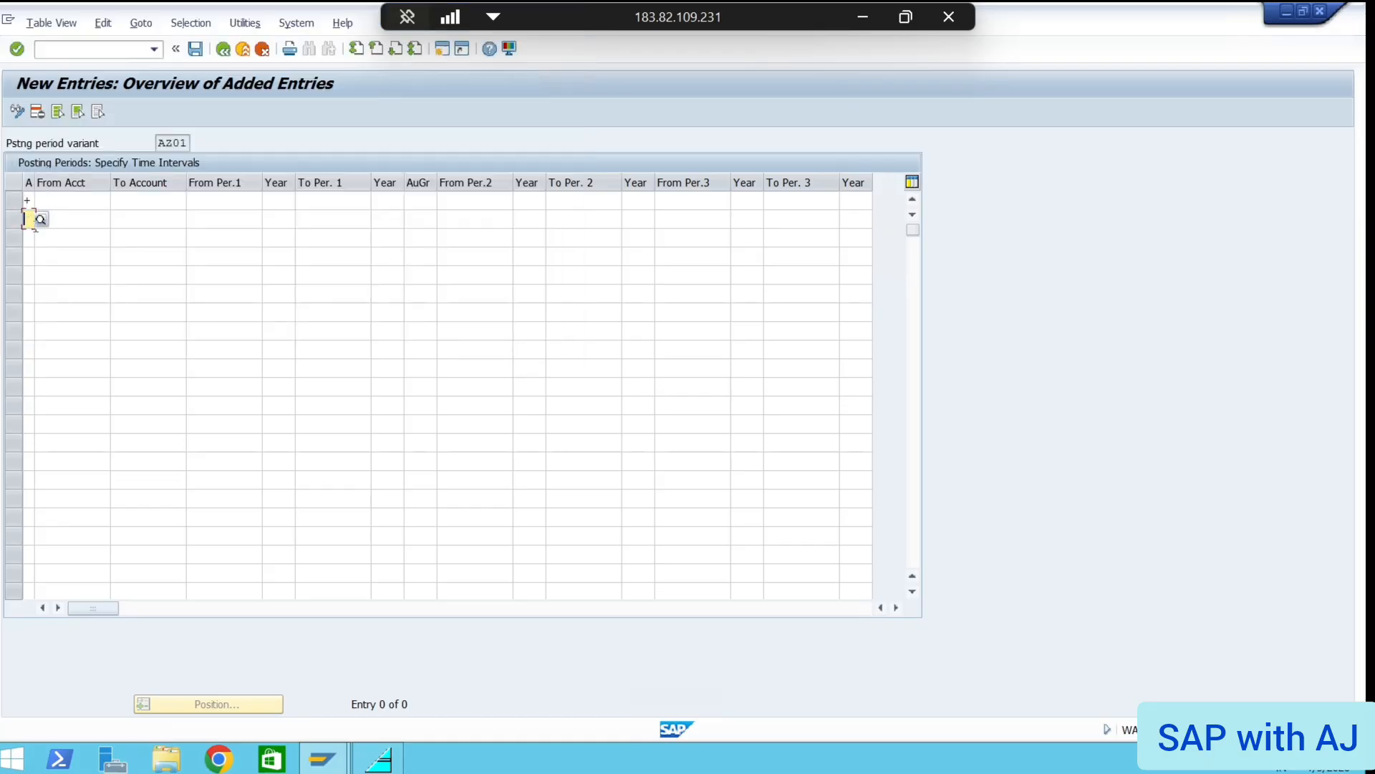
pyautogui.click(39, 219)
pyautogui.doubleClick(4, 125)
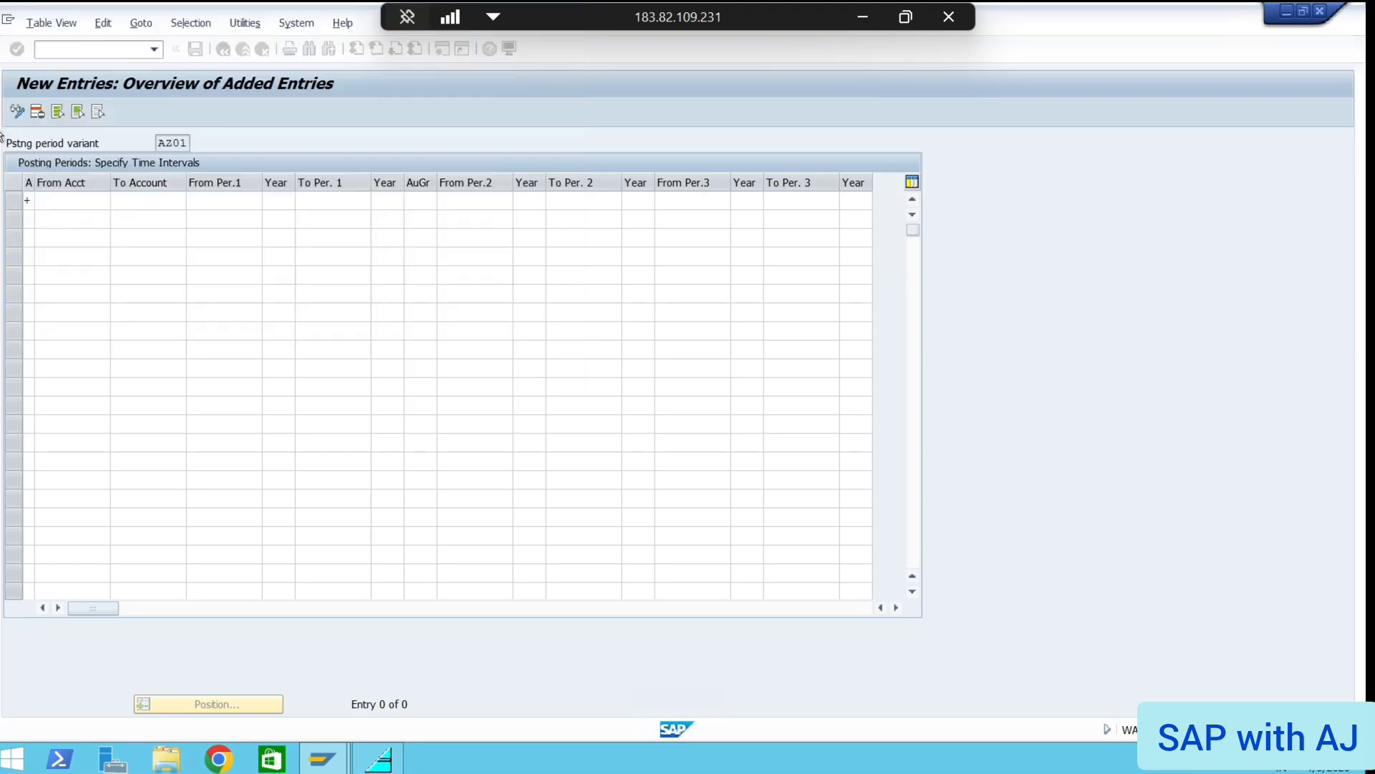
pyautogui.click(27, 237)
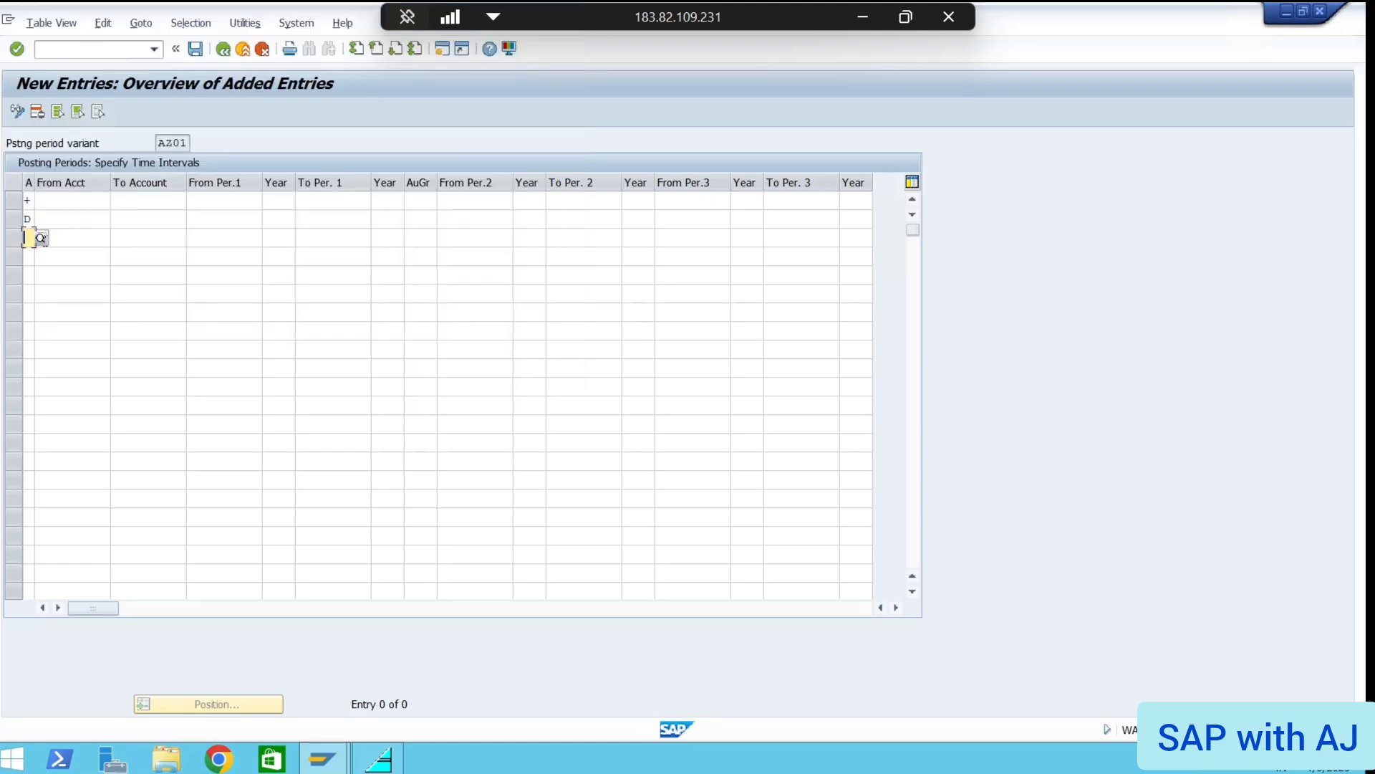
pyautogui.click(40, 236)
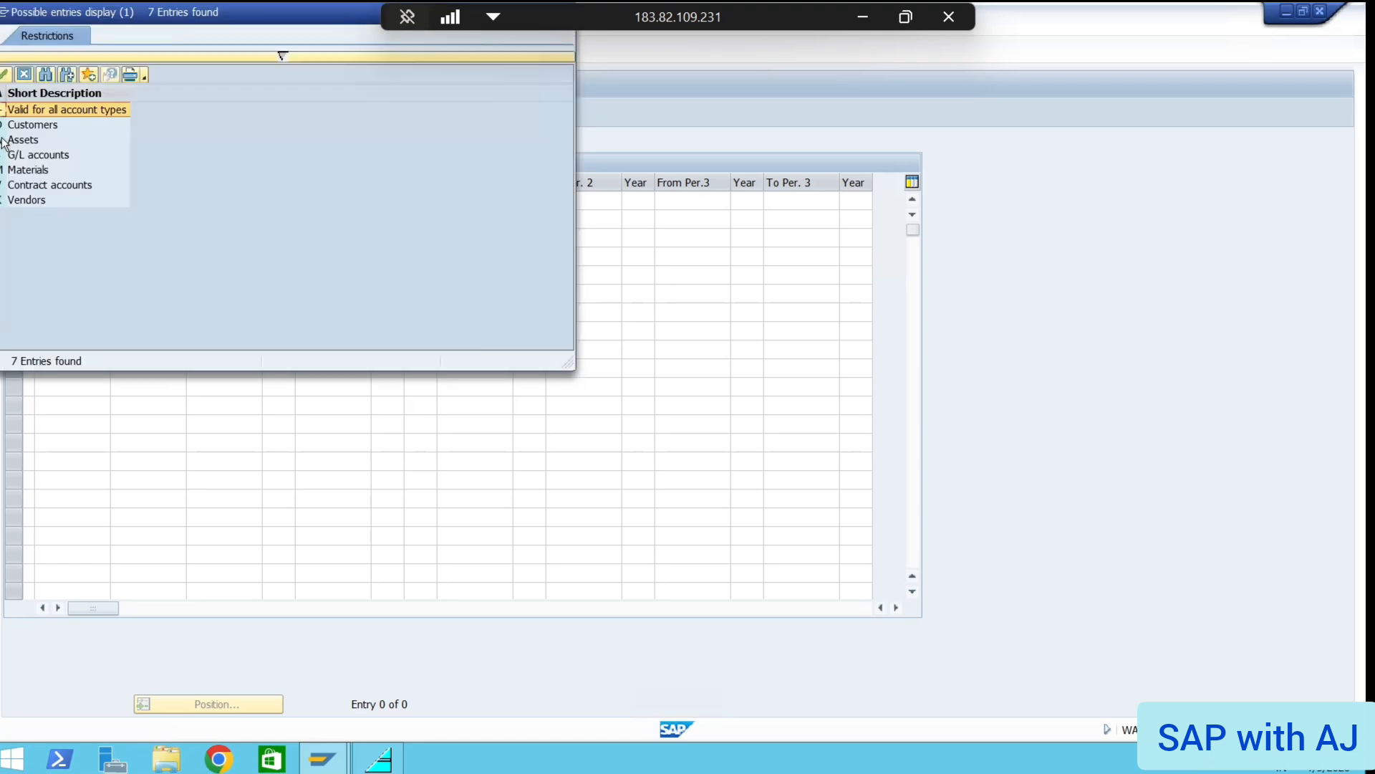
pyautogui.doubleClick(3, 140)
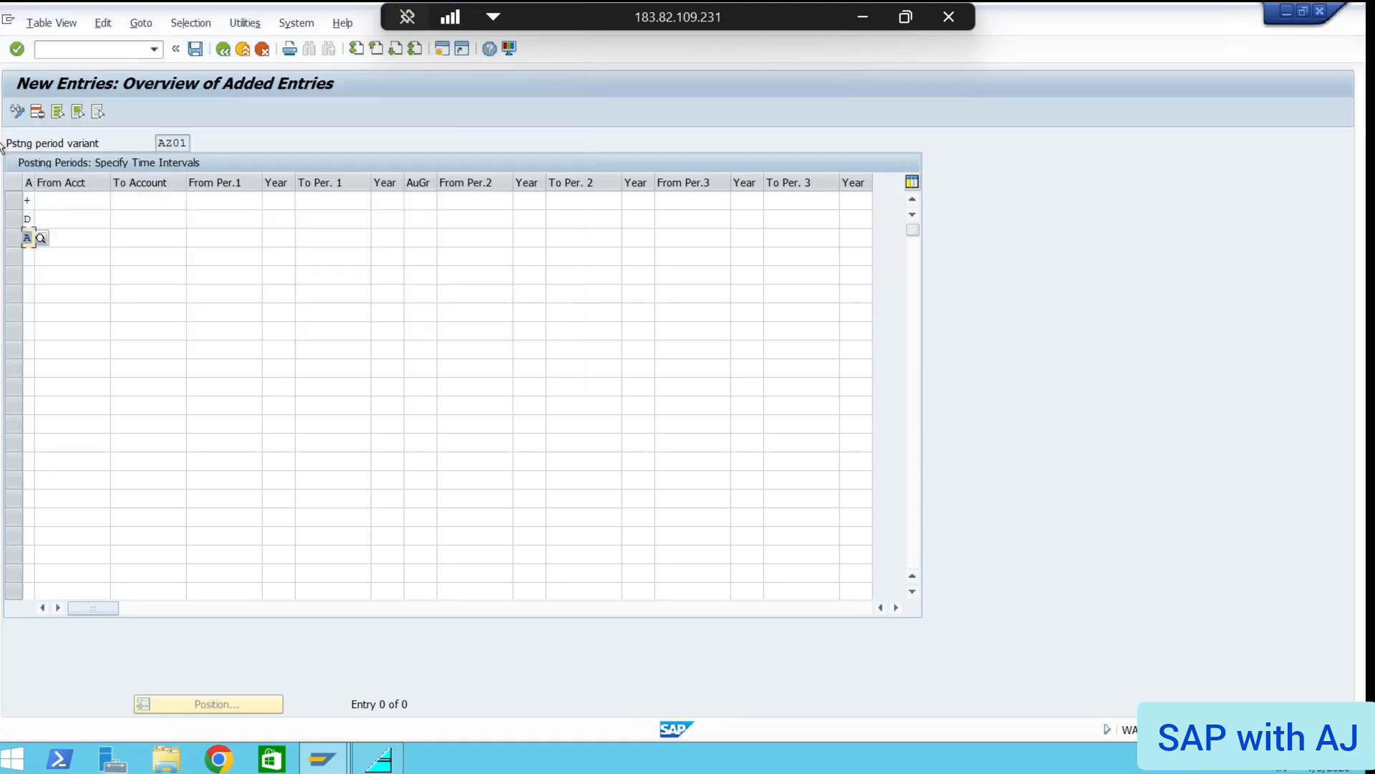
pyautogui.click(27, 256)
pyautogui.click(42, 258)
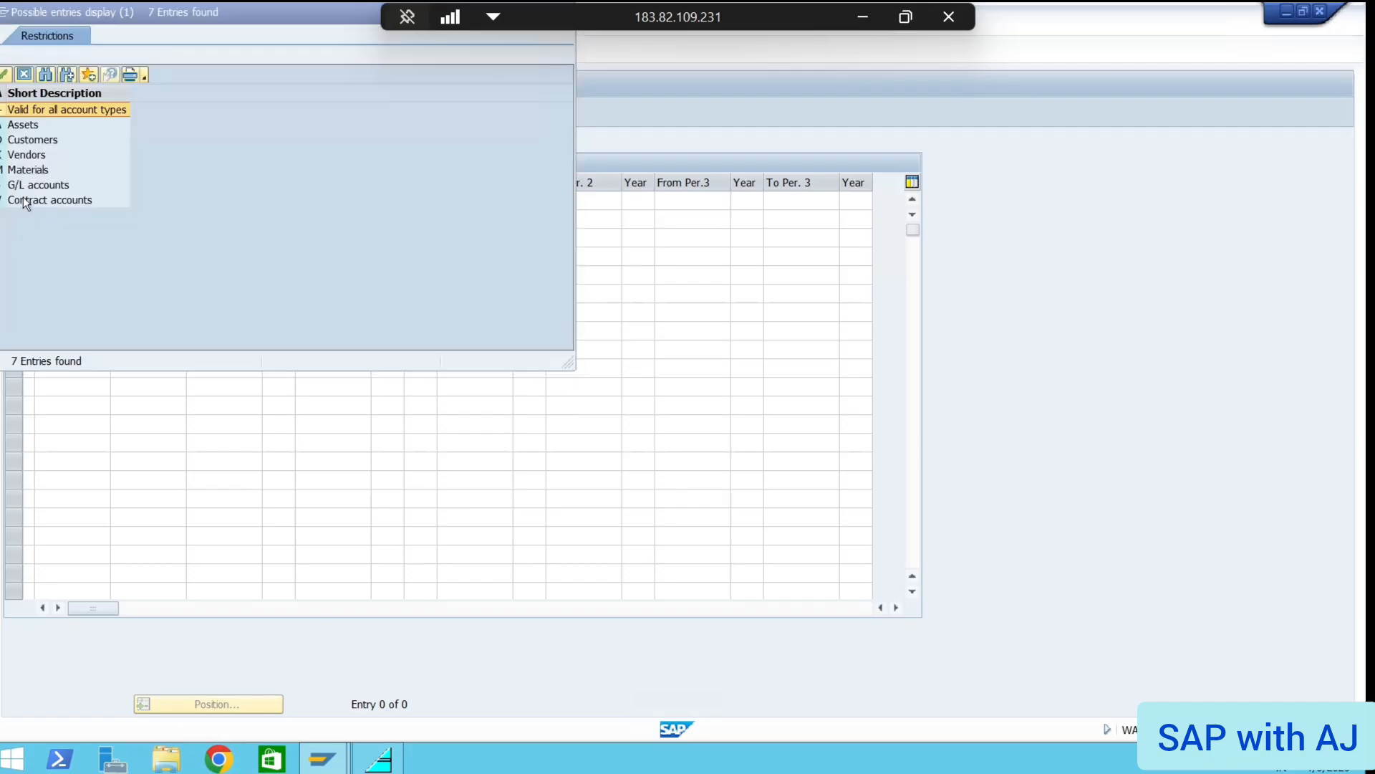
pyautogui.doubleClick(3, 142)
# Set rows 5–7 account types to Vendors, Materials and G/L accounts
pyautogui.click(26, 276)
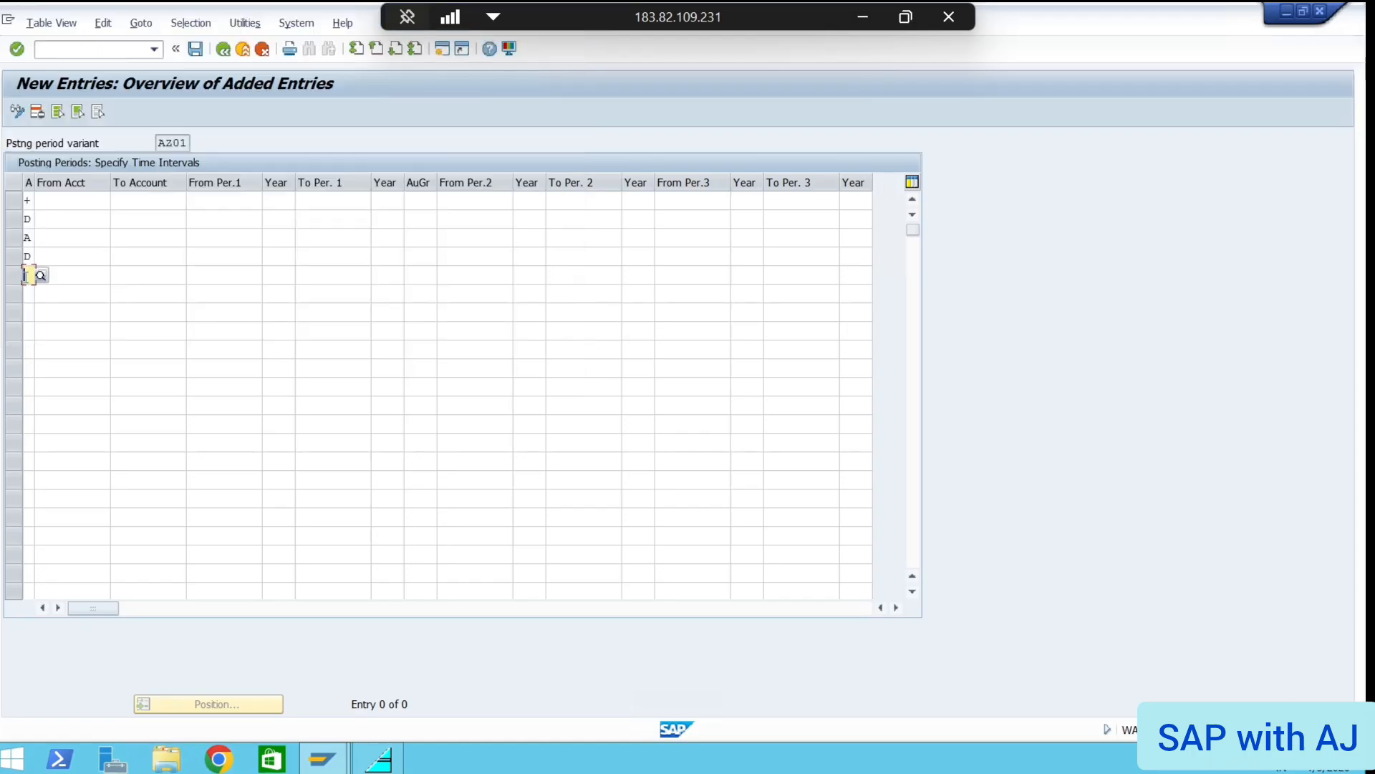
pyautogui.click(41, 276)
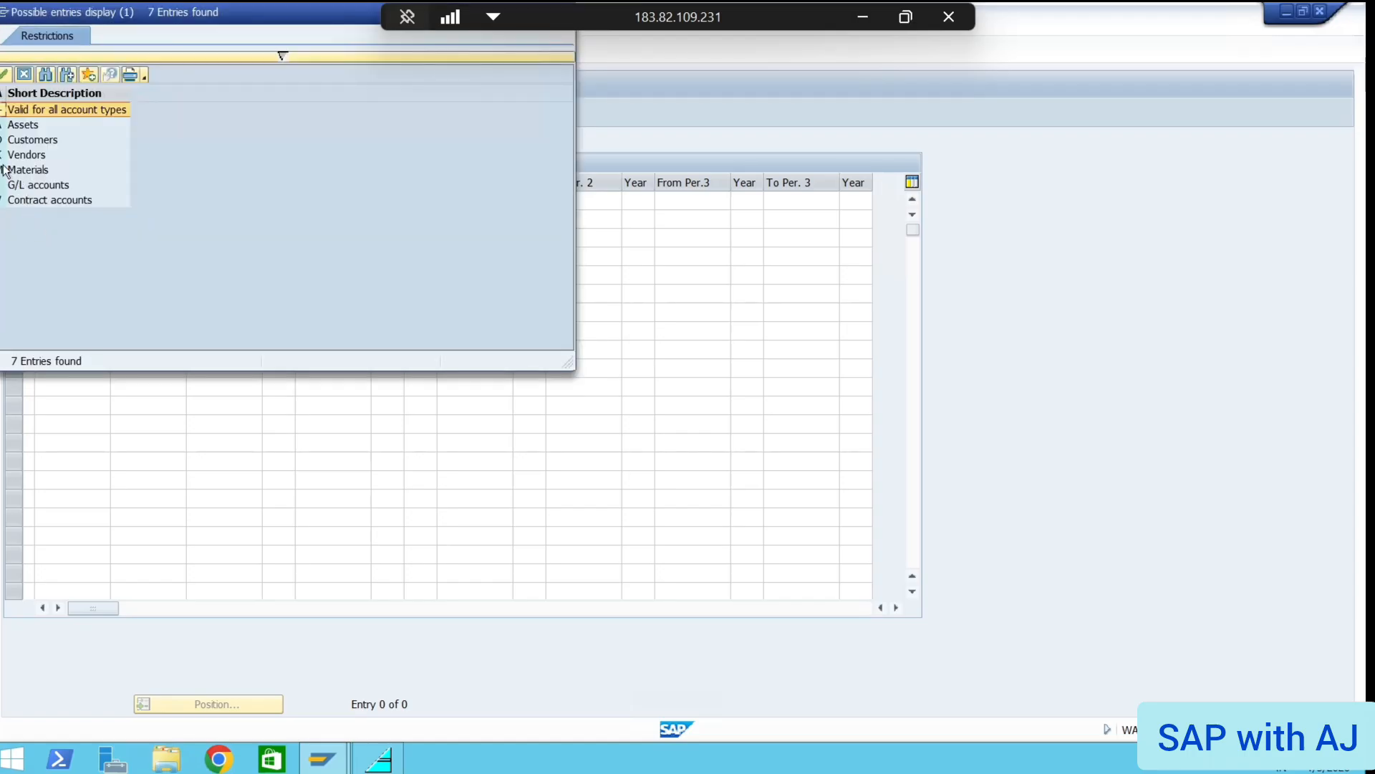
pyautogui.doubleClick(3, 155)
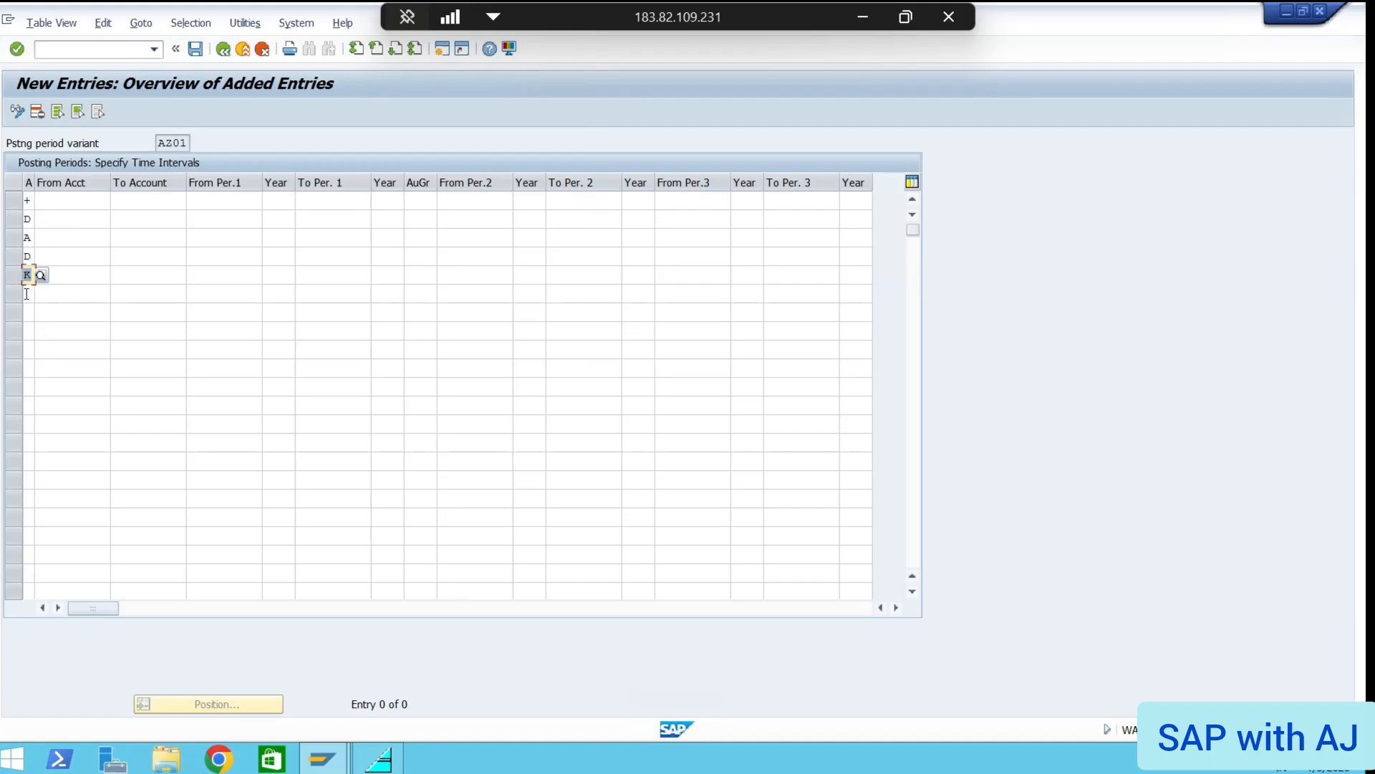
pyautogui.click(27, 294)
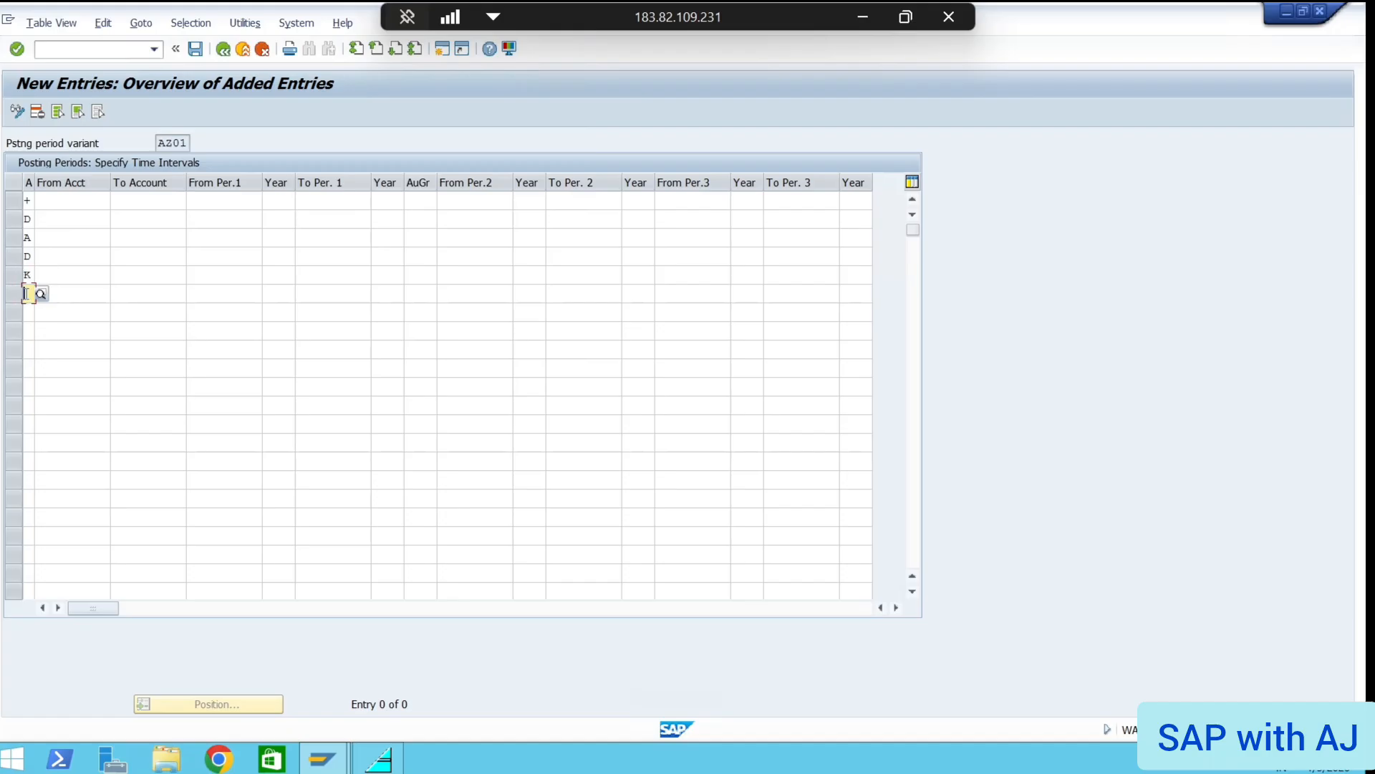
pyautogui.click(42, 292)
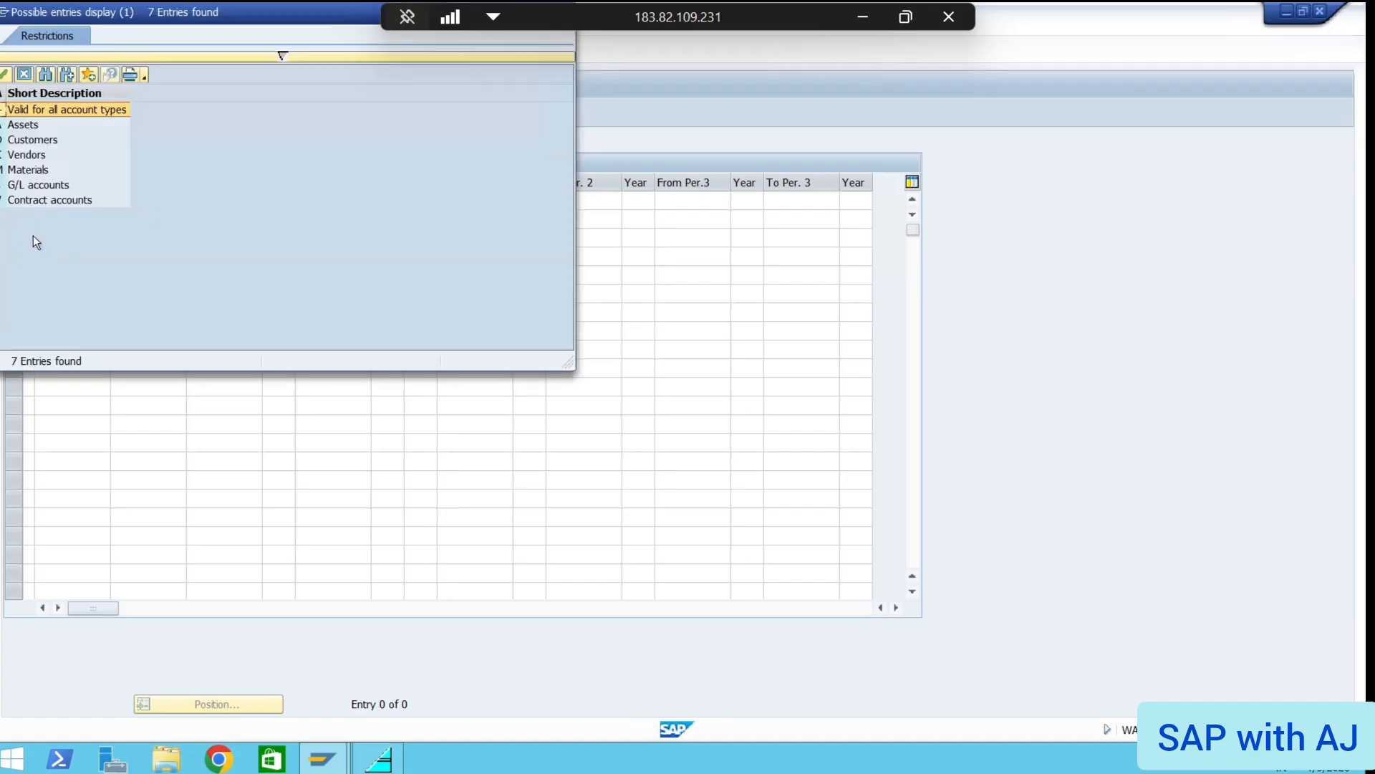
pyautogui.doubleClick(3, 172)
pyautogui.click(28, 313)
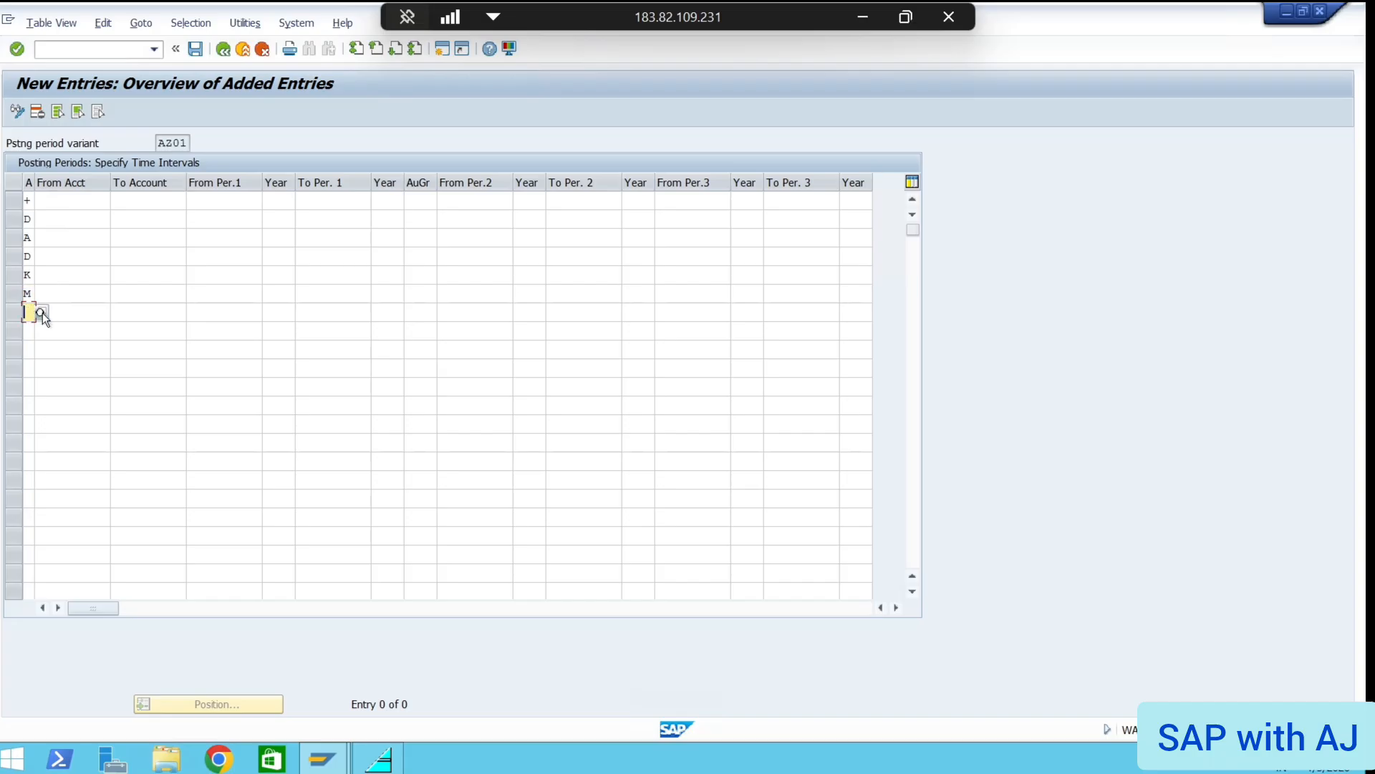
pyautogui.click(41, 312)
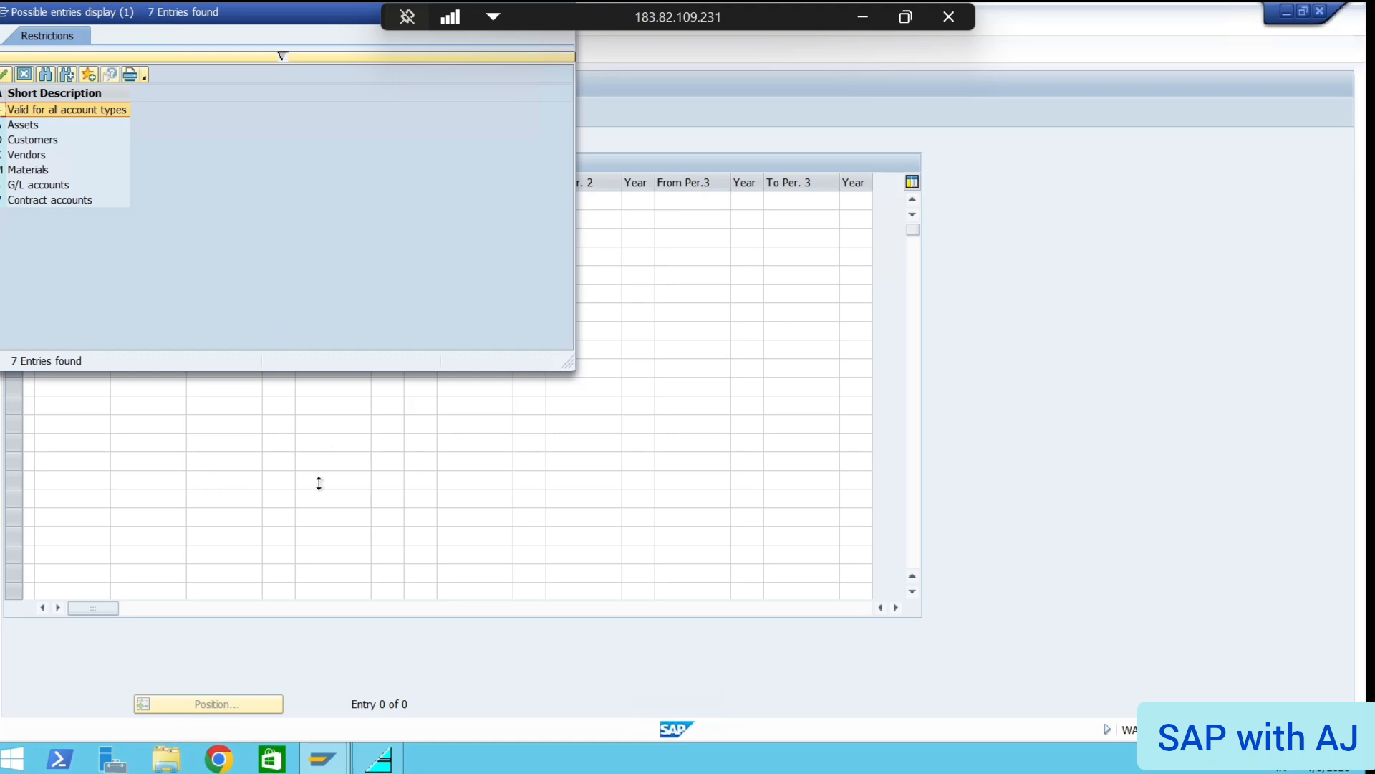
pyautogui.doubleClick(49, 188)
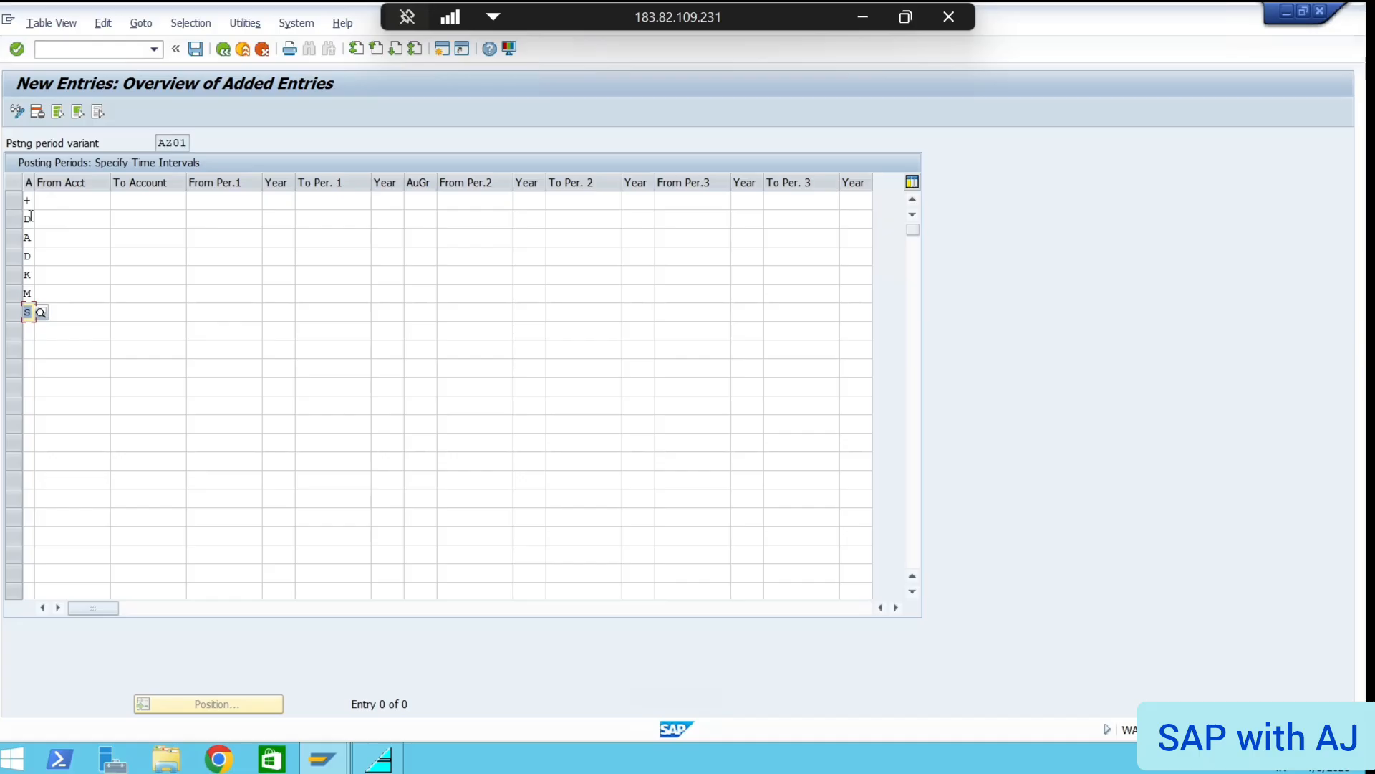
# Correct row 2's account type to A (Assets) and clear row 3's entry
pyautogui.click(31, 216)
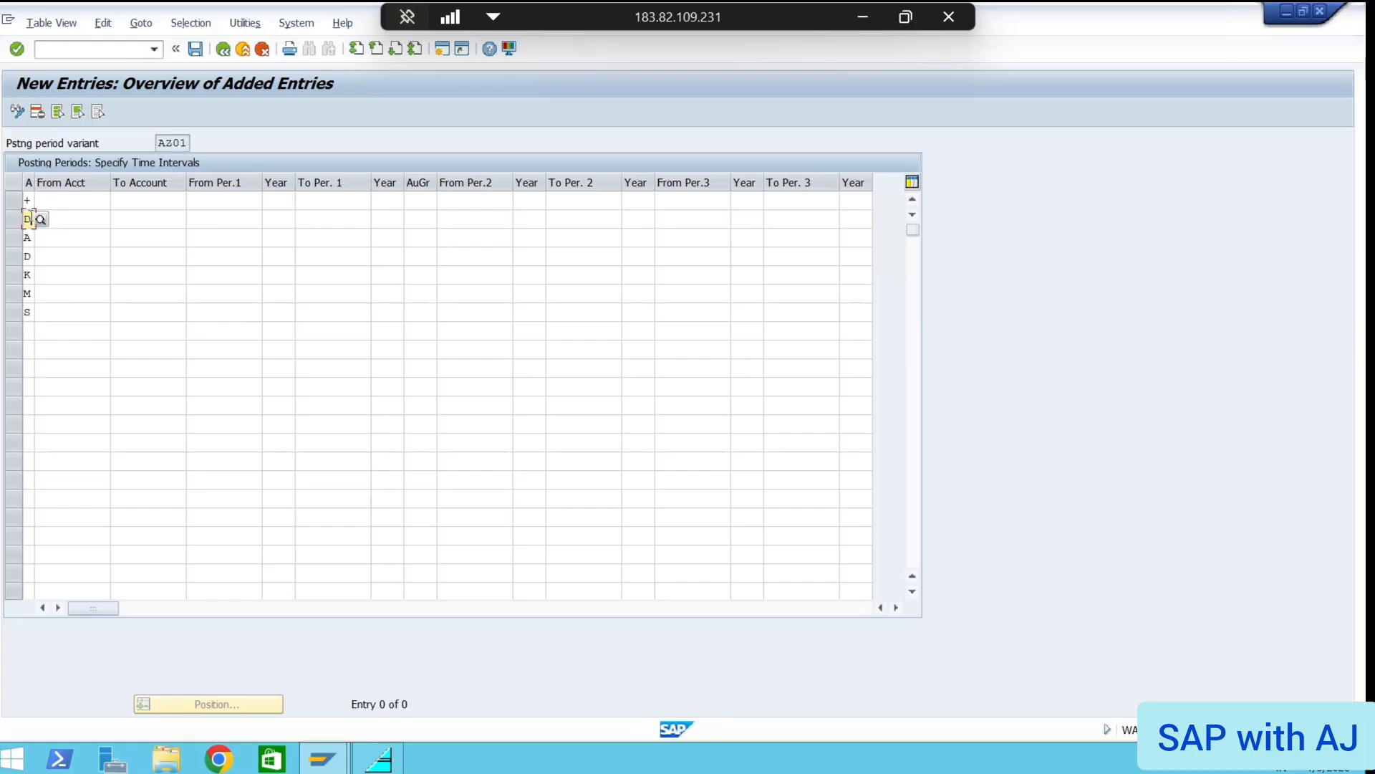
pyautogui.press('BackSpace')
pyautogui.write('A')
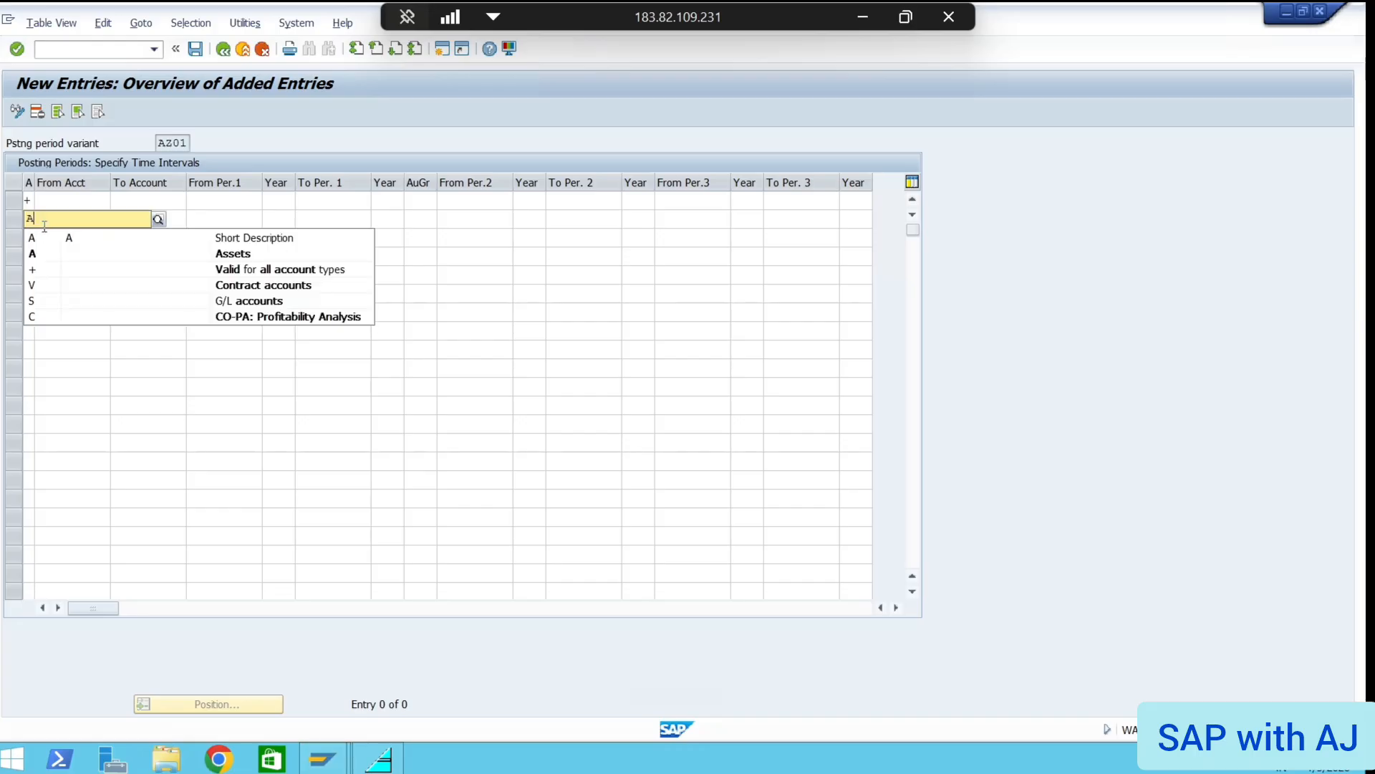
pyautogui.press('Down')
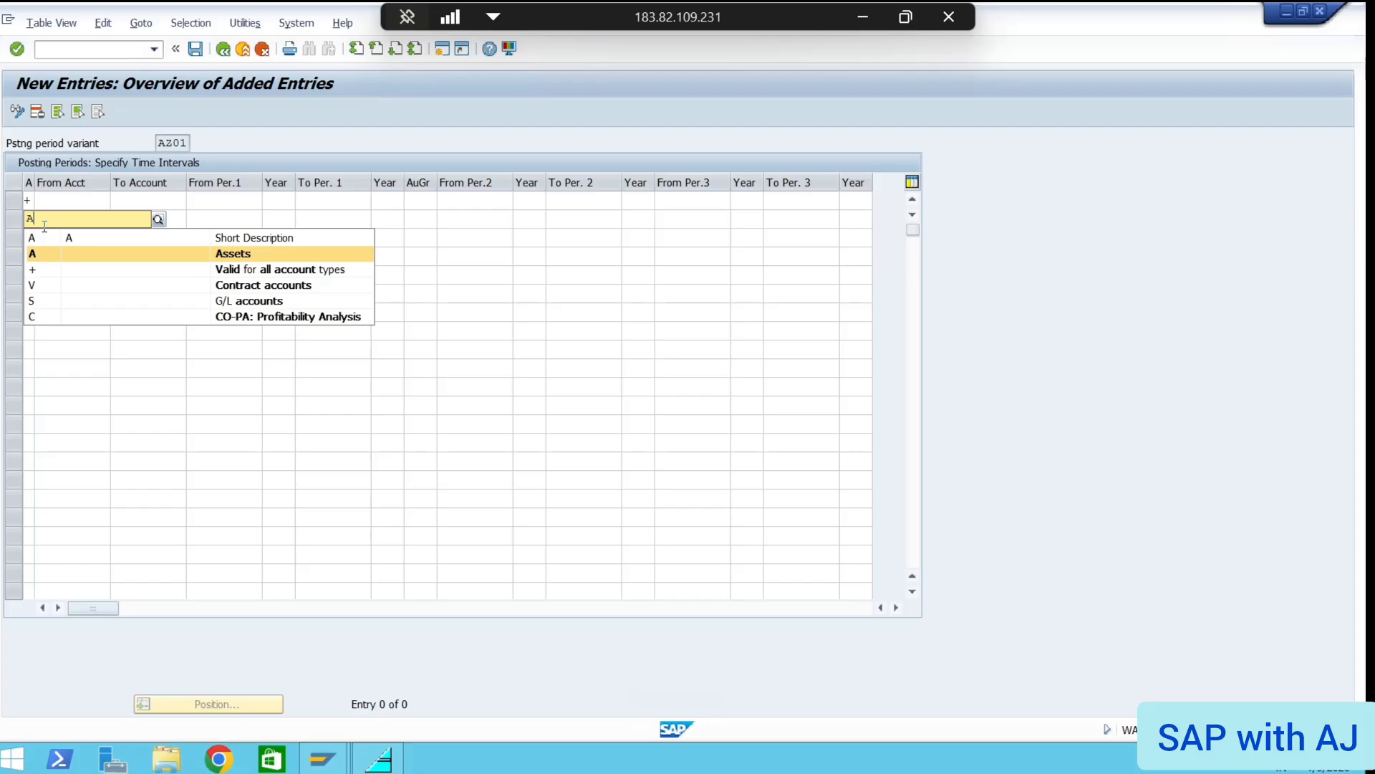
pyautogui.press('Return')
pyautogui.press('Down')
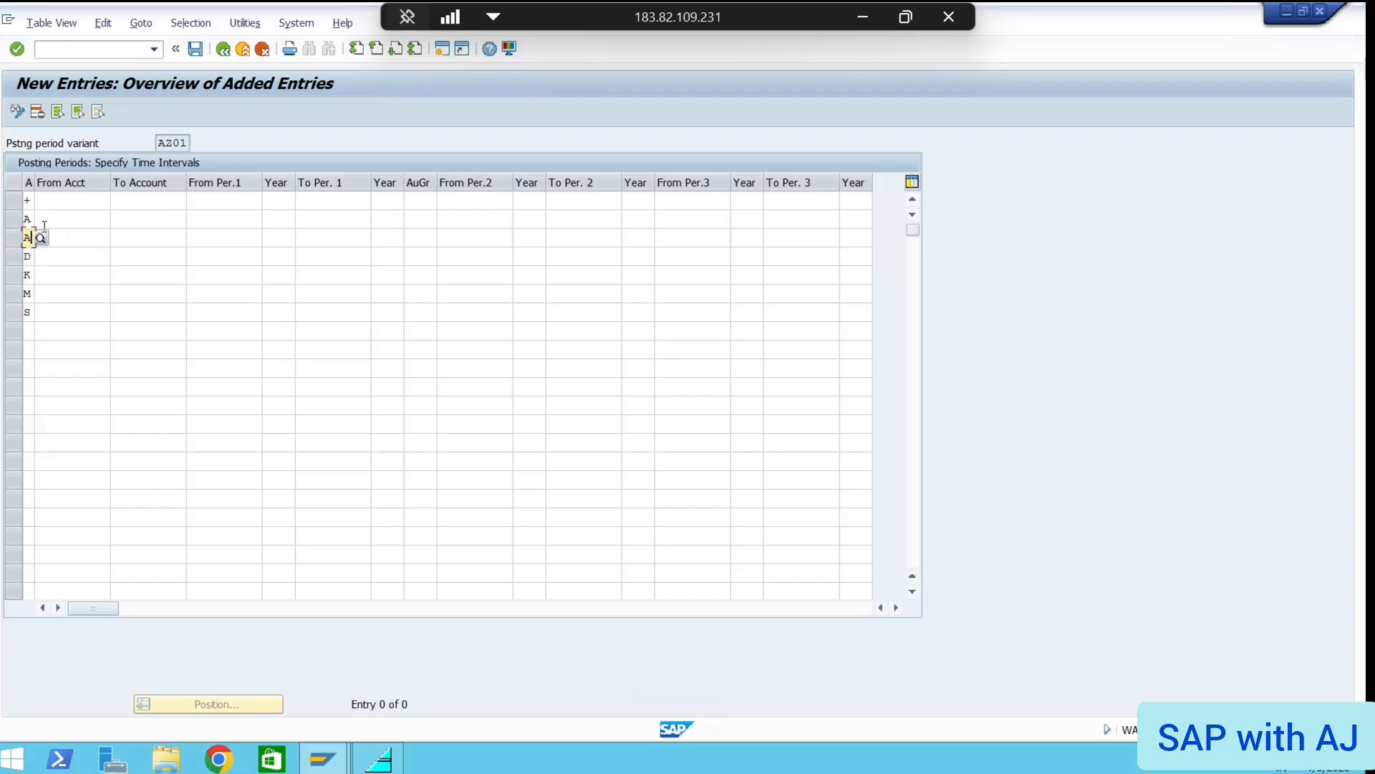
pyautogui.press('BackSpace')
# Acknowledge the disconnection and reconnect, accepting the certificate warning
pyautogui.write('D')
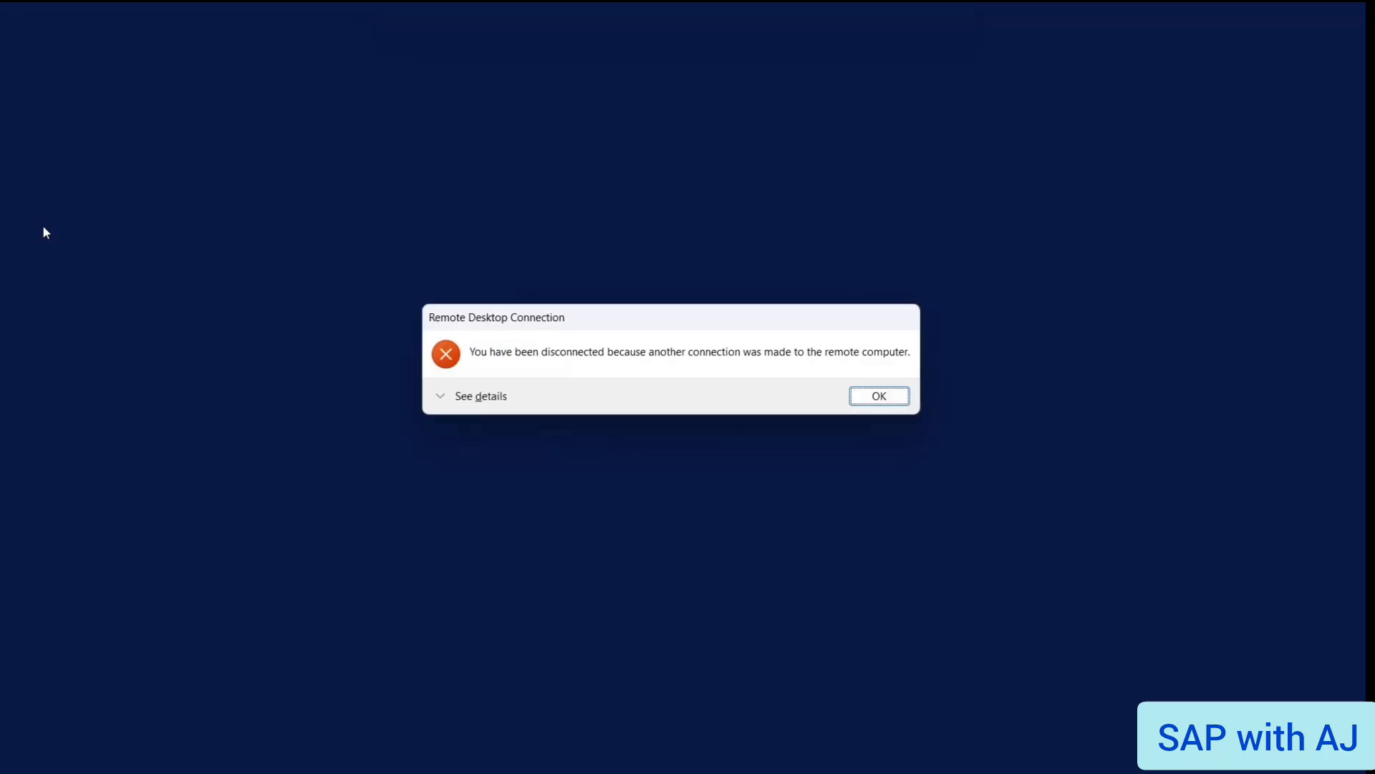
pyautogui.press('Return')
pyautogui.press('Return')
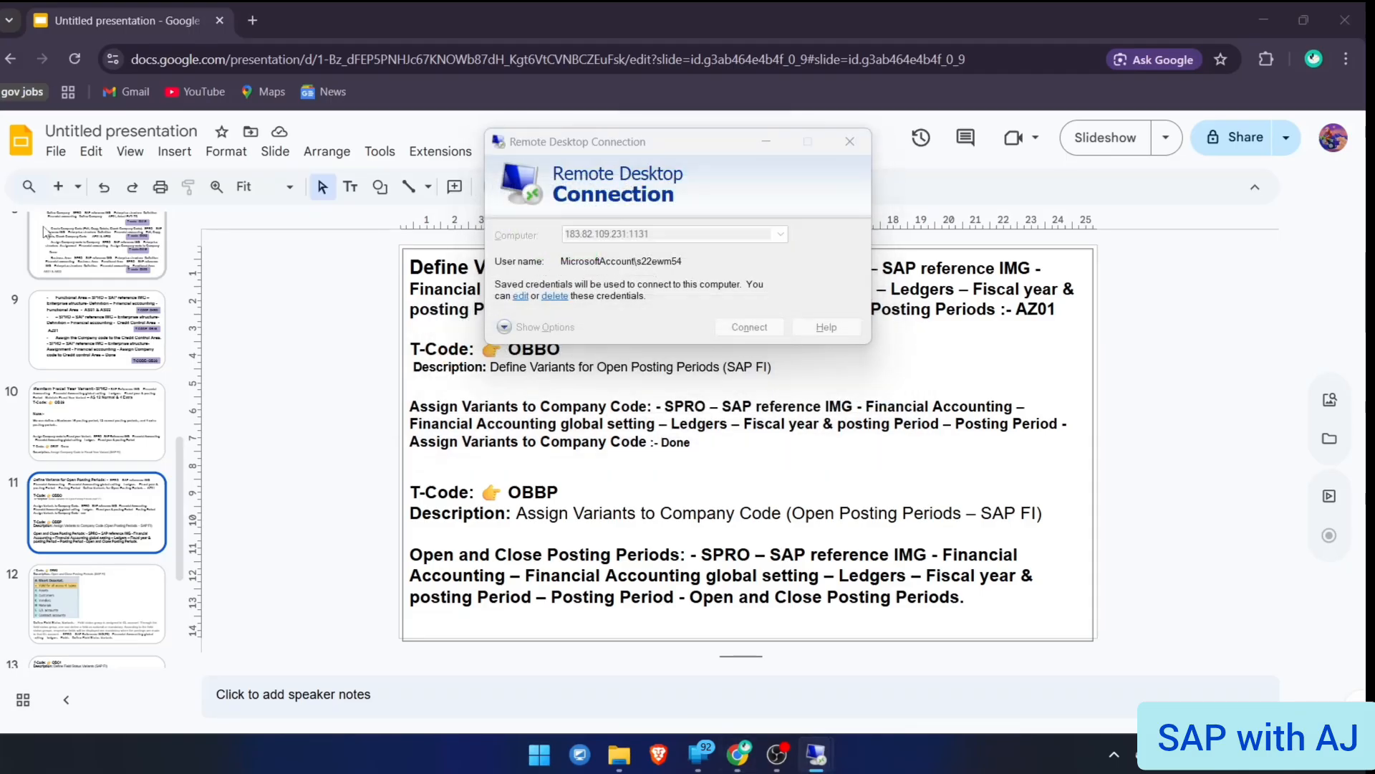
pyautogui.press('Return')
pyautogui.press('Return')
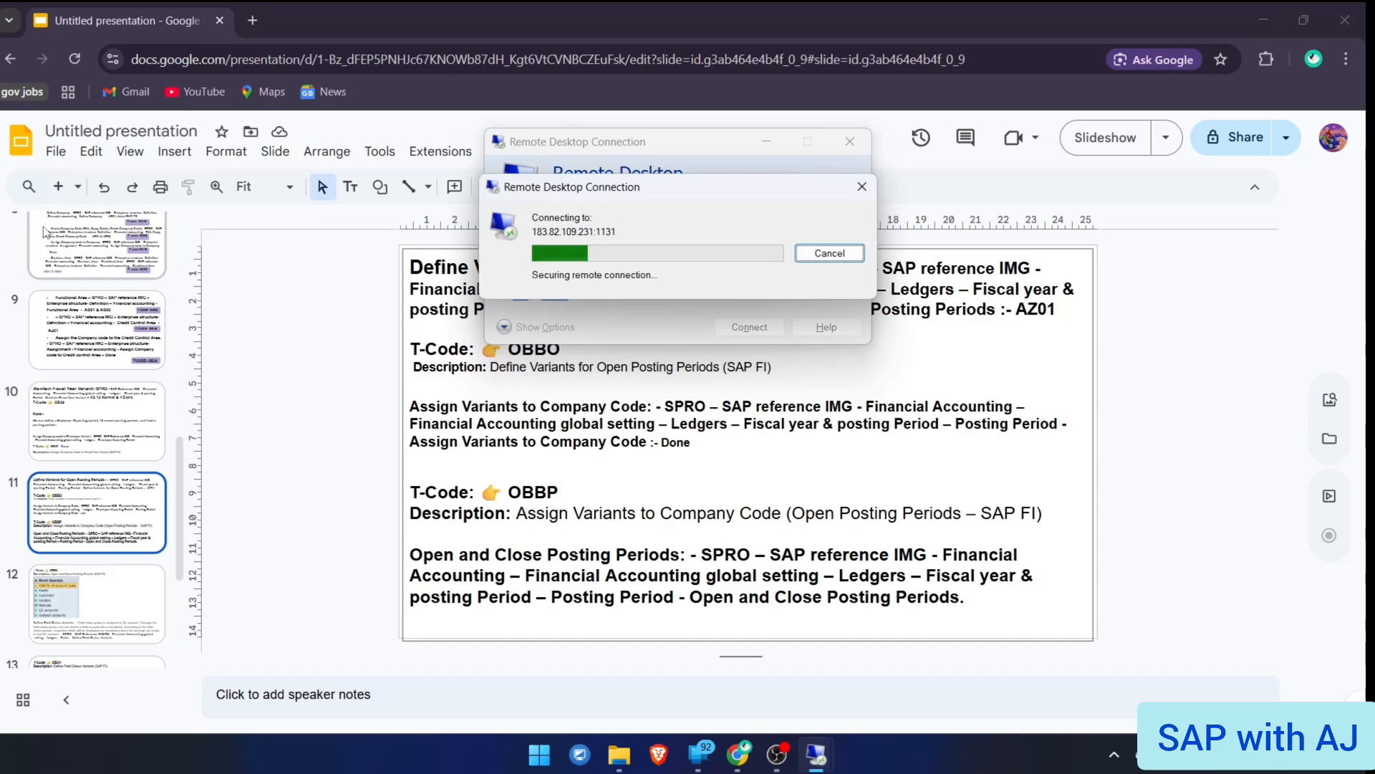
pyautogui.press('Left')
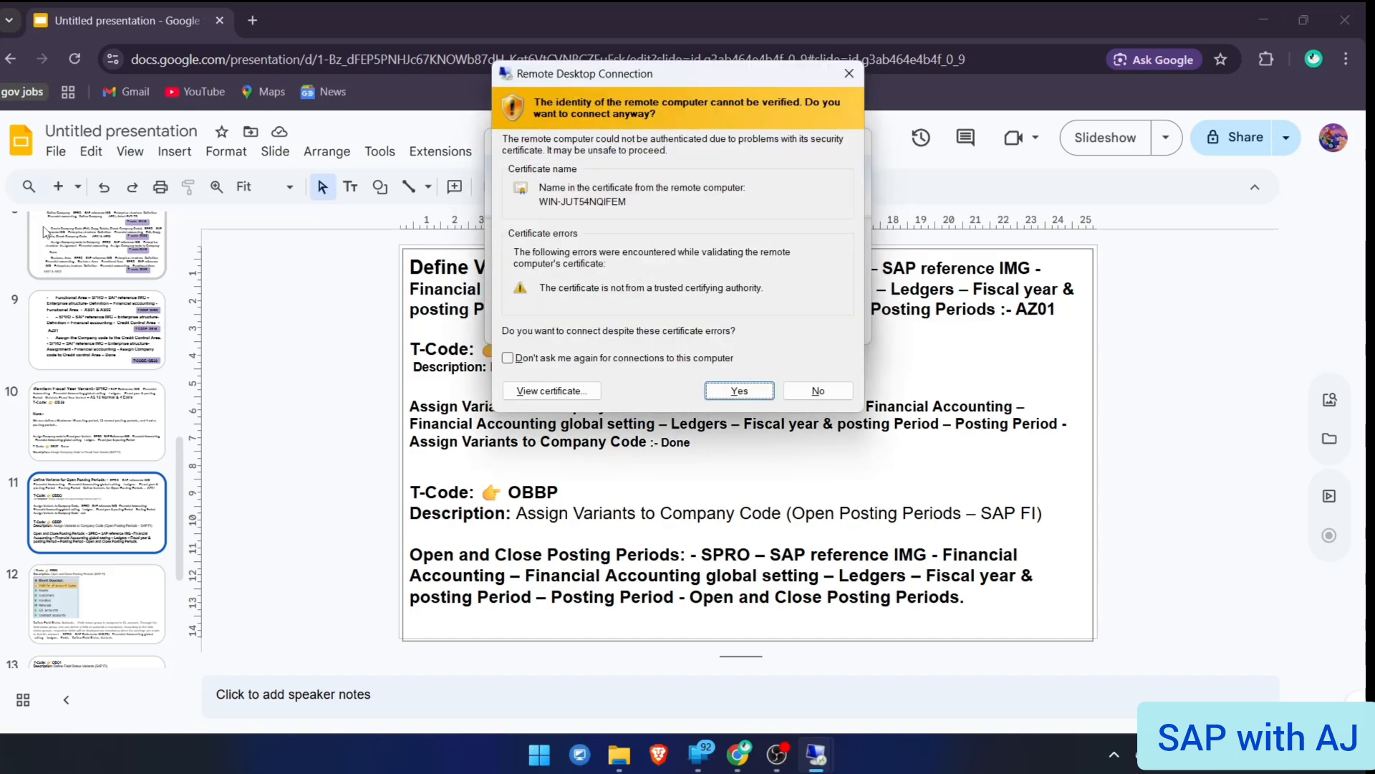
pyautogui.press('Return')
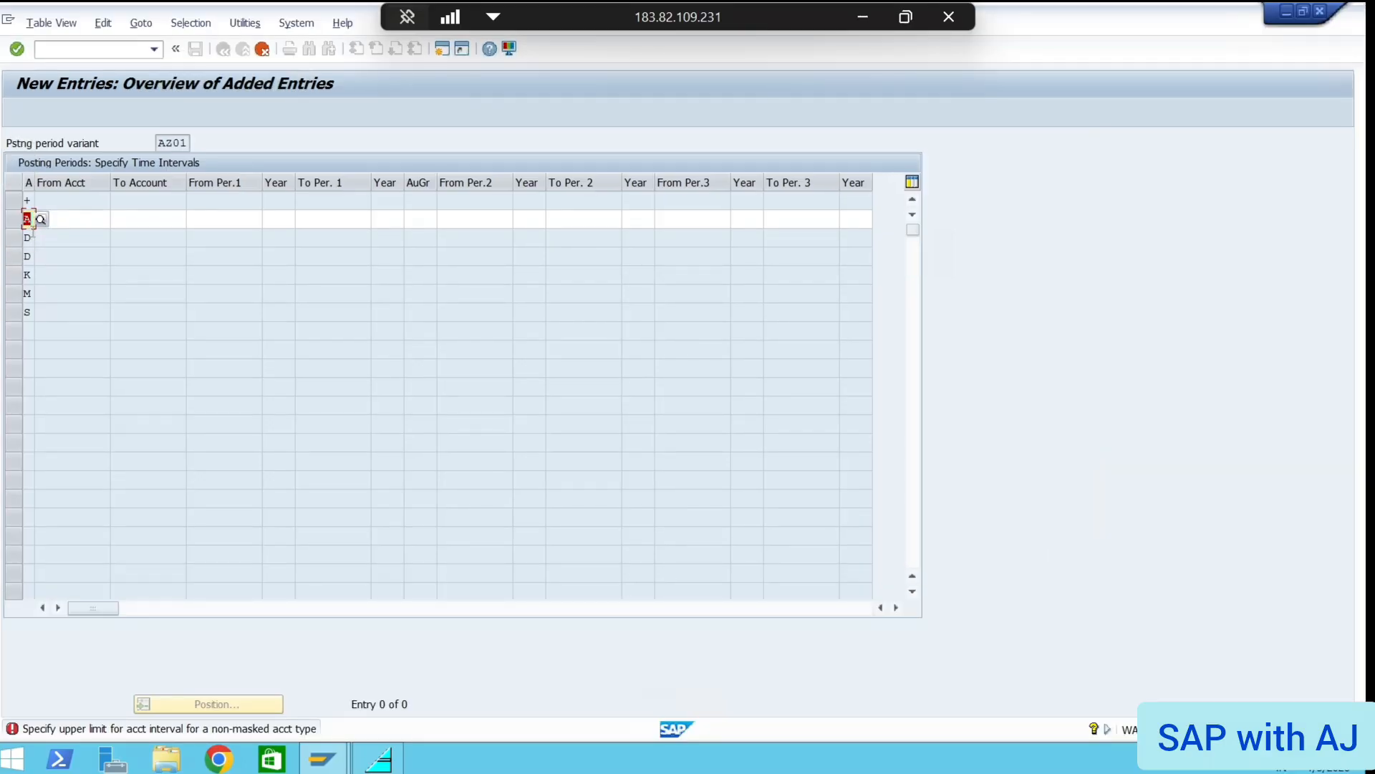
# Cancel and discard the unsaved AZ01 entries, exiting the posting periods without saving
pyautogui.click(39, 256)
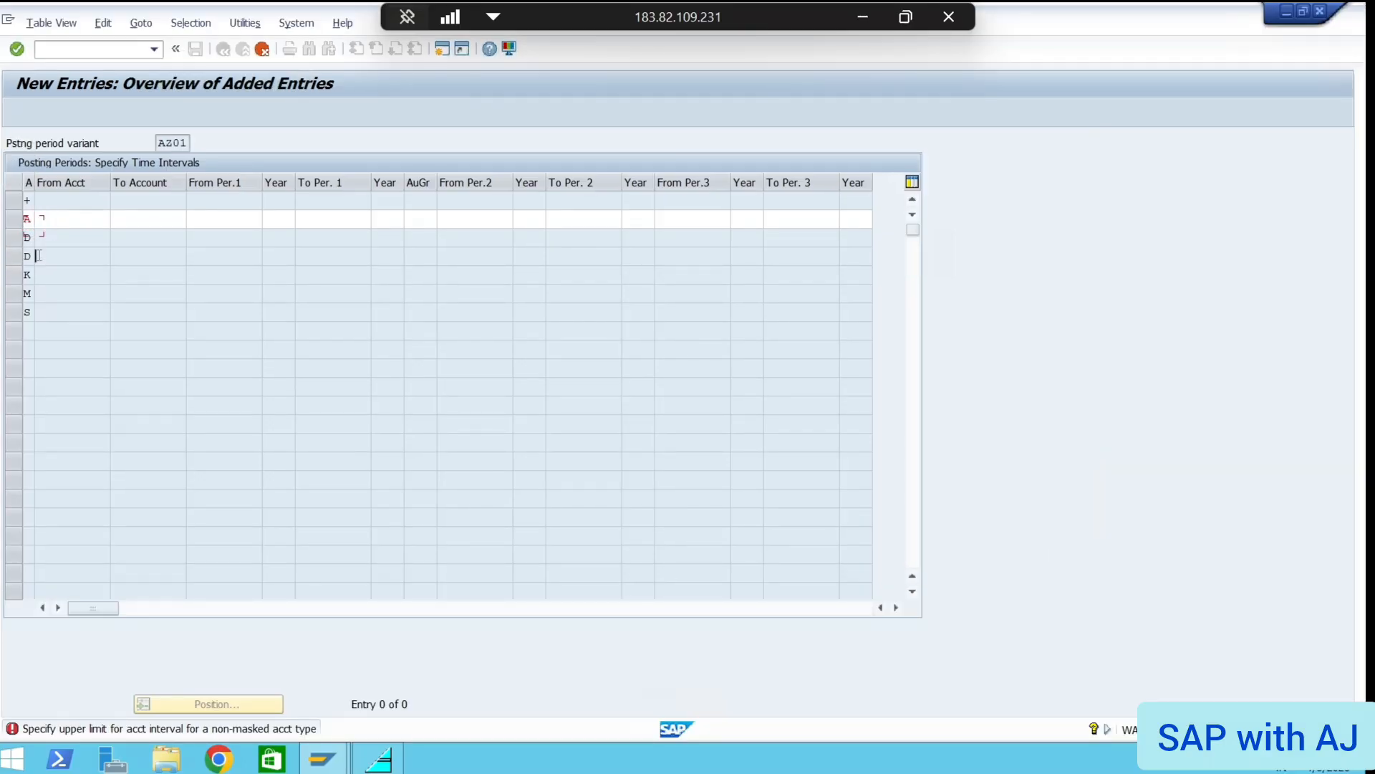
pyautogui.click(73, 48)
pyautogui.click(262, 49)
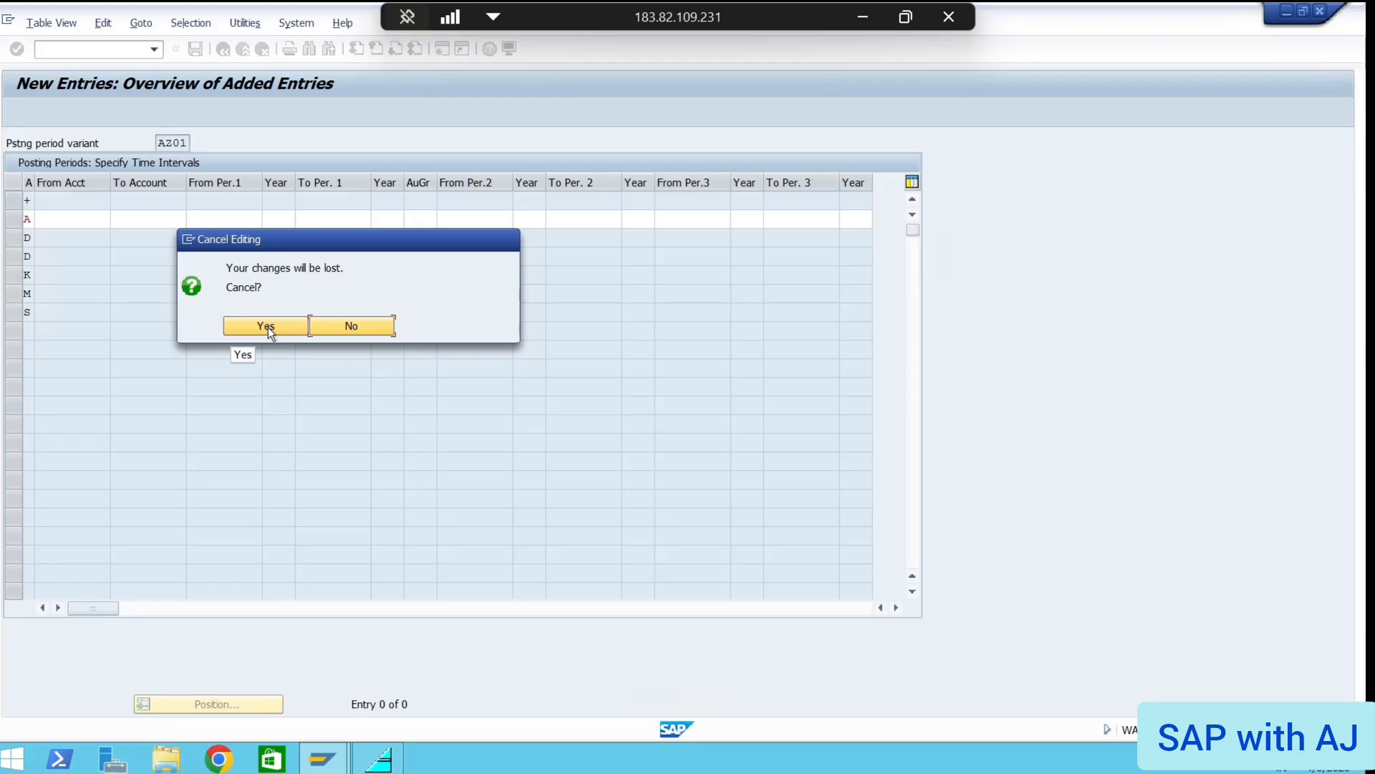
pyautogui.click(268, 327)
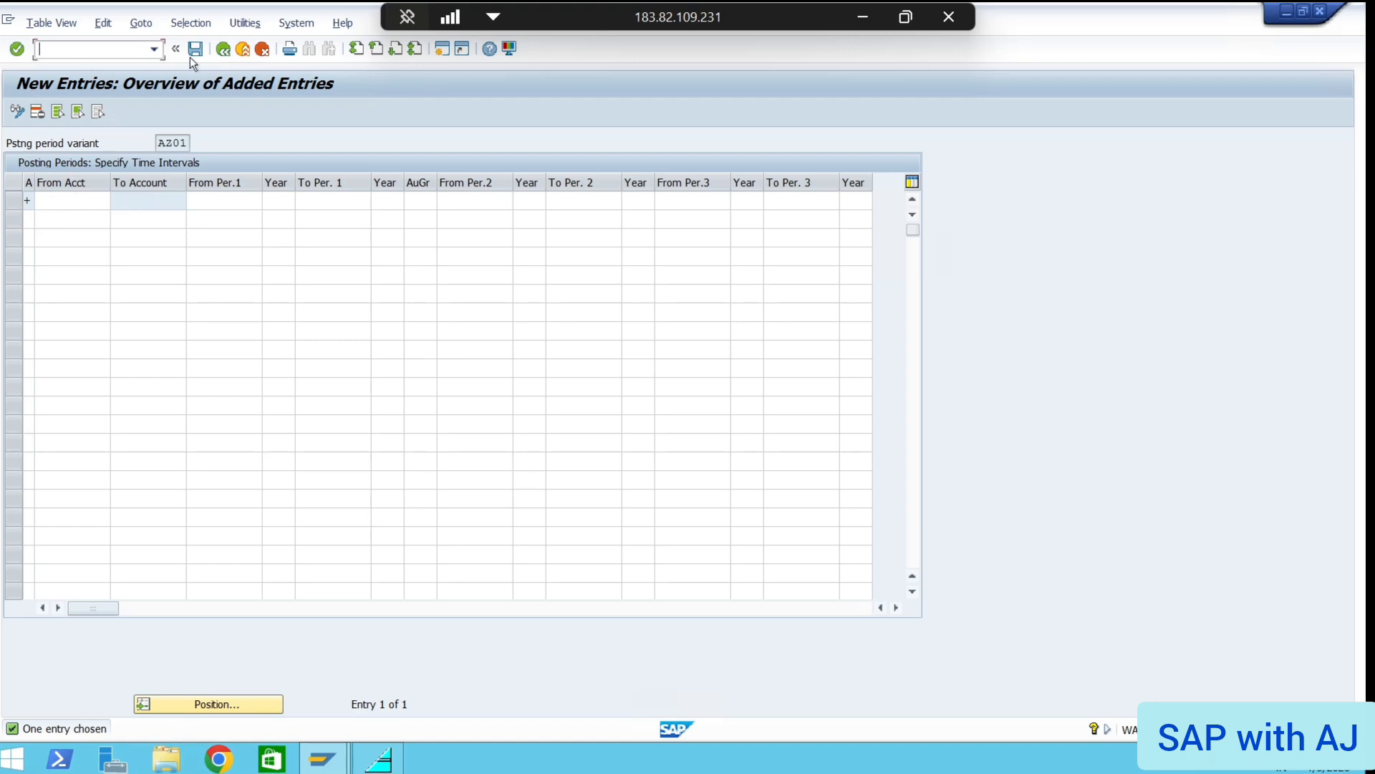
pyautogui.click(223, 50)
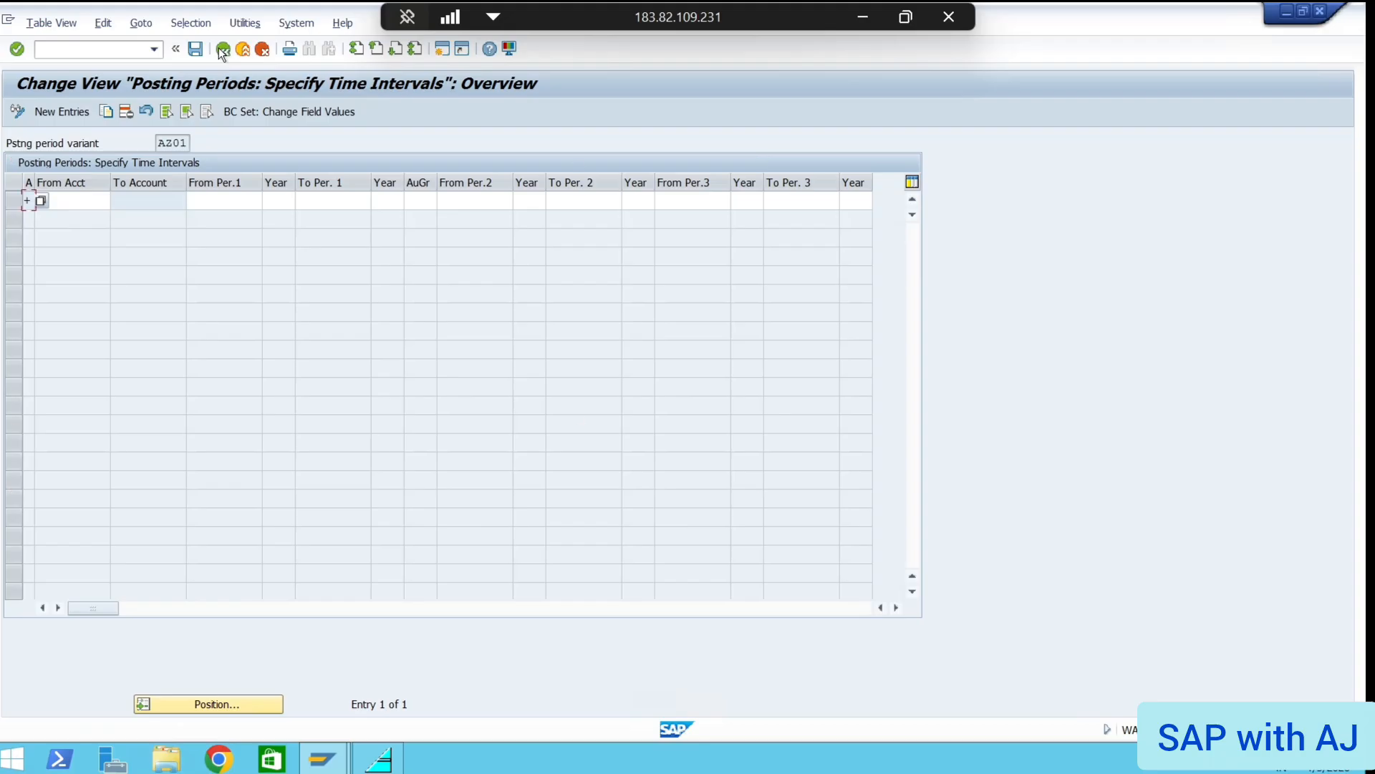
pyautogui.click(222, 50)
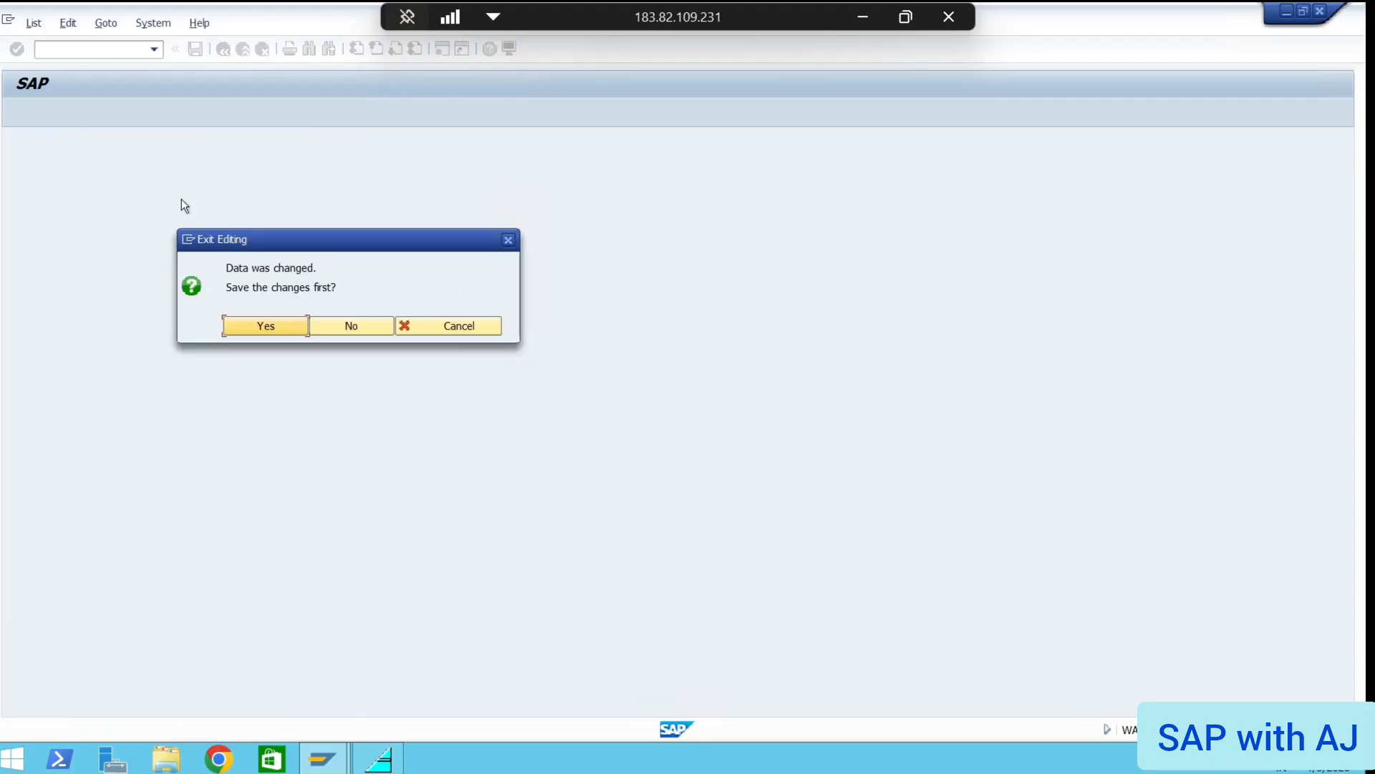
pyautogui.click(354, 326)
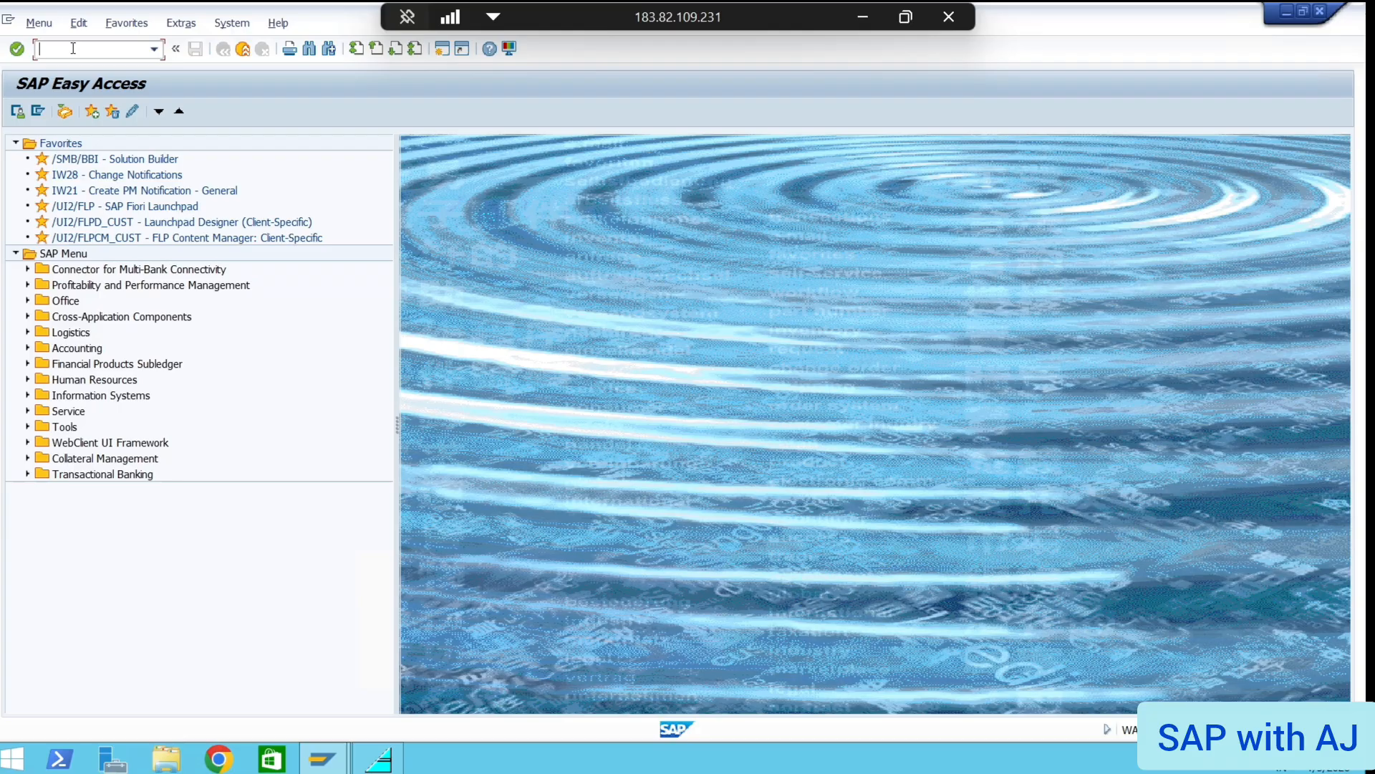
# Try transaction SM52, check the OB52 notes on slides 12 and 11, then return to SAP
pyautogui.write('SM52')
pyautogui.press('Return')
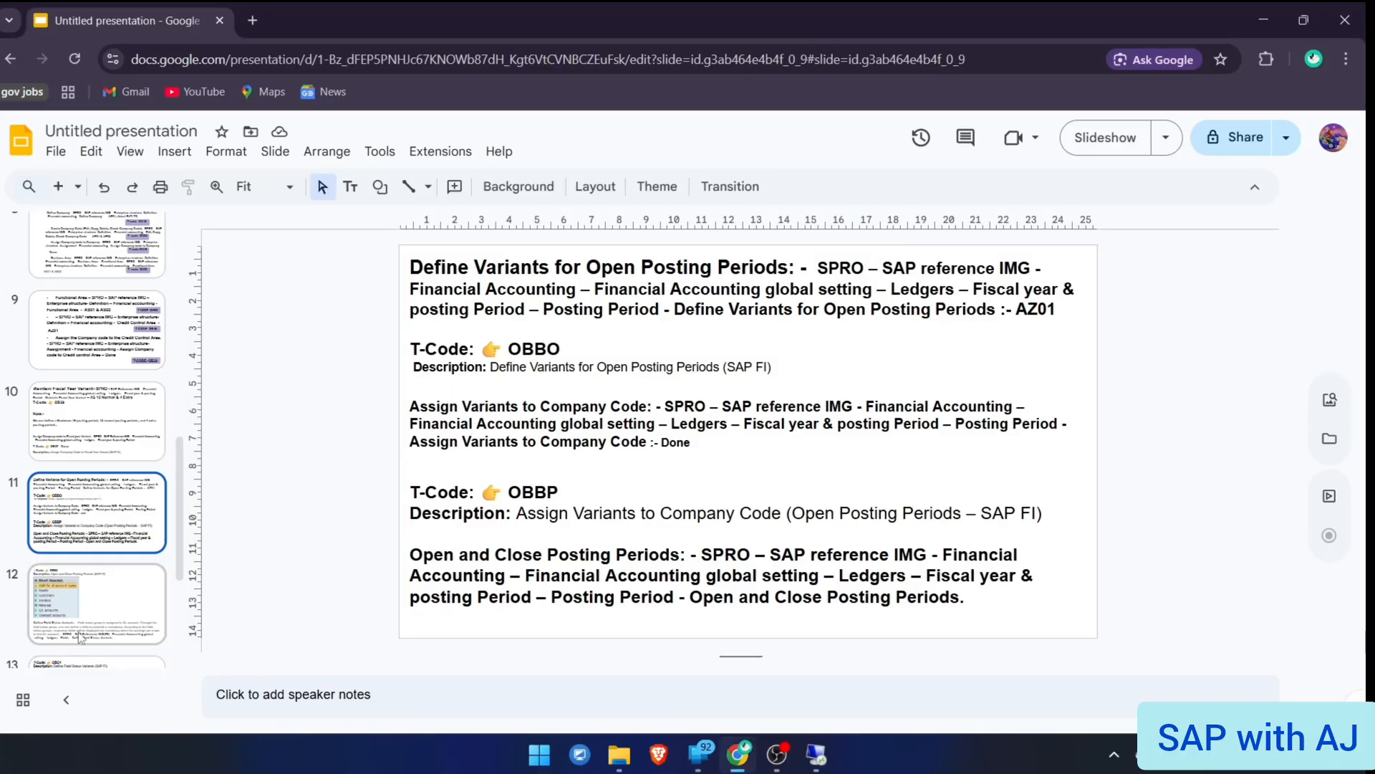
pyautogui.click(80, 638)
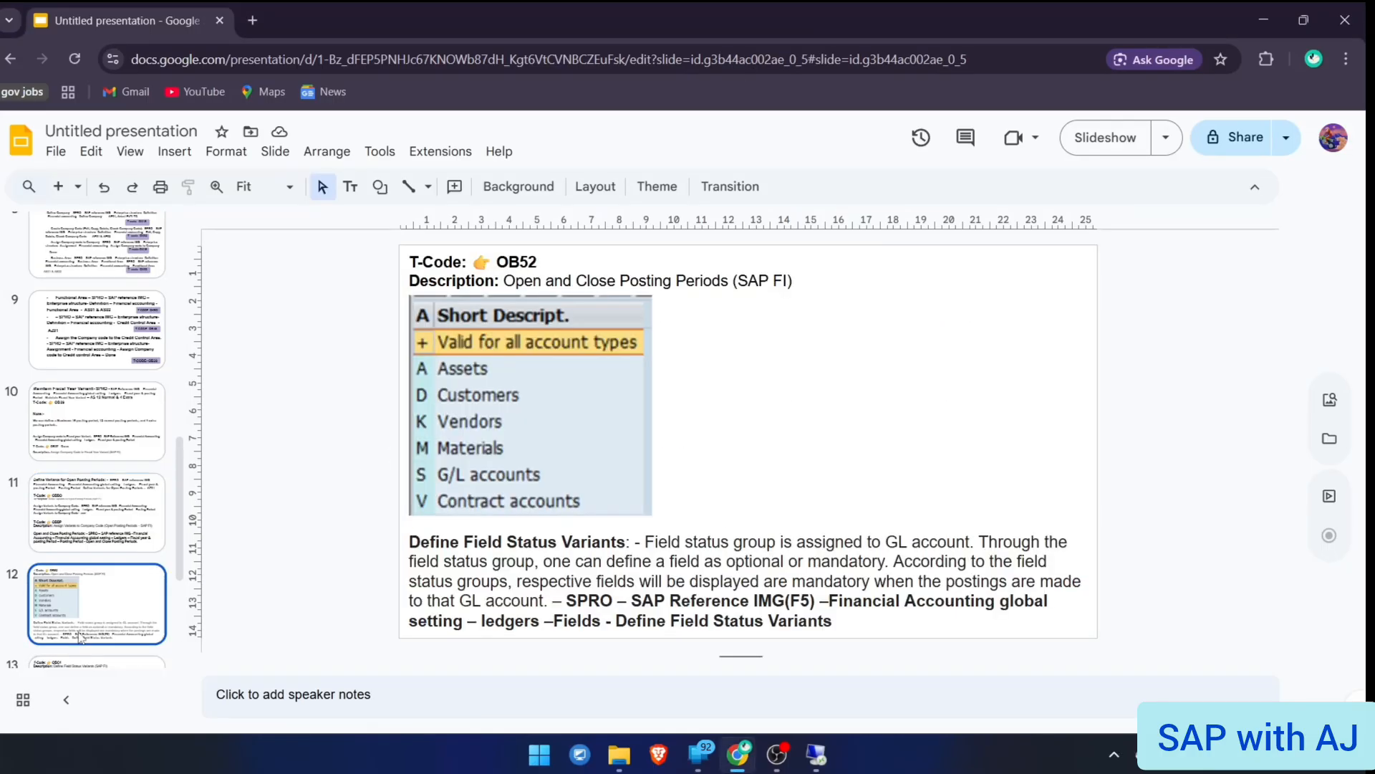
pyautogui.click(111, 521)
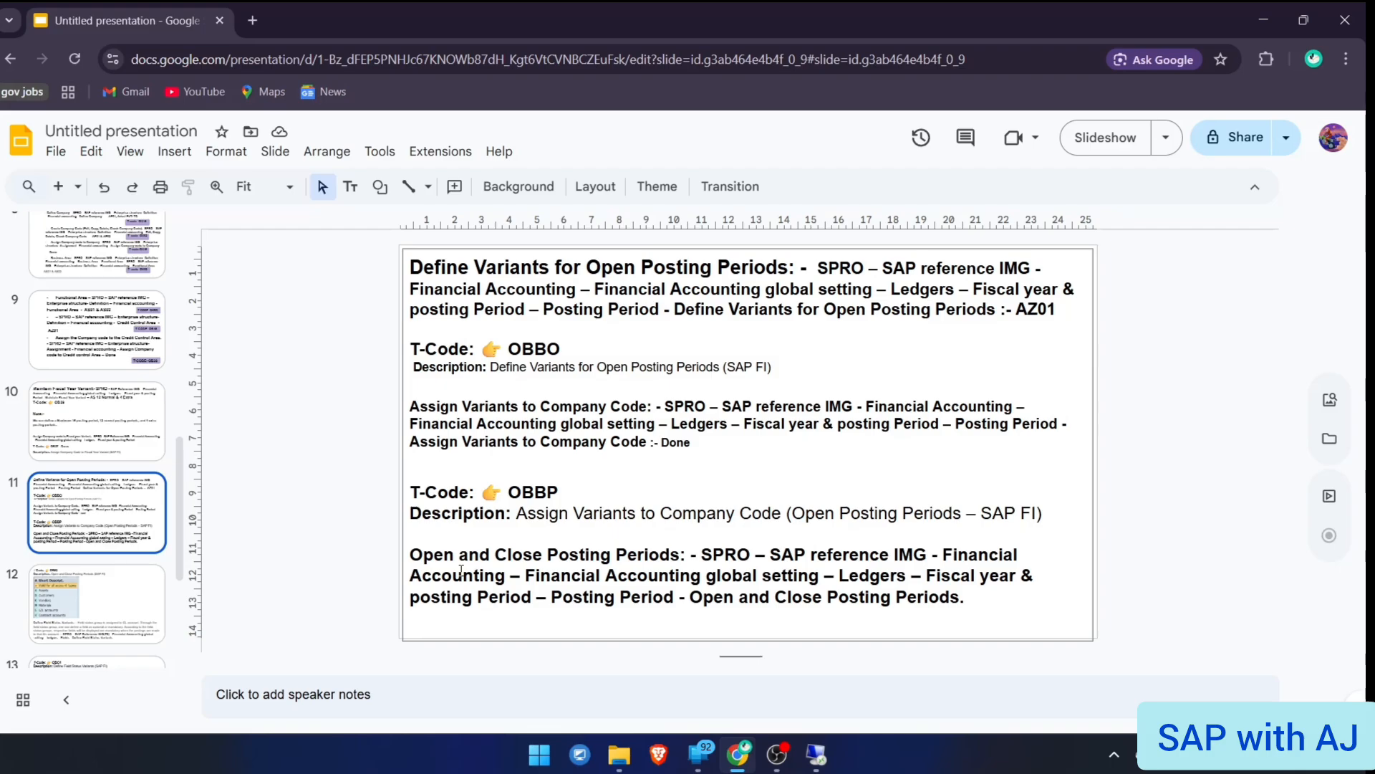
pyautogui.hotkey('alt', 'Tab')
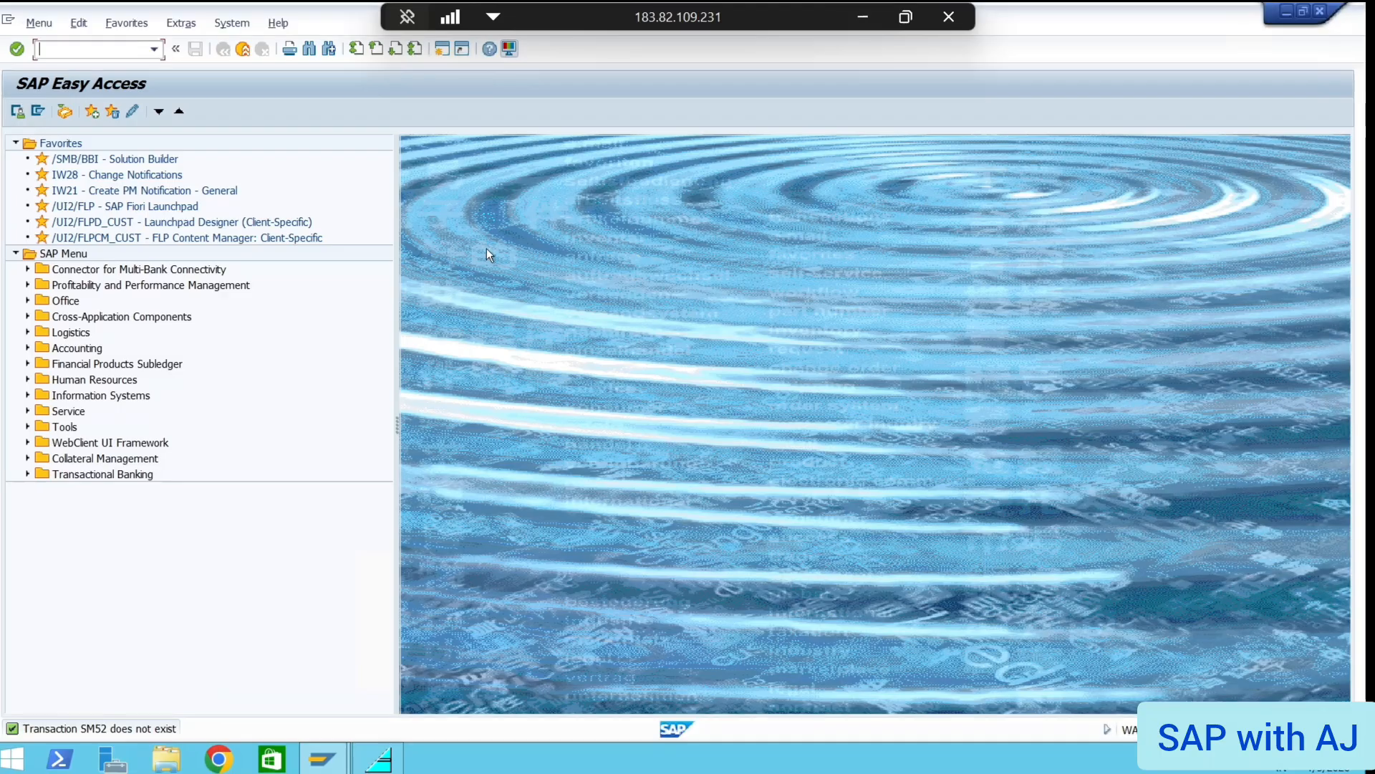
# Reopen OB52 for variant AZ01, start New Entries, and set row 1 to all account types (+)
pyautogui.write('OB52')
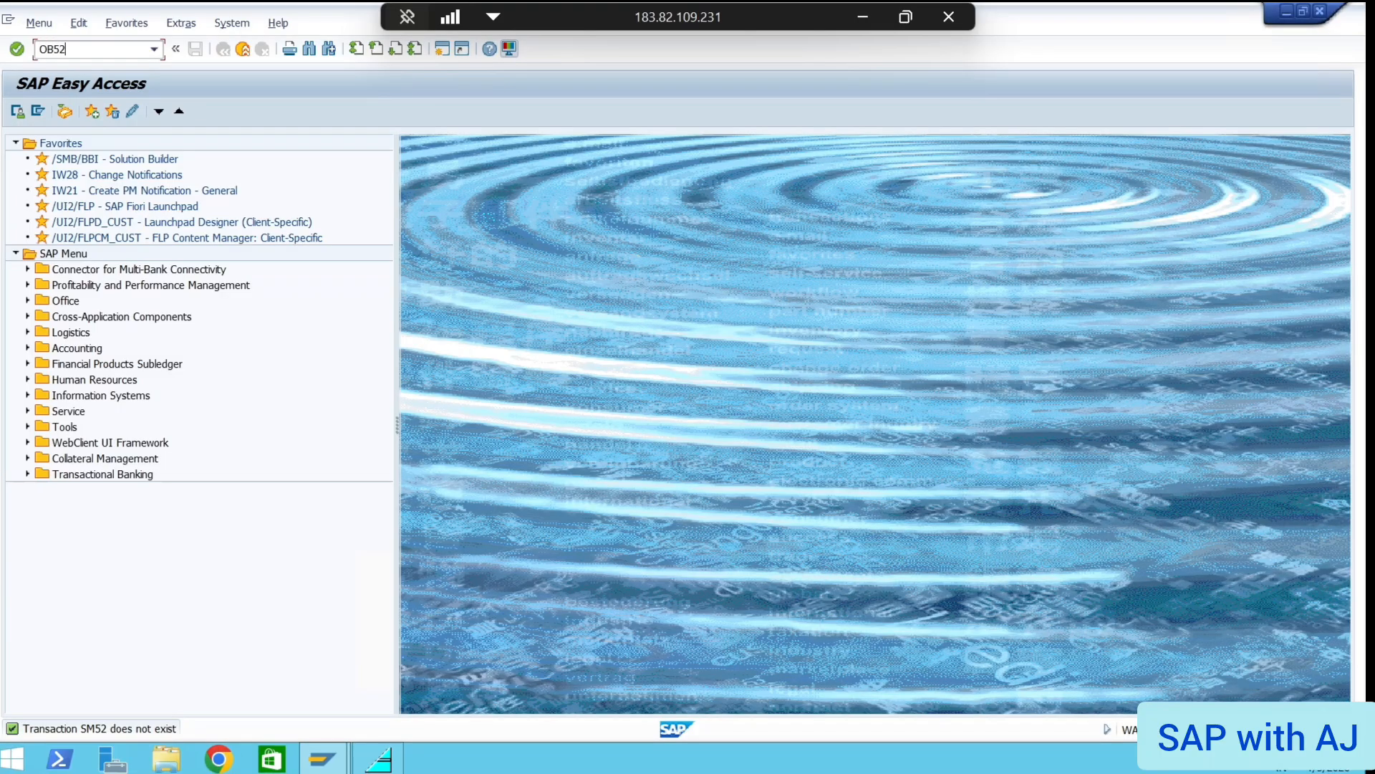
pyautogui.press('Return')
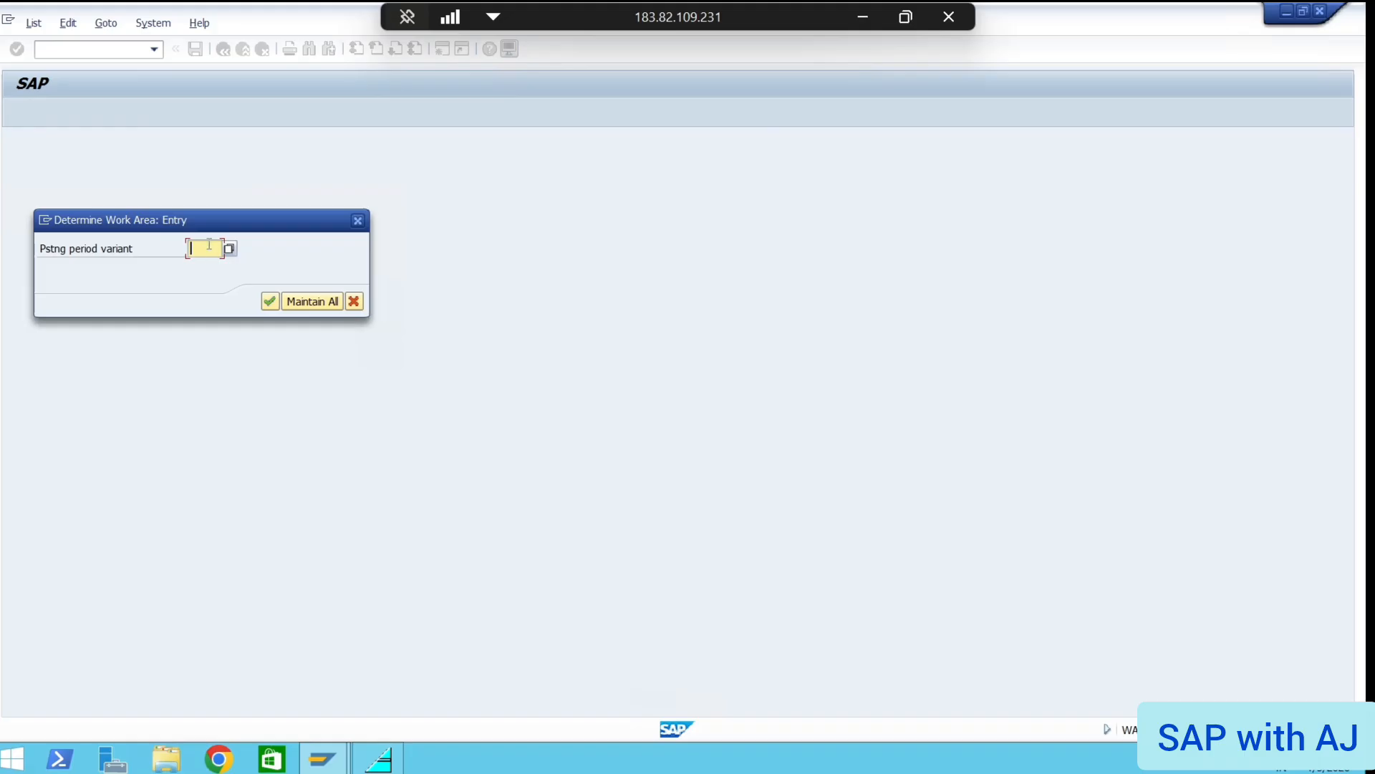
pyautogui.write('AZ01')
pyautogui.press('Return')
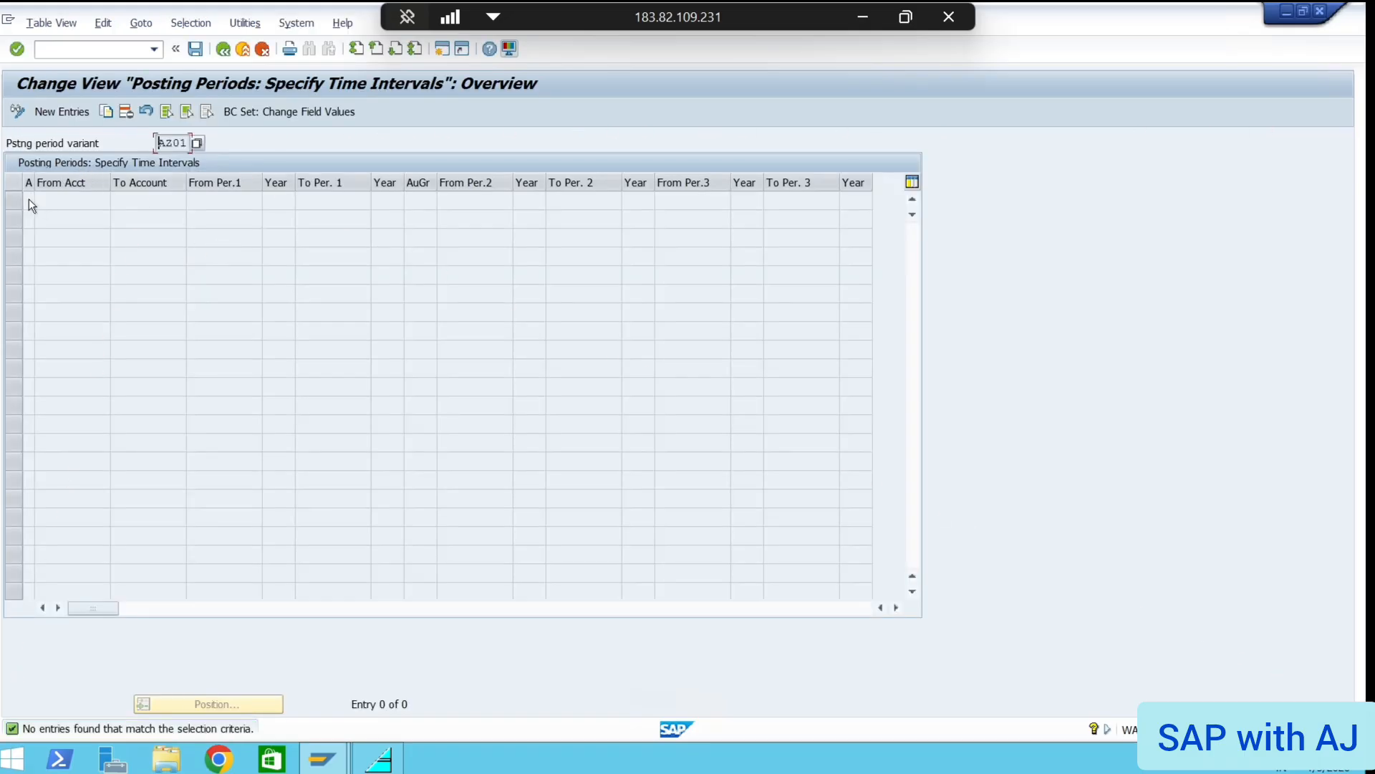
pyautogui.click(58, 112)
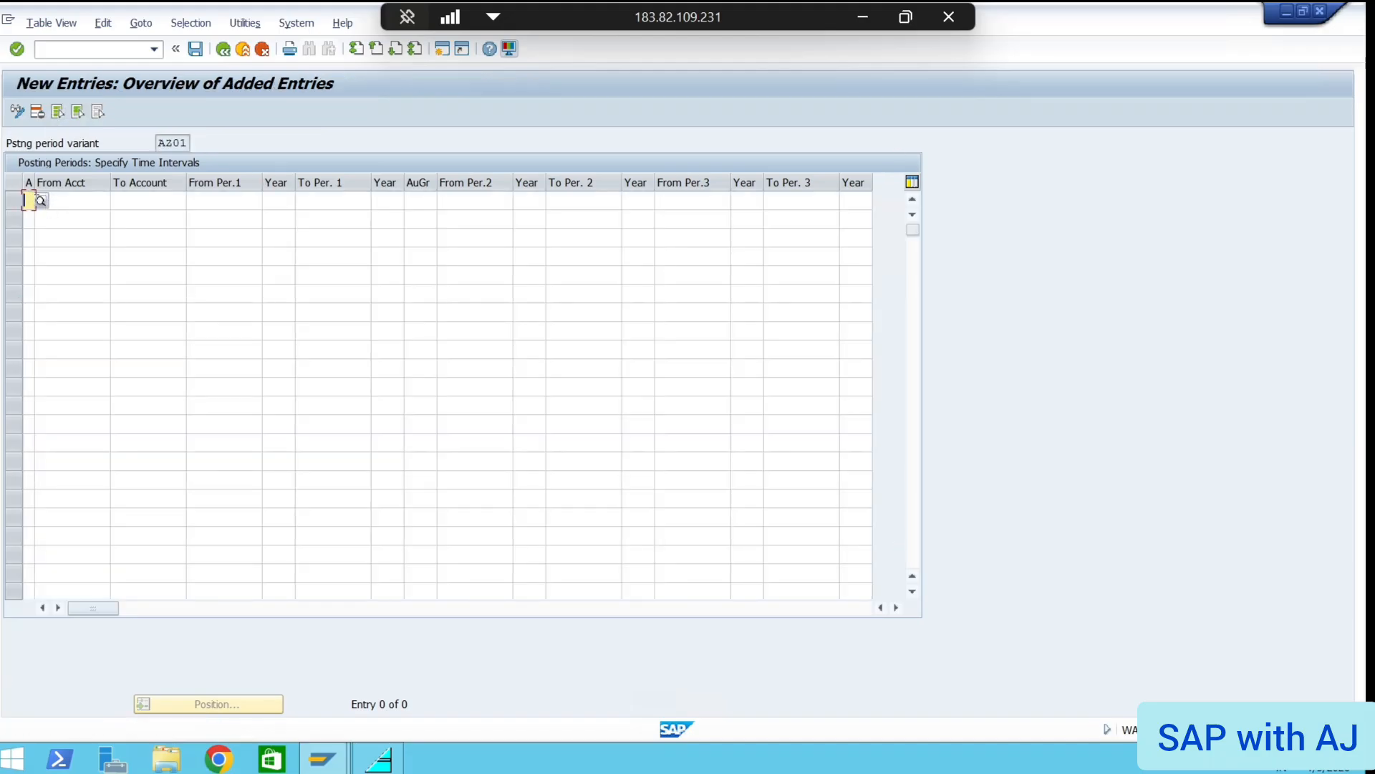
pyautogui.click(39, 202)
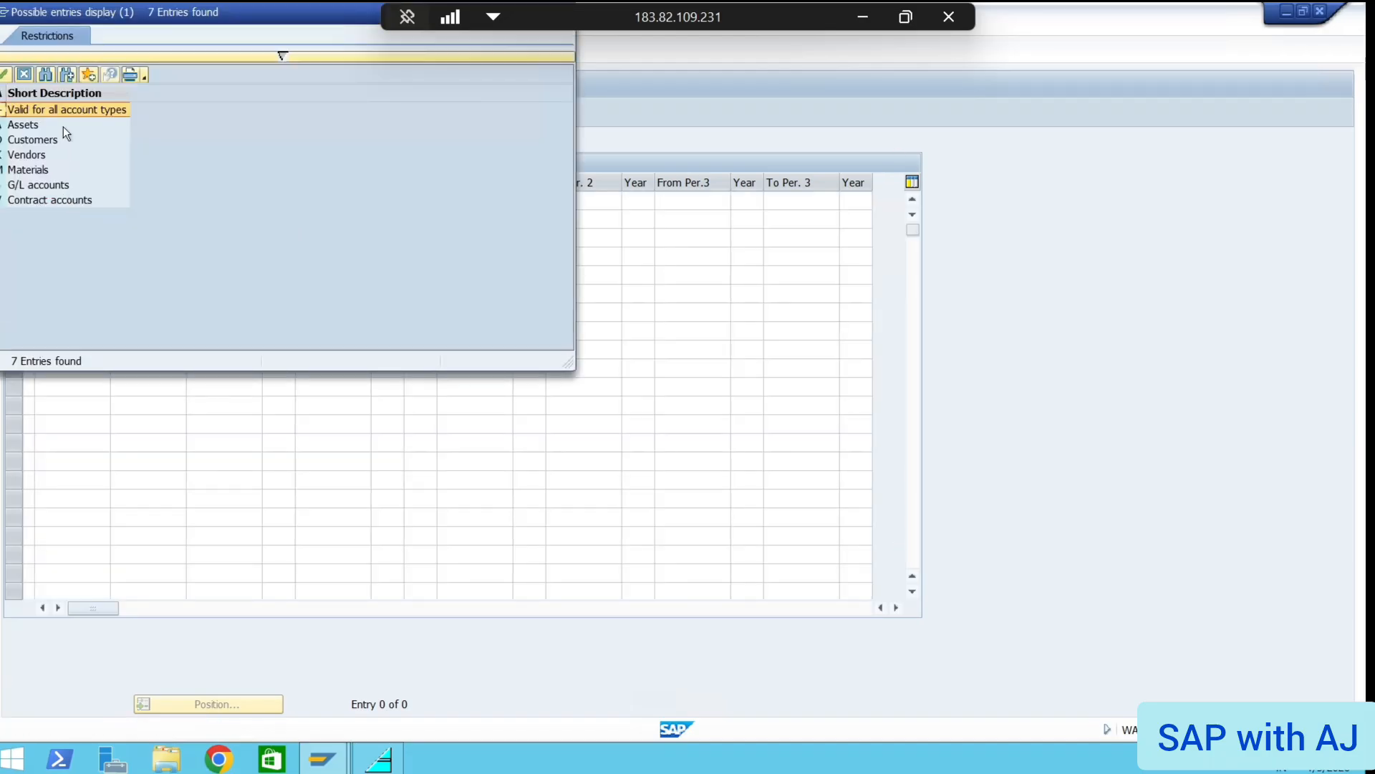
pyautogui.doubleClick(14, 110)
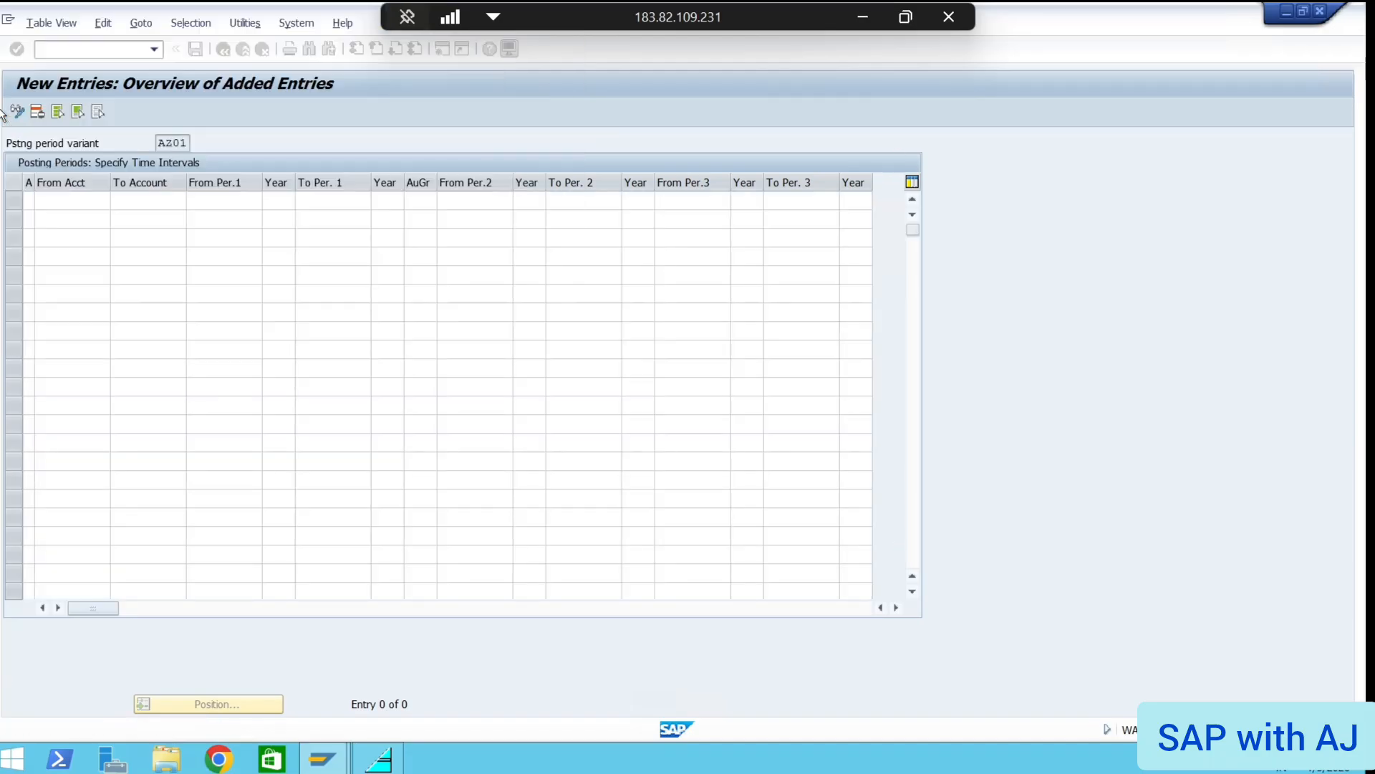
# Set rows 2–4 account types to Assets, Customers and Vendors
pyautogui.click(27, 219)
pyautogui.click(45, 220)
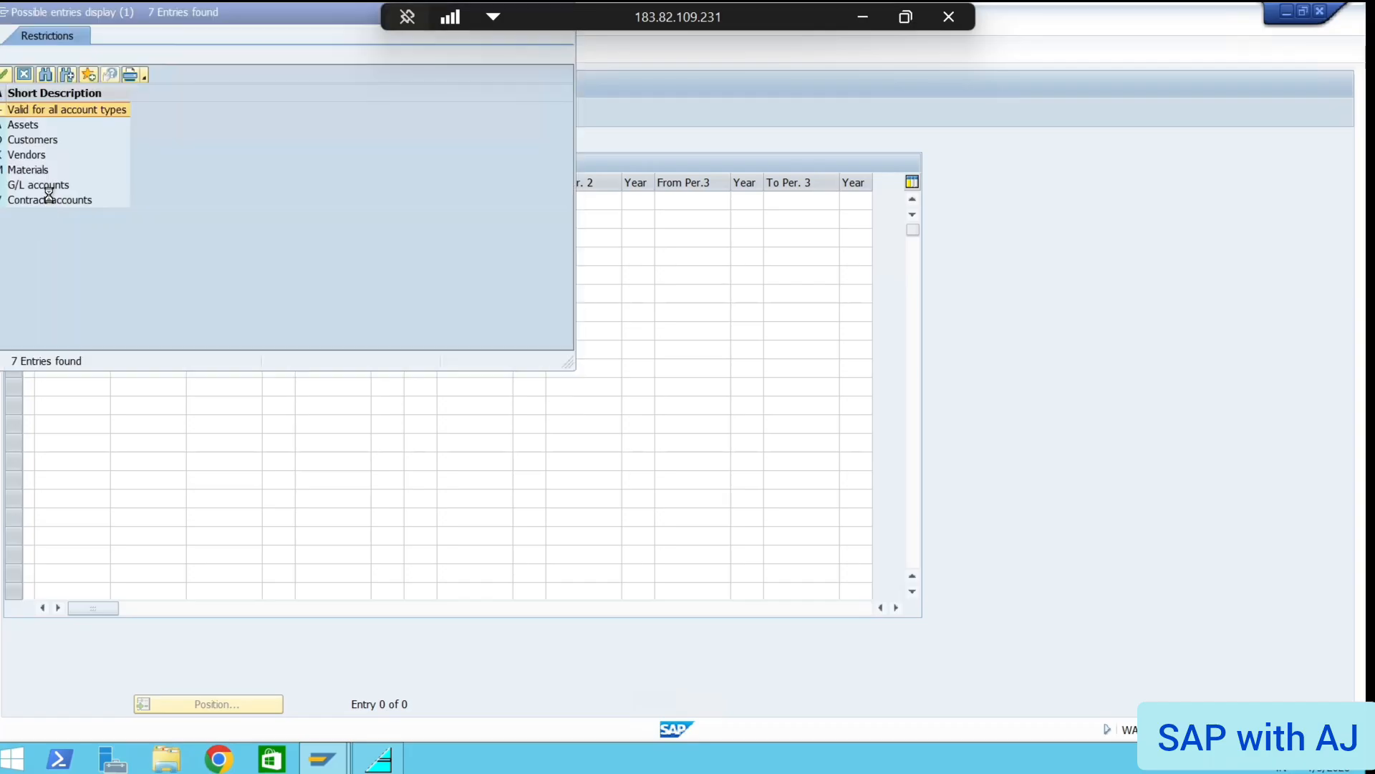
pyautogui.doubleClick(13, 125)
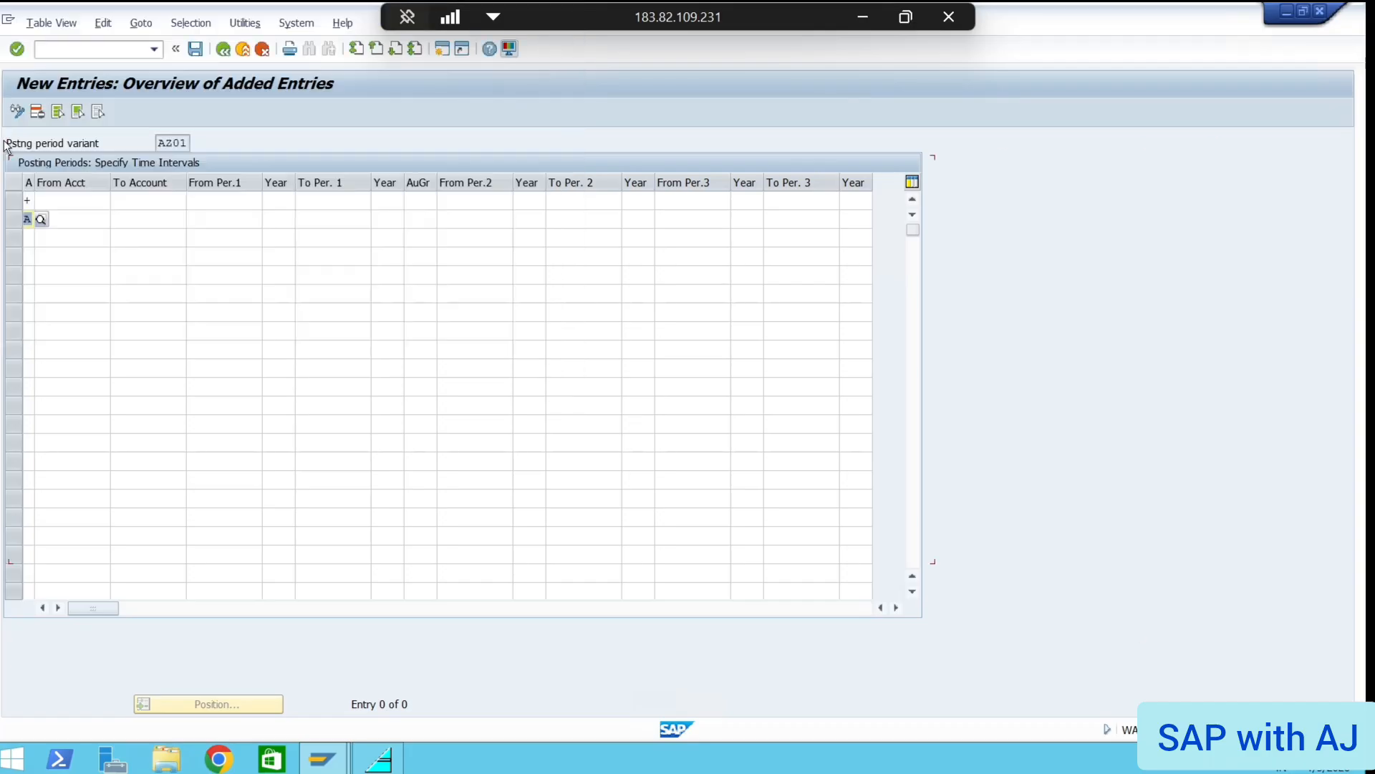
pyautogui.click(28, 238)
pyautogui.click(42, 238)
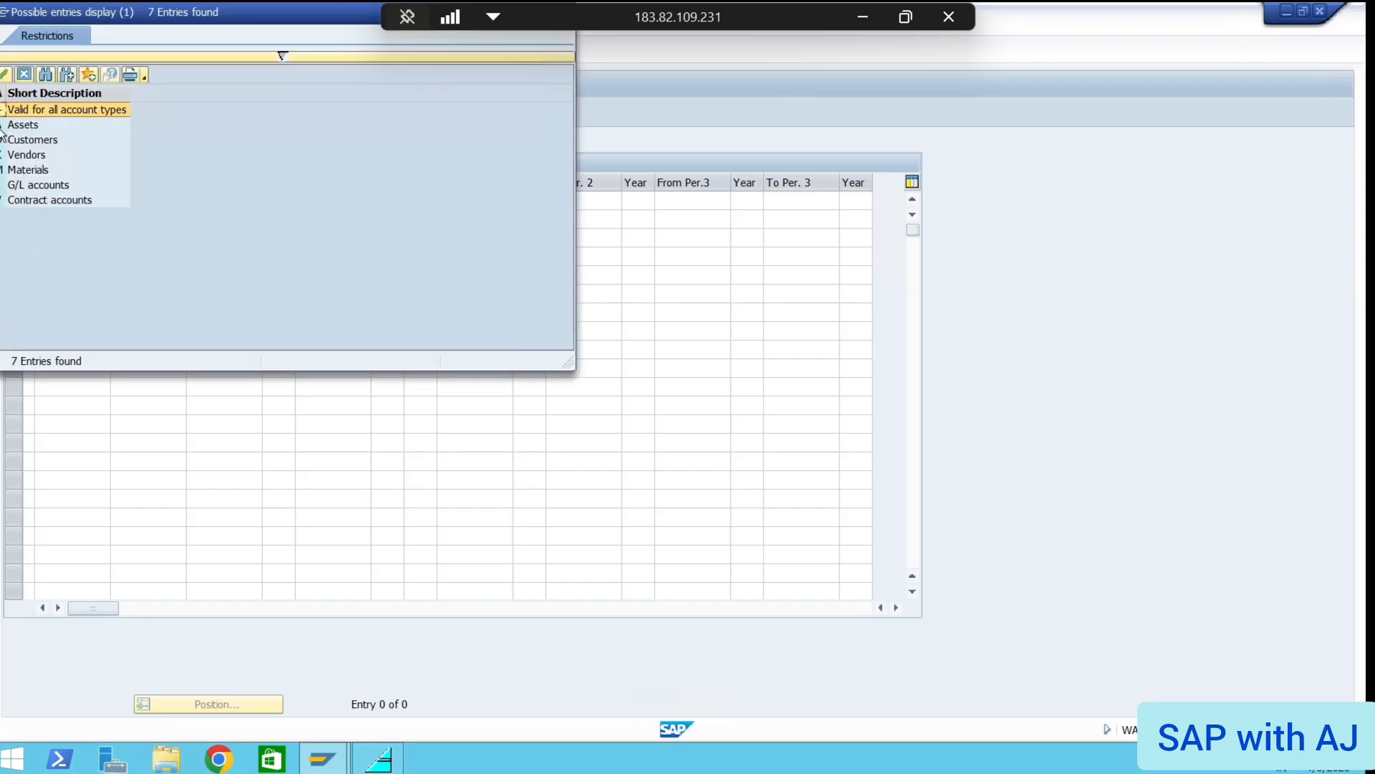
pyautogui.doubleClick(3, 141)
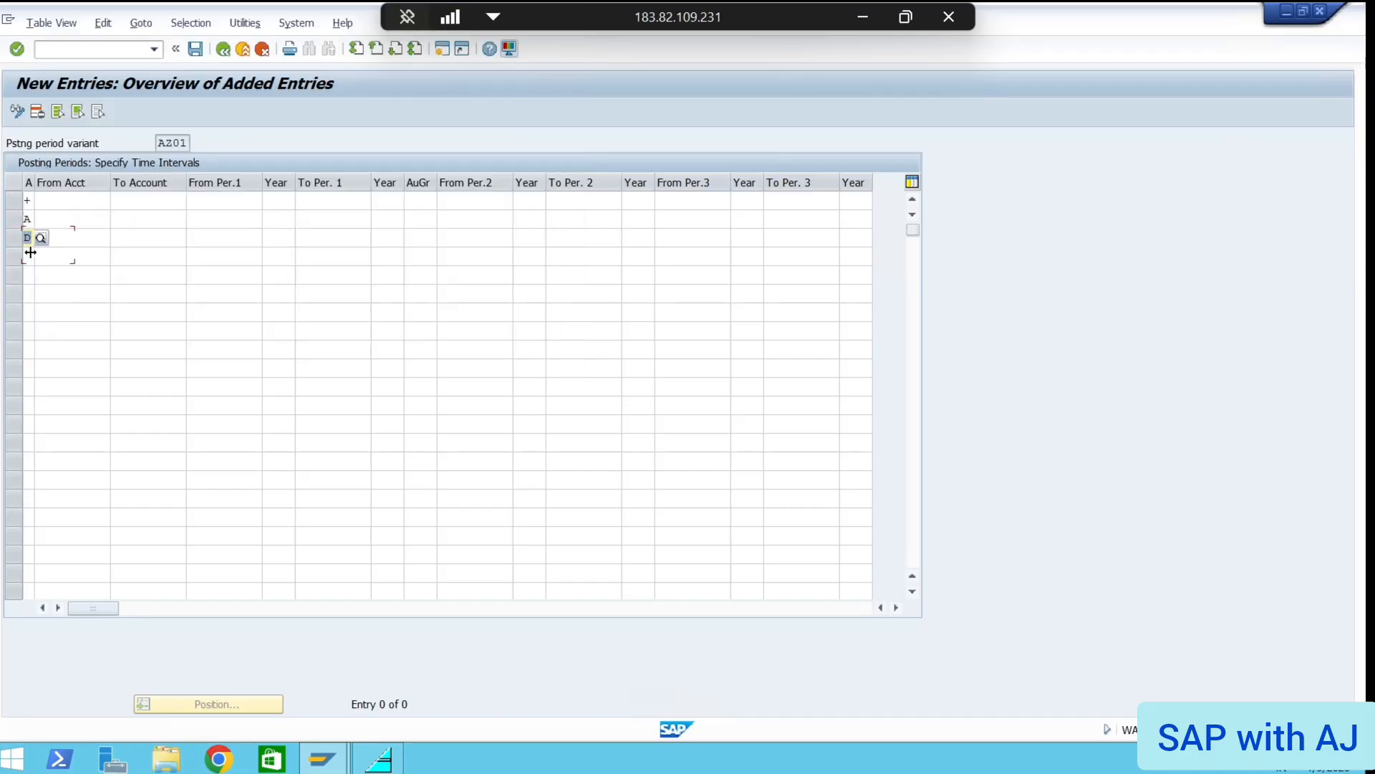
pyautogui.click(28, 255)
pyautogui.click(41, 255)
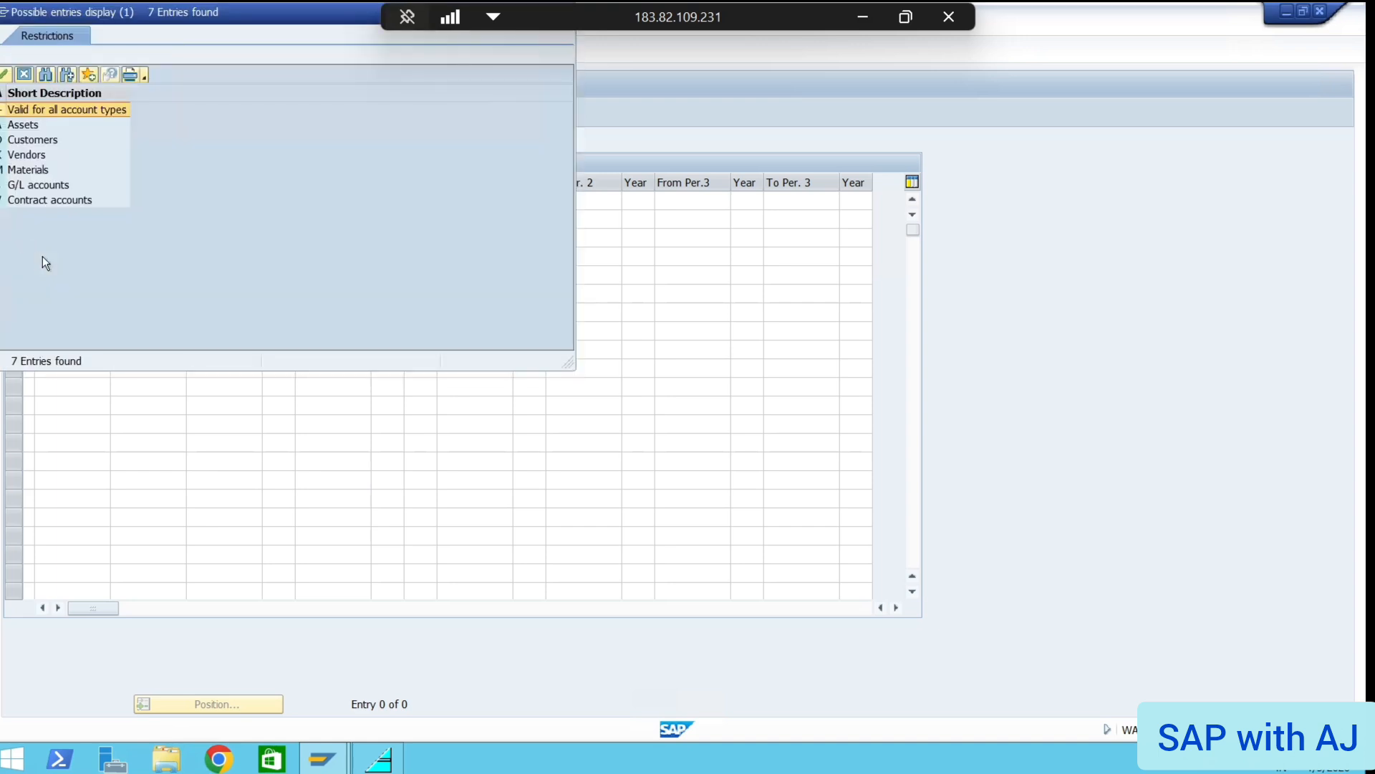
pyautogui.click(3, 155)
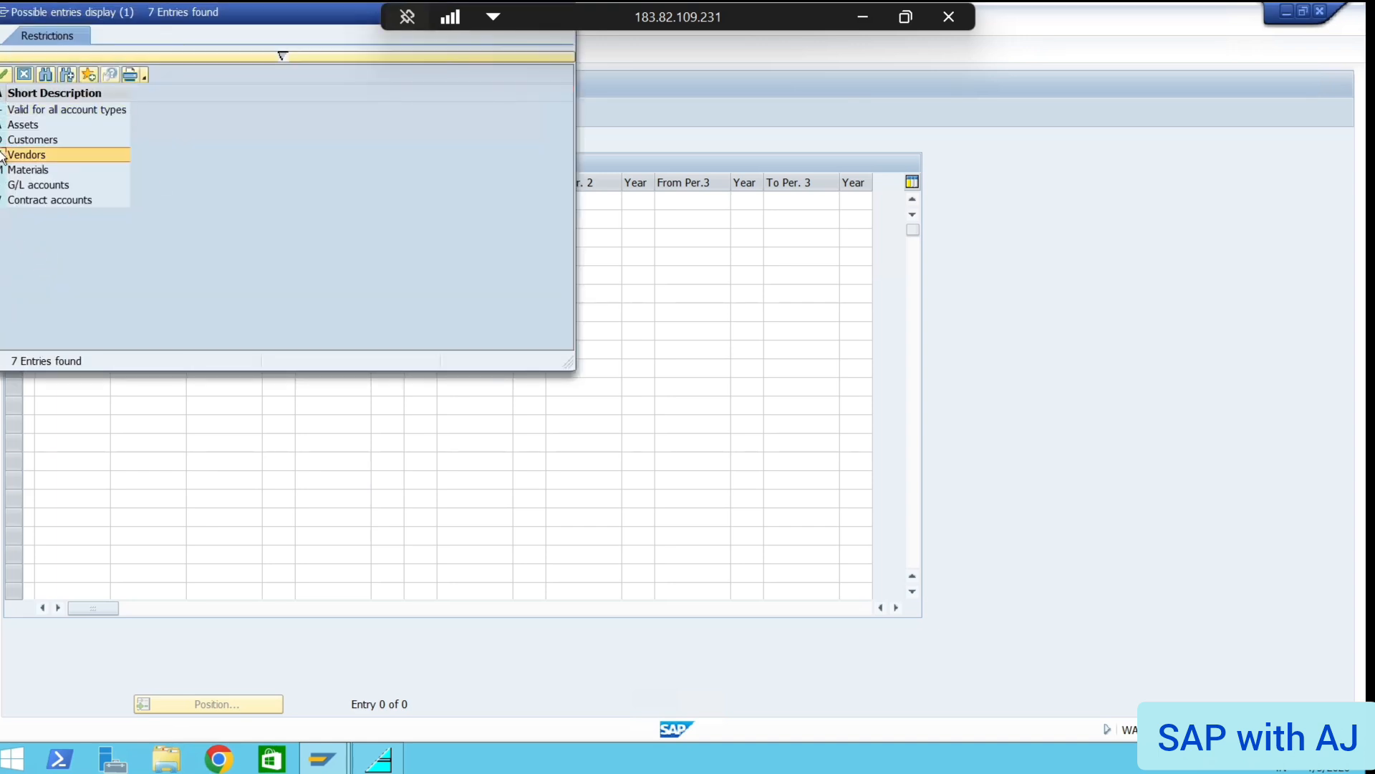
pyautogui.doubleClick(3, 156)
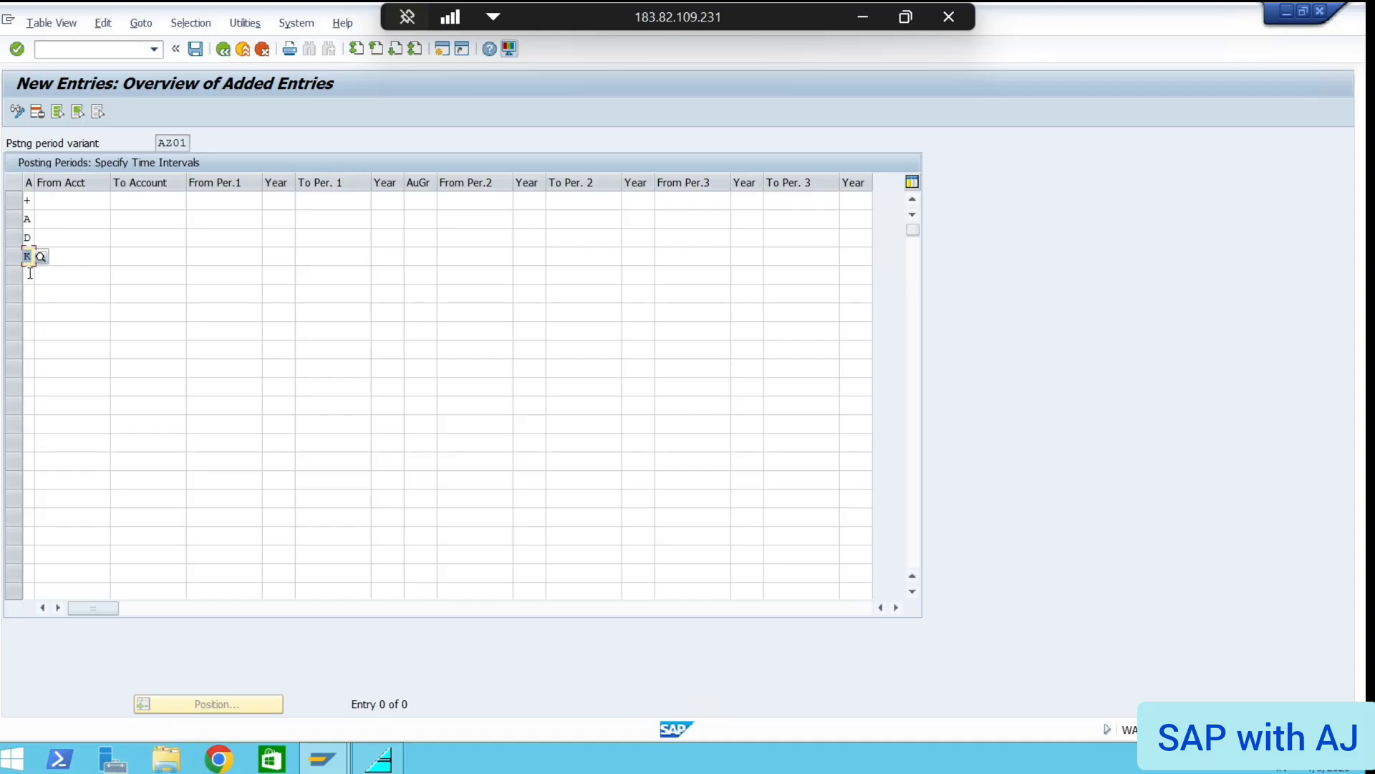
# Set rows 5–7 account types to Materials, G/L accounts and Contract accounts
pyautogui.click(28, 275)
pyautogui.click(41, 275)
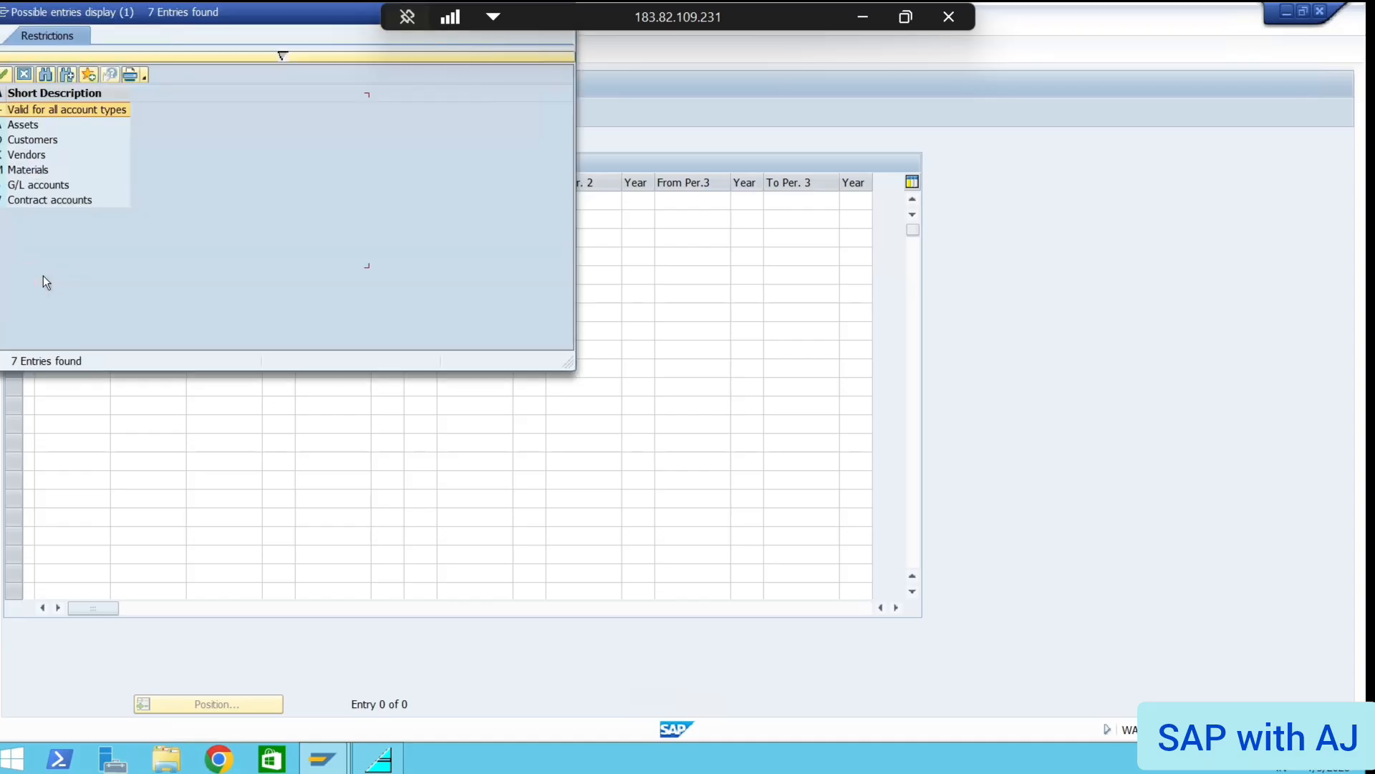
pyautogui.doubleClick(3, 169)
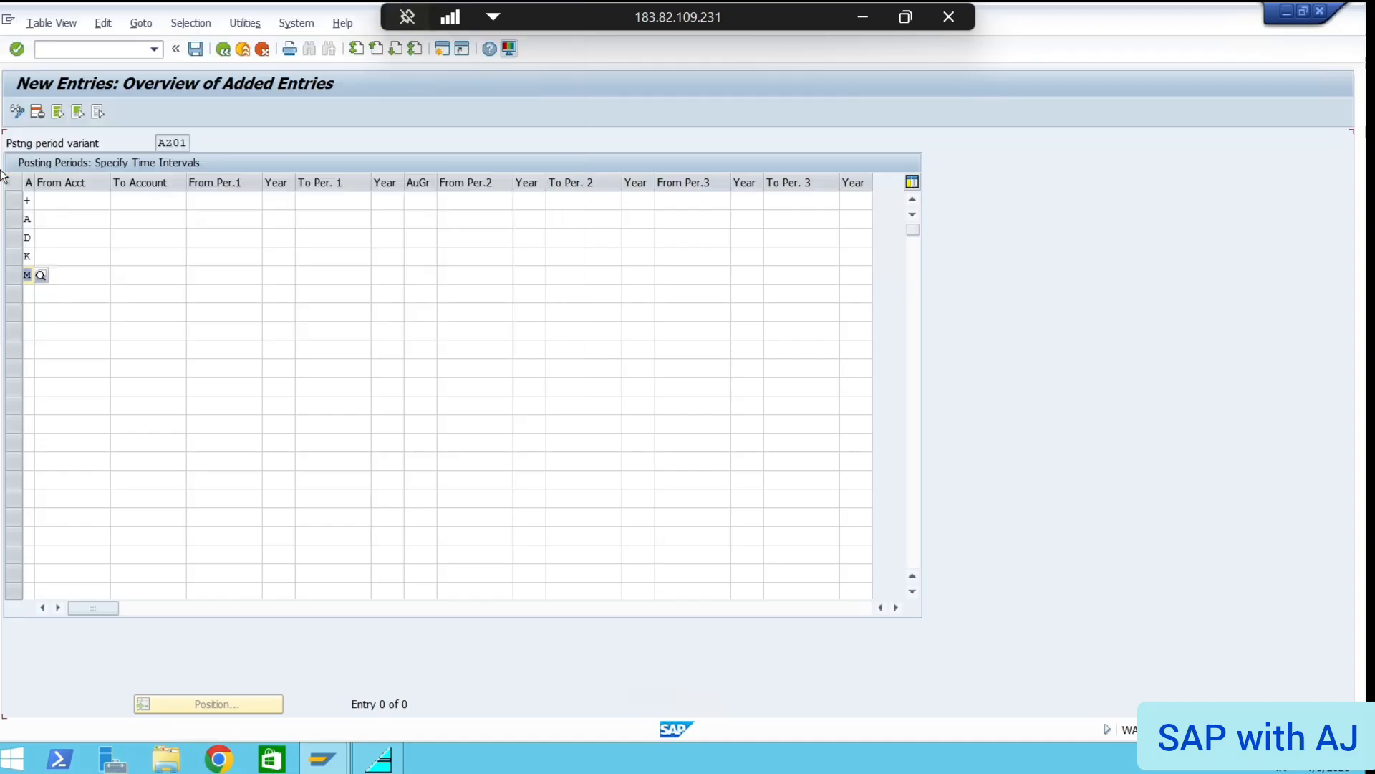
pyautogui.click(29, 293)
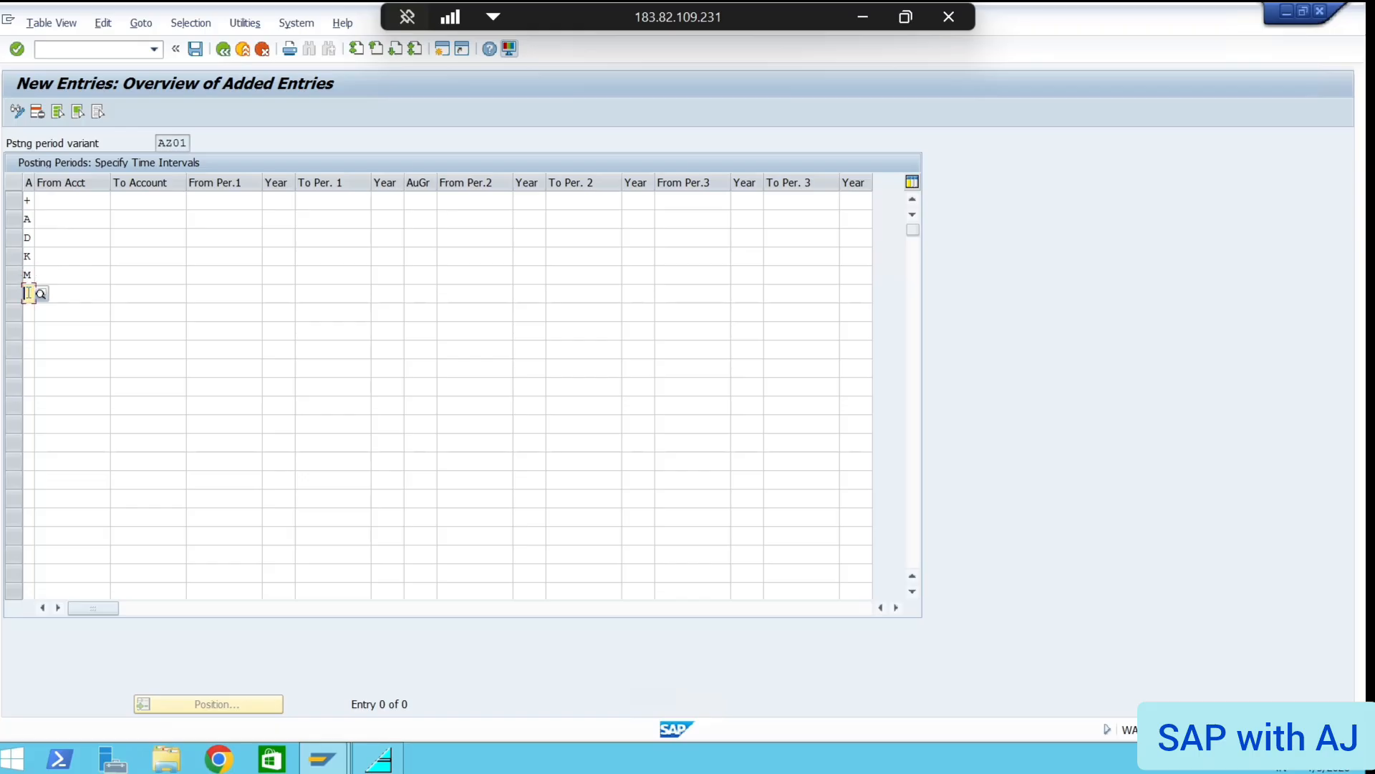
pyautogui.click(41, 293)
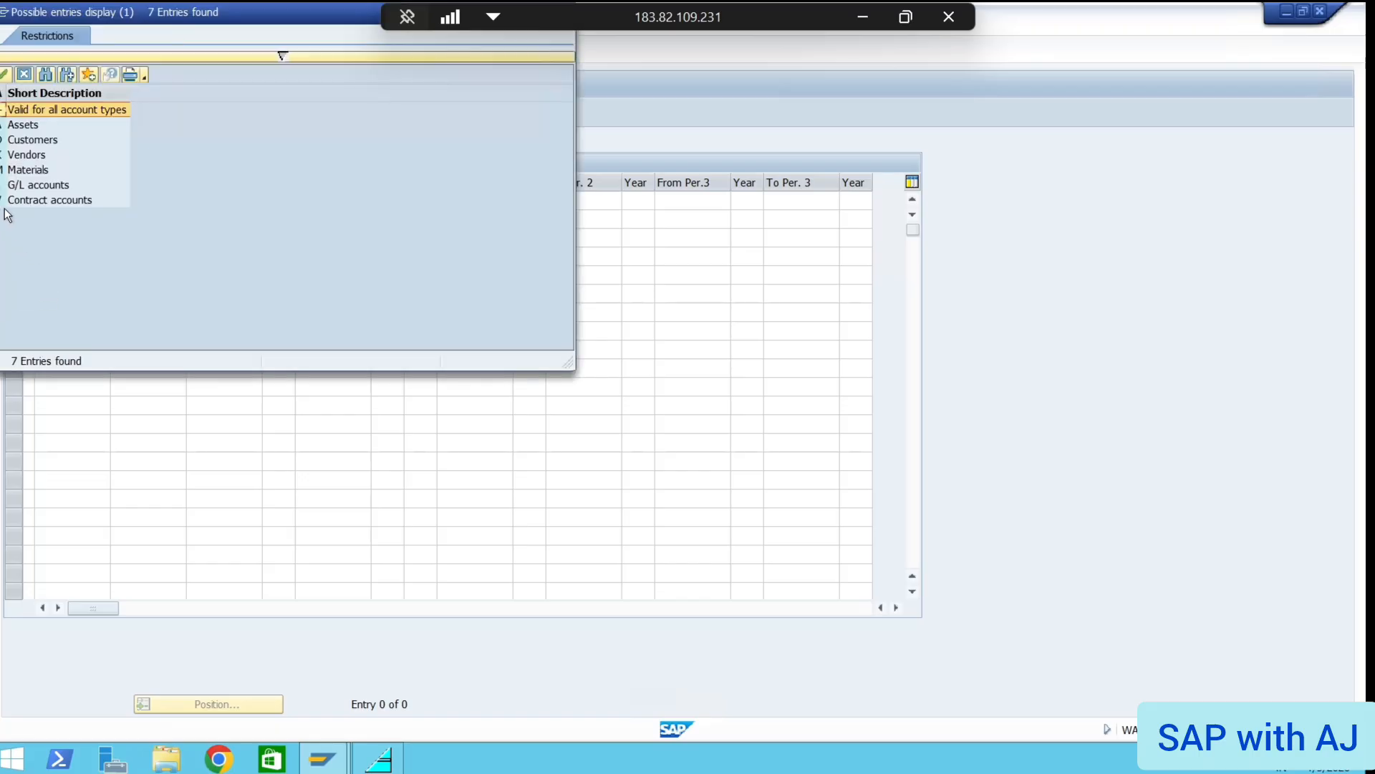
pyautogui.doubleClick(2, 184)
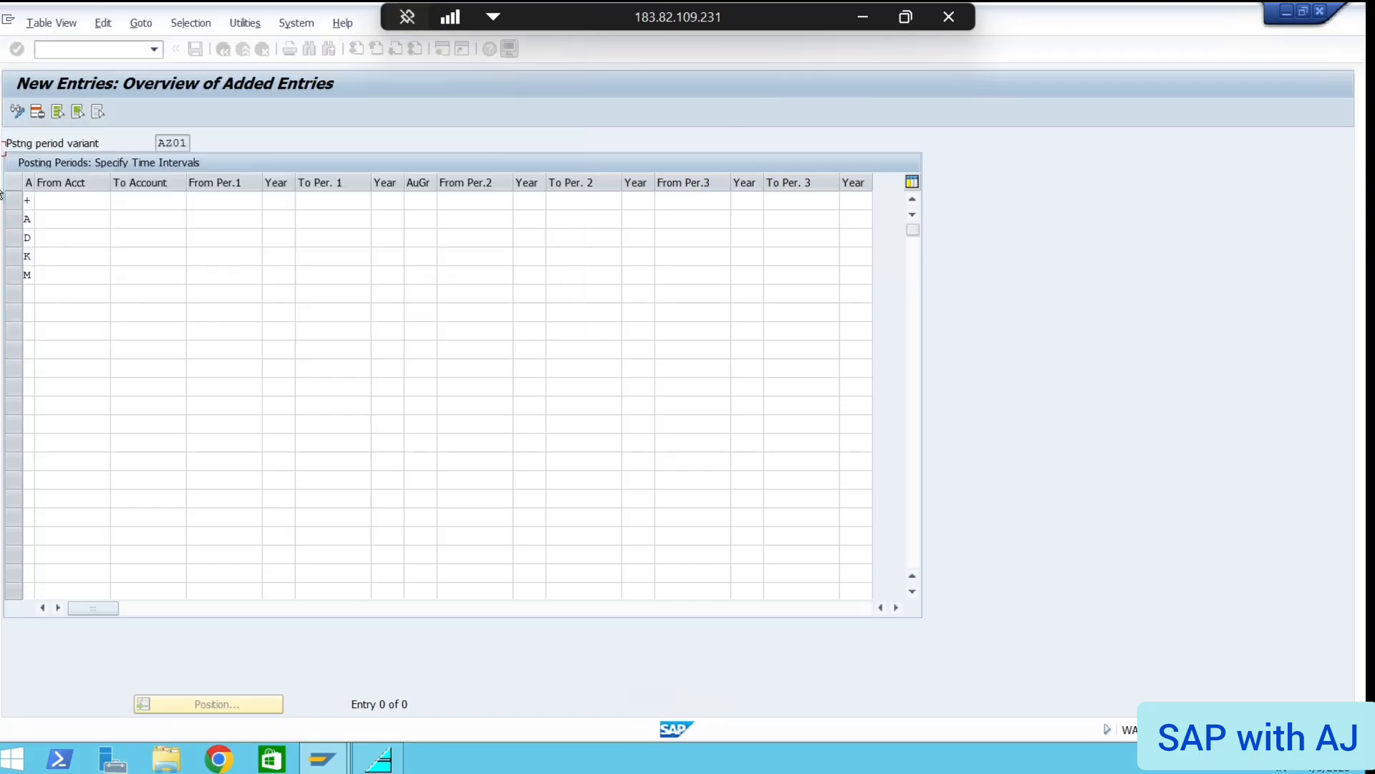
pyautogui.click(28, 311)
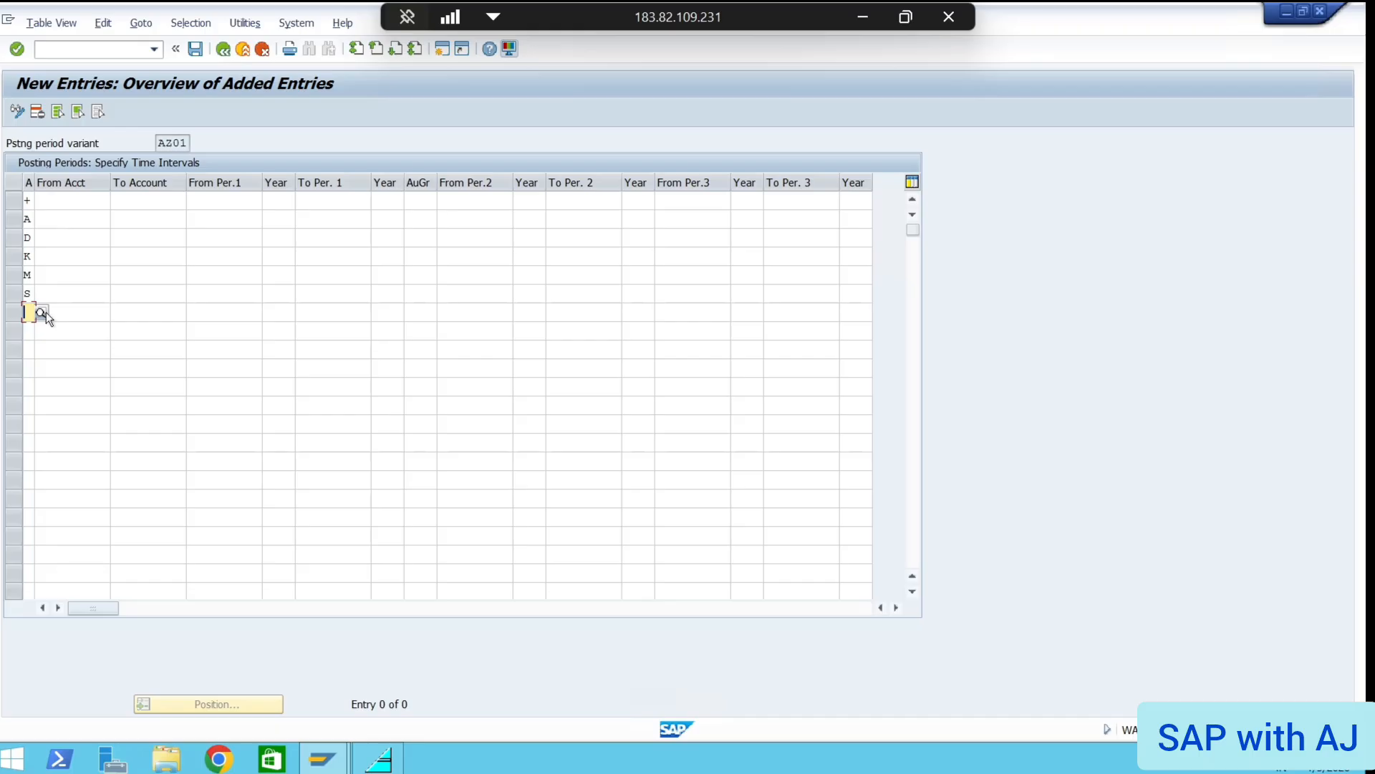
pyautogui.click(43, 312)
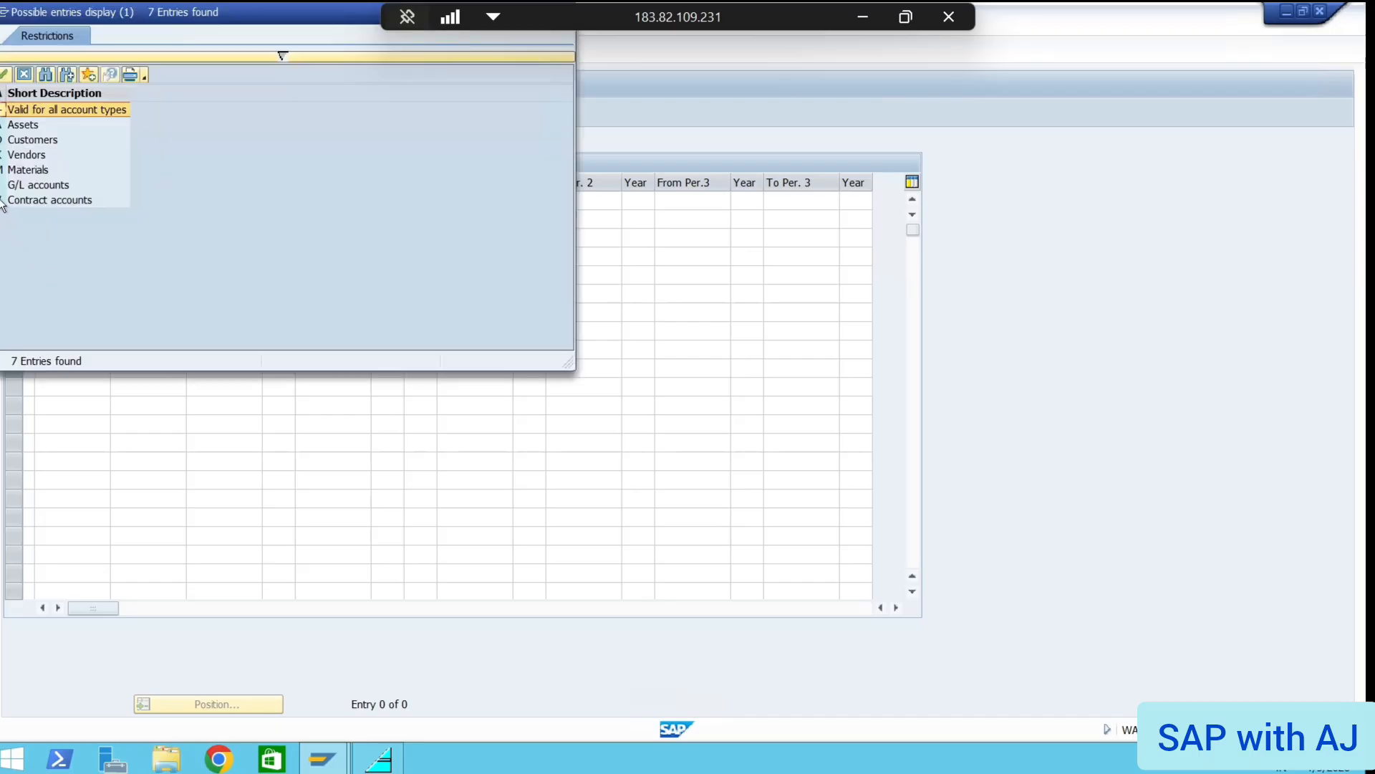
pyautogui.doubleClick(3, 202)
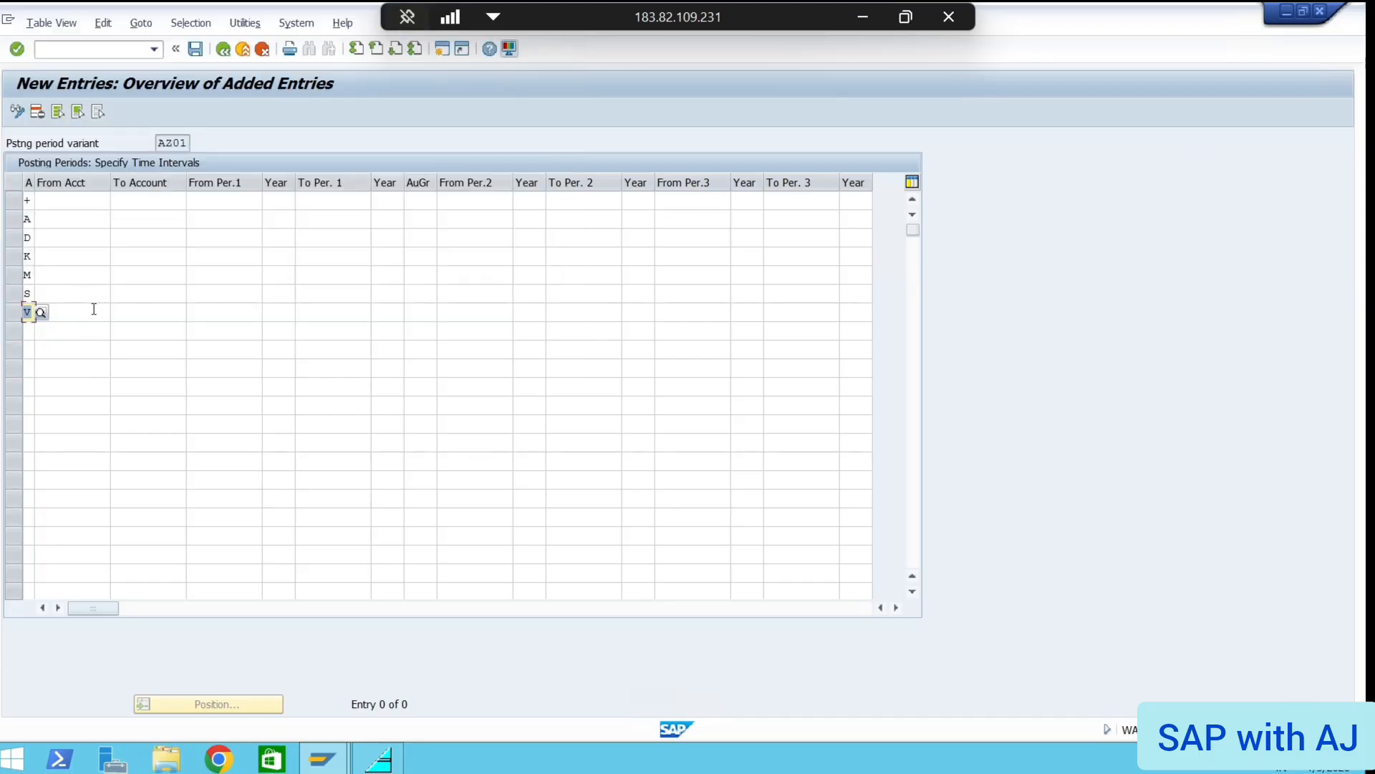
pyautogui.click(58, 203)
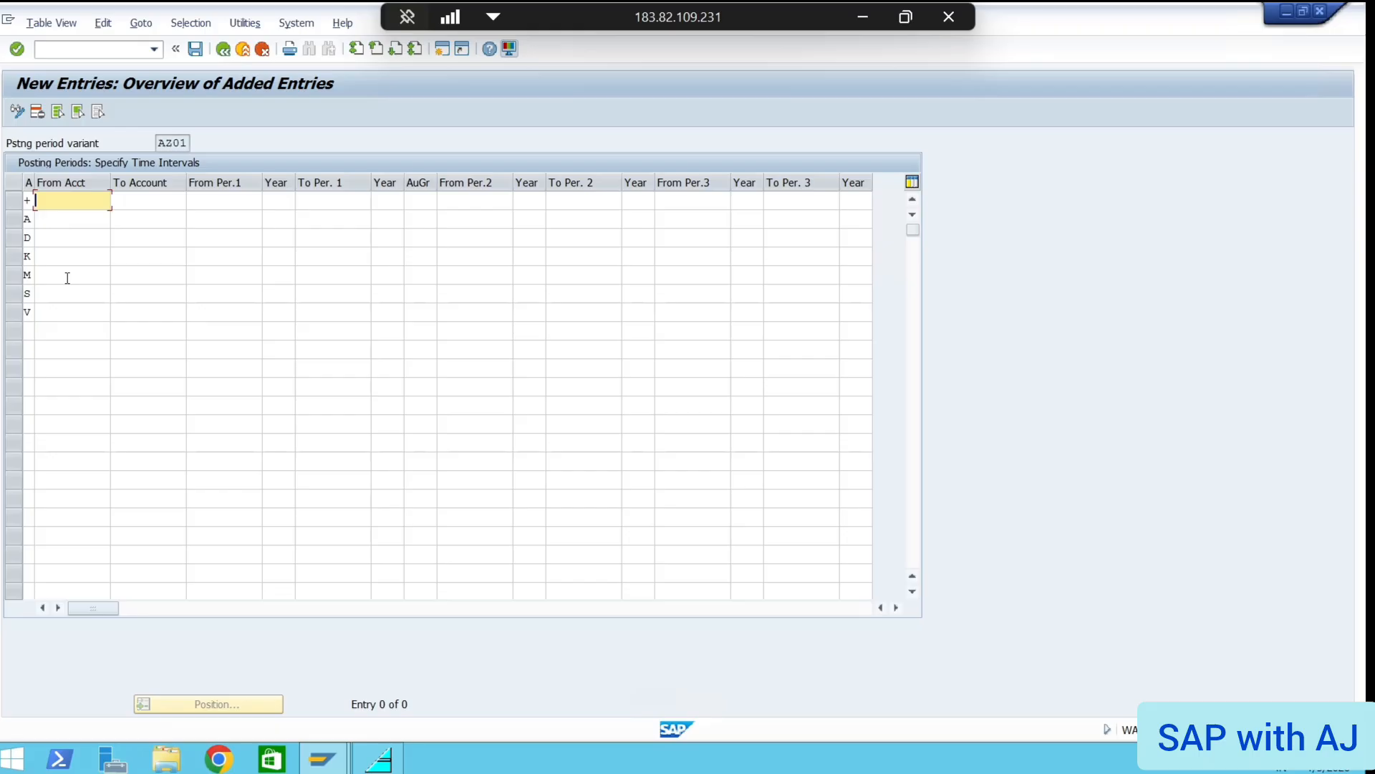
pyautogui.click(149, 204)
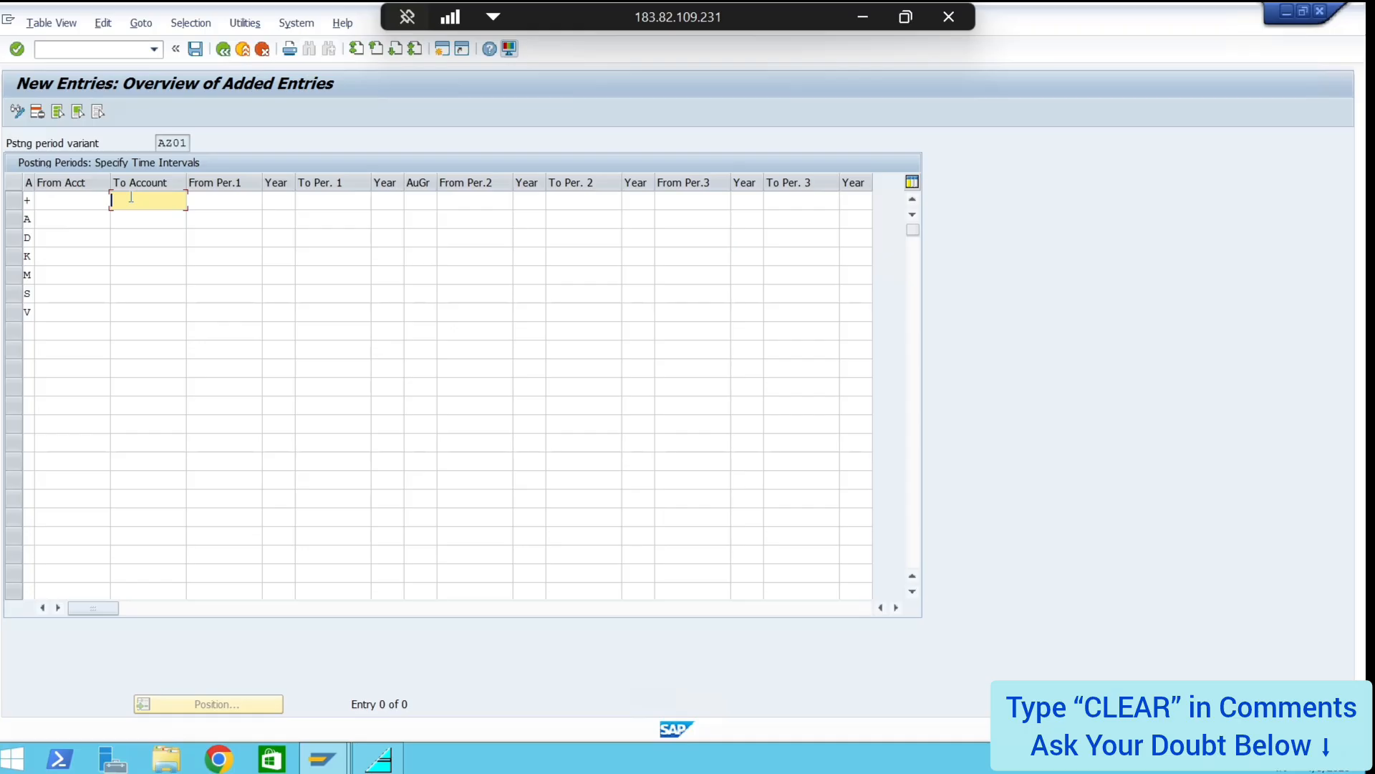
# Enter To Account zzzzzzzzzz on rows A, D, K, M and S
pyautogui.click(134, 226)
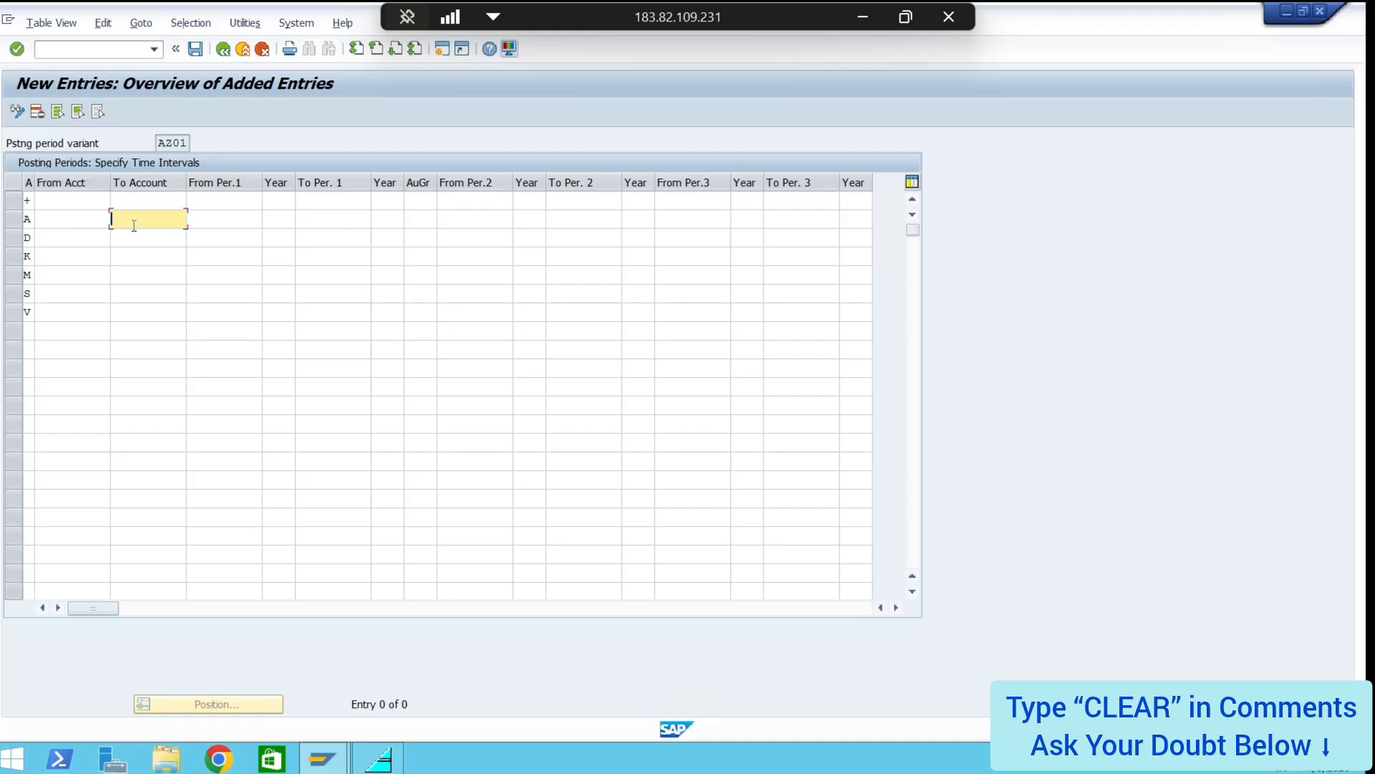
pyautogui.write('zzzzzzzzzz')
pyautogui.click(141, 234)
pyautogui.write('zzzzz')
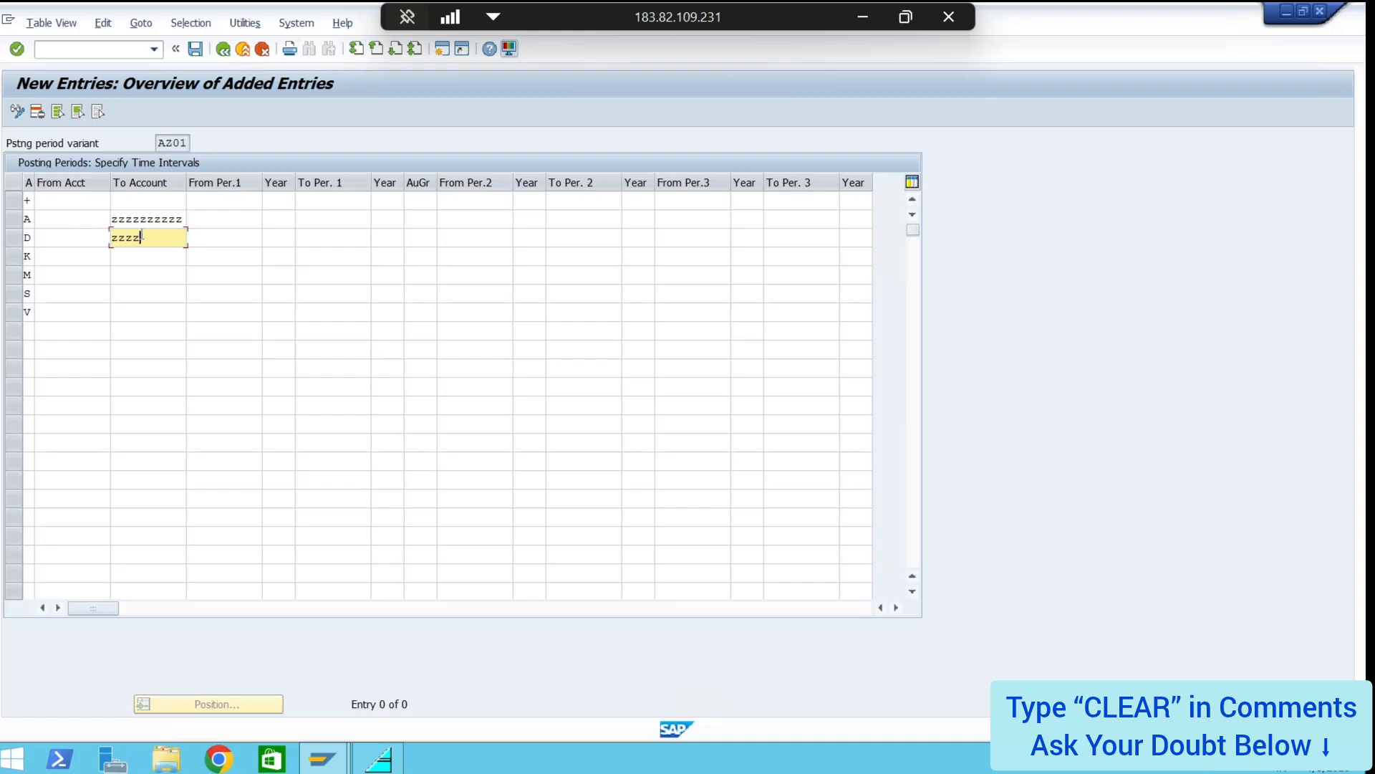
pyautogui.write('zzzzz')
pyautogui.click(161, 263)
pyautogui.write('zz')
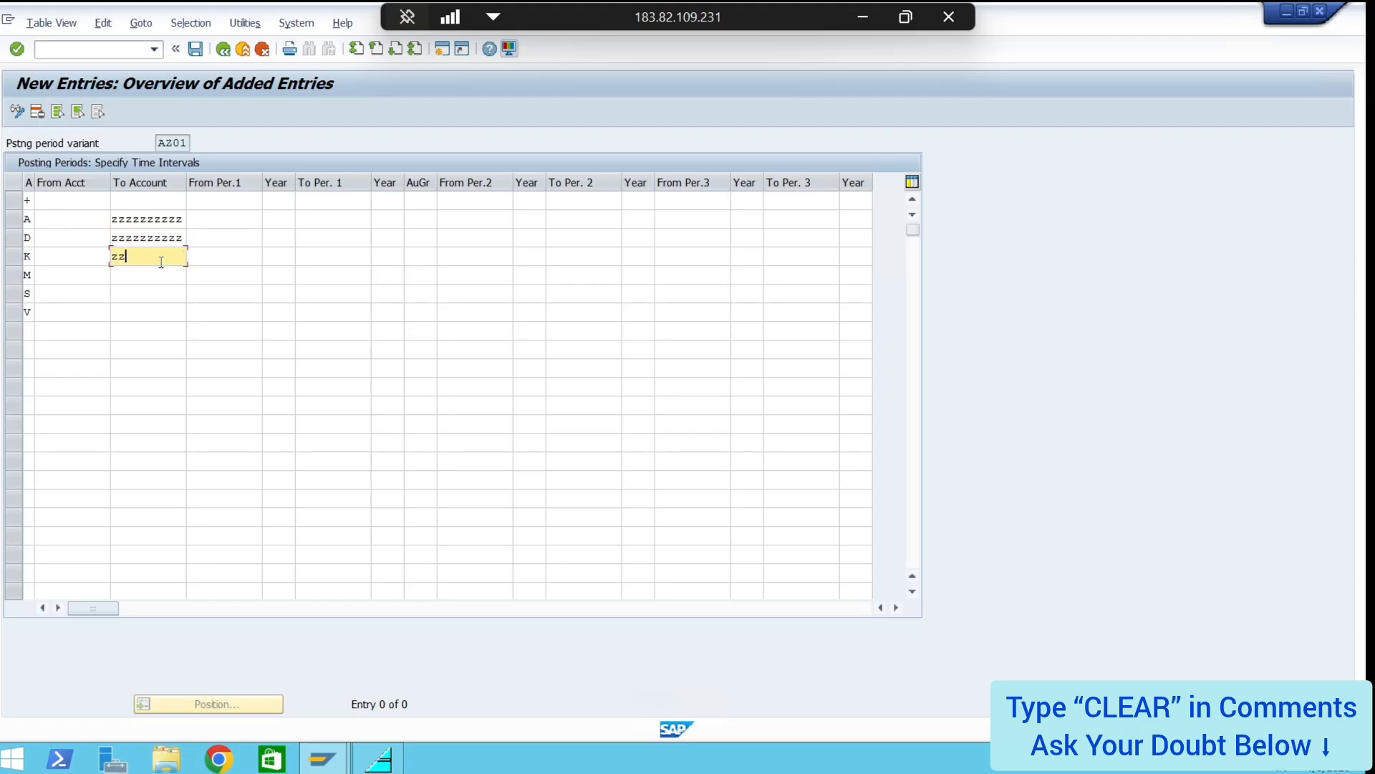
pyautogui.write('zzzzzzzz')
pyautogui.click(154, 274)
pyautogui.write('zzzzzz')
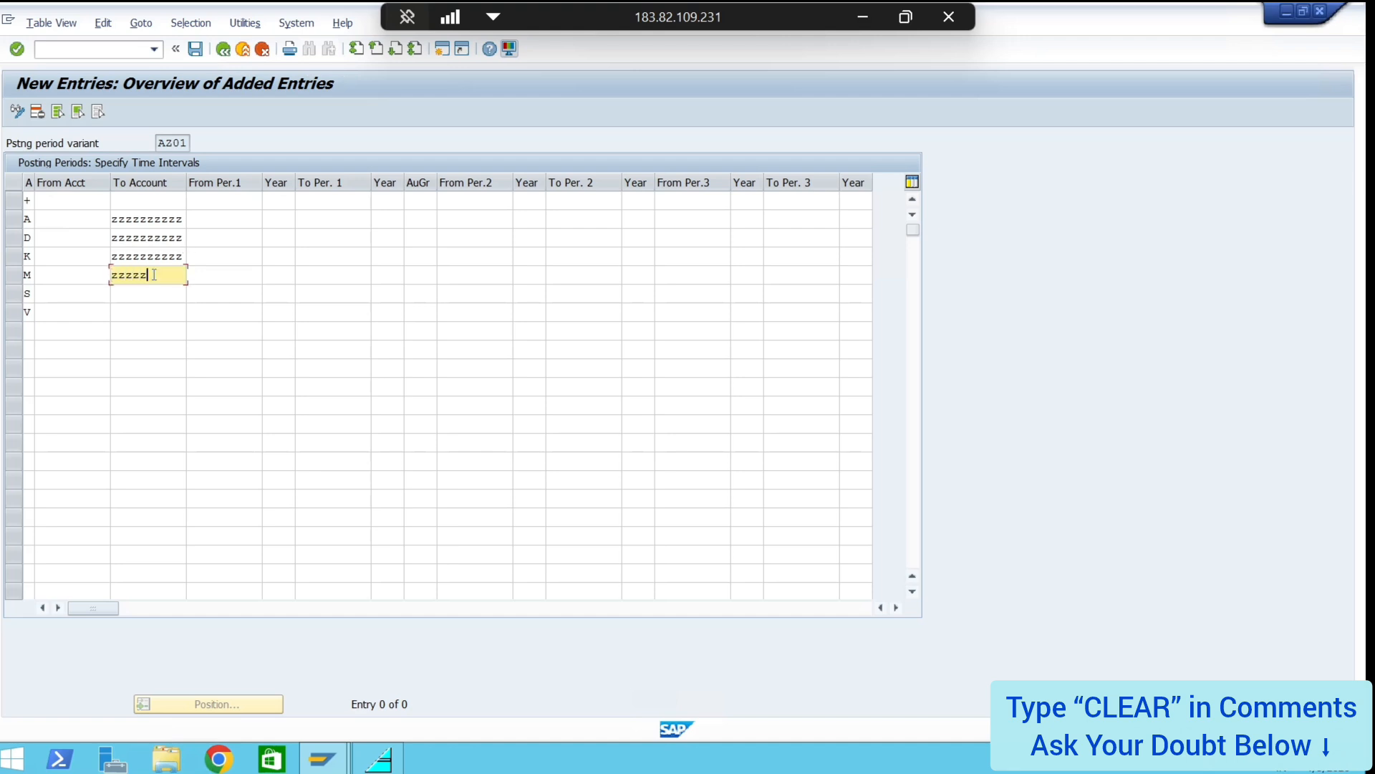
pyautogui.write('zzzz')
pyautogui.click(140, 292)
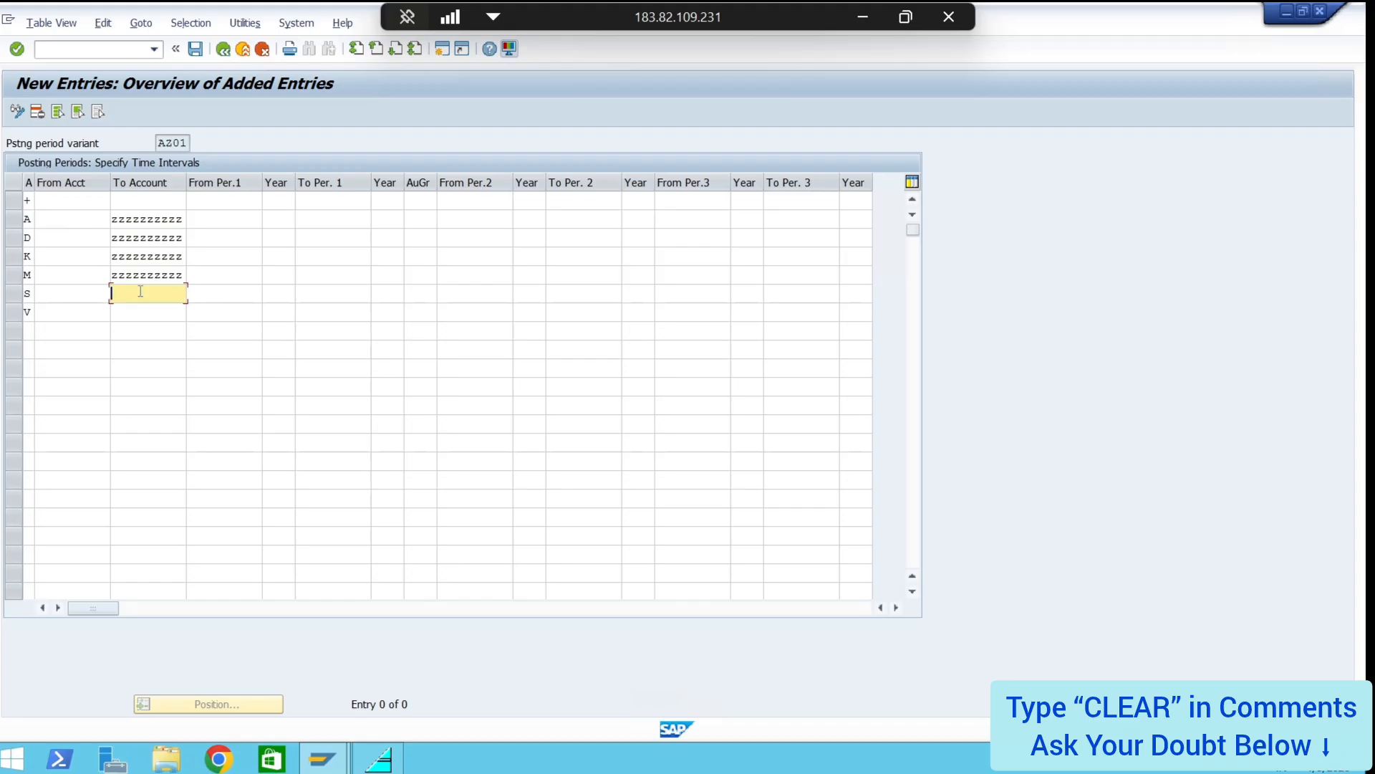
pyautogui.write('zzzzzzzzzz')
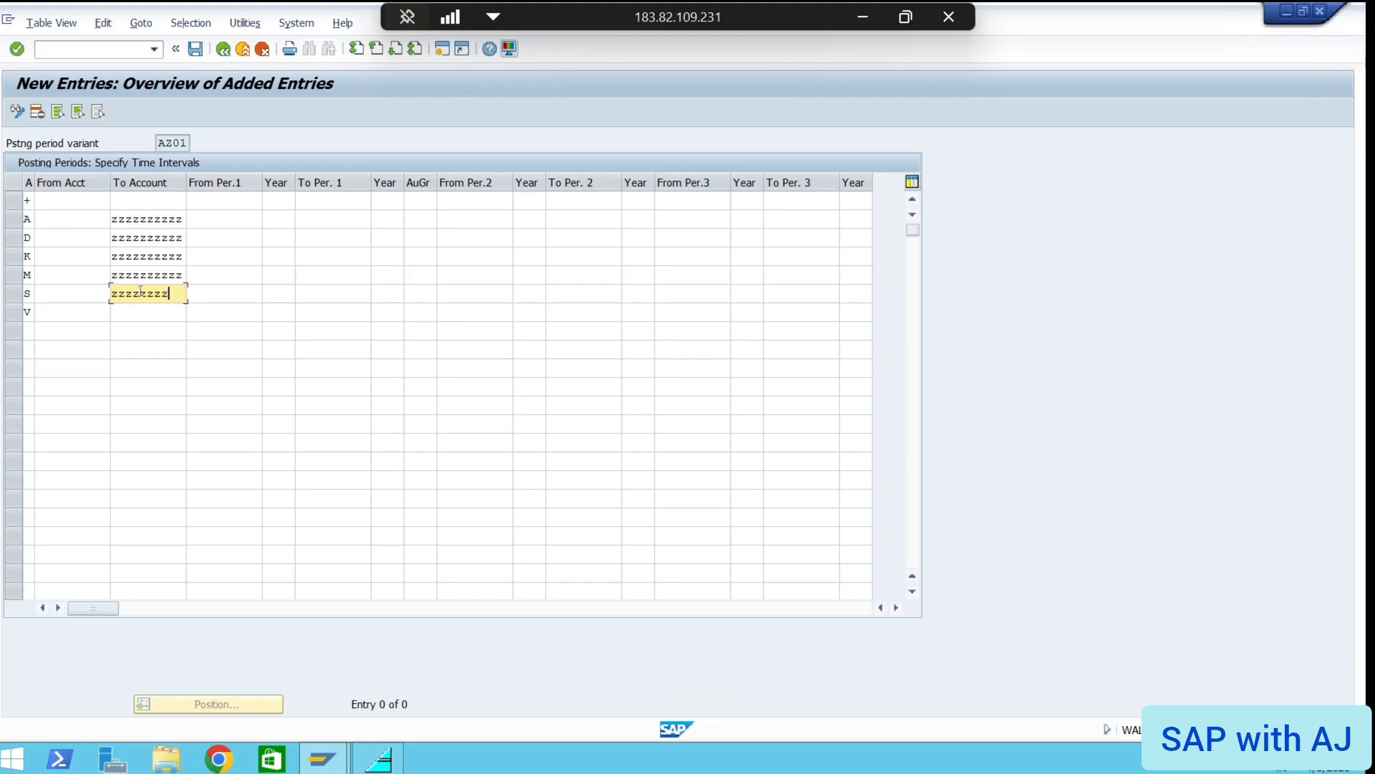
pyautogui.write('zz')
pyautogui.click(141, 315)
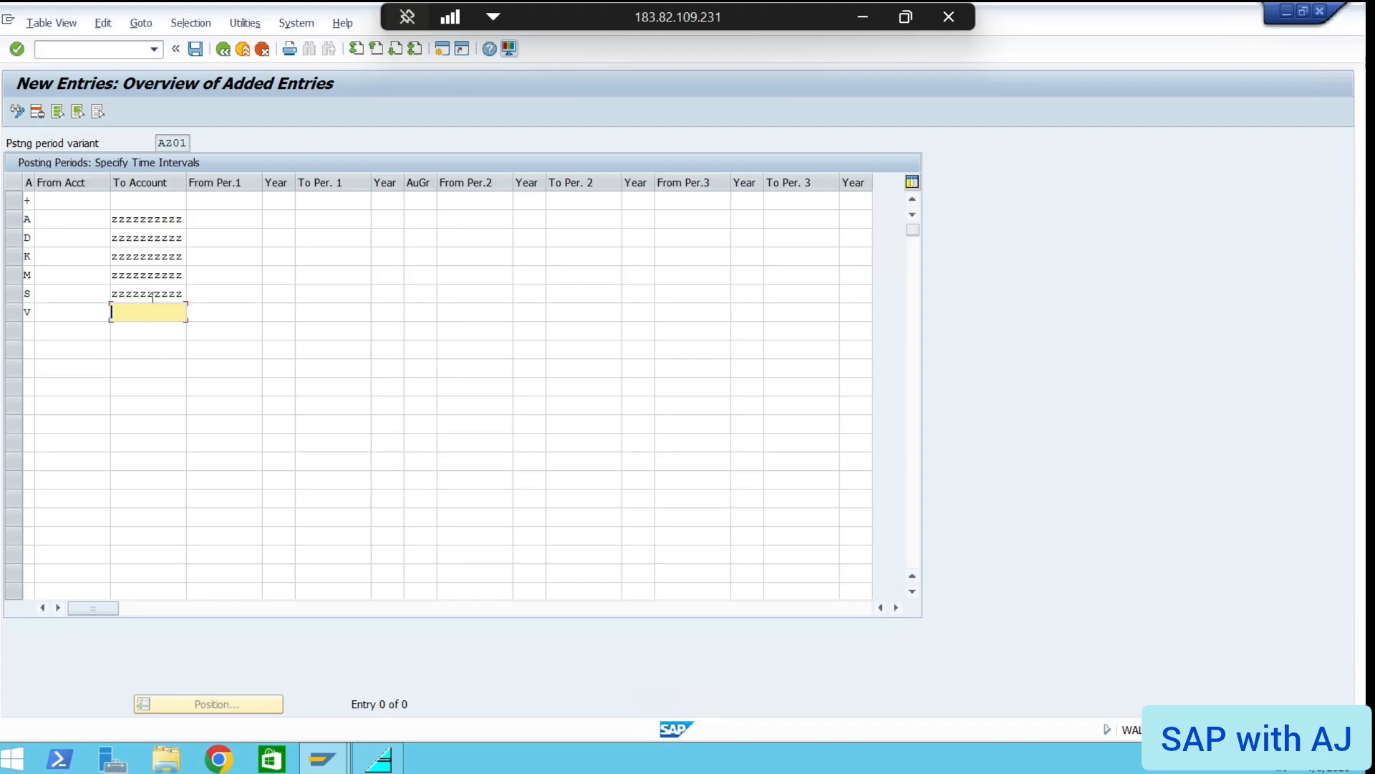
pyautogui.click(129, 202)
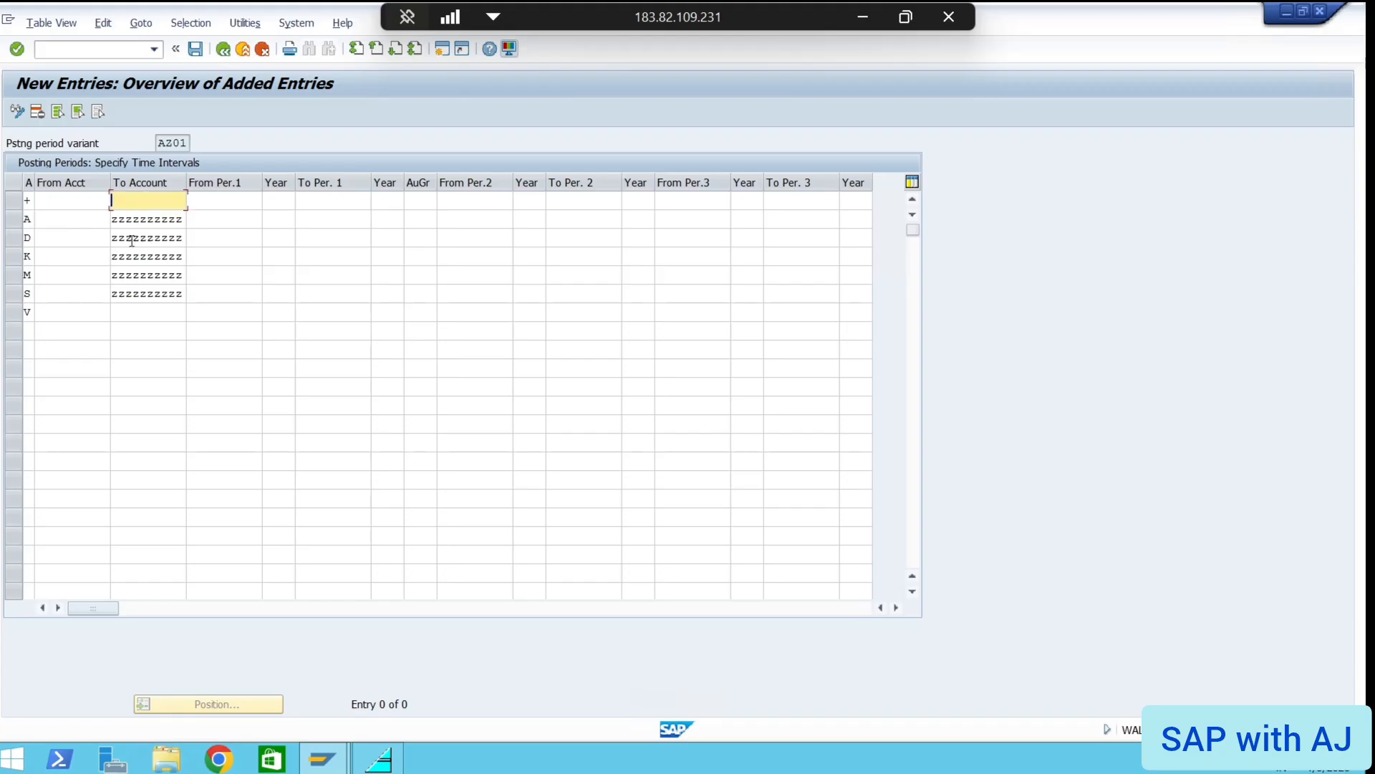
# Reselect account types: all (+) for row 1, Customers for D, Vendors for K, G/L accounts for S
pyautogui.click(32, 201)
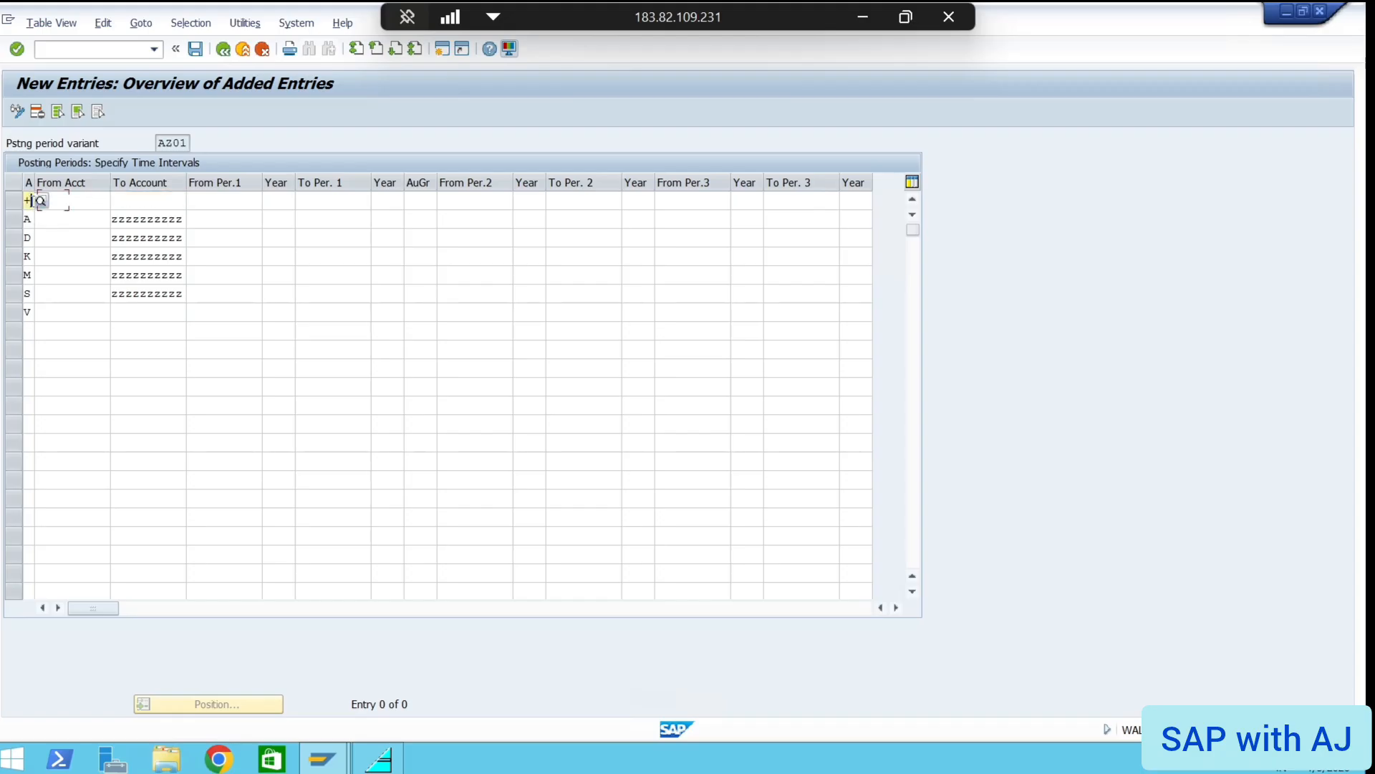
pyautogui.click(41, 201)
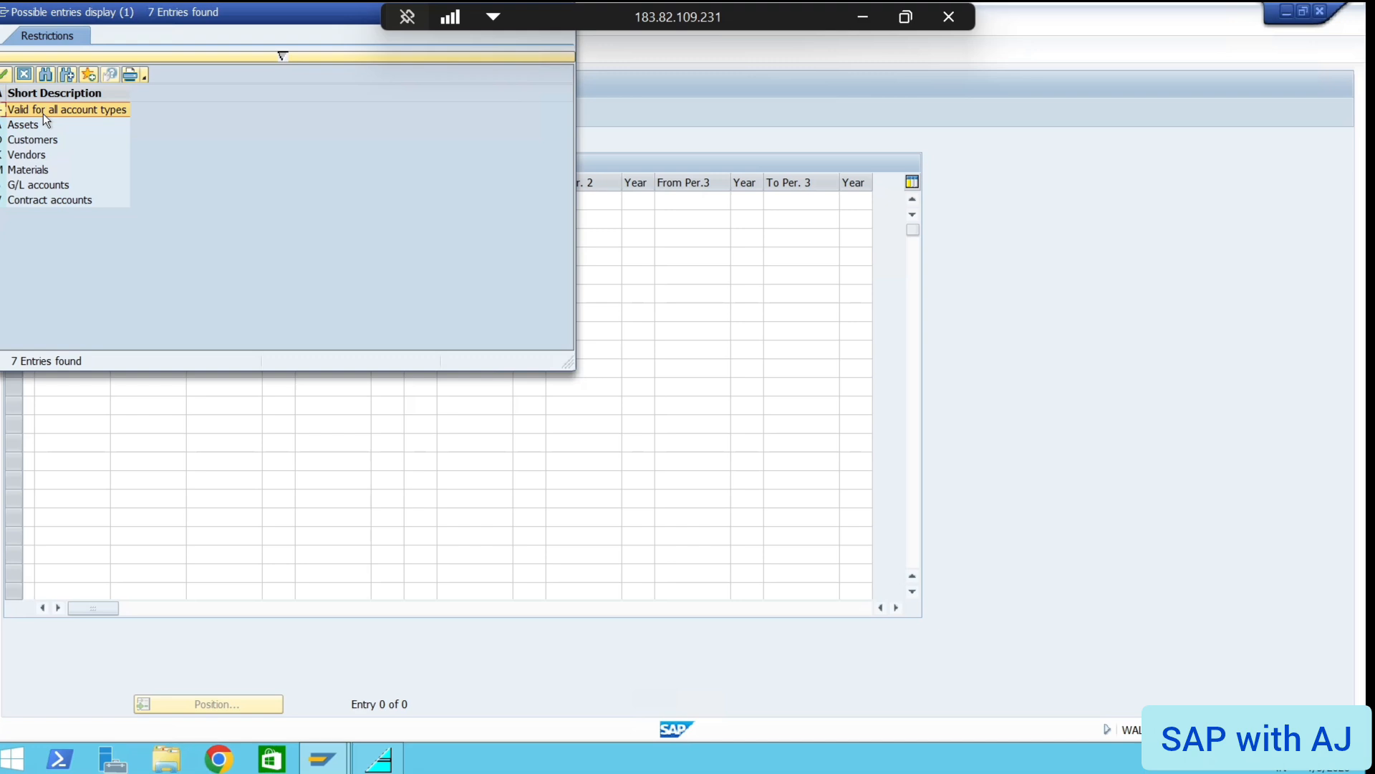
pyautogui.doubleClick(4, 111)
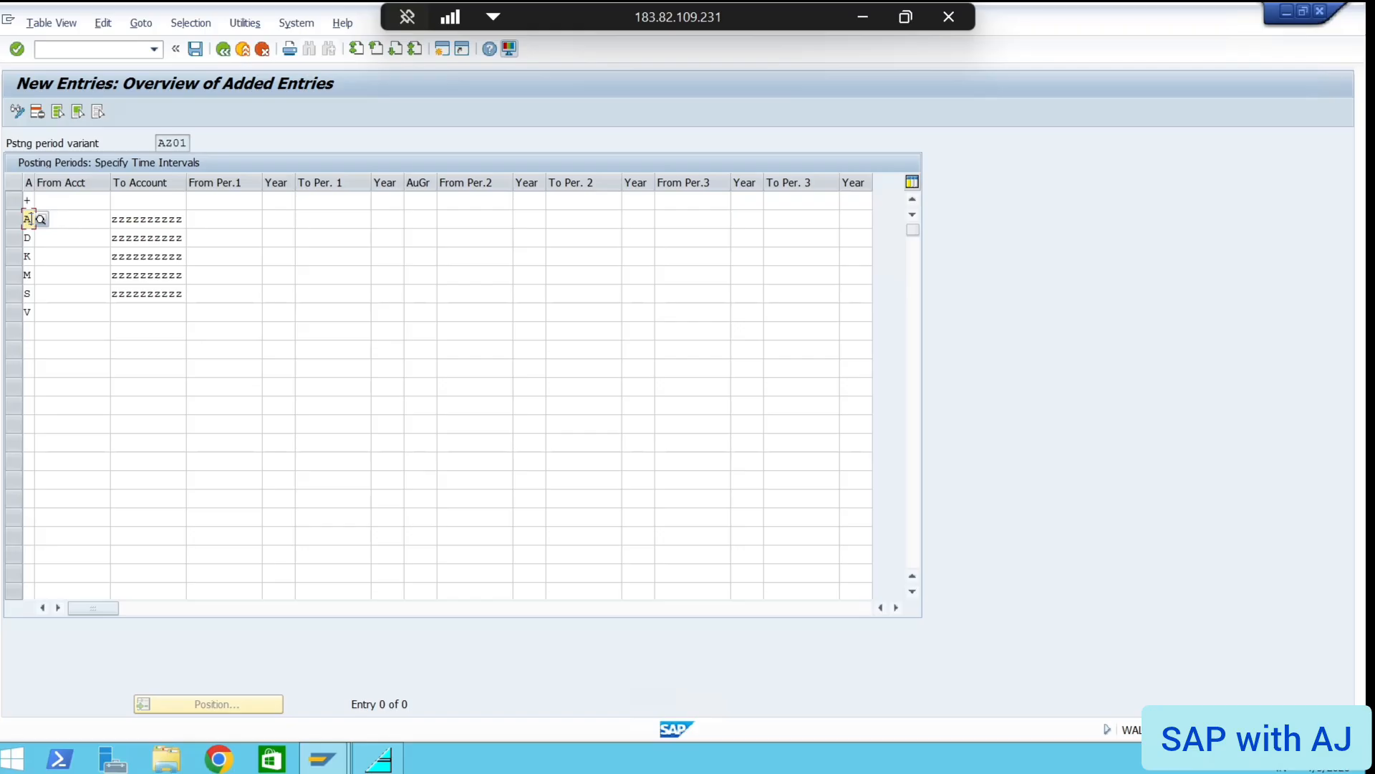
pyautogui.click(31, 239)
pyautogui.click(40, 237)
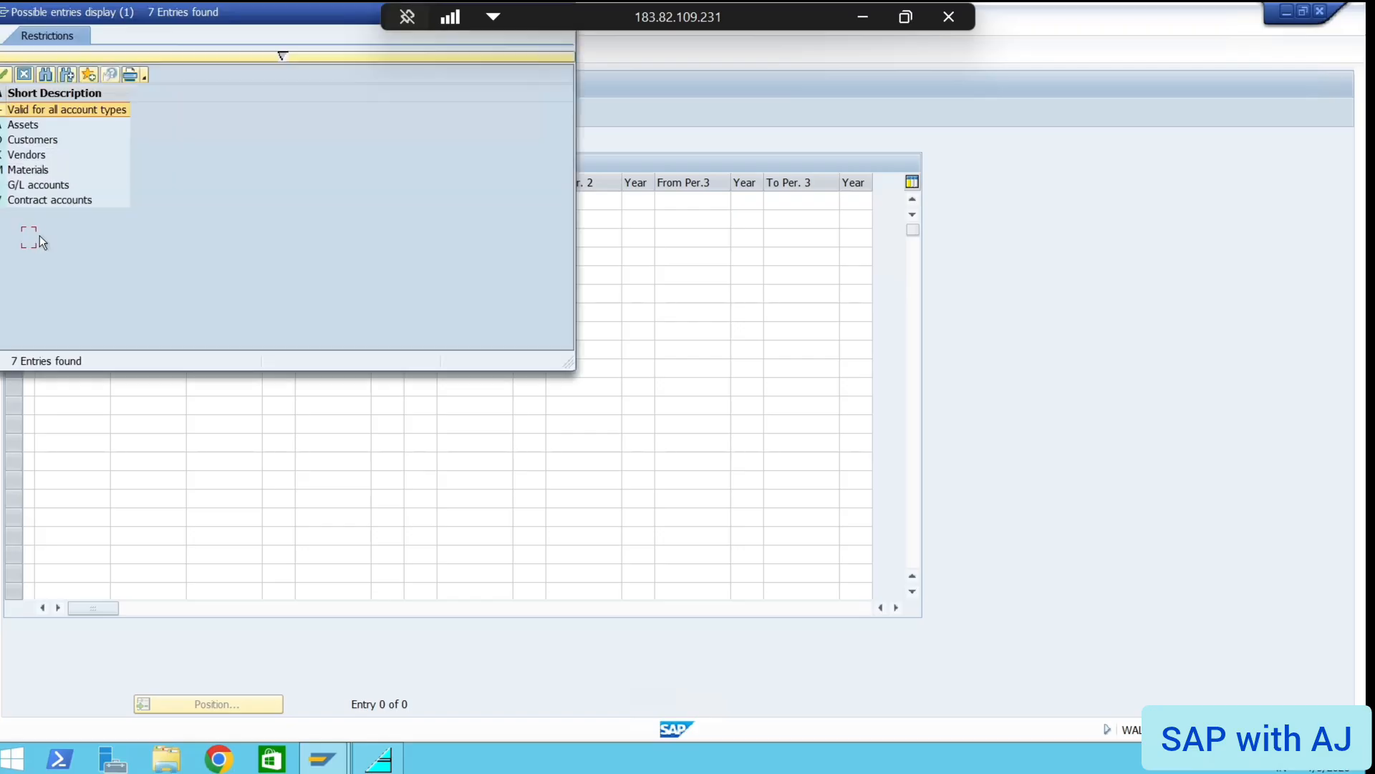
pyautogui.doubleClick(21, 141)
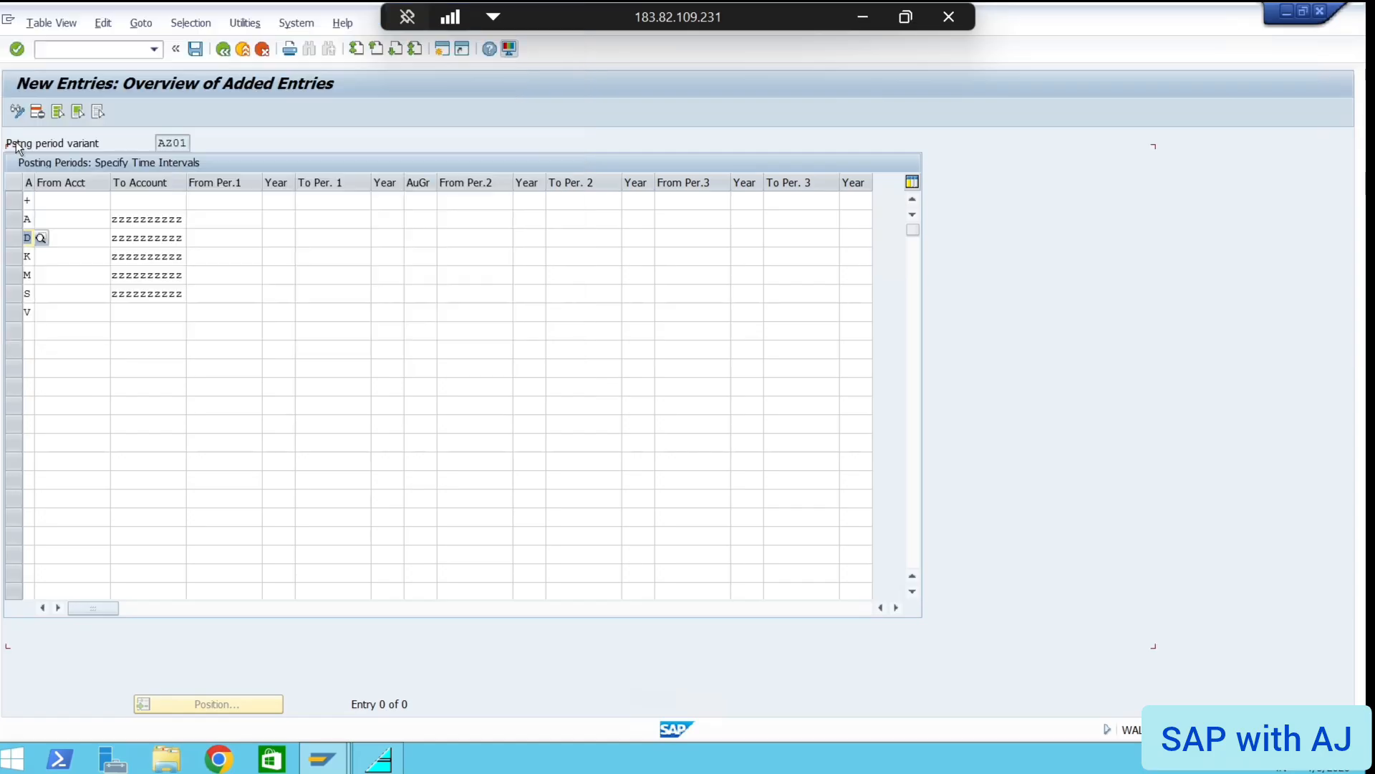
pyautogui.click(30, 256)
pyautogui.click(40, 256)
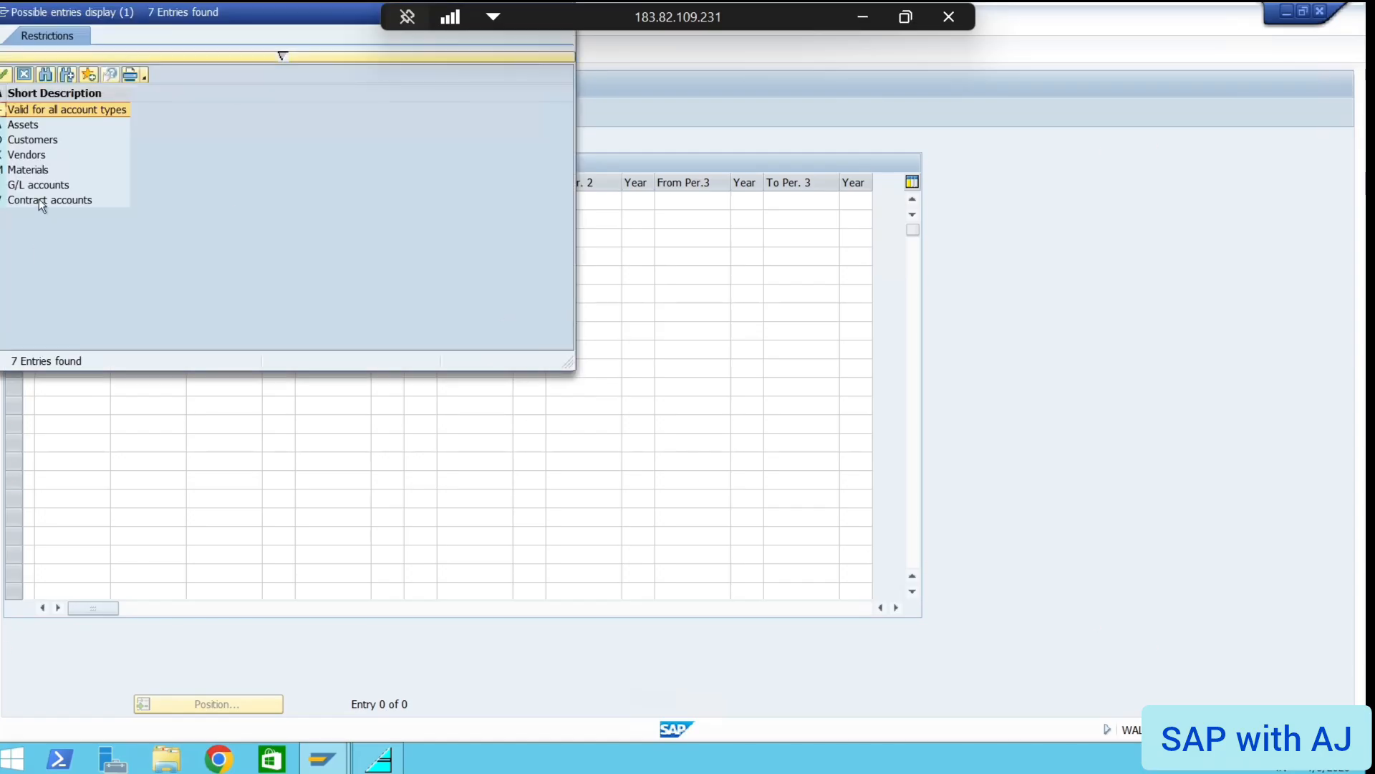
pyautogui.doubleClick(18, 157)
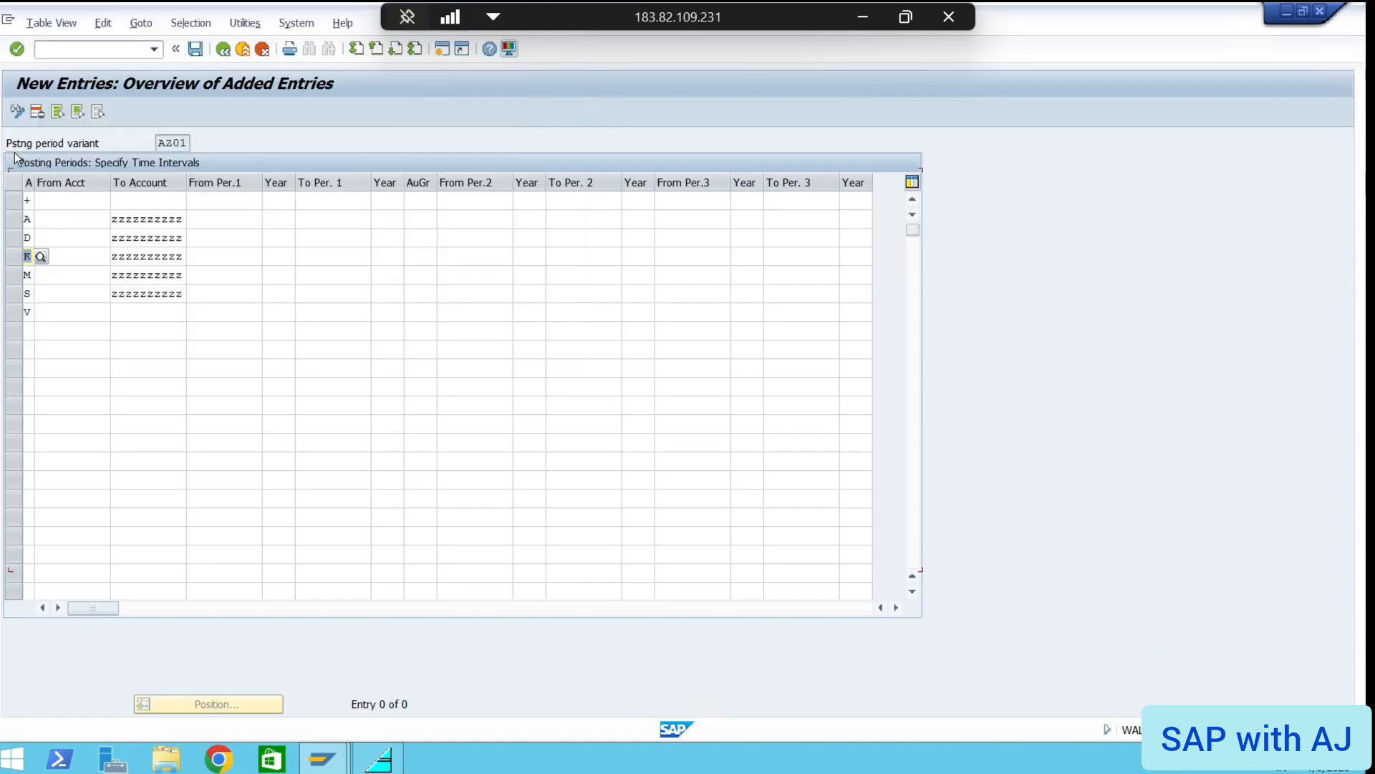
pyautogui.click(31, 293)
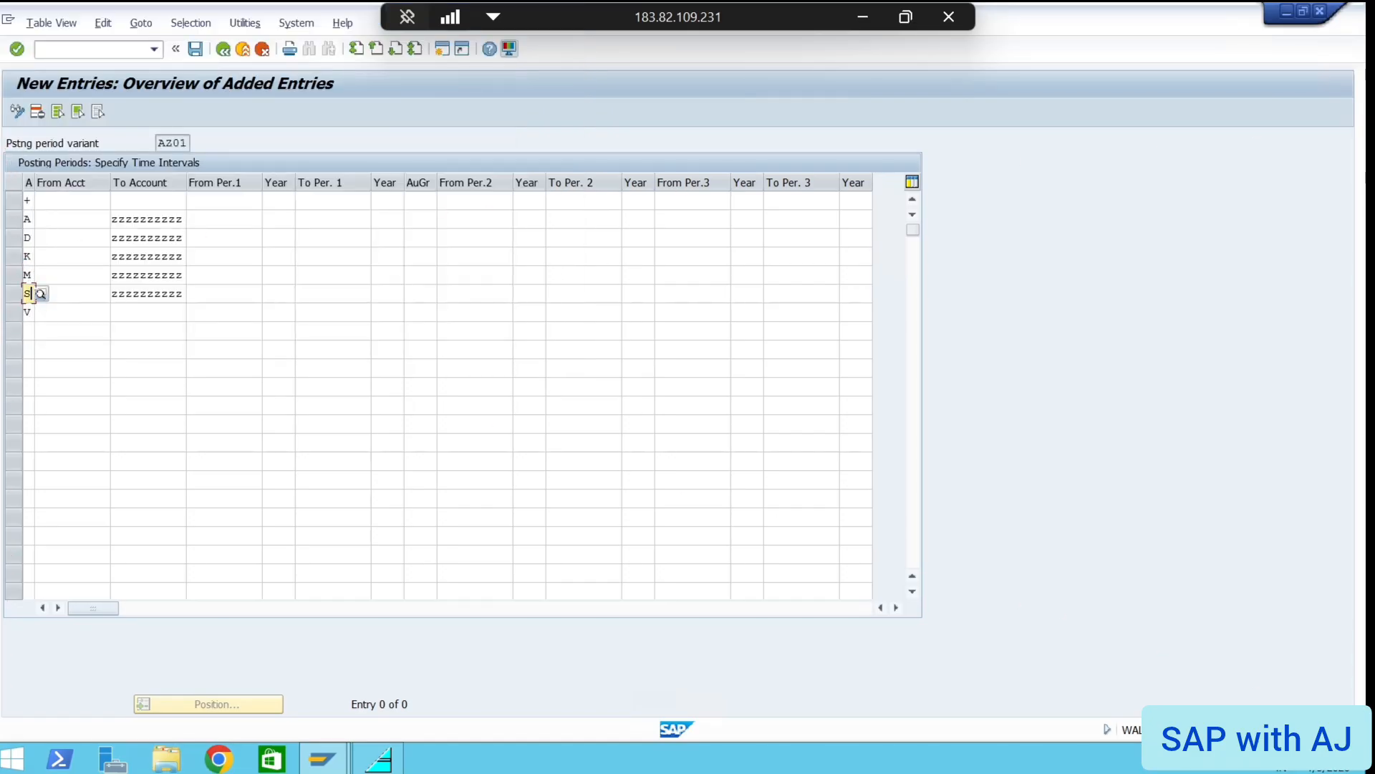
pyautogui.click(40, 293)
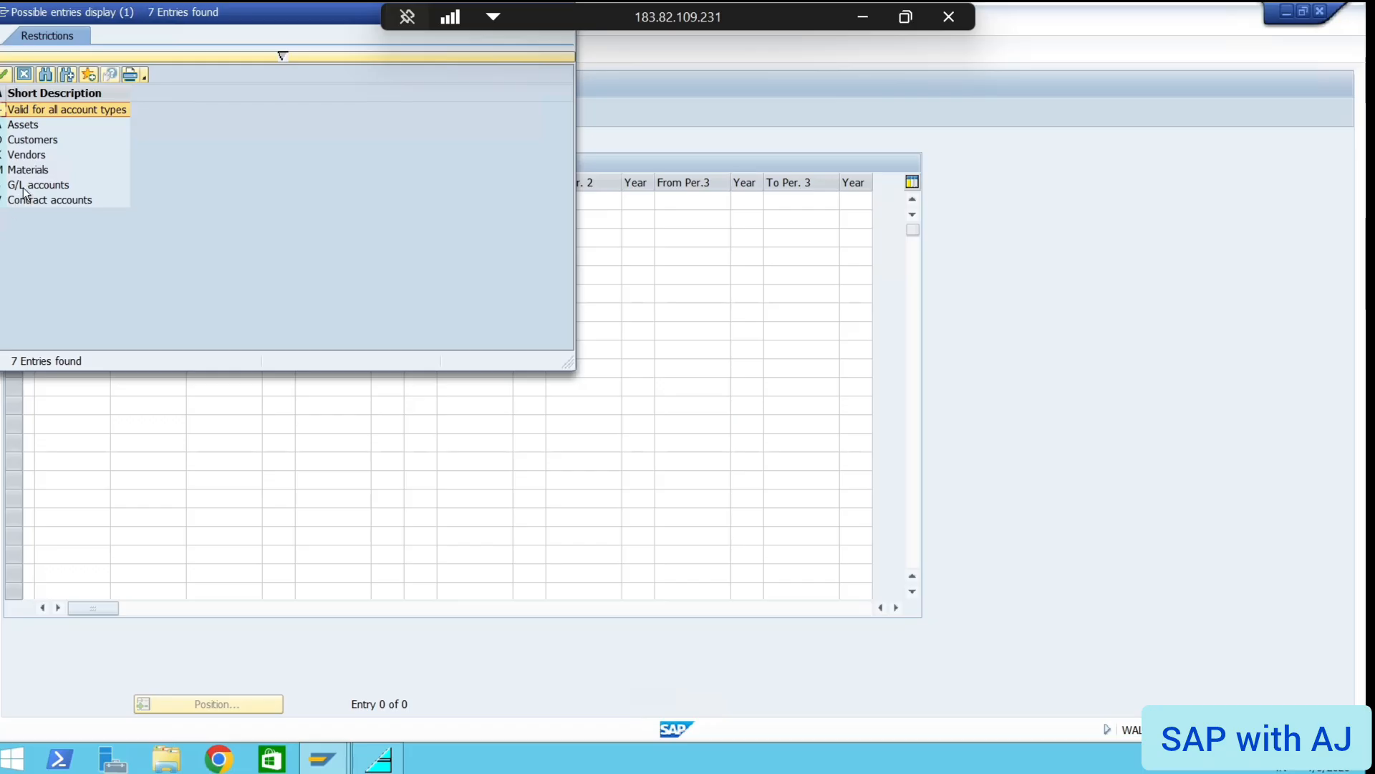
pyautogui.doubleClick(25, 187)
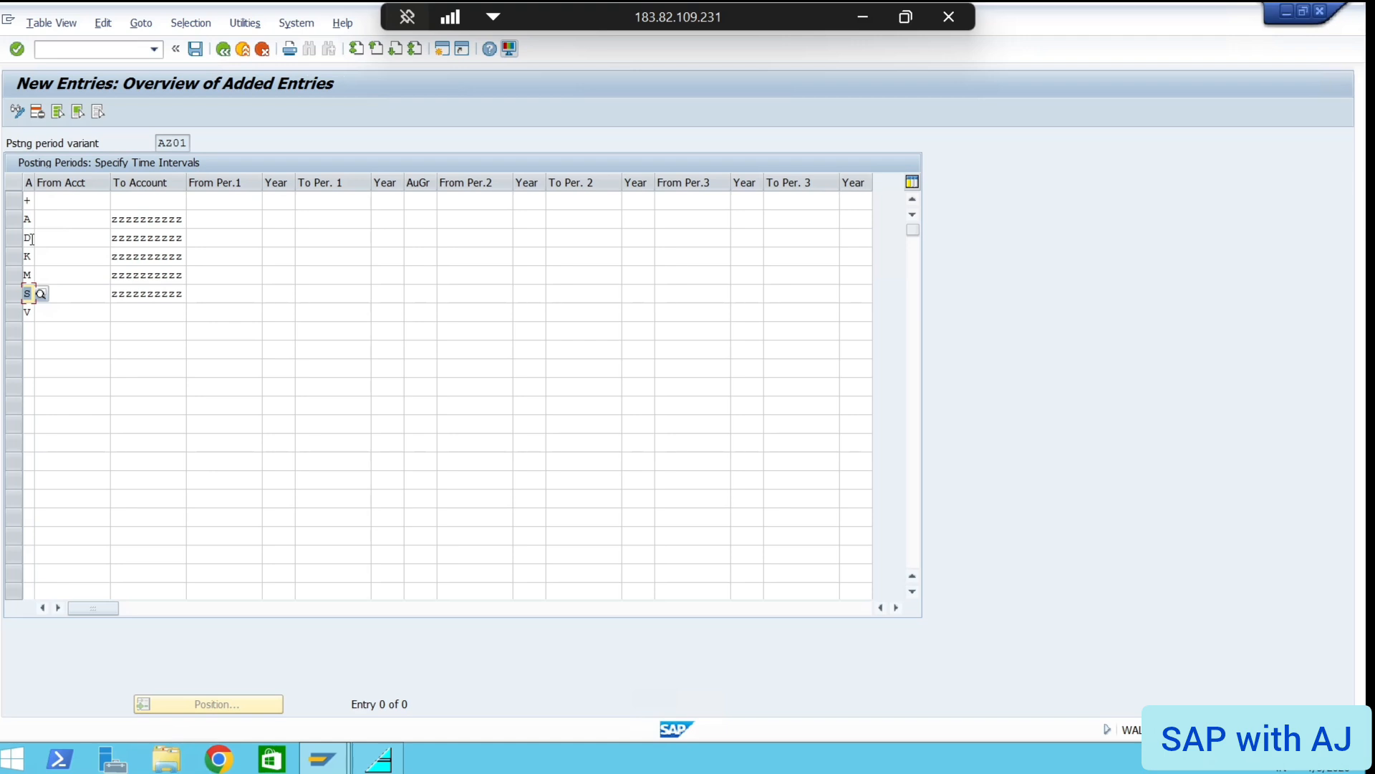
pyautogui.click(32, 312)
pyautogui.click(29, 199)
pyautogui.click(40, 201)
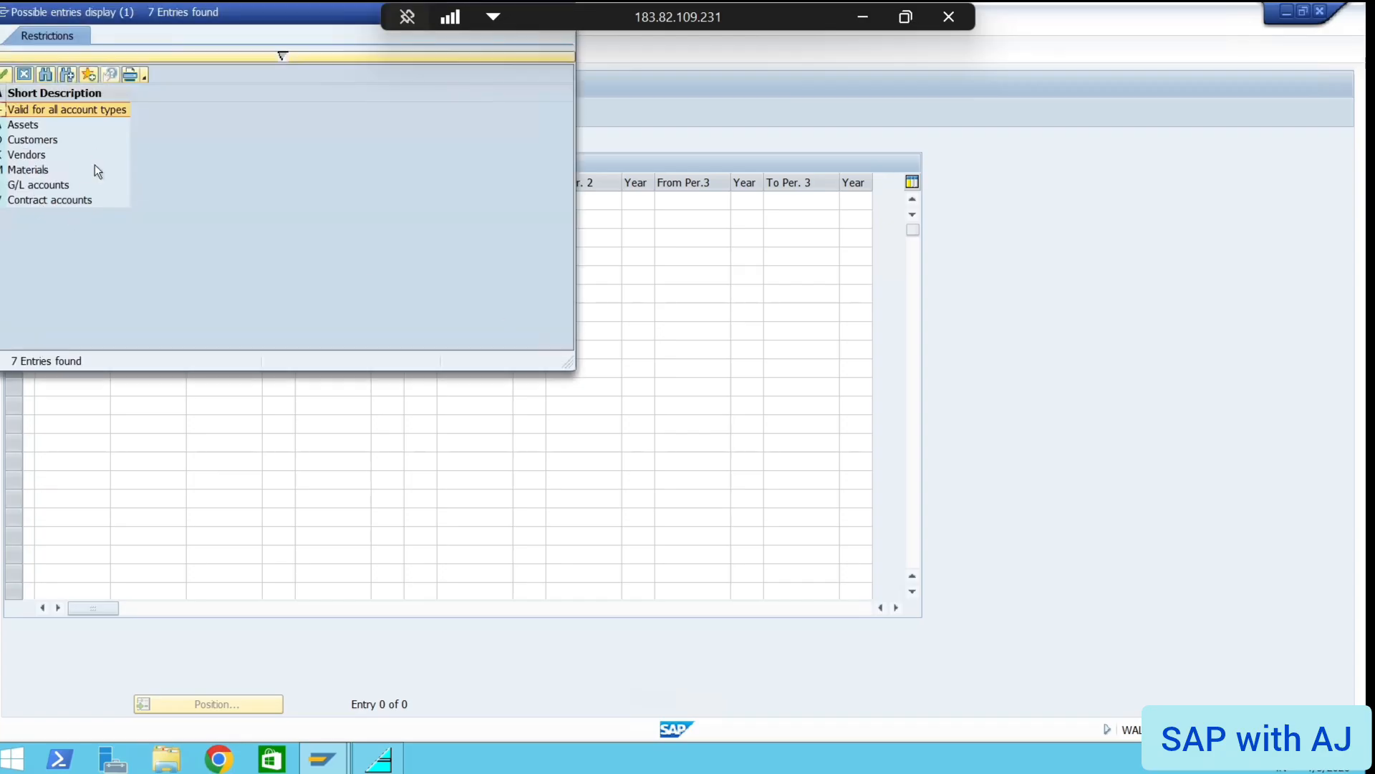
pyautogui.doubleClick(4, 117)
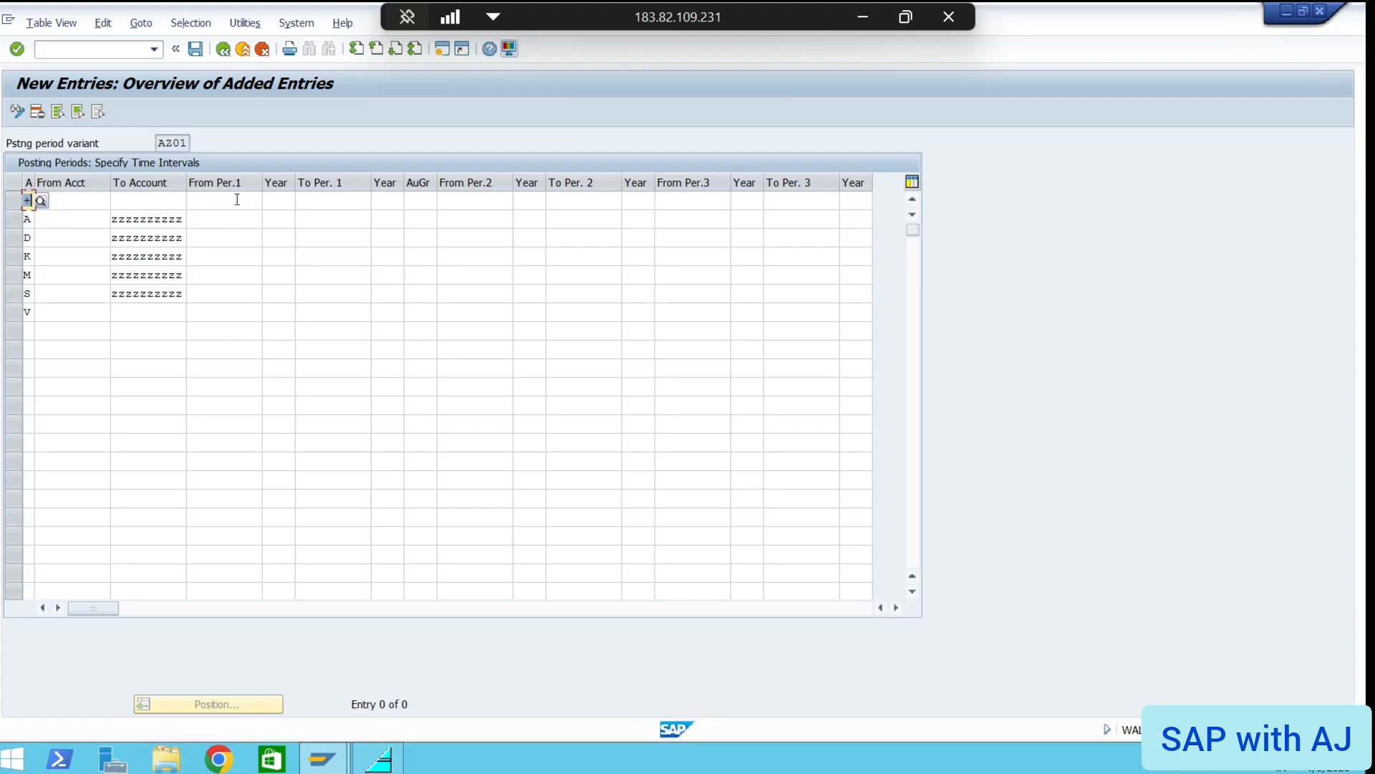
# Enter From Per.1 value 1 in all seven account-type rows
pyautogui.click(203, 199)
pyautogui.write('1')
pyautogui.press('Down')
pyautogui.write('1')
pyautogui.press('Down')
pyautogui.write('1')
pyautogui.press('Down')
pyautogui.write('1')
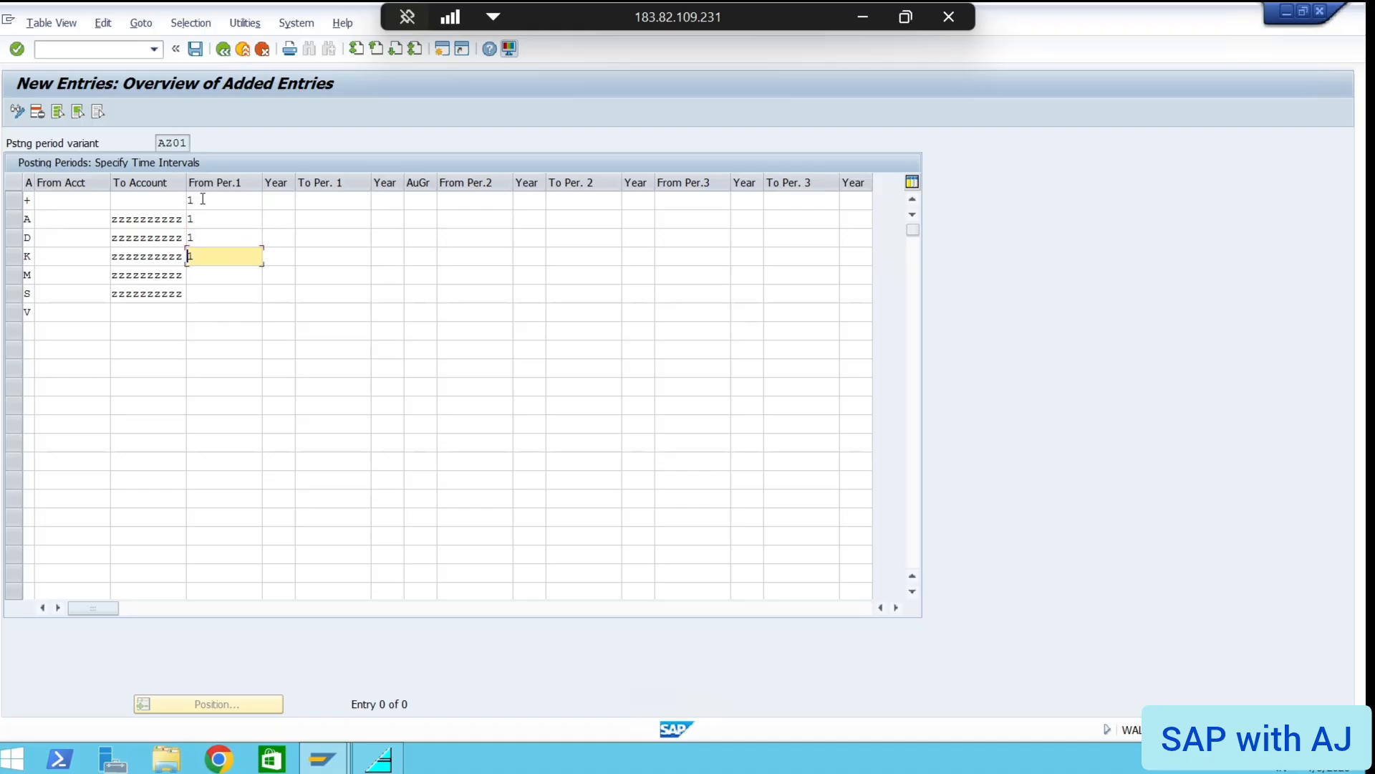
pyautogui.press('Down')
pyautogui.write('1')
pyautogui.press('Down')
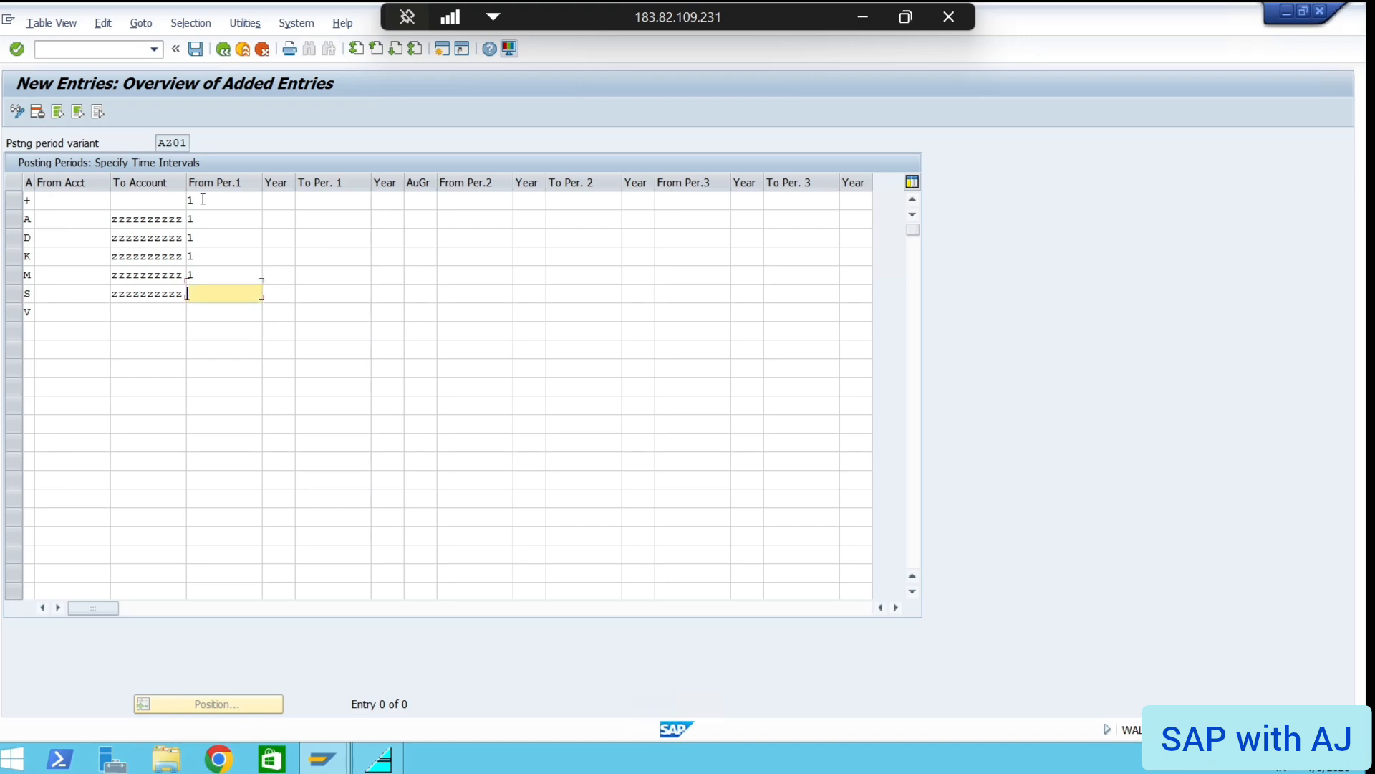
pyautogui.write('1')
pyautogui.press('Down')
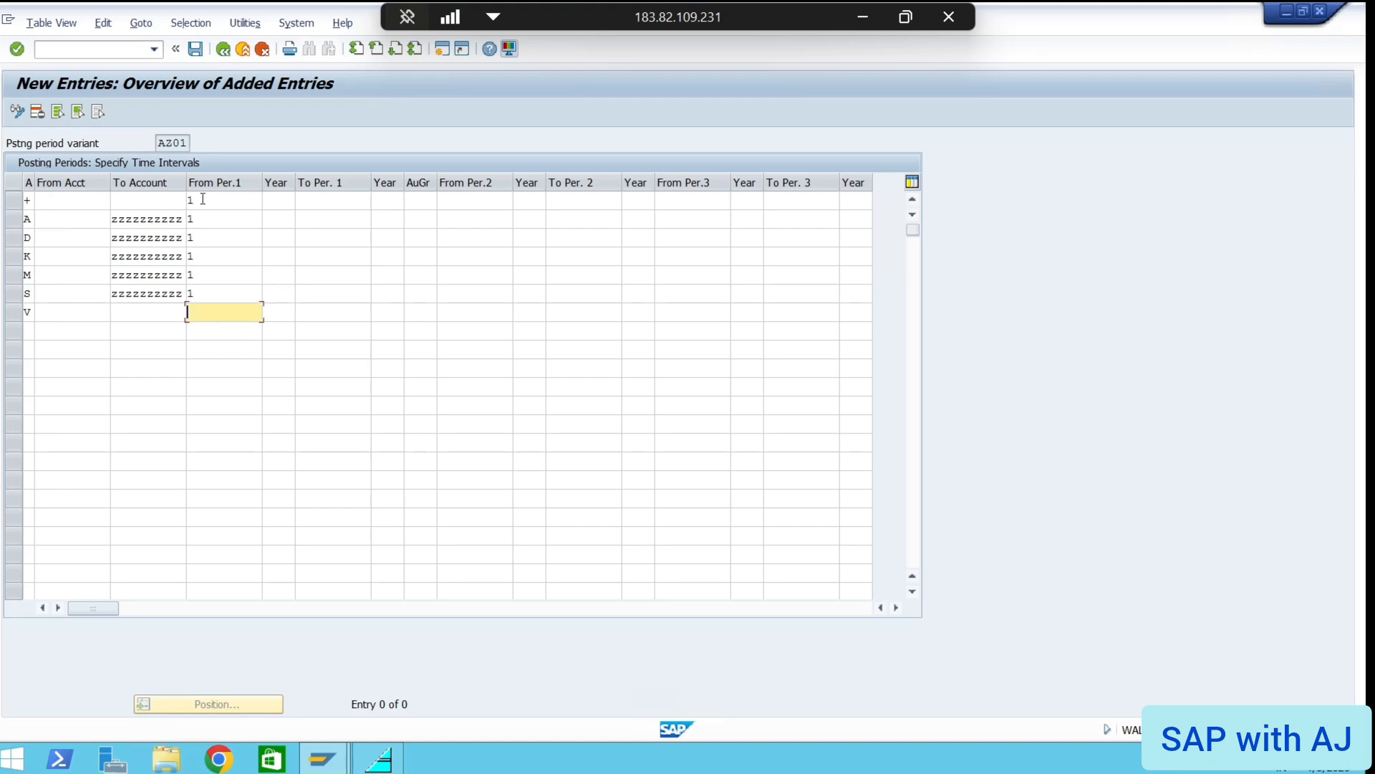
pyautogui.write('1')
# Enter starting Year 2025 in all seven account-type rows
pyautogui.click(276, 201)
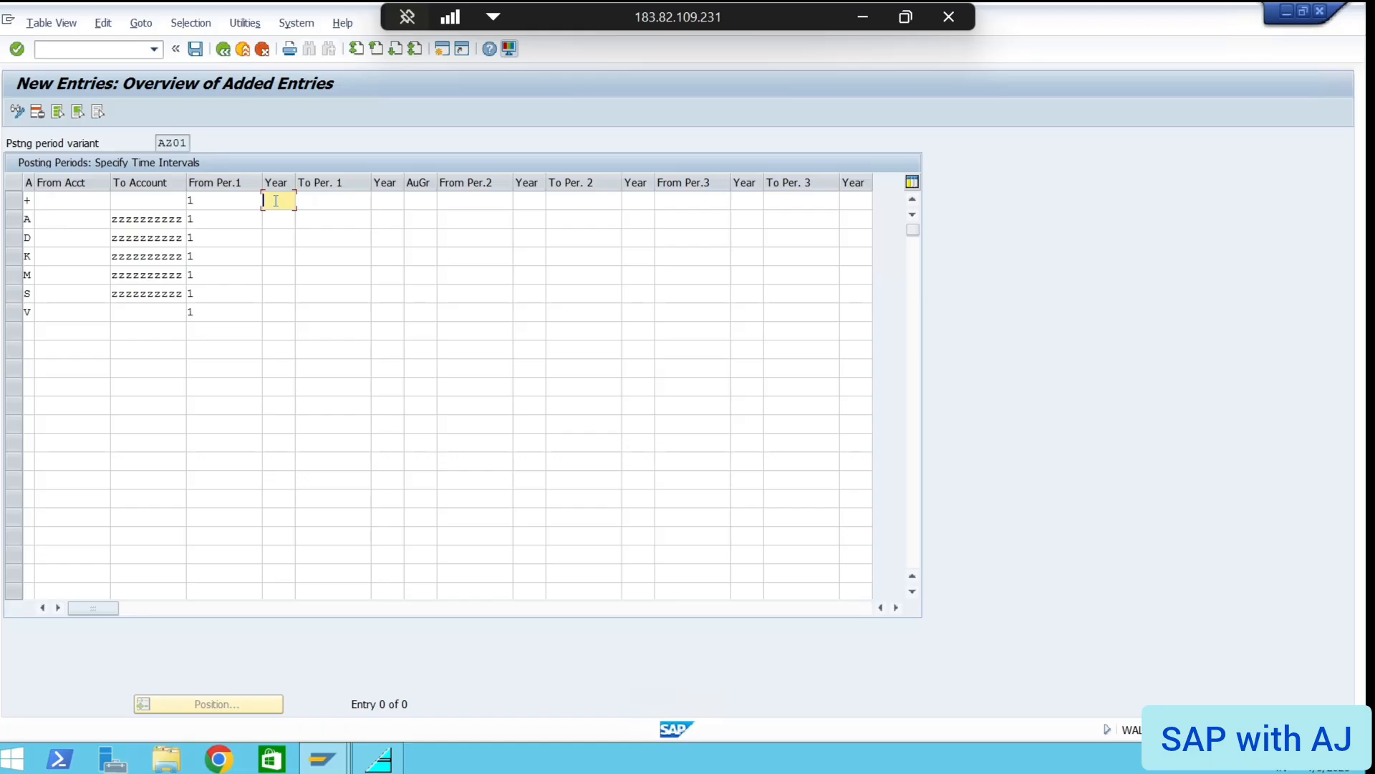
pyautogui.write('2025')
pyautogui.press('Down')
pyautogui.write('2025')
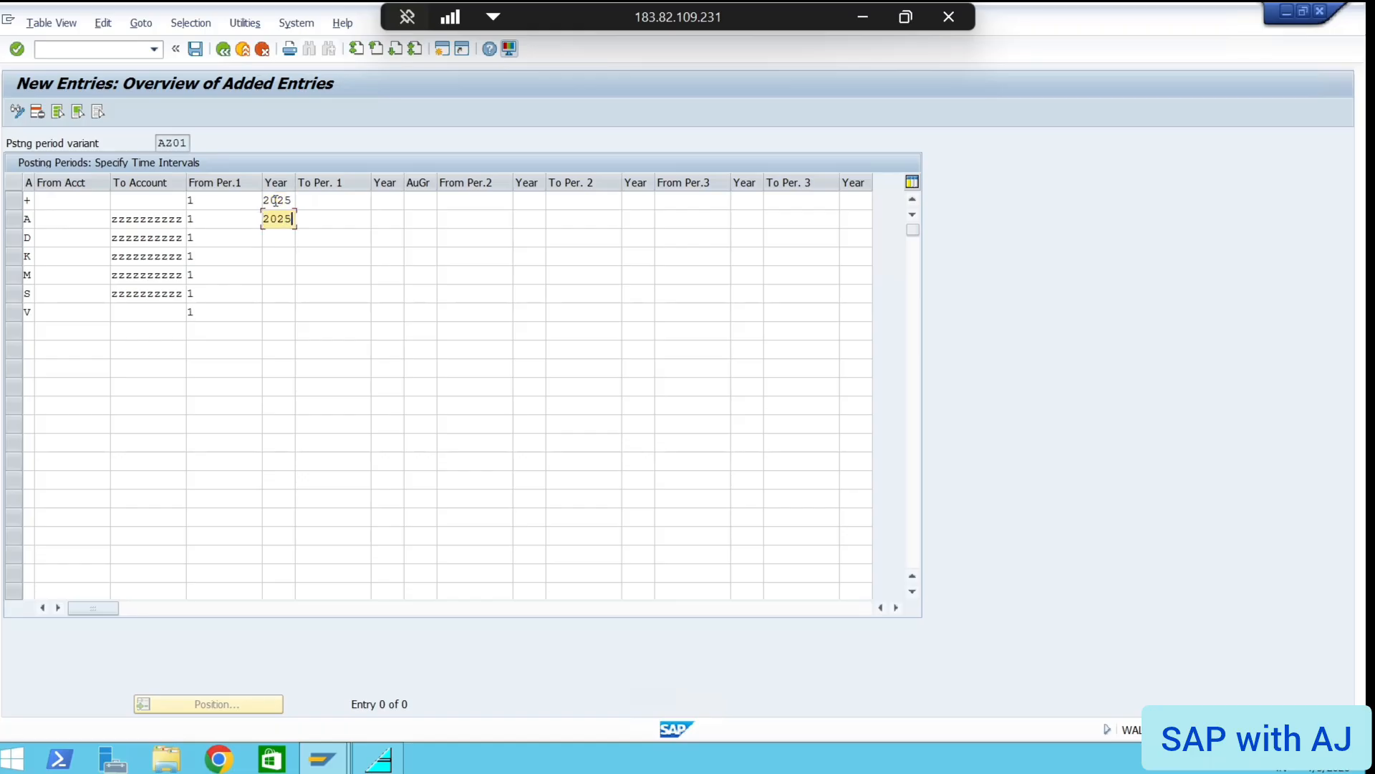
pyautogui.press('Down')
pyautogui.write('2025')
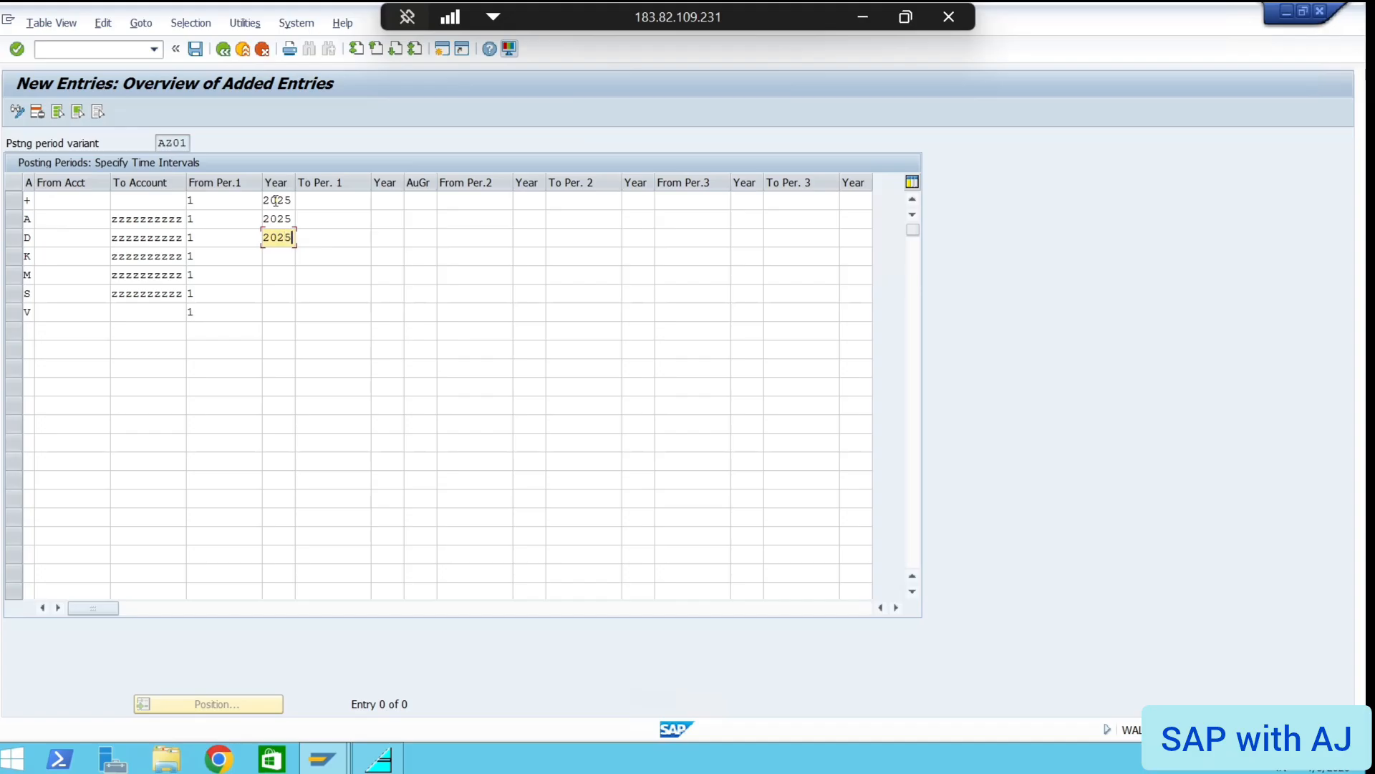
pyautogui.press('Down')
pyautogui.write('2025')
pyautogui.press('Down')
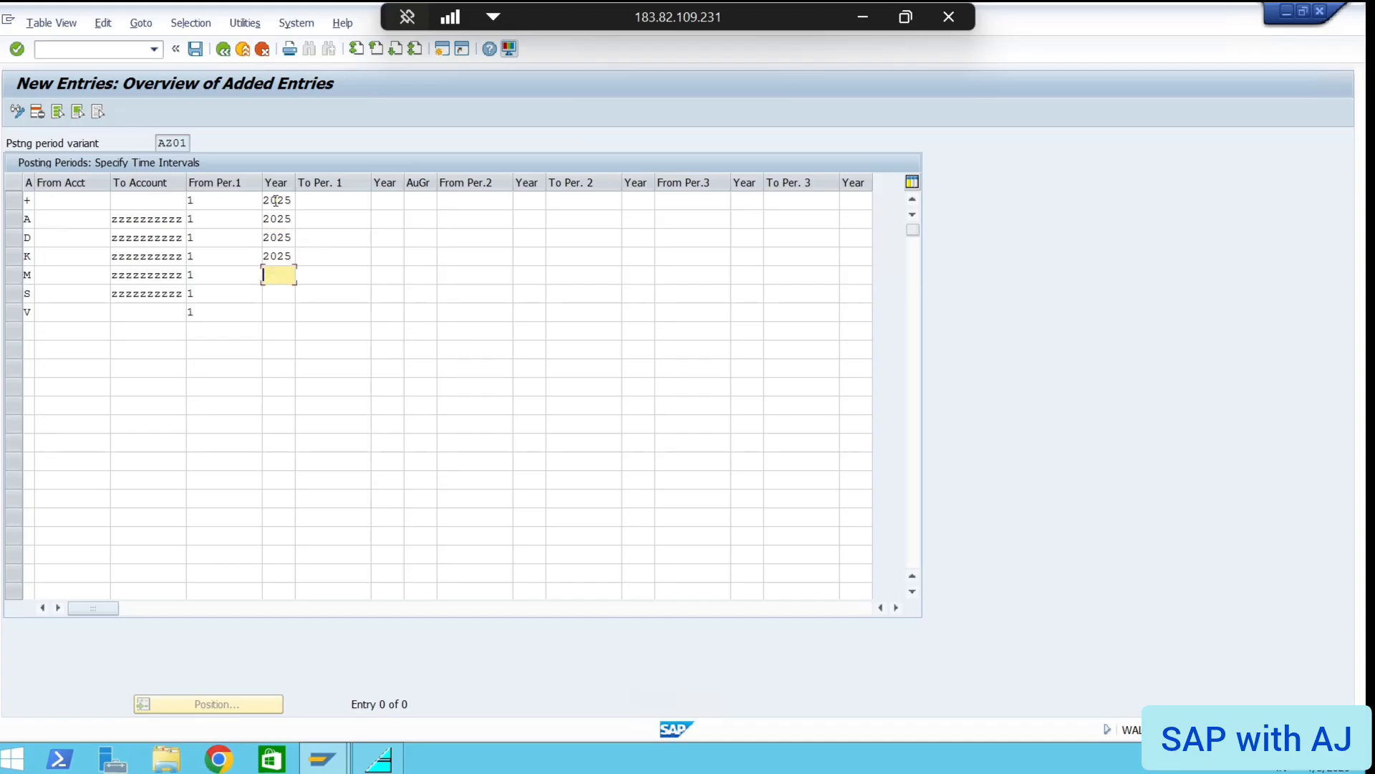
pyautogui.write('2025')
pyautogui.press('Down')
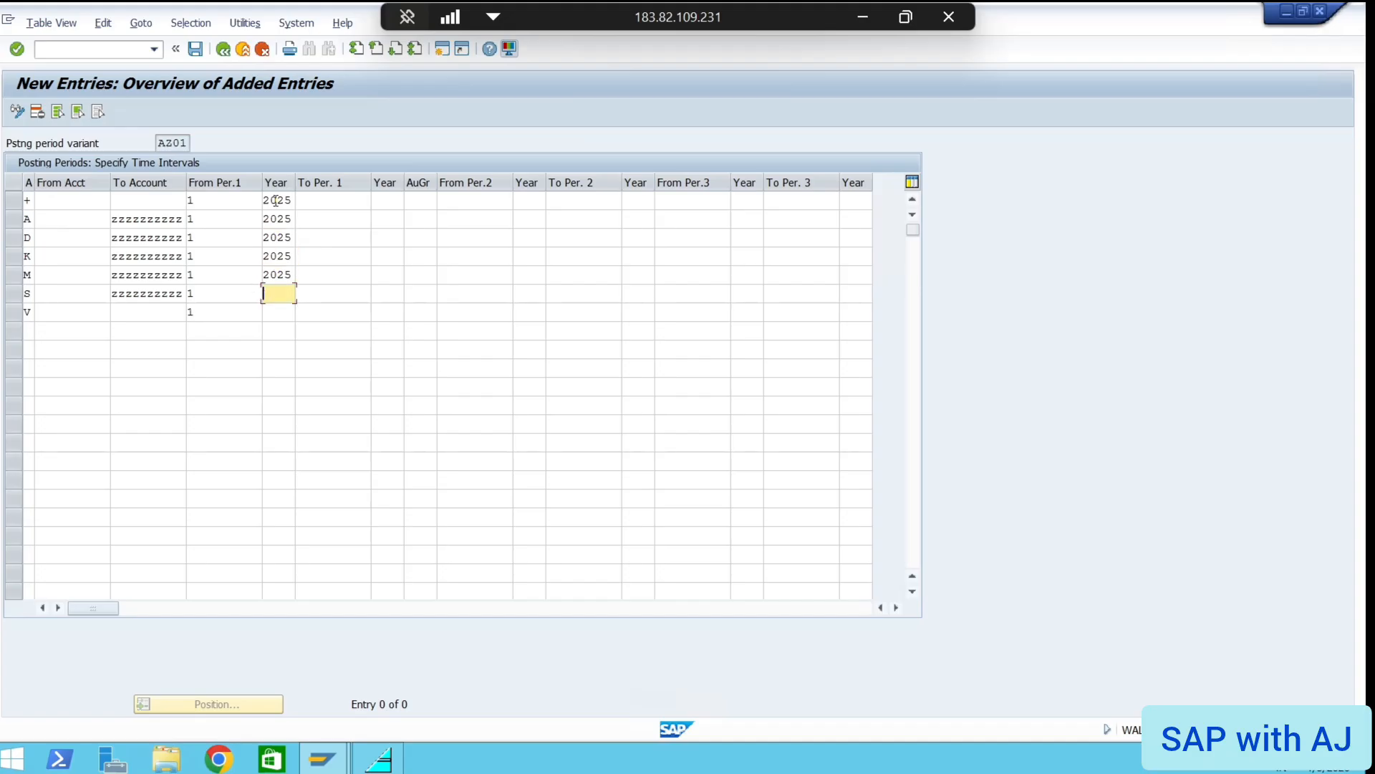
pyautogui.write('2025')
pyautogui.press('Down')
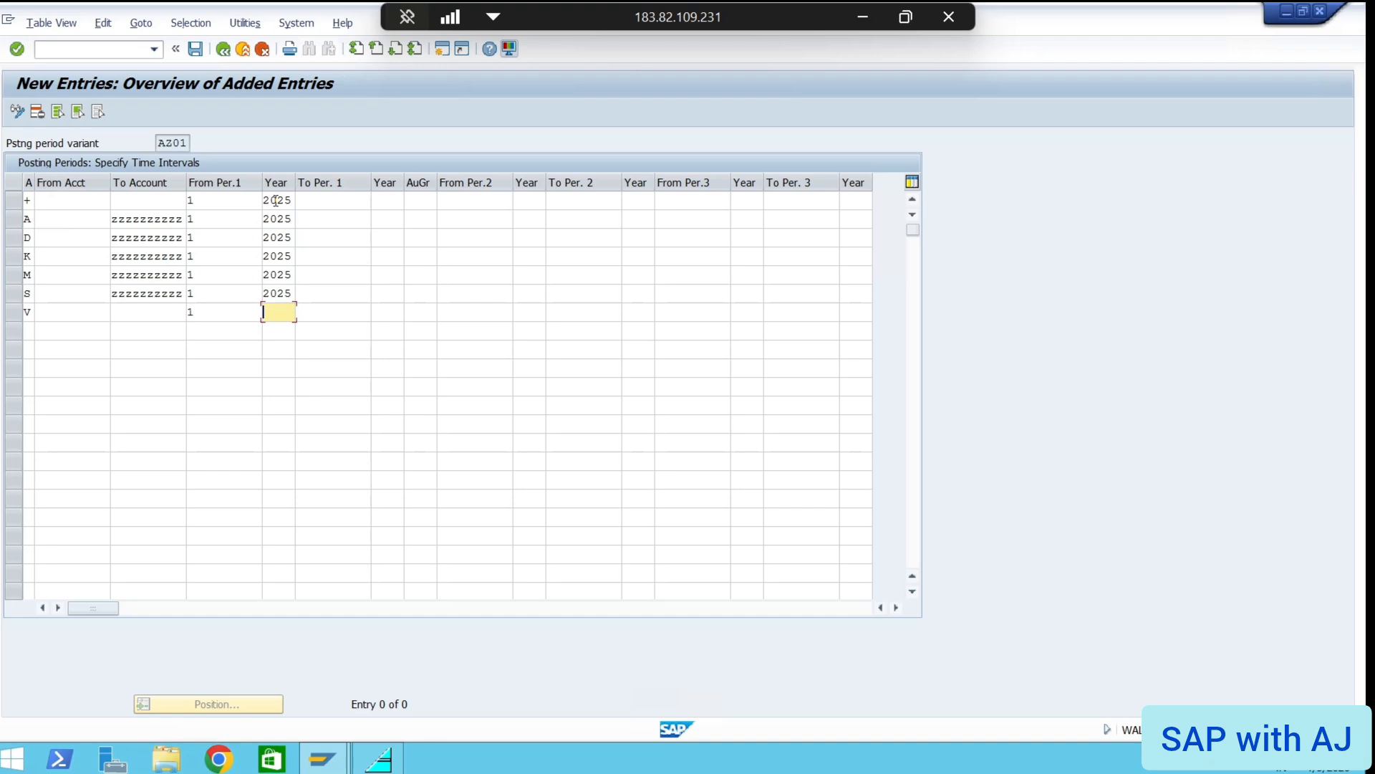
pyautogui.write('2025')
# Enter 12 as To Per. 1 on all seven AZ01 rows, + through V
pyautogui.click(327, 200)
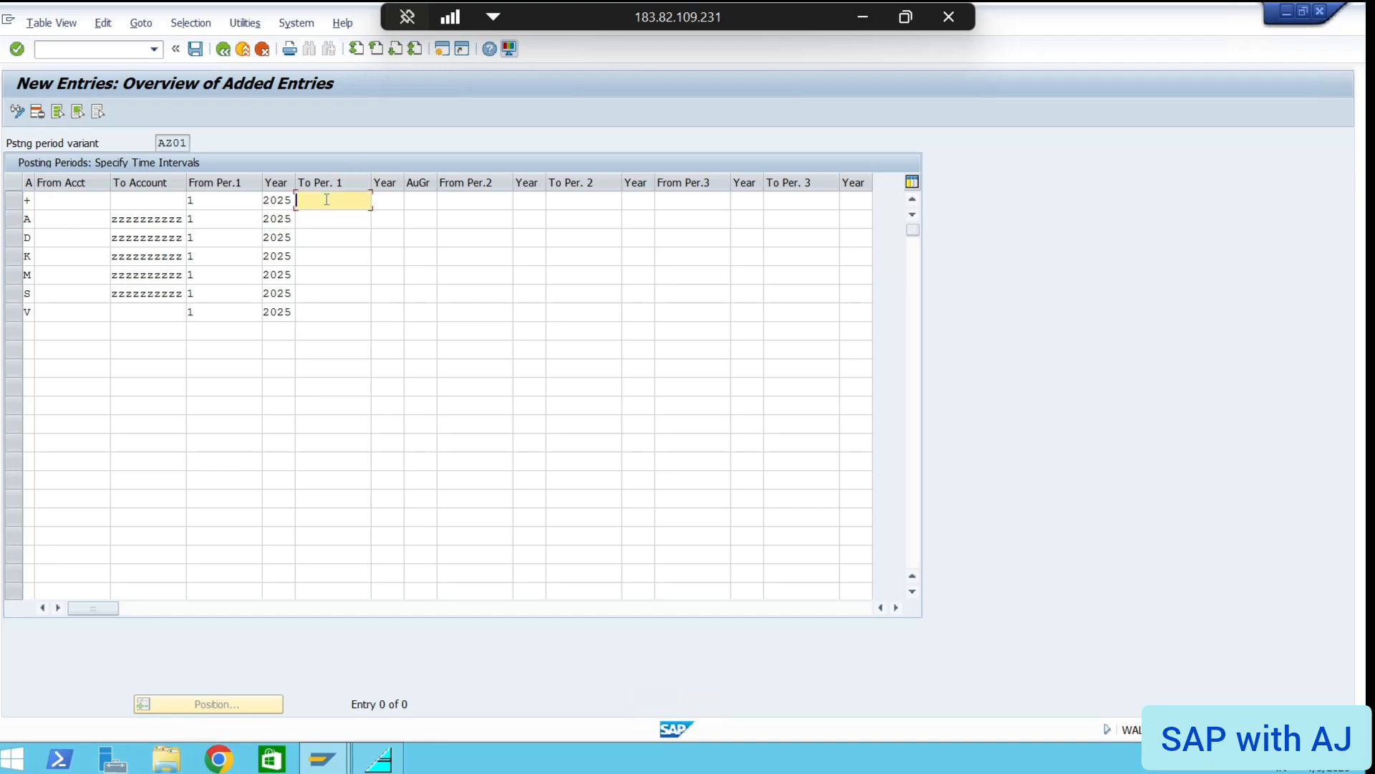
pyautogui.write('12')
pyautogui.press('Down')
pyautogui.write('12')
pyautogui.press('Down')
pyautogui.write('12')
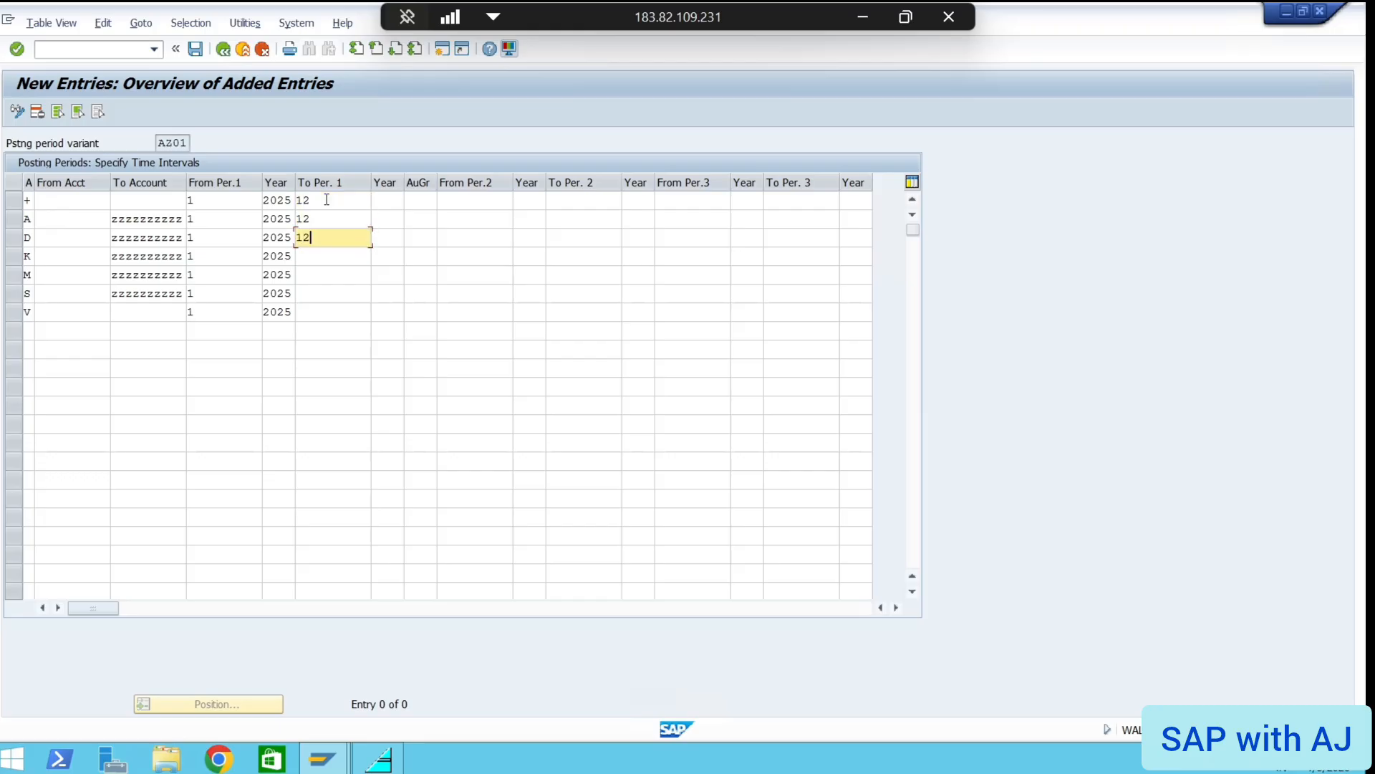
pyautogui.press('Down')
pyautogui.write('12')
pyautogui.press('Down')
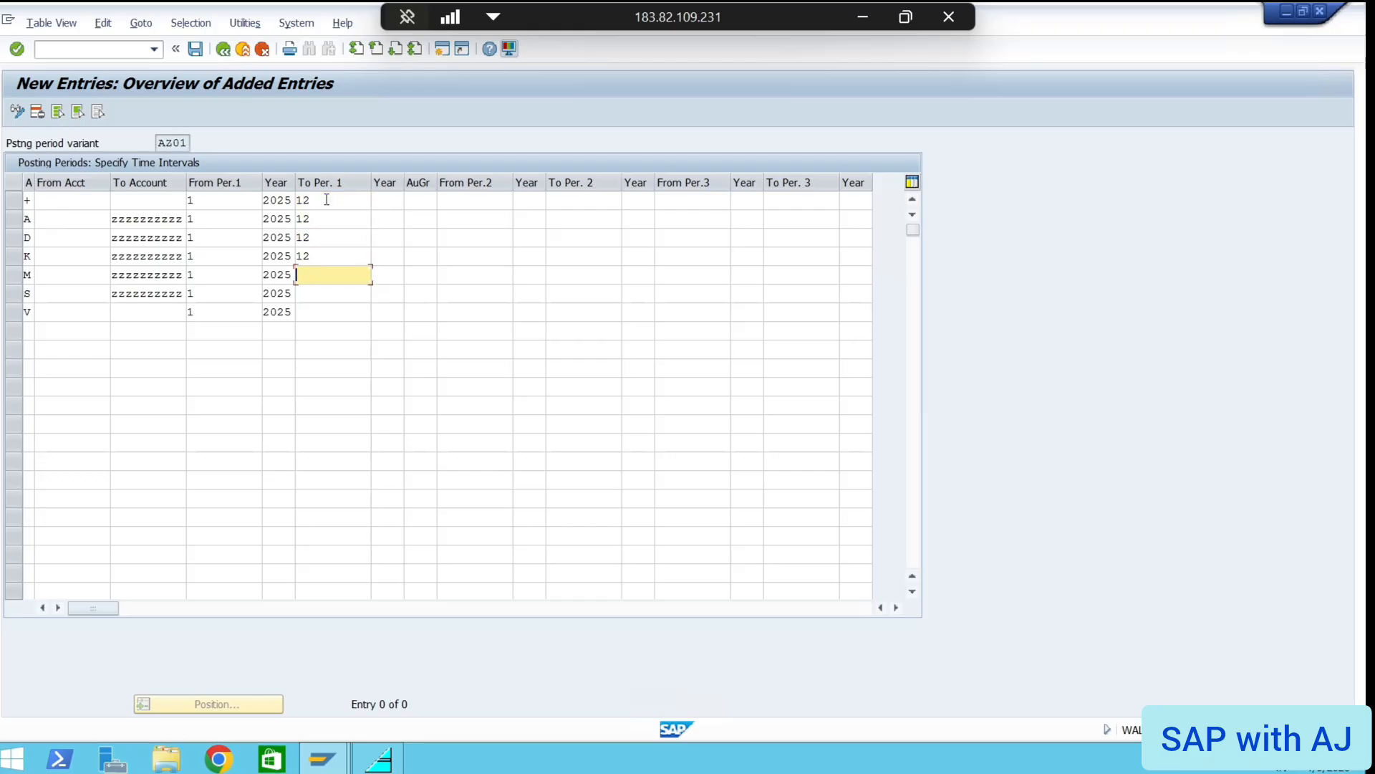
pyautogui.write('12')
pyautogui.press('Down')
pyautogui.write('12')
pyautogui.press('Down')
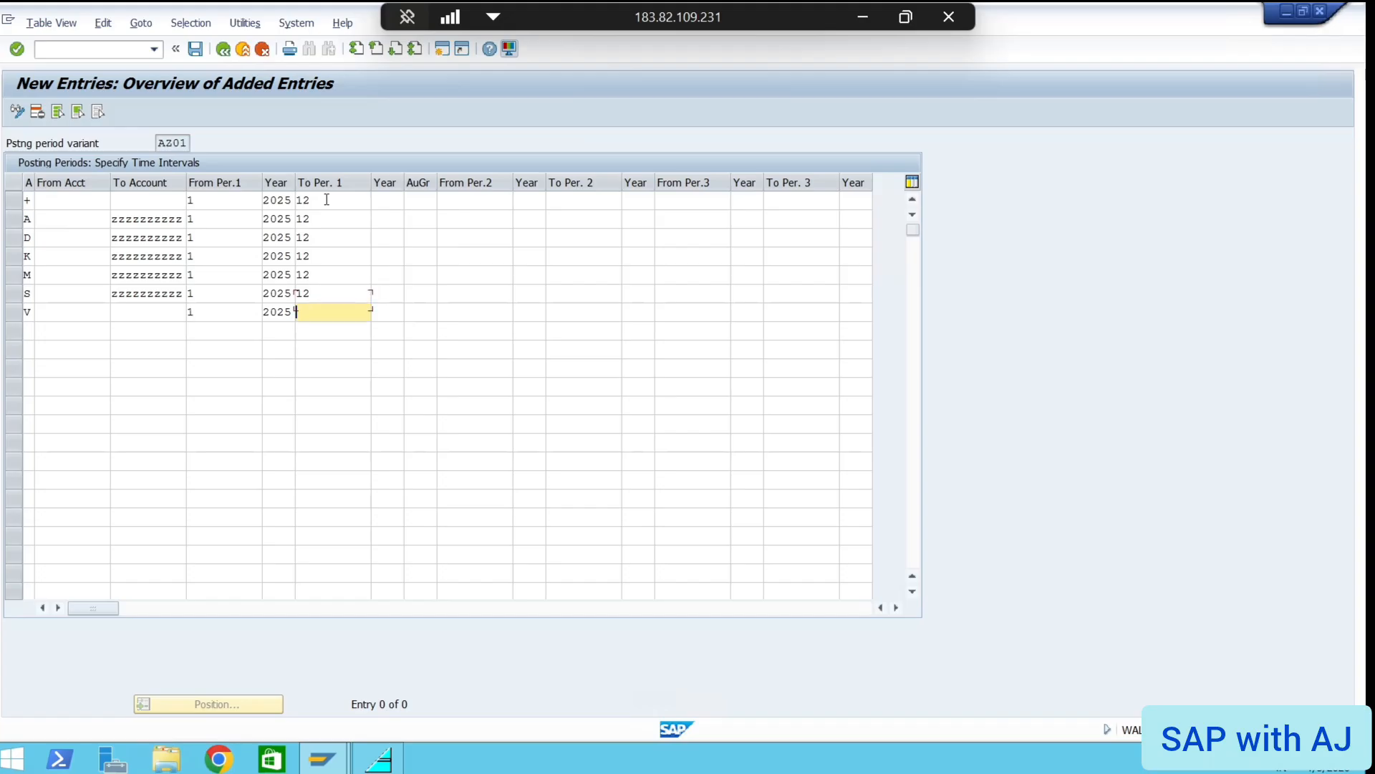
pyautogui.write('12')
# Enter 2026 as the closing year of period 12 on rows + through S
pyautogui.click(391, 201)
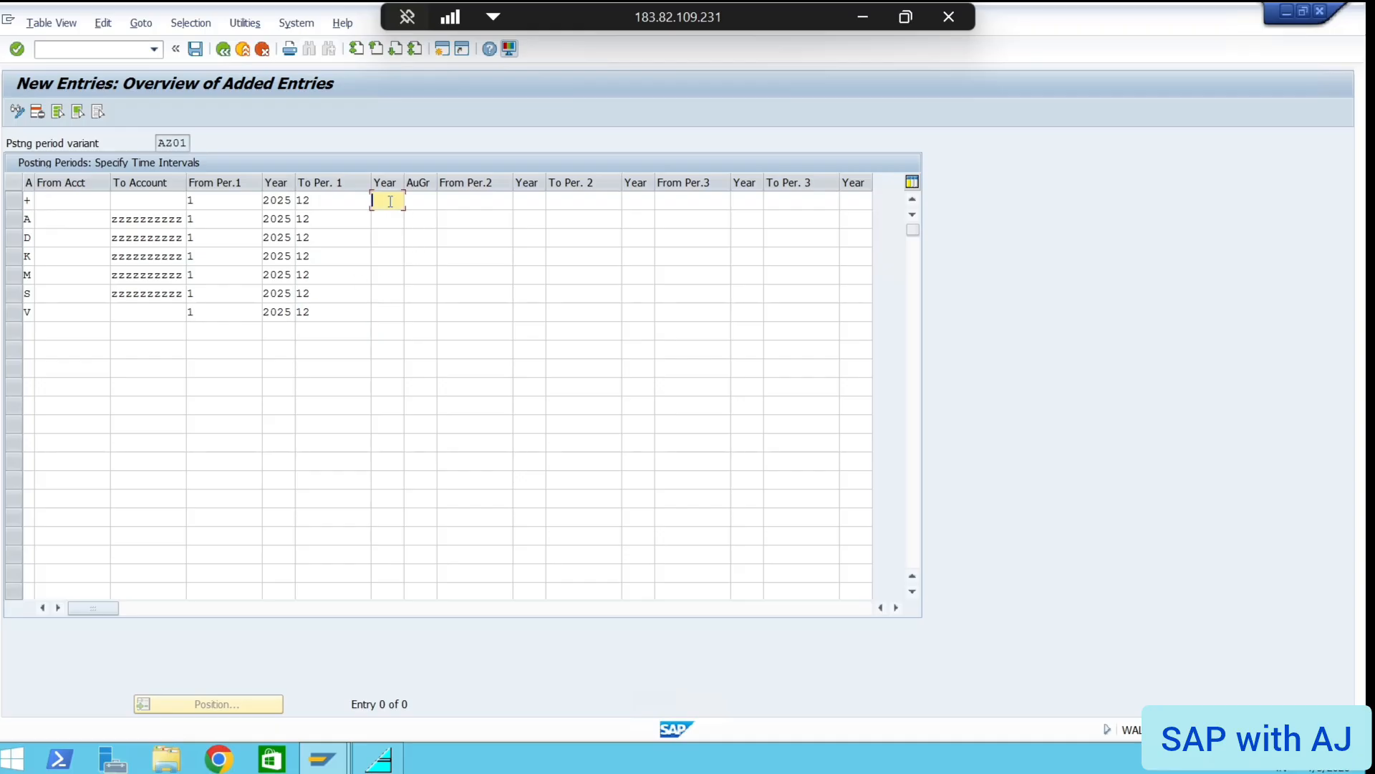
pyautogui.write('2026')
pyautogui.press('Down')
pyautogui.write('2026')
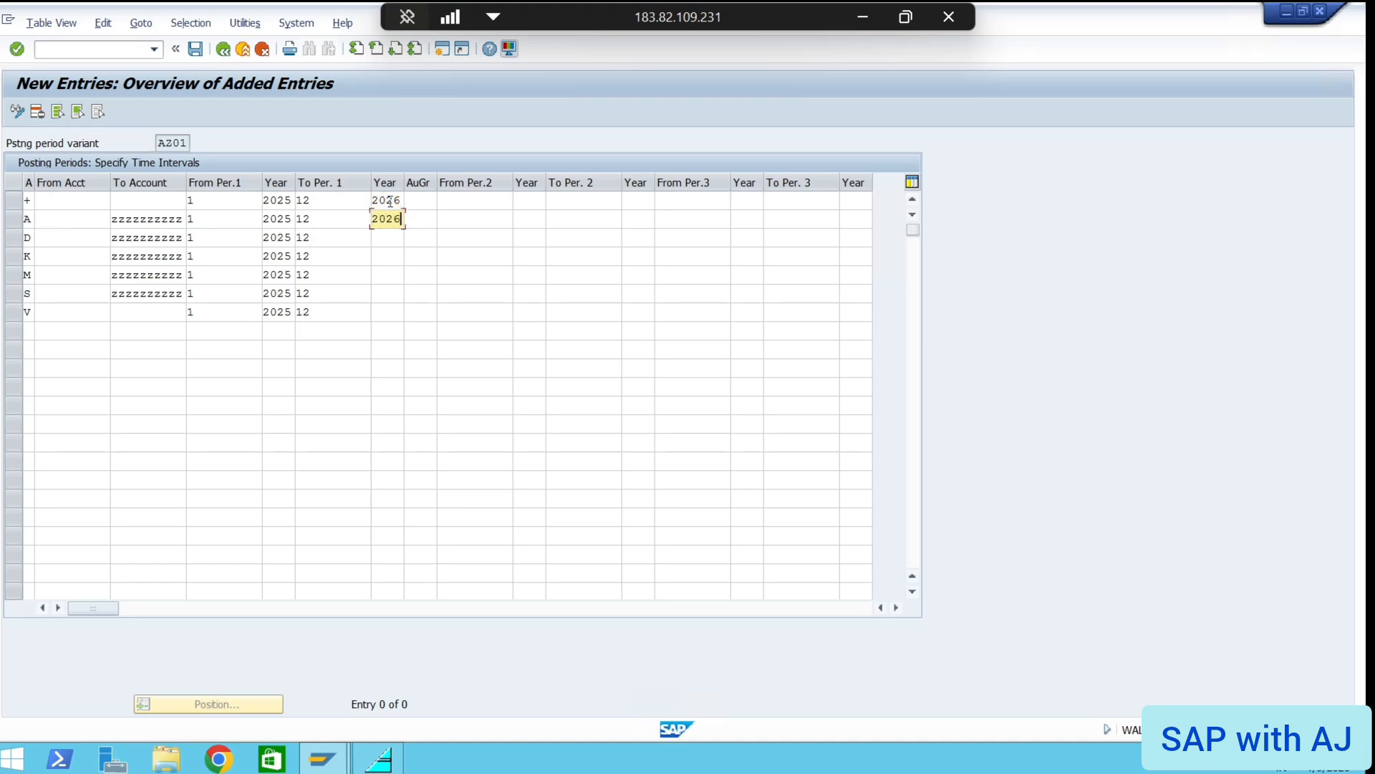
pyautogui.press('Down')
pyautogui.write('2026')
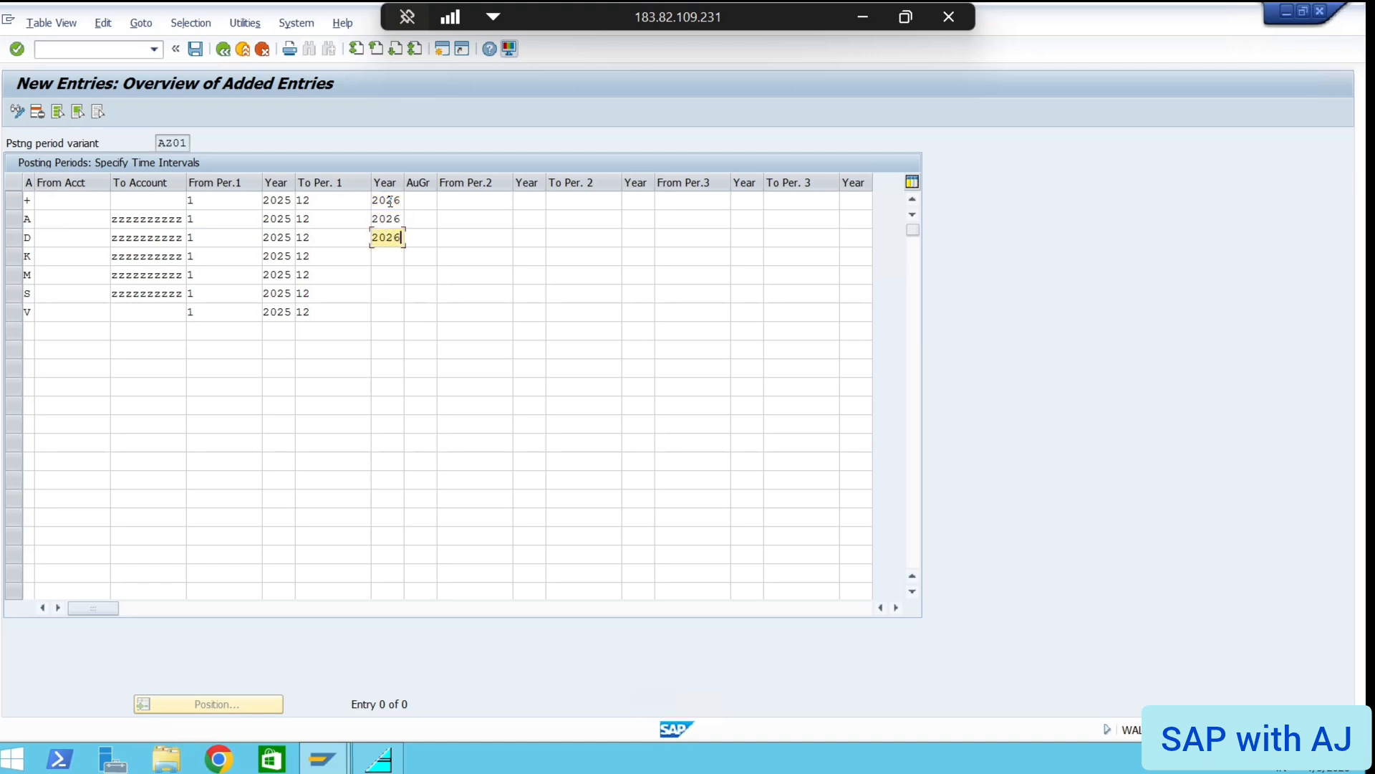
pyautogui.press('Down')
pyautogui.write('2026')
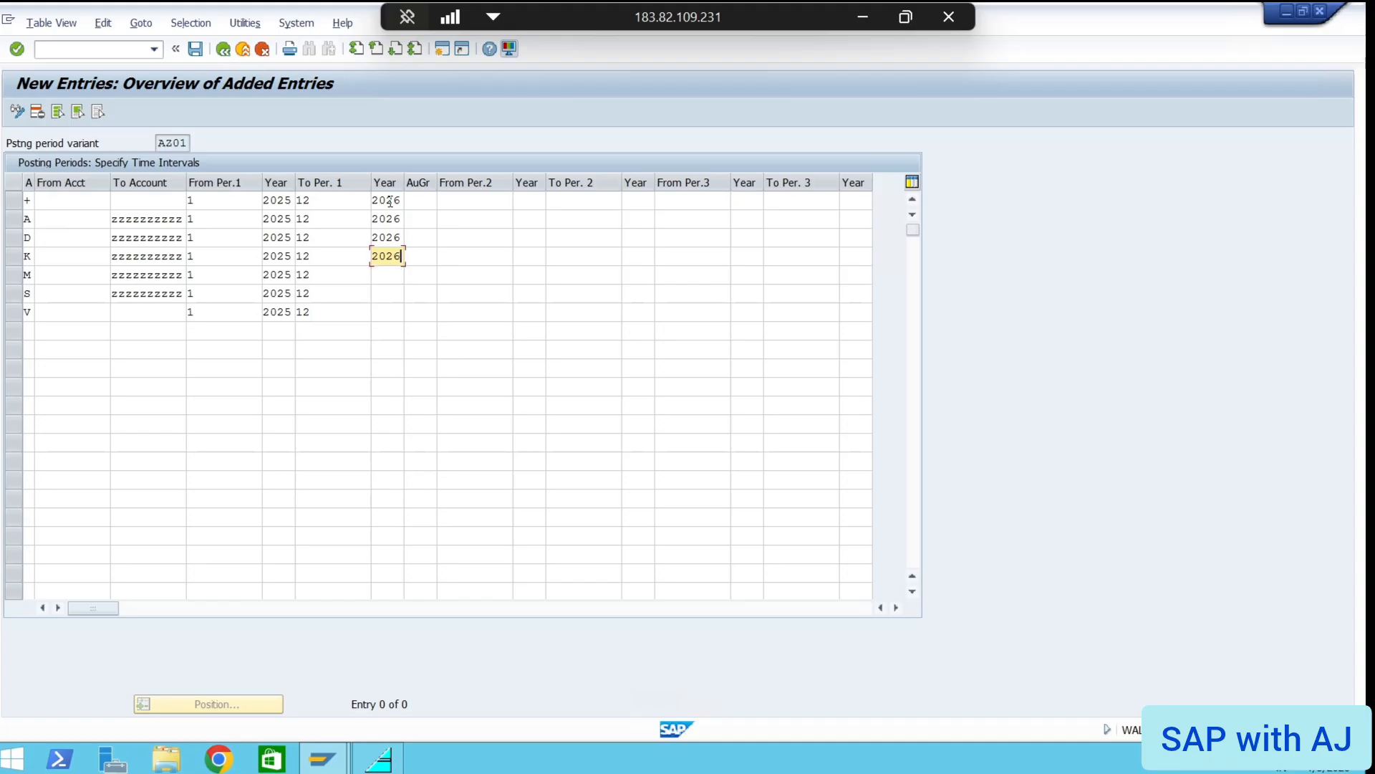
pyautogui.press('Down')
pyautogui.write('2026')
pyautogui.press('Down')
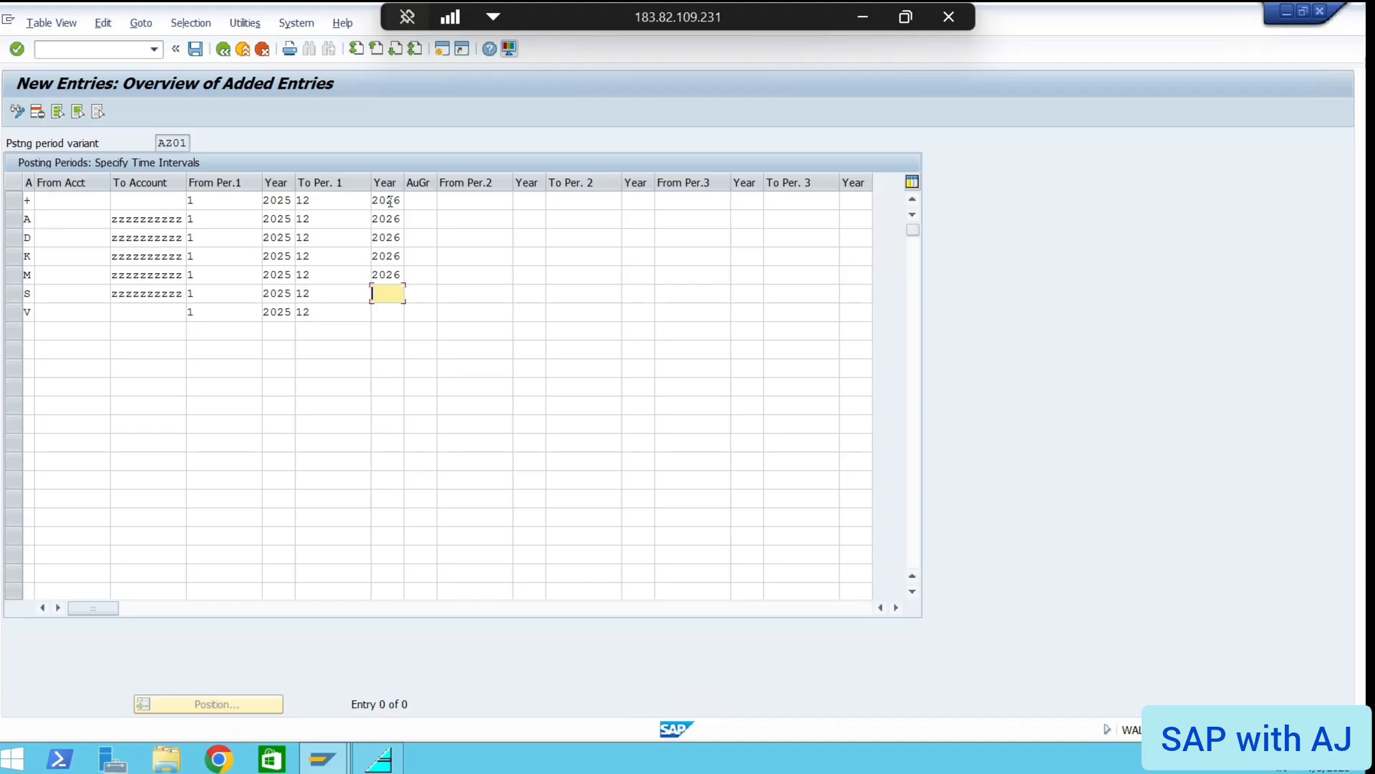
pyautogui.write('2026')
pyautogui.press('Down')
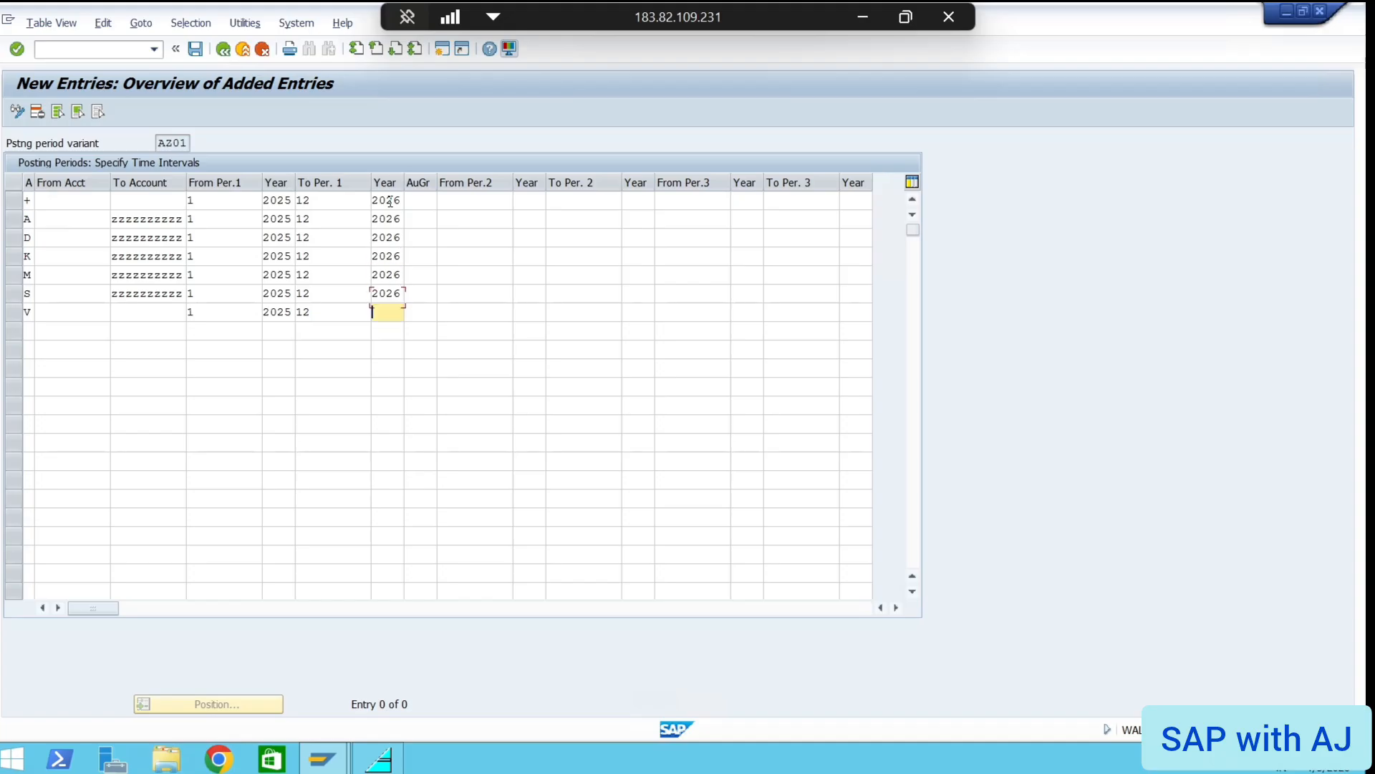
pyautogui.write('2026')
# Enter 13 as From Per.2 on every row, erasing the stray 13 below row V
pyautogui.click(463, 201)
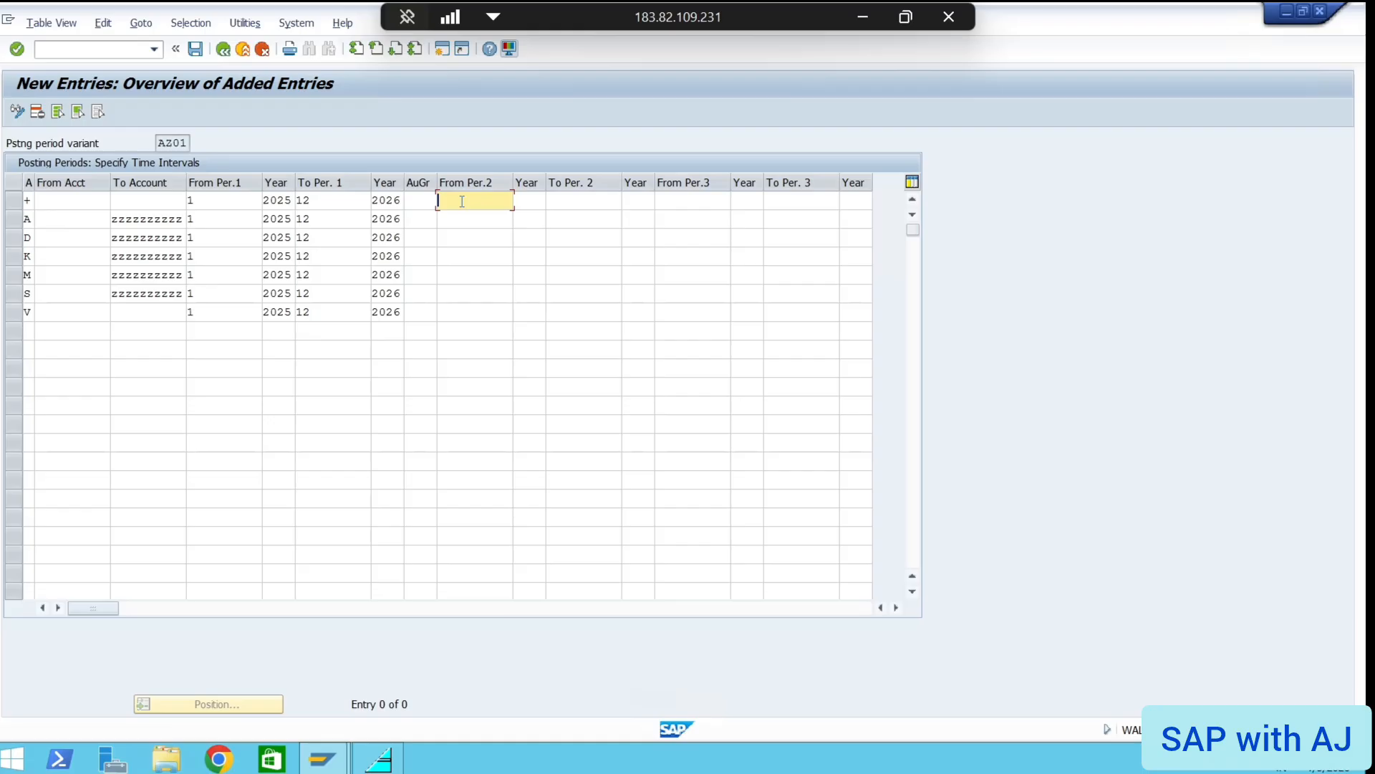
pyautogui.write('13')
pyautogui.press('Down')
pyautogui.write('13')
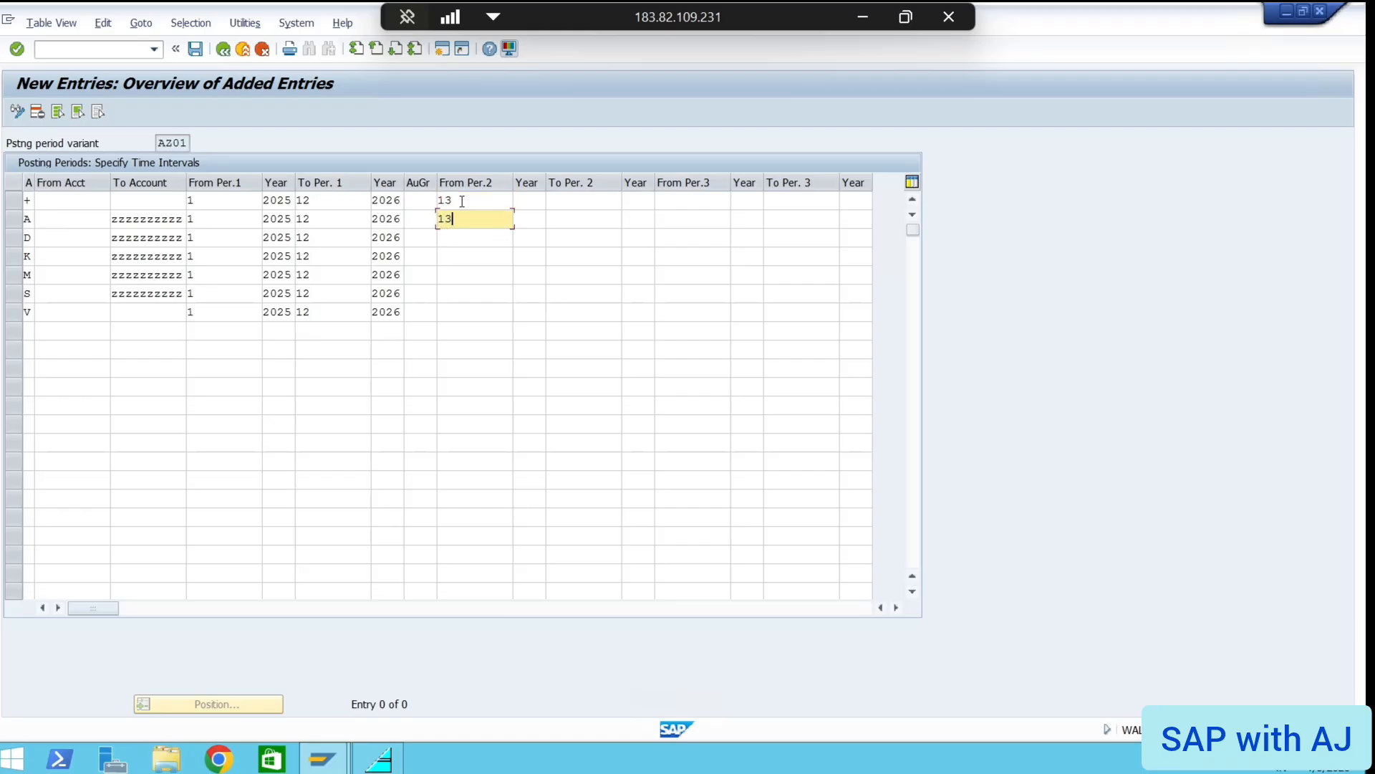
pyautogui.press('Down')
pyautogui.write('13')
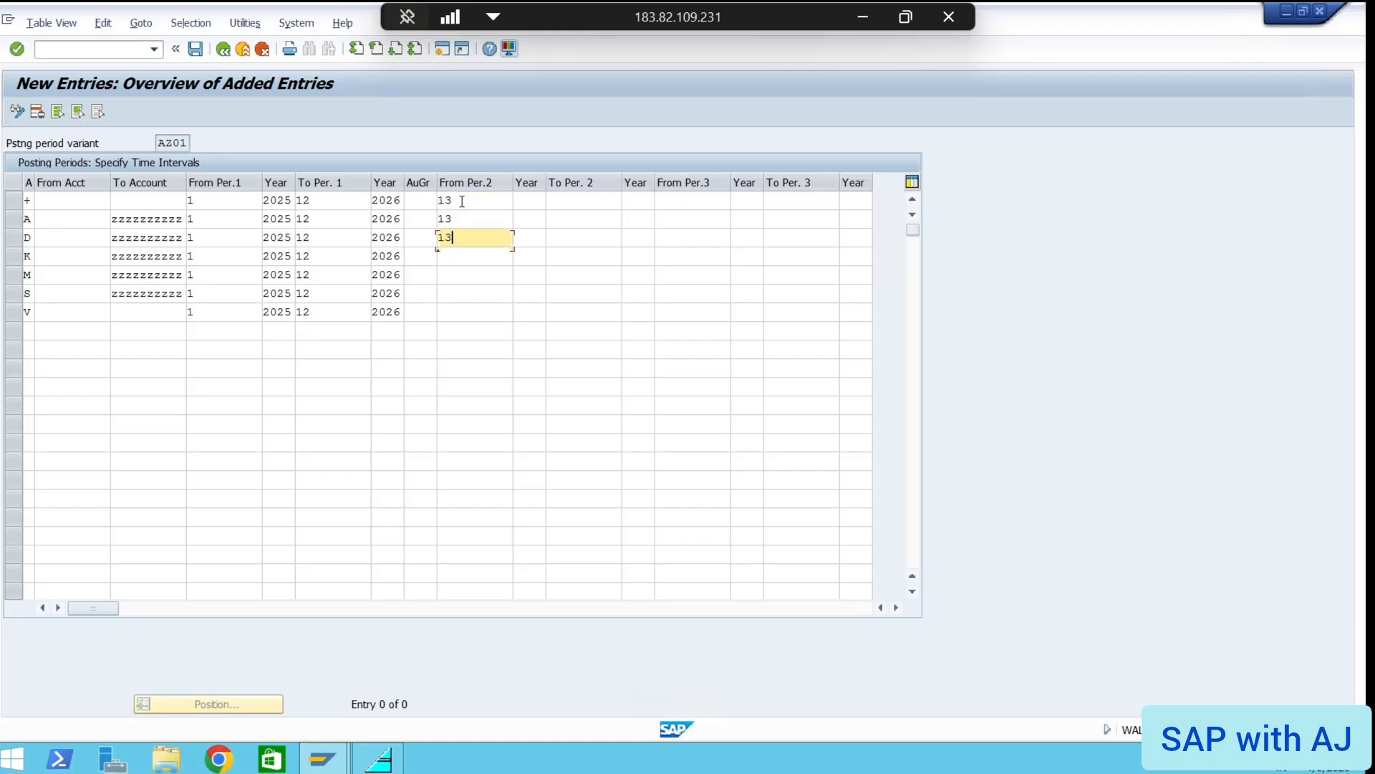
pyautogui.press('Down')
pyautogui.write('13')
pyautogui.press('Down')
pyautogui.write('13')
pyautogui.press('Down')
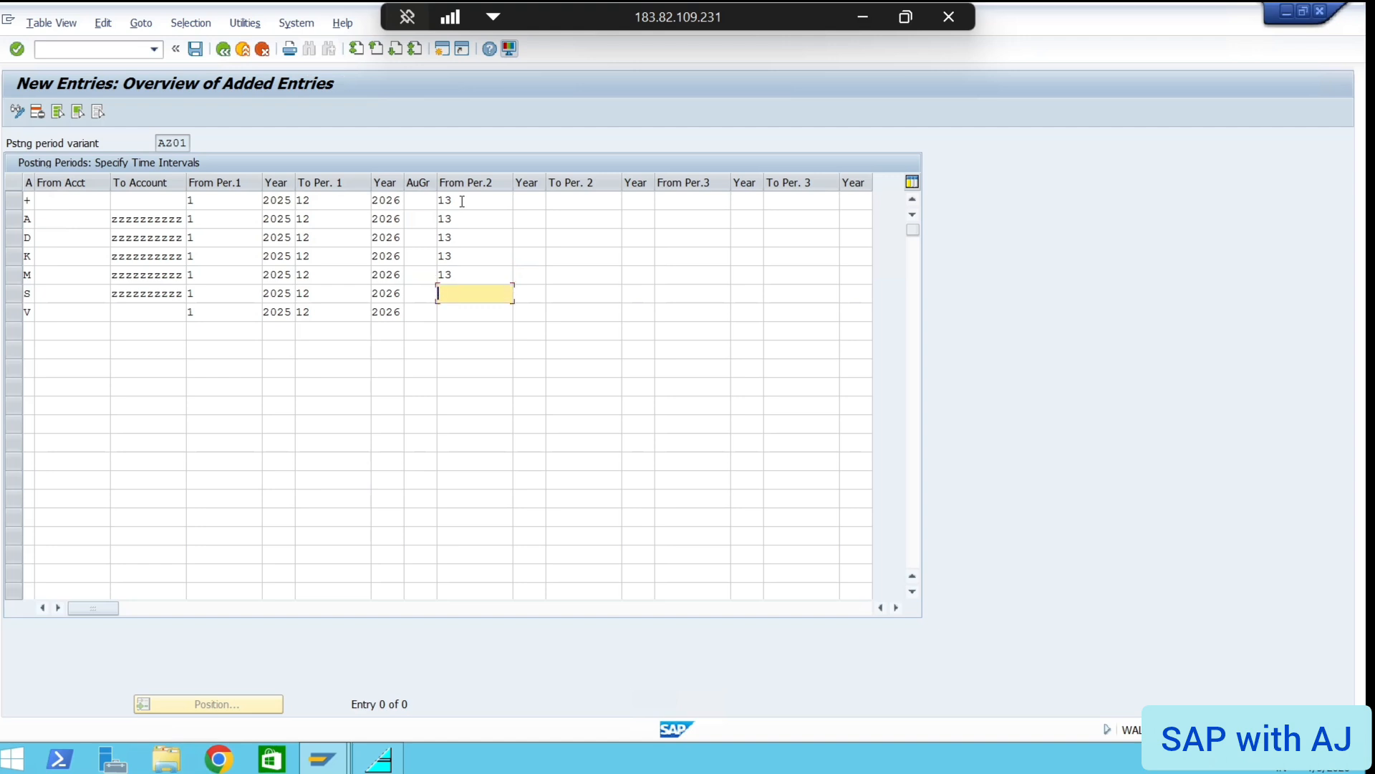
pyautogui.write('13')
pyautogui.press('Down')
pyautogui.write('13')
pyautogui.press('Down')
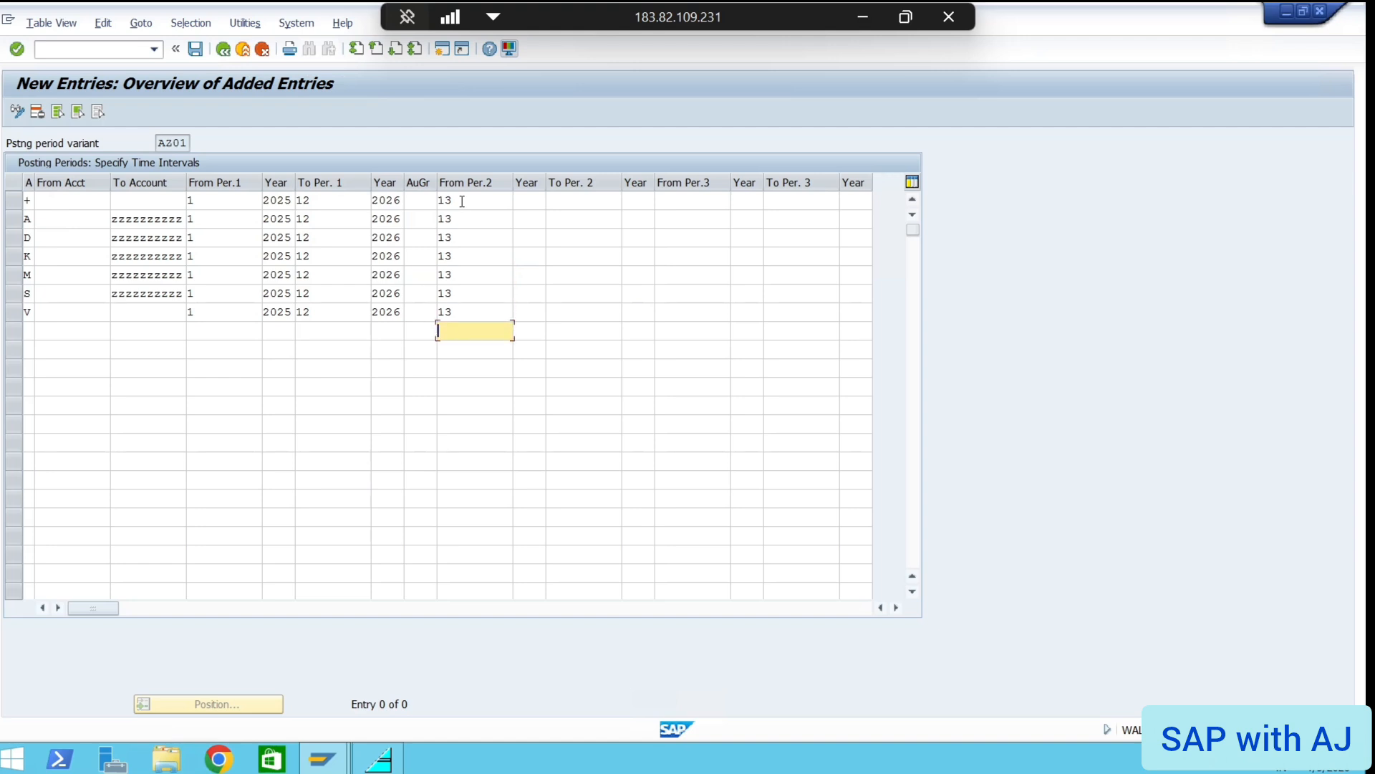
pyautogui.write('13')
pyautogui.press('BackSpace')
pyautogui.press('BackSpace')
# Enter 2026 as the starting year of period 13 on rows + through S
pyautogui.click(528, 199)
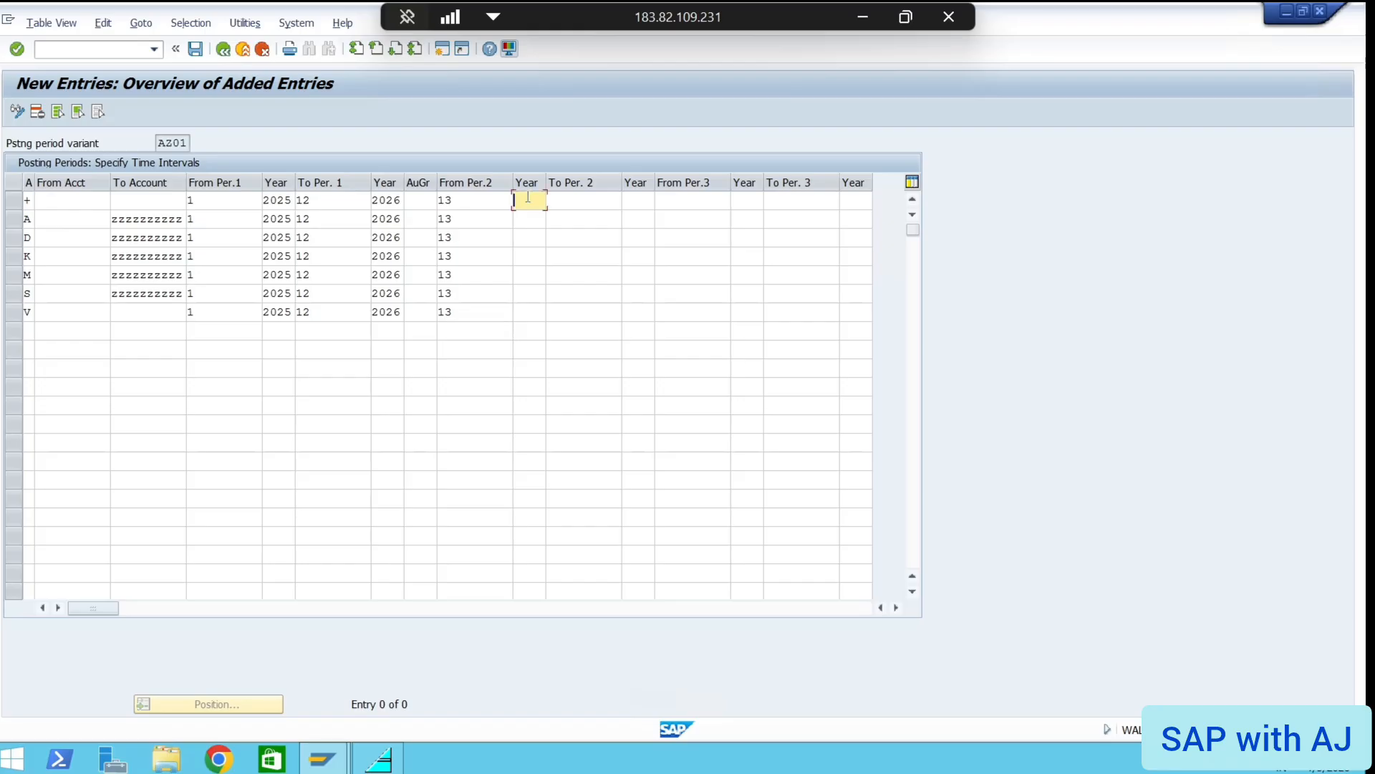
pyautogui.write('2026')
pyautogui.press('Down')
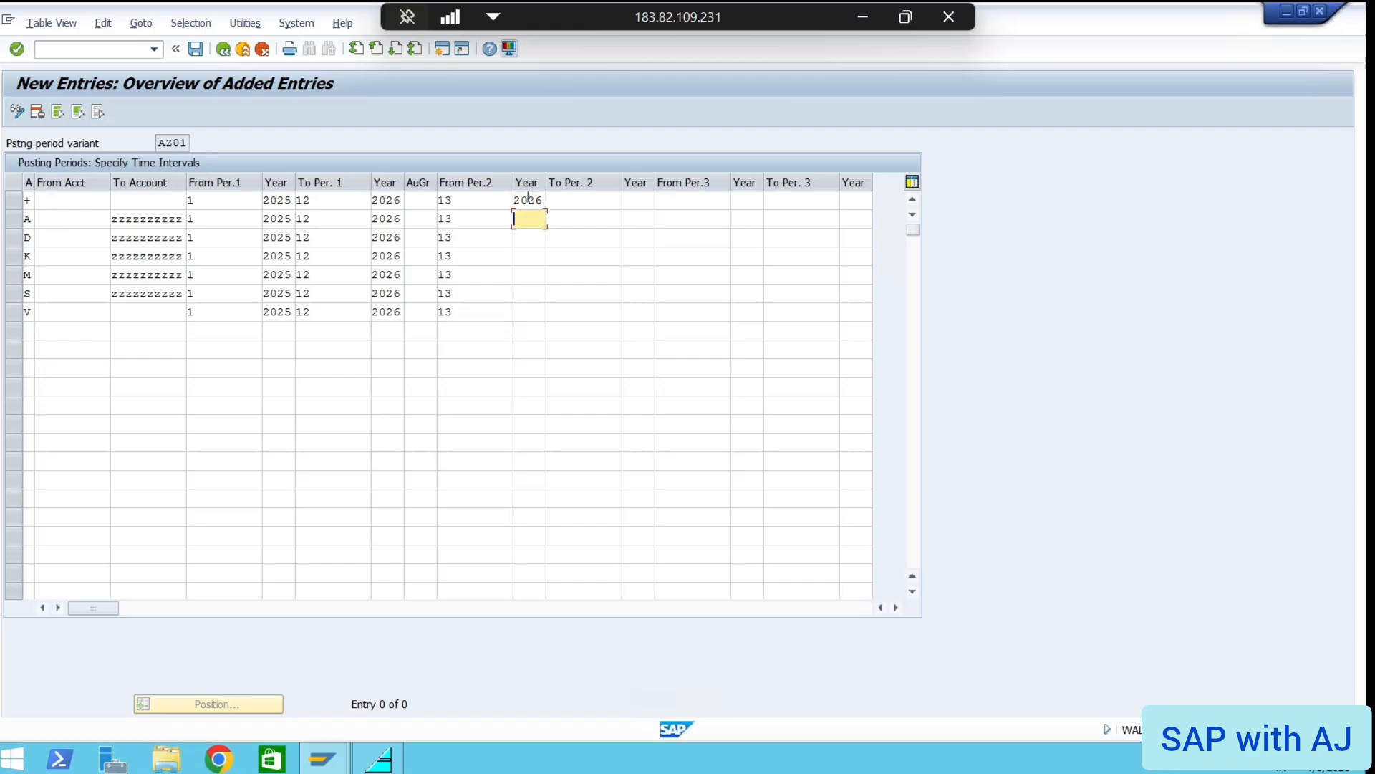
pyautogui.write('2026')
pyautogui.press('Down')
pyautogui.write('2026')
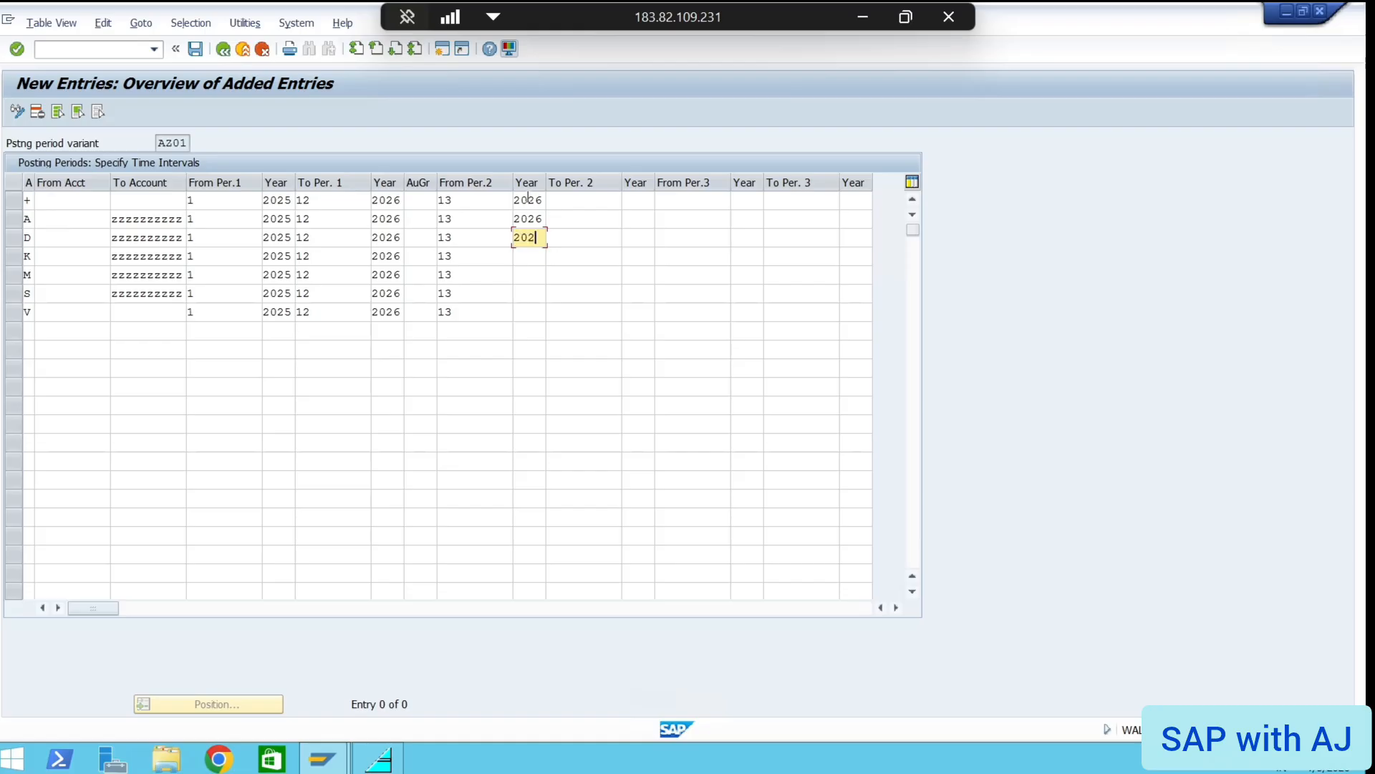
pyautogui.press('Down')
pyautogui.write('2026')
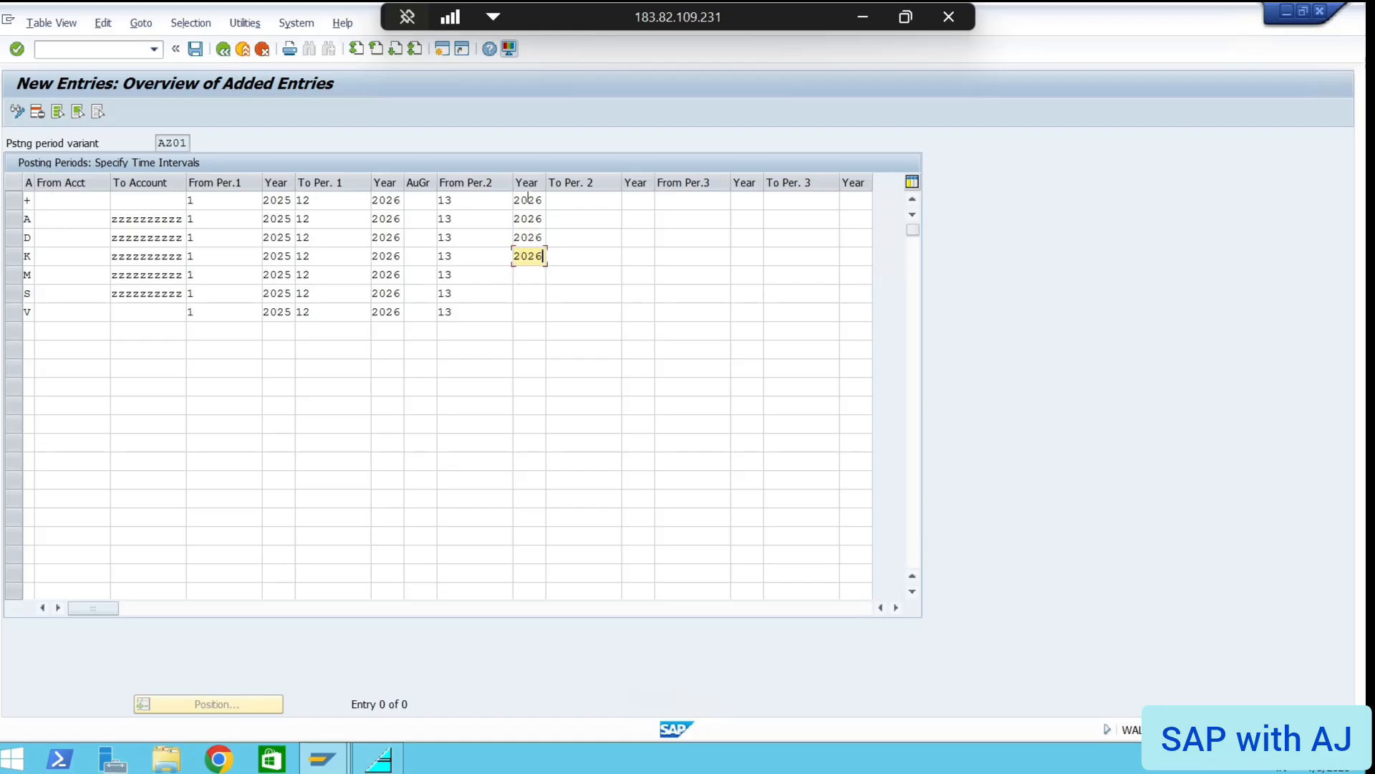
pyautogui.press('Down')
pyautogui.write('2026')
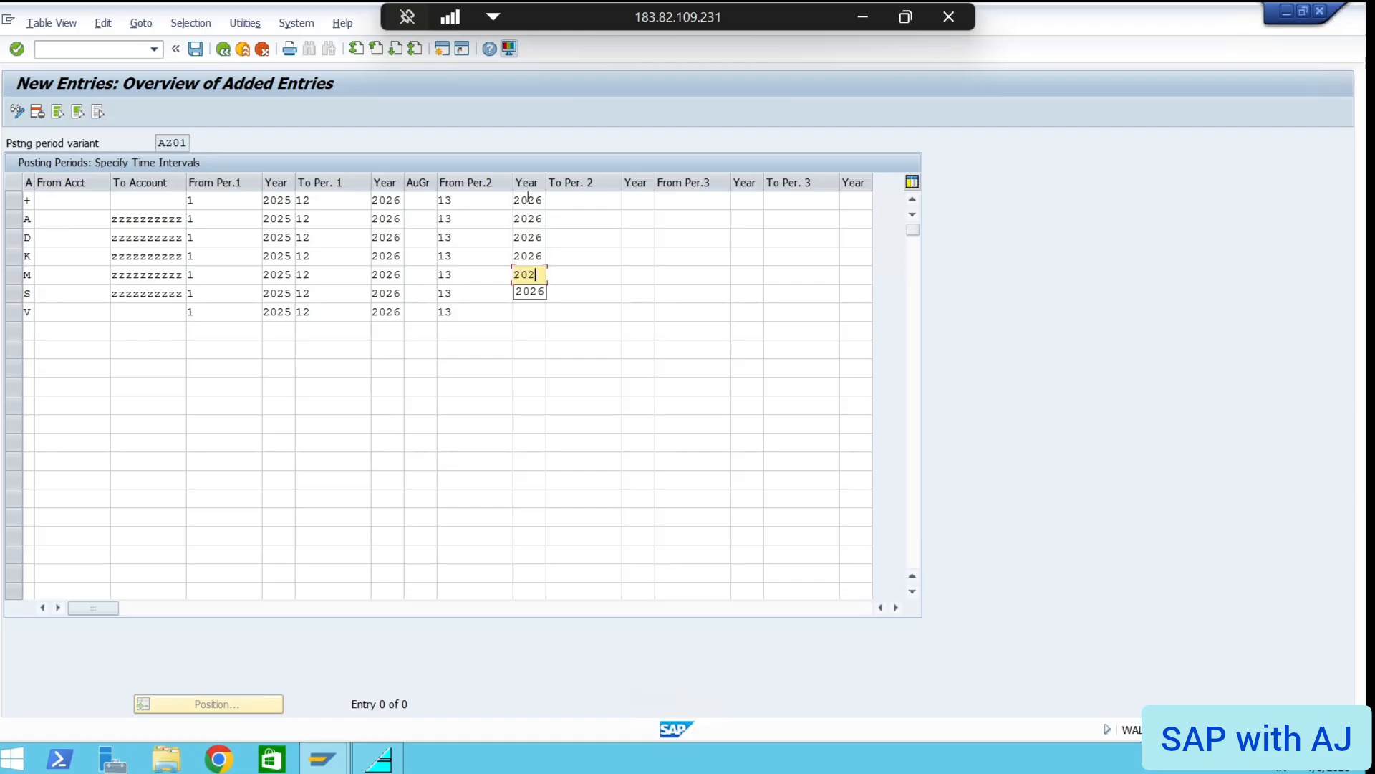
pyautogui.press('Down')
pyautogui.write('2026')
pyautogui.press('Down')
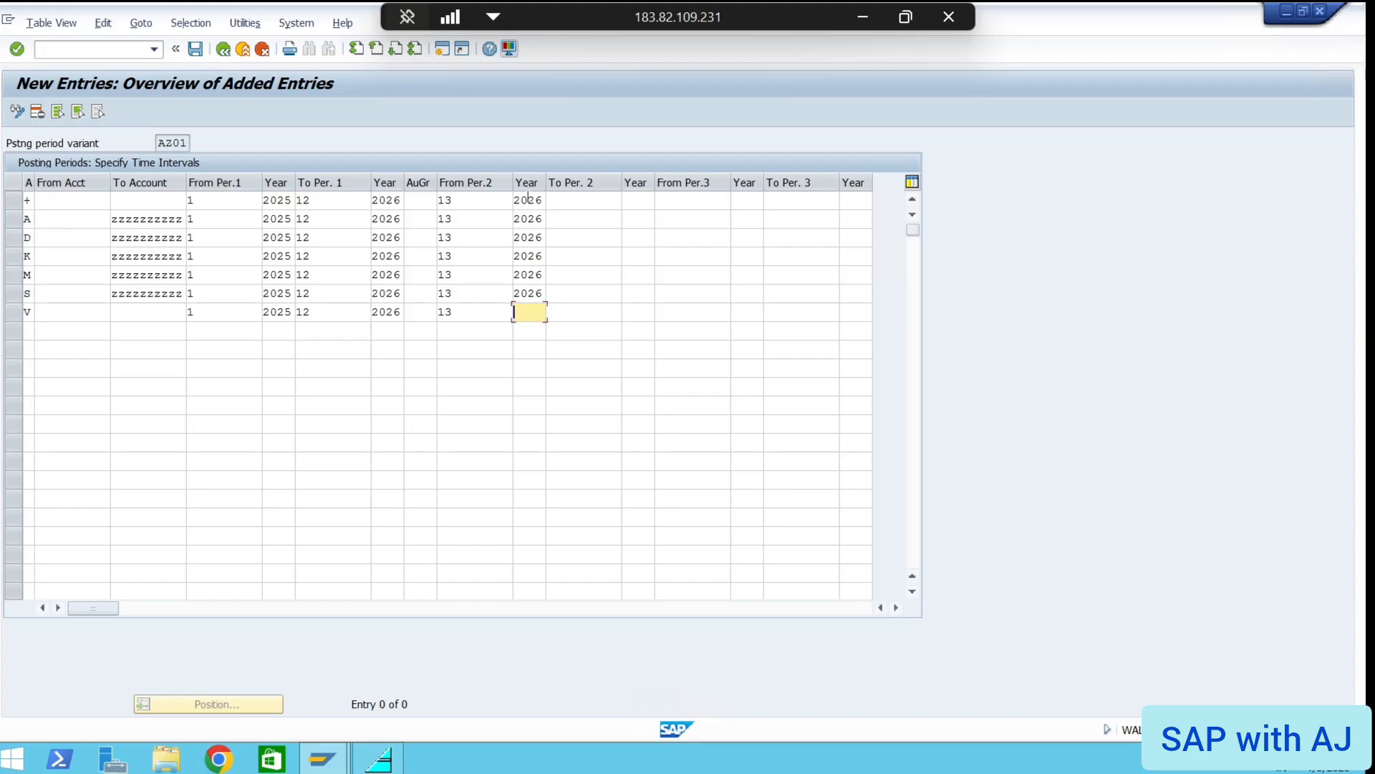
pyautogui.write('2026')
# Enter 16 as To Per. 2 on all seven rows, + through V
pyautogui.click(572, 201)
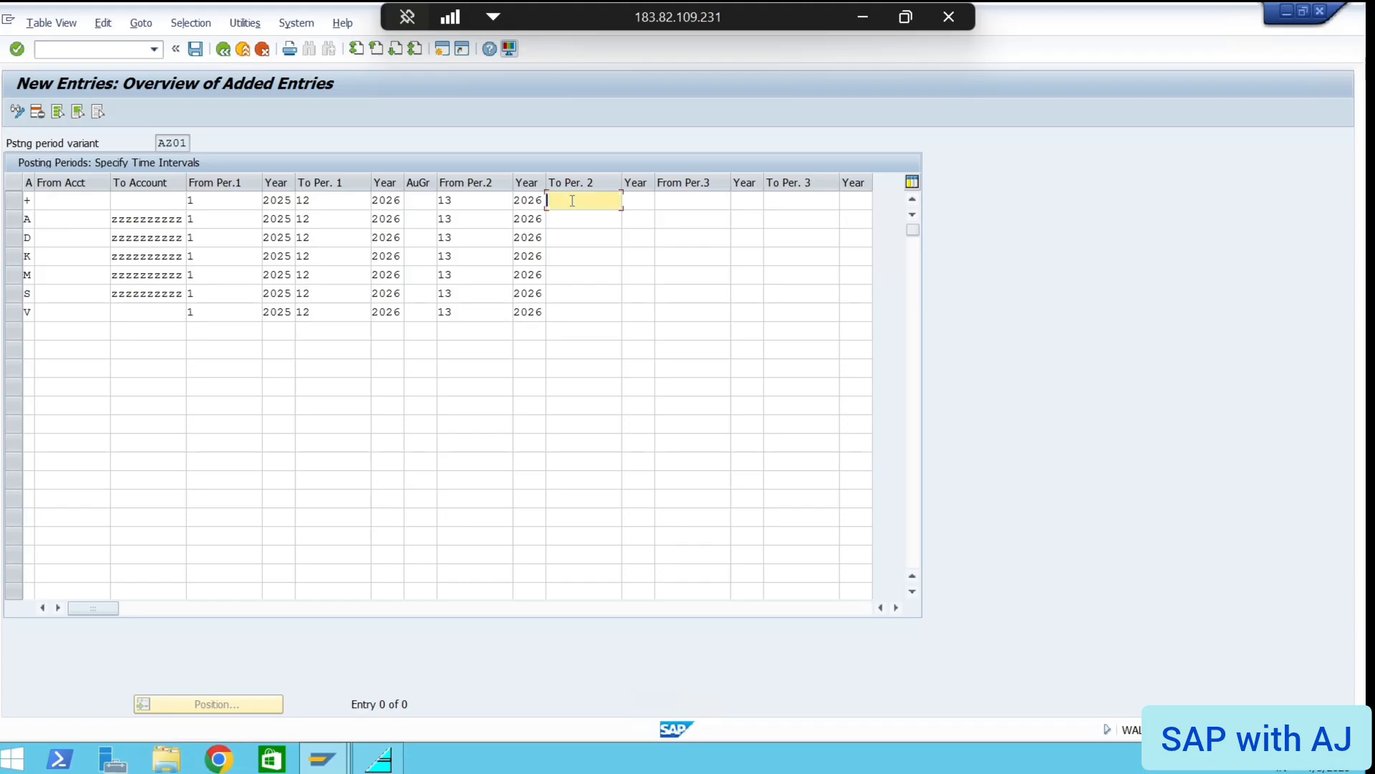
pyautogui.write('16')
pyautogui.press('Down')
pyautogui.write('16')
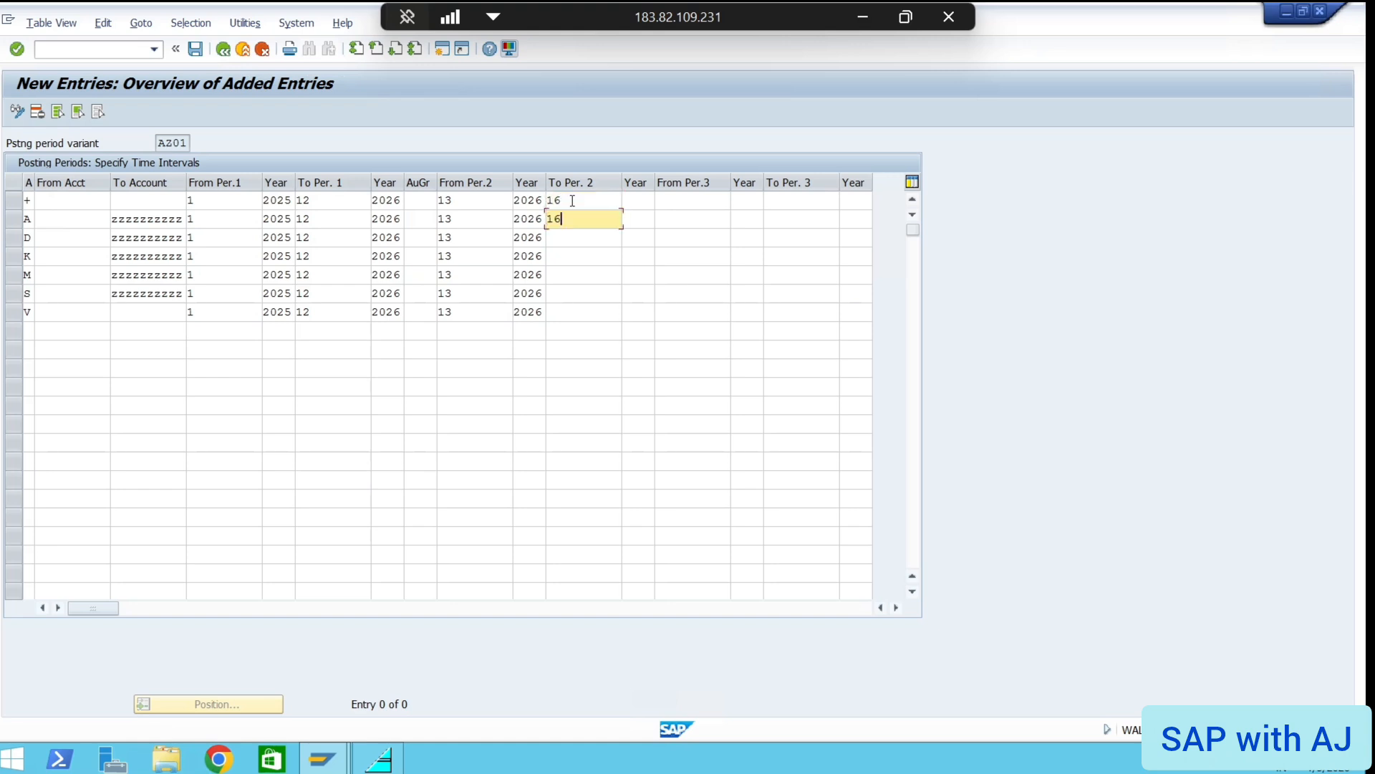
pyautogui.press('Down')
pyautogui.write('16')
pyautogui.press('Down')
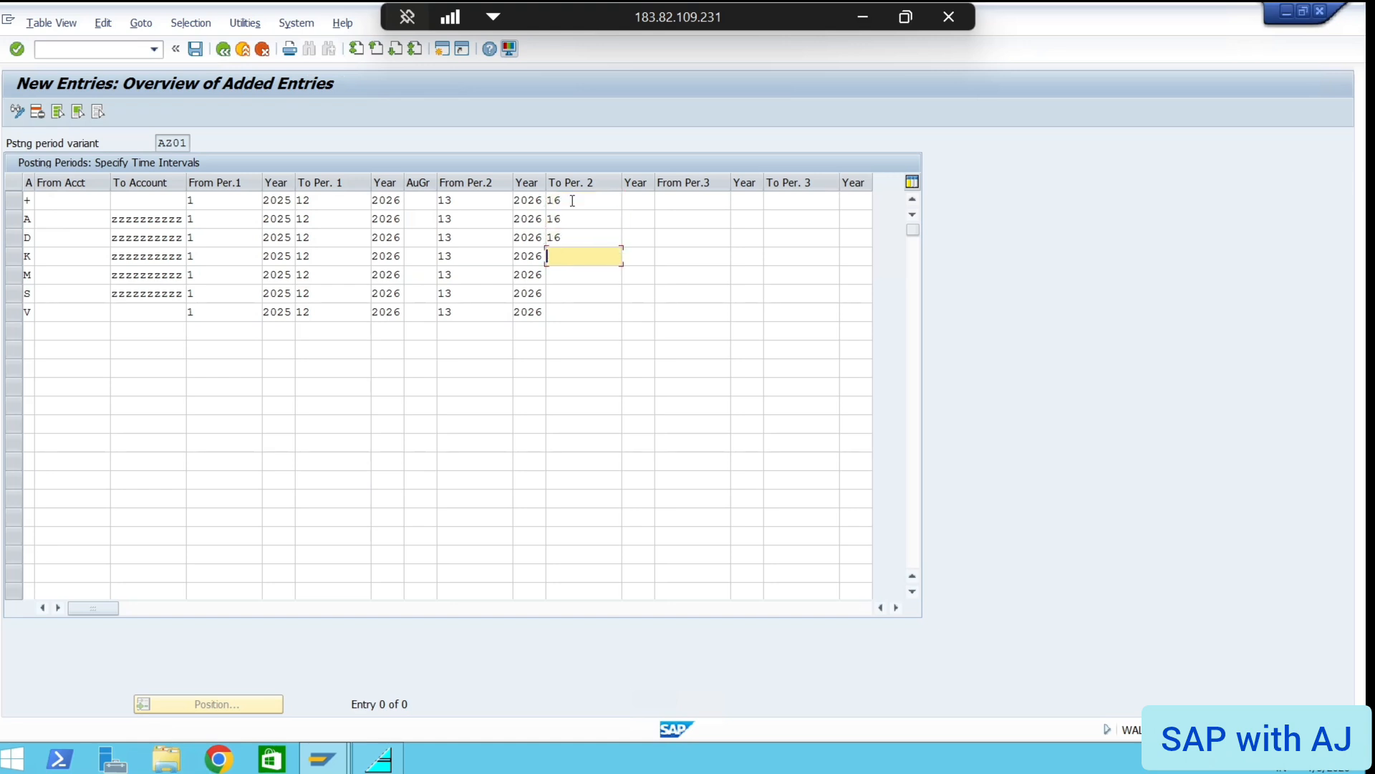
pyautogui.write('16')
pyautogui.press('Down')
pyautogui.write('16')
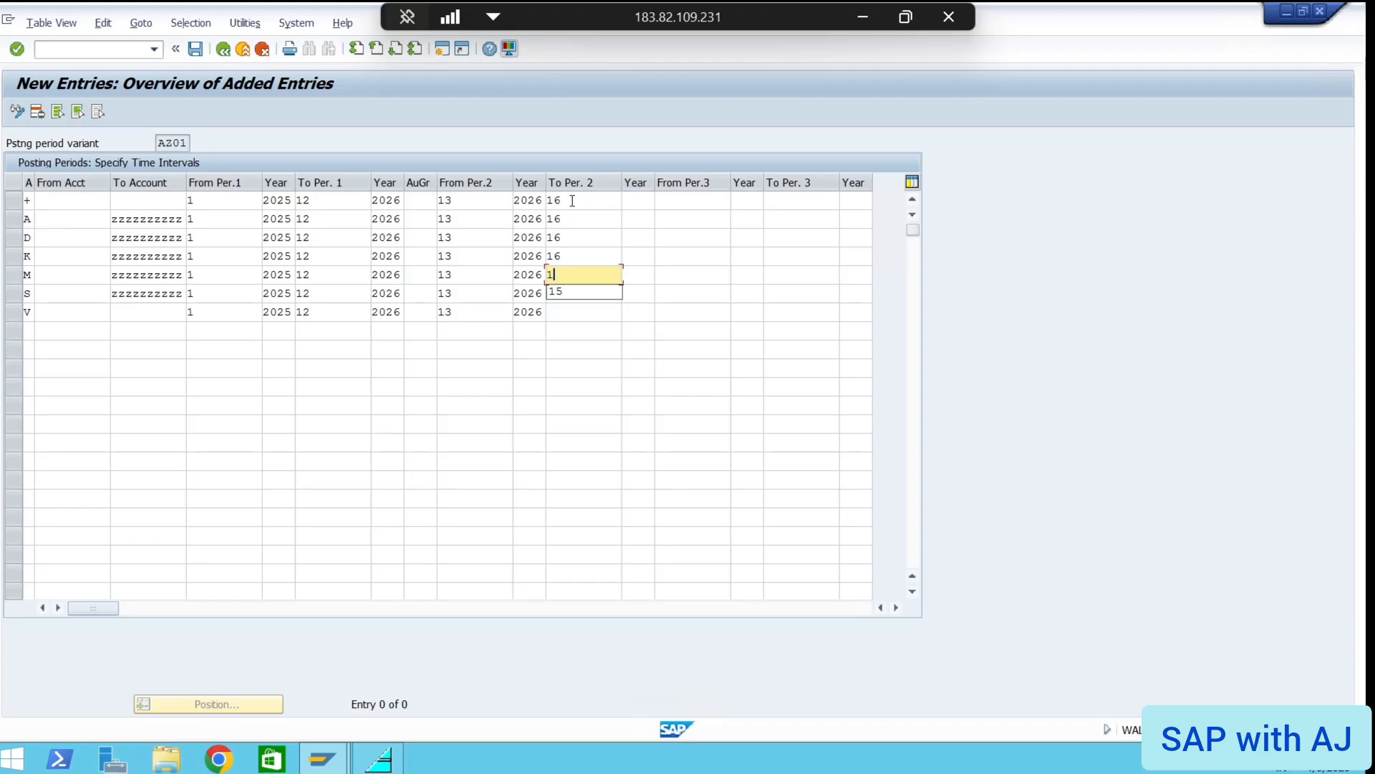
pyautogui.press('Down')
pyautogui.write('16')
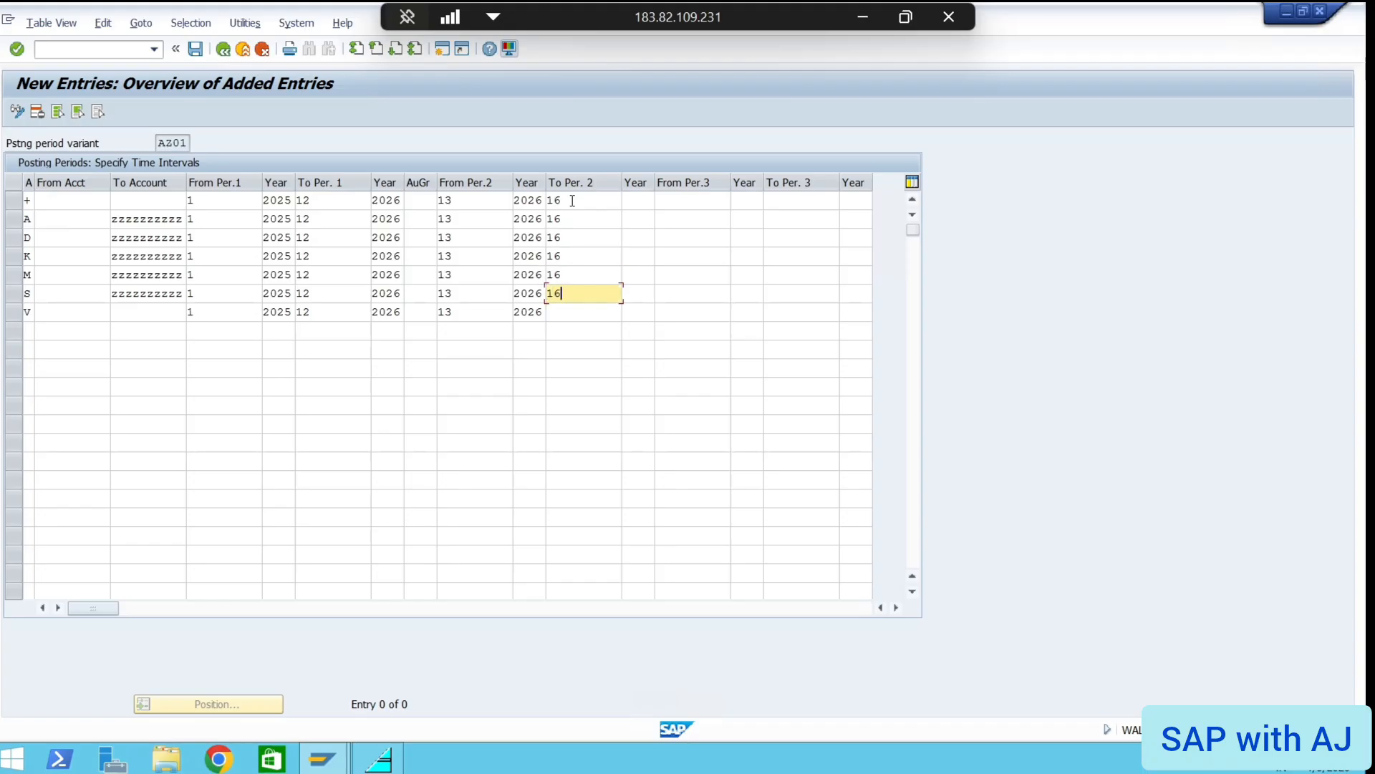
pyautogui.press('Down')
pyautogui.write('16')
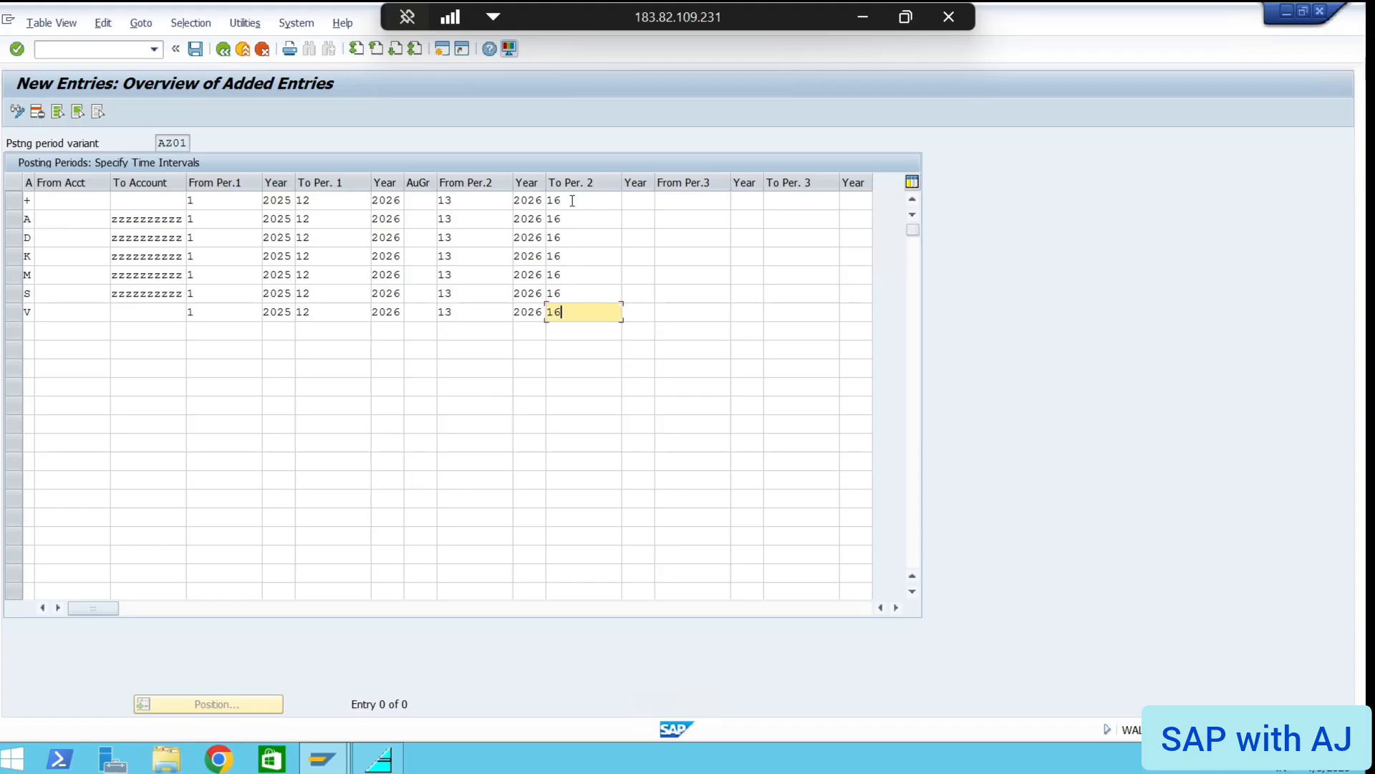
# Enter 2026 as the ending year of period 16 on all seven rows
pyautogui.click(640, 201)
pyautogui.write('2026')
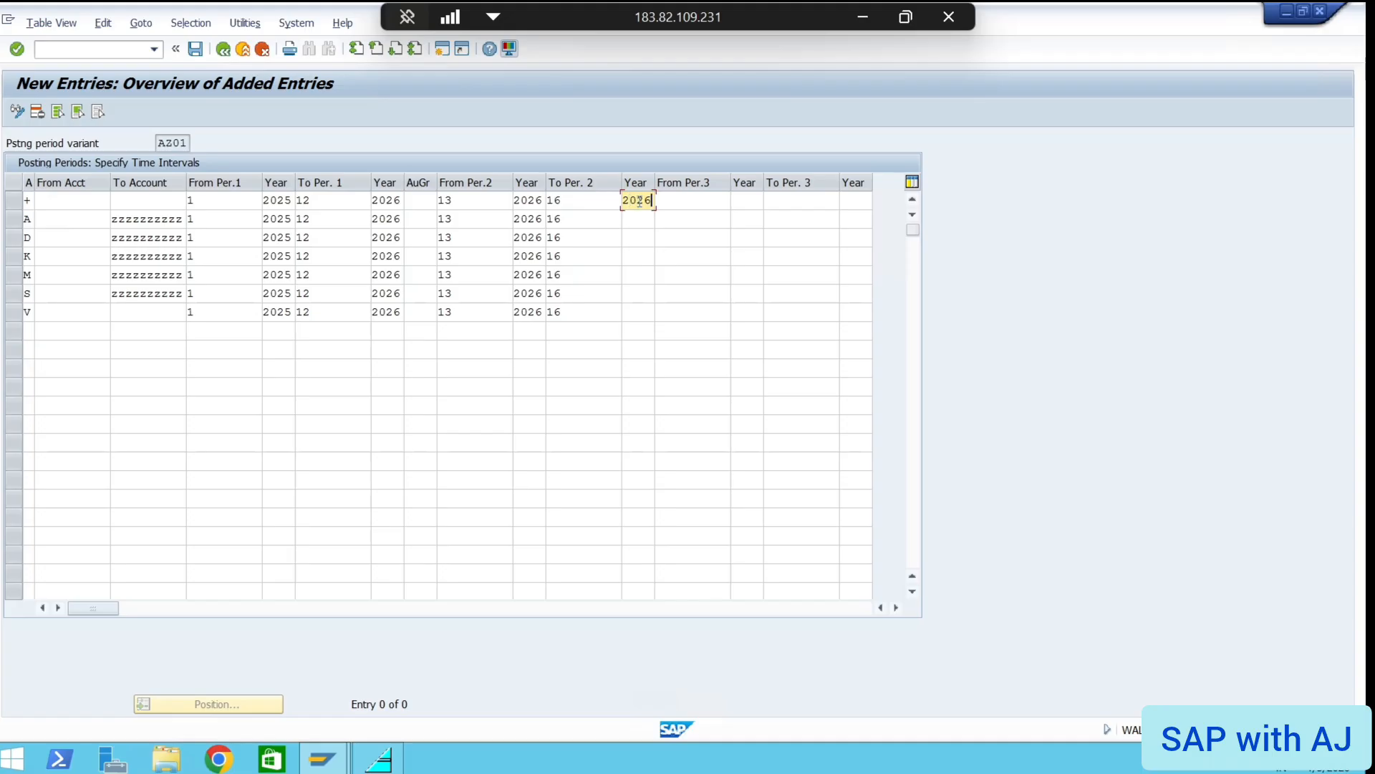
pyautogui.press('Down')
pyautogui.write('2026')
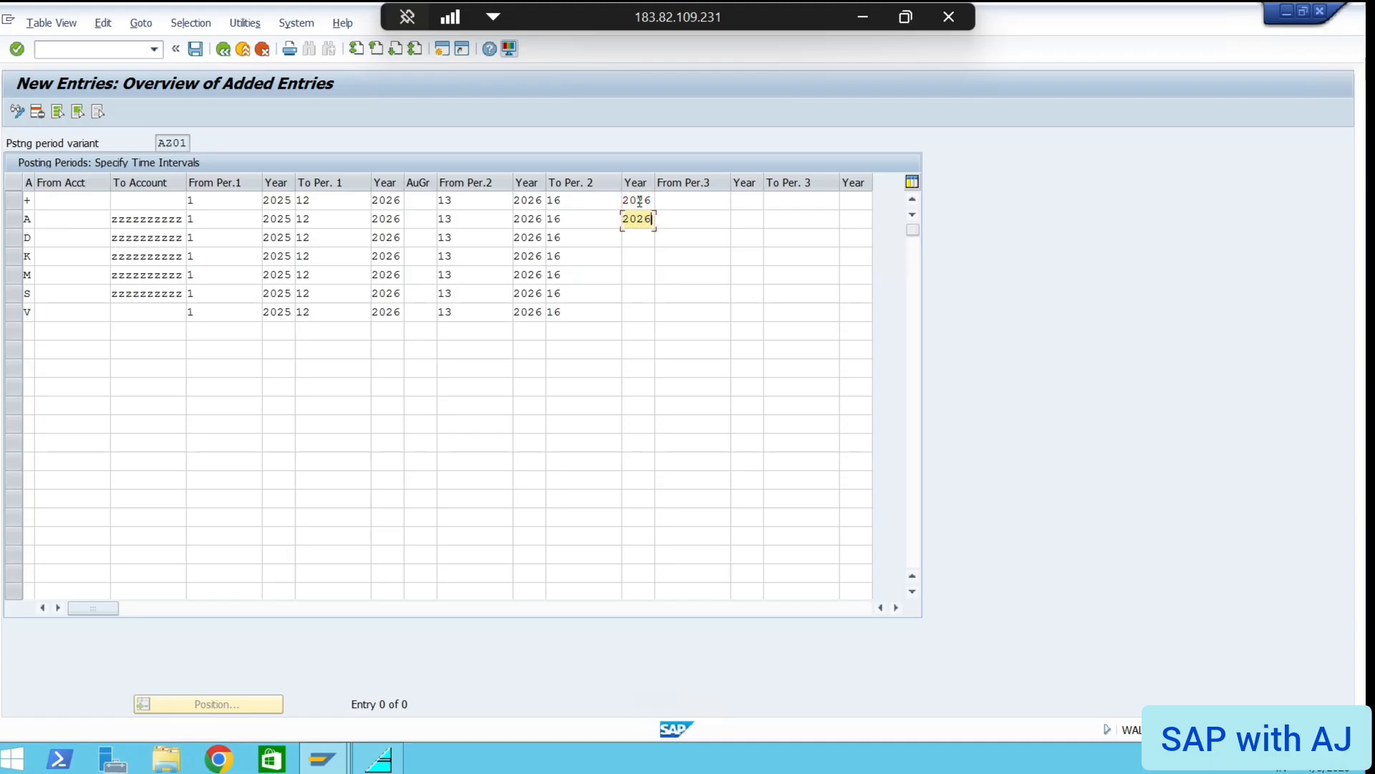
pyautogui.press('Down')
pyautogui.write('2026')
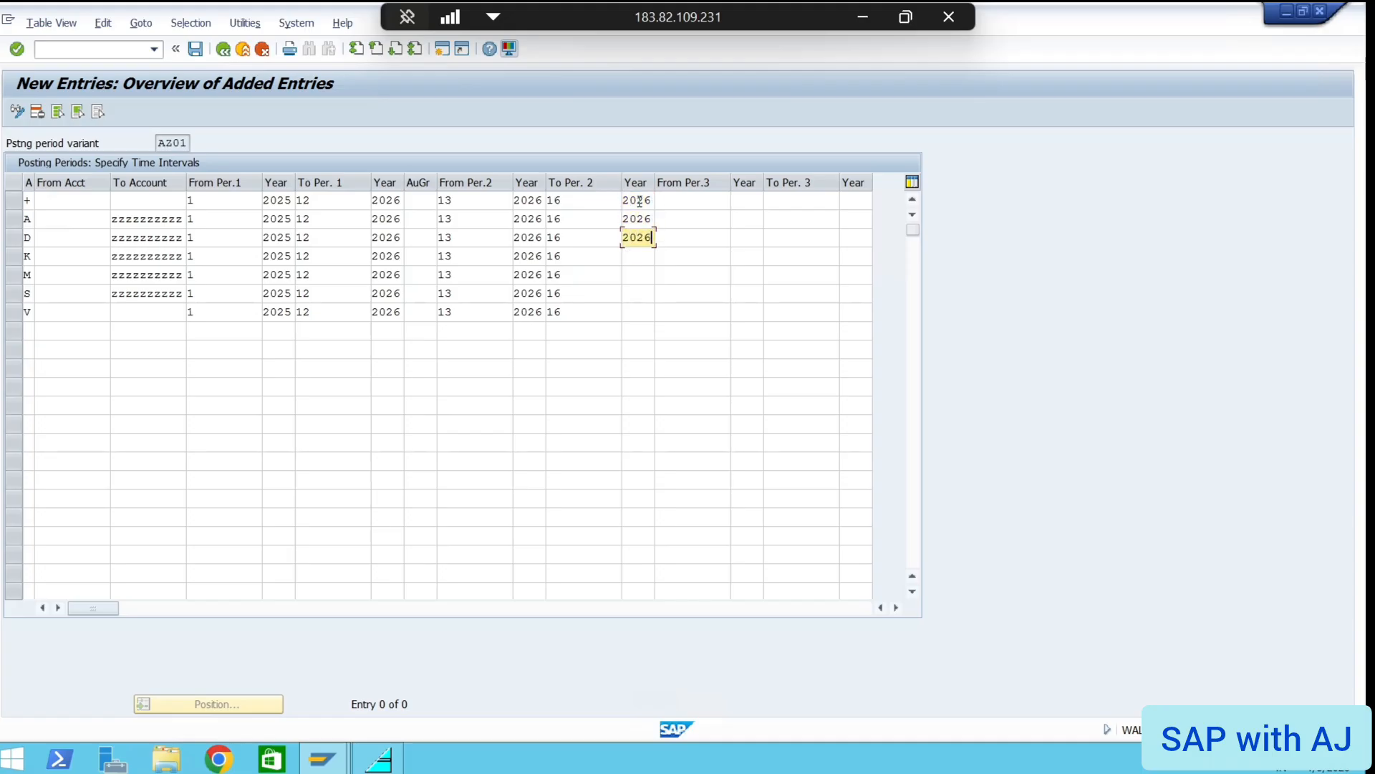
pyautogui.press('Down')
pyautogui.write('2026')
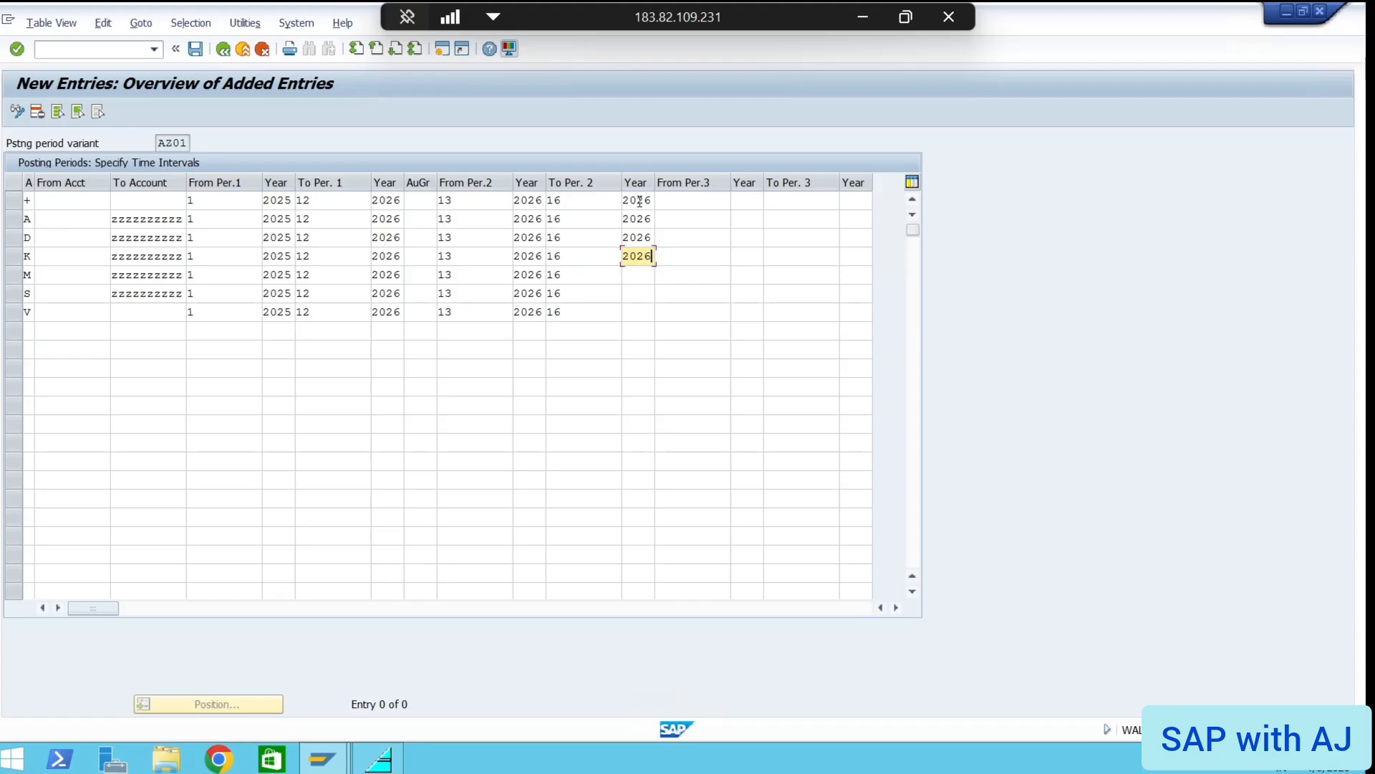
pyautogui.press('Down')
pyautogui.write('2026')
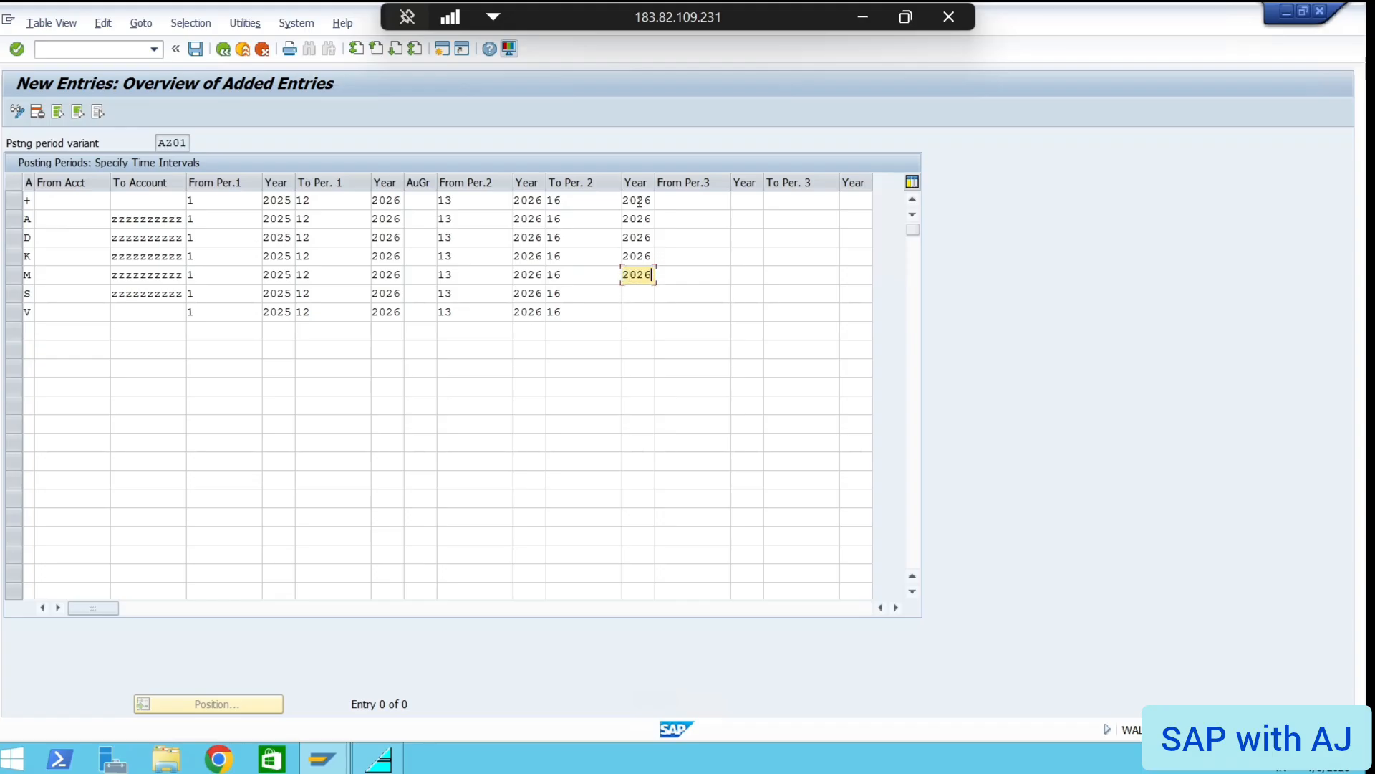
pyautogui.press('Down')
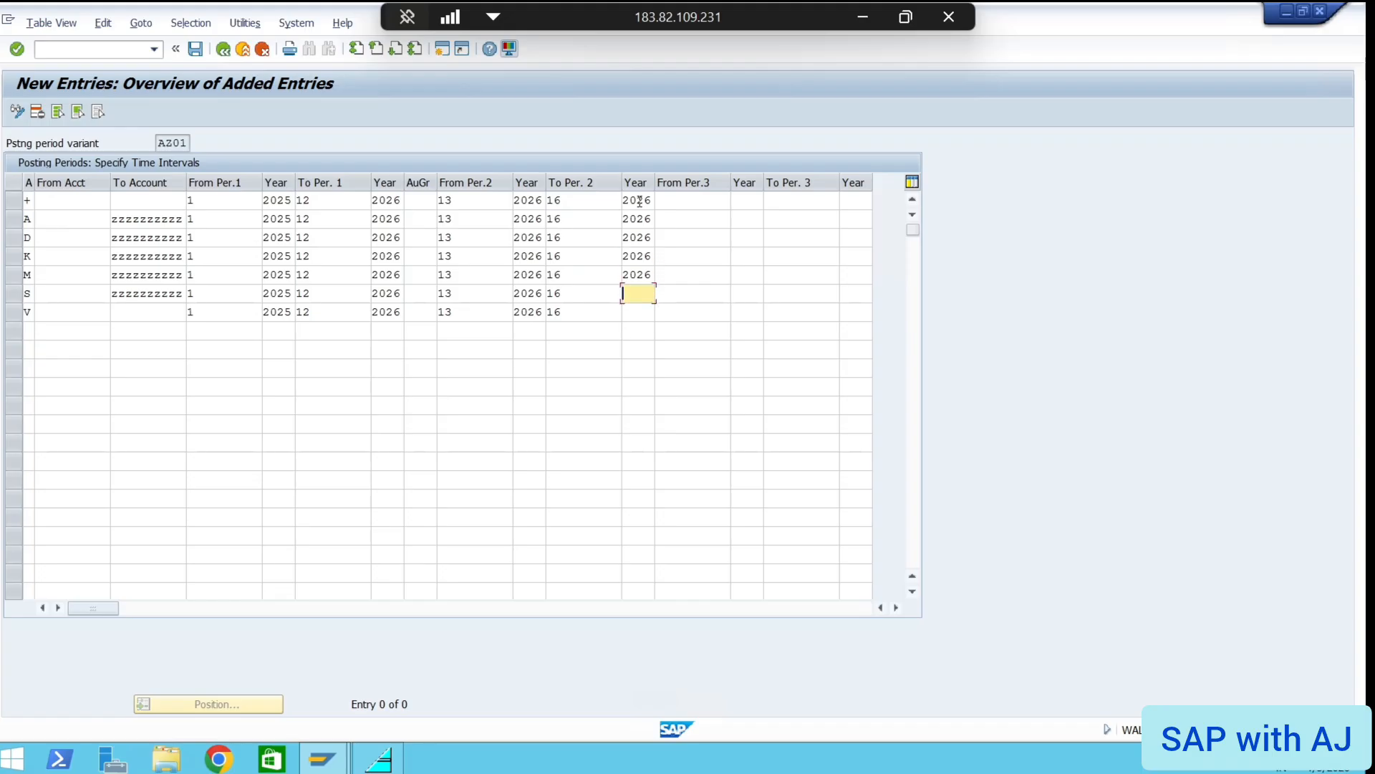
pyautogui.write('2026')
pyautogui.press('Down')
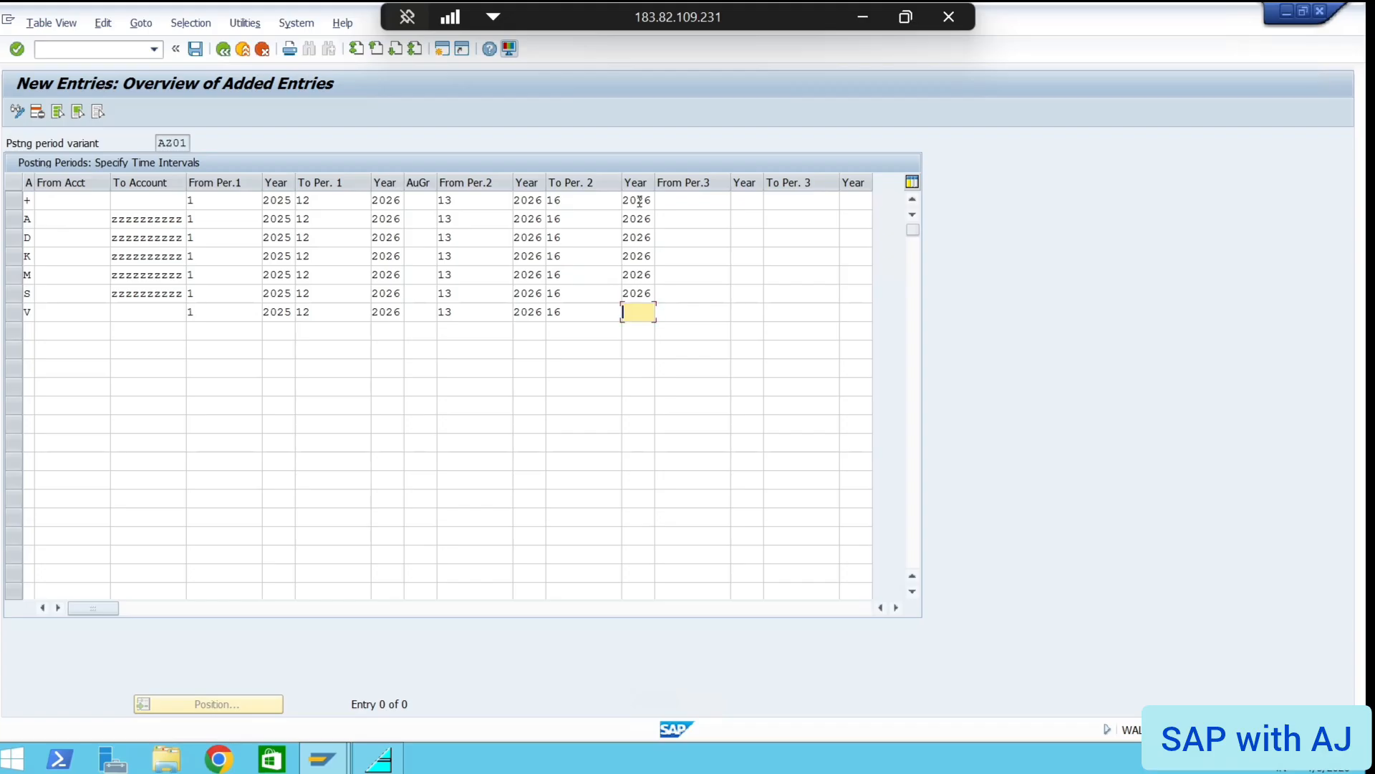
pyautogui.write('2026')
# Confirm the rows, then cancel editing after the account upper-limit error and answer Yes
pyautogui.press('Return')
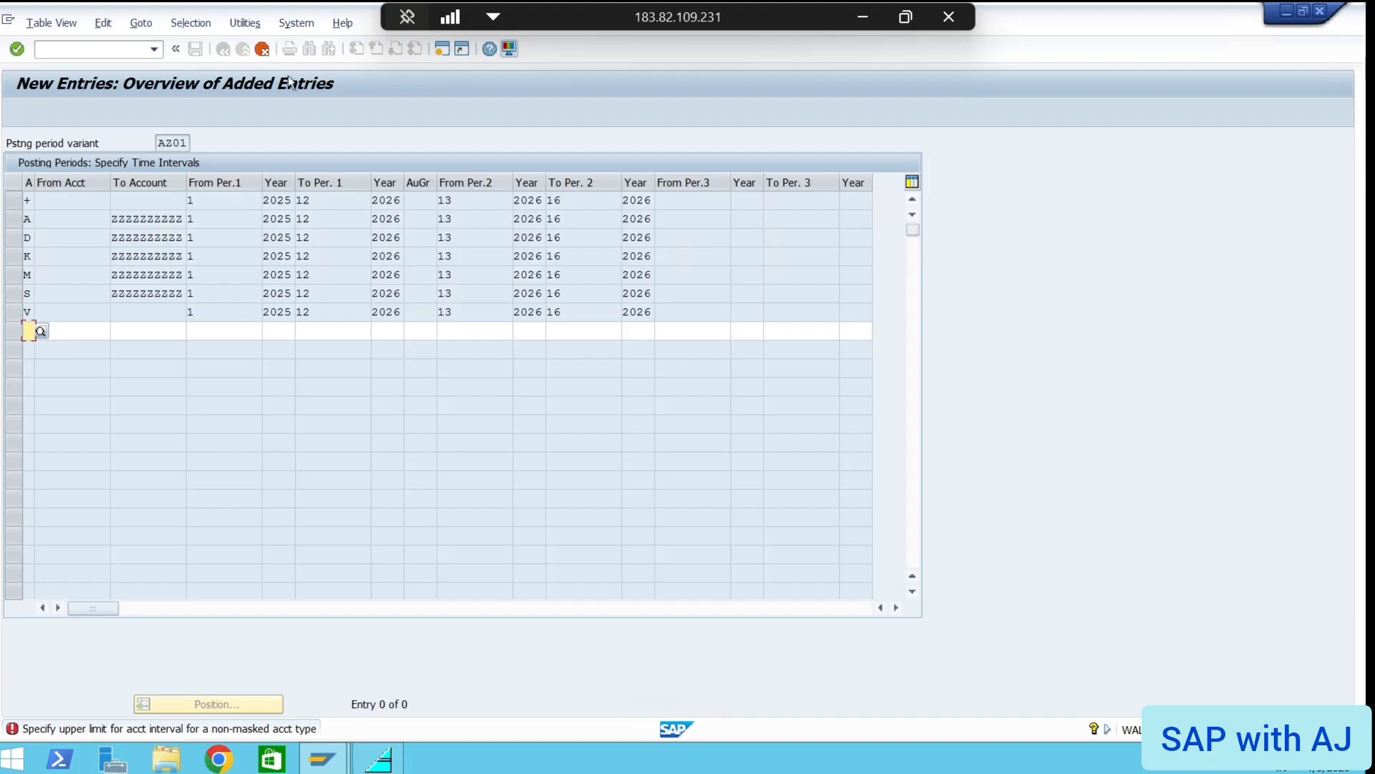
pyautogui.click(263, 49)
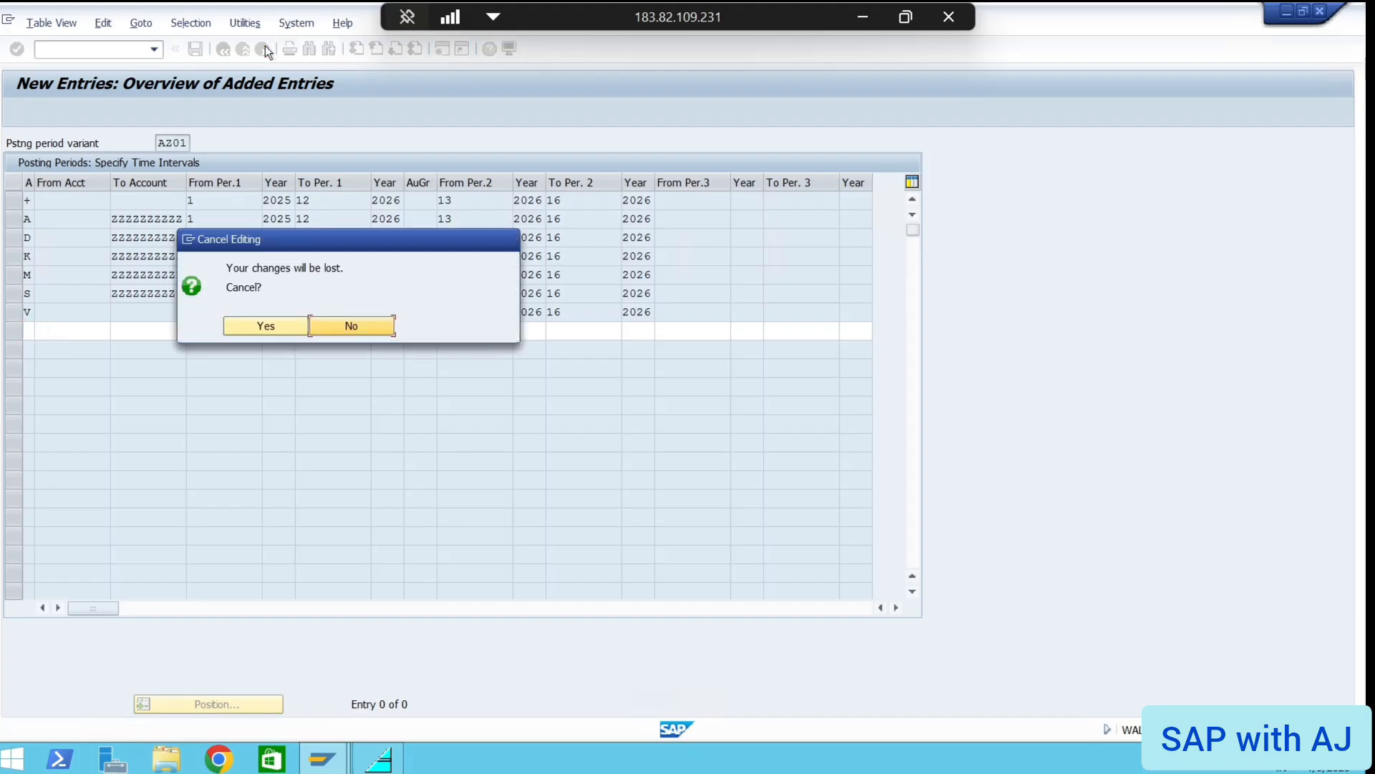
pyautogui.click(258, 329)
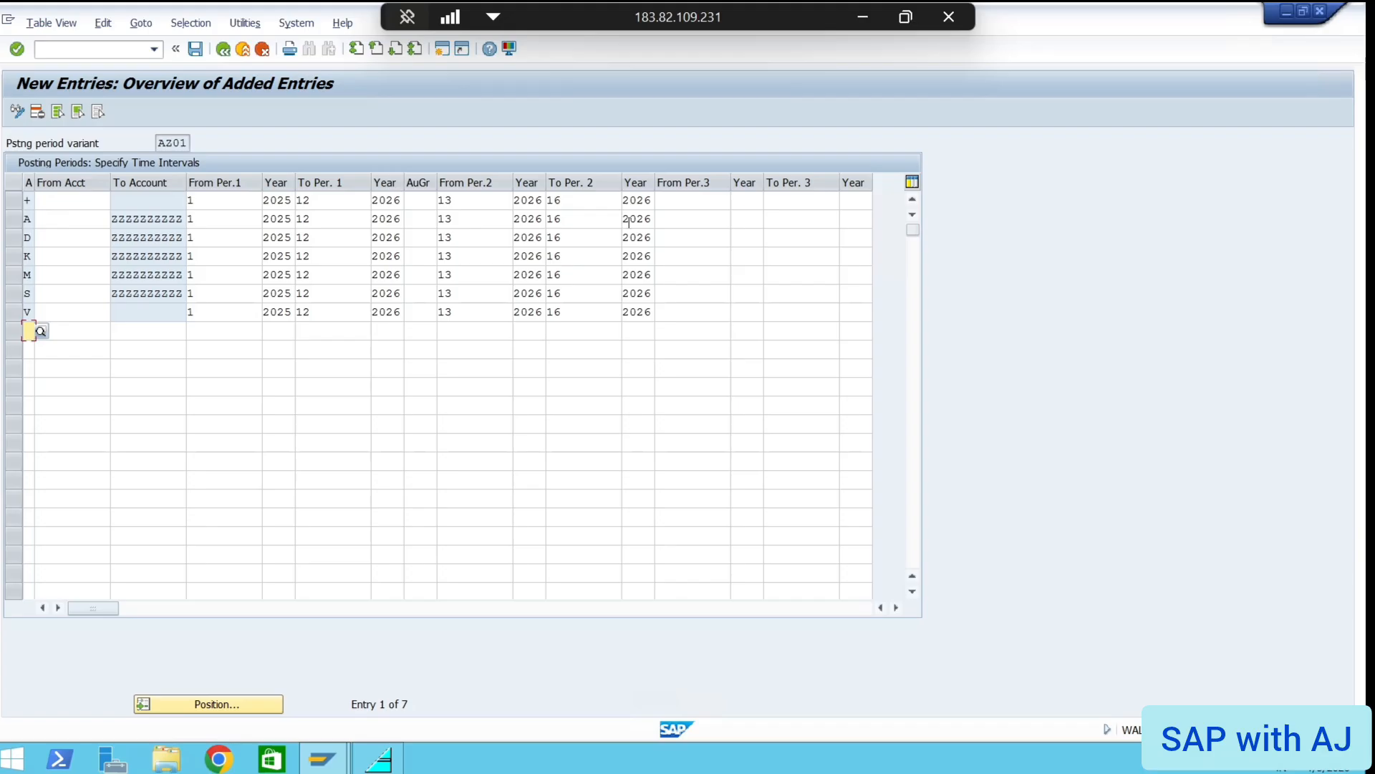
# Check the first row's second period range (13 to 16) in AZ01, then minimize the remote session
pyautogui.click(444, 202)
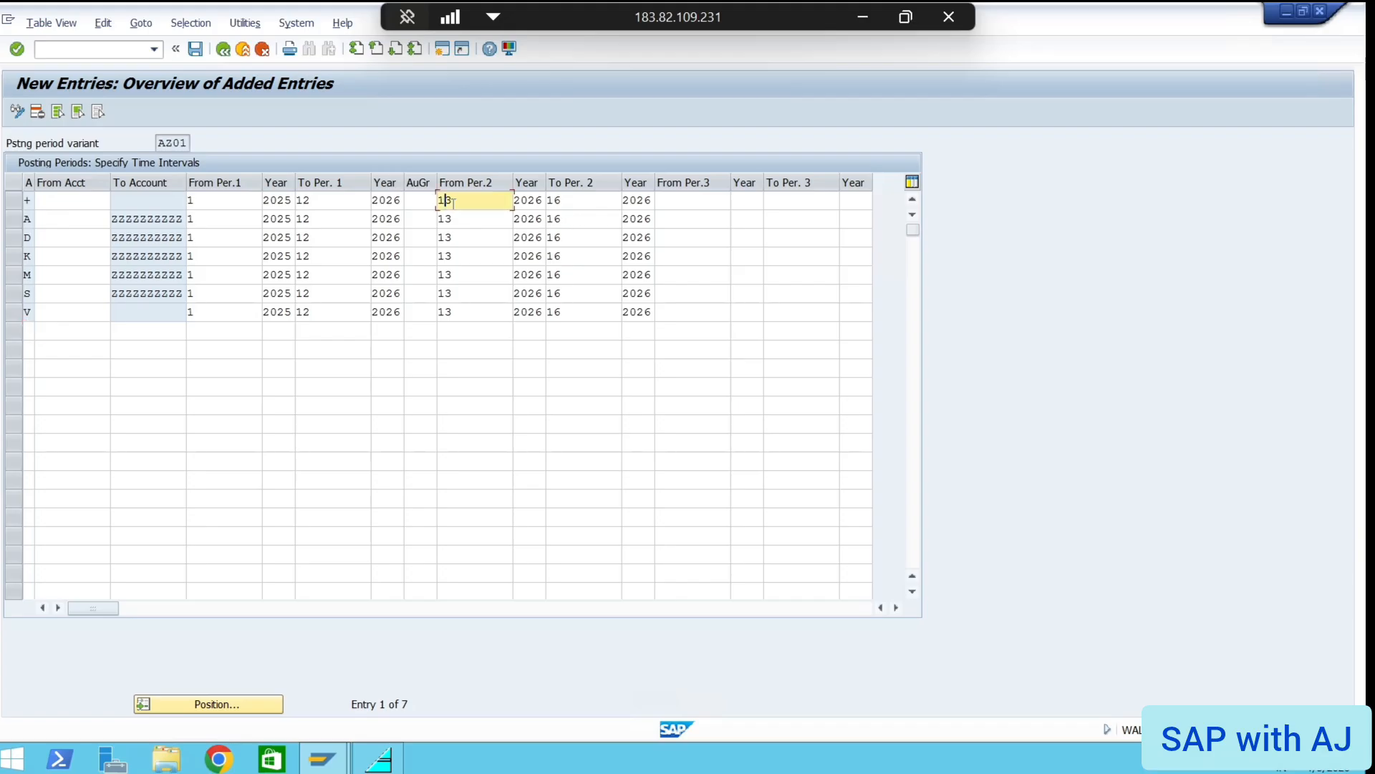
pyautogui.click(583, 205)
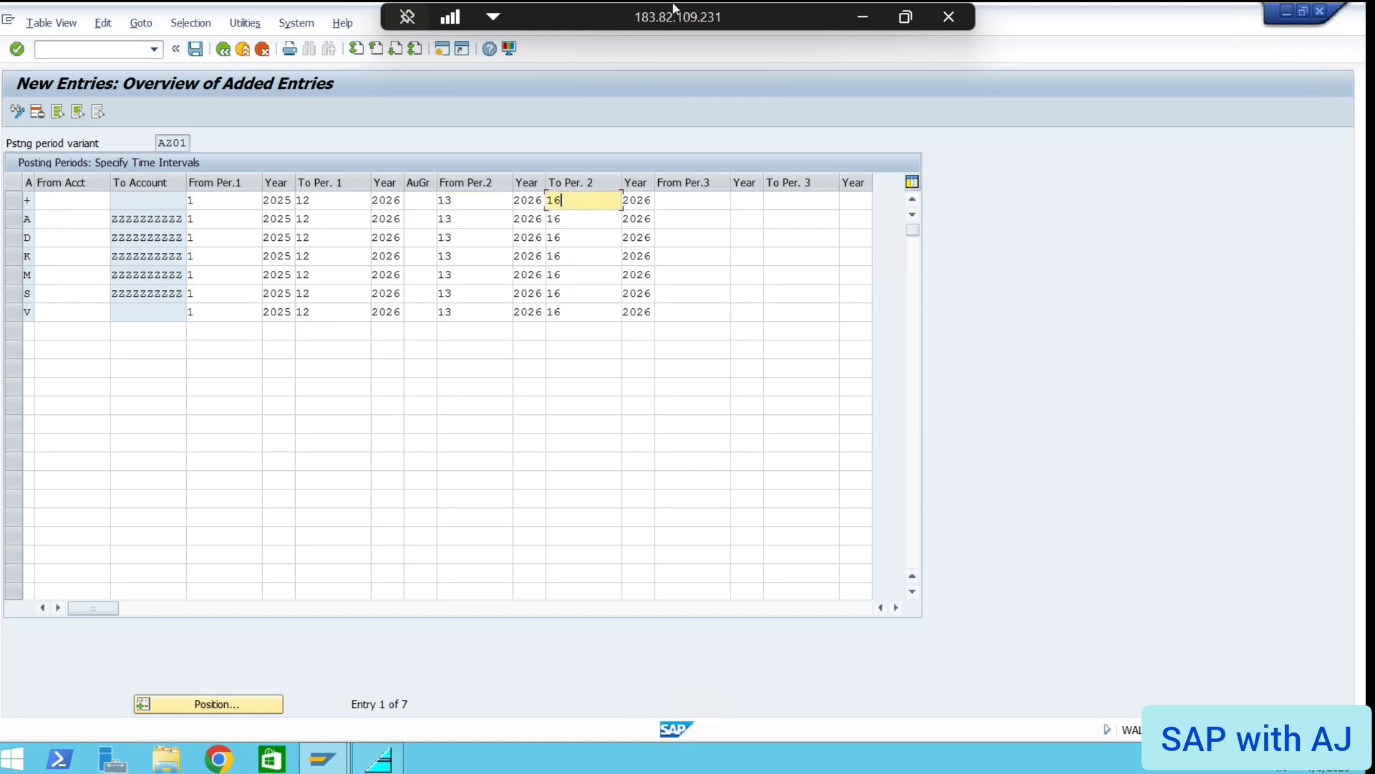
pyautogui.click(859, 16)
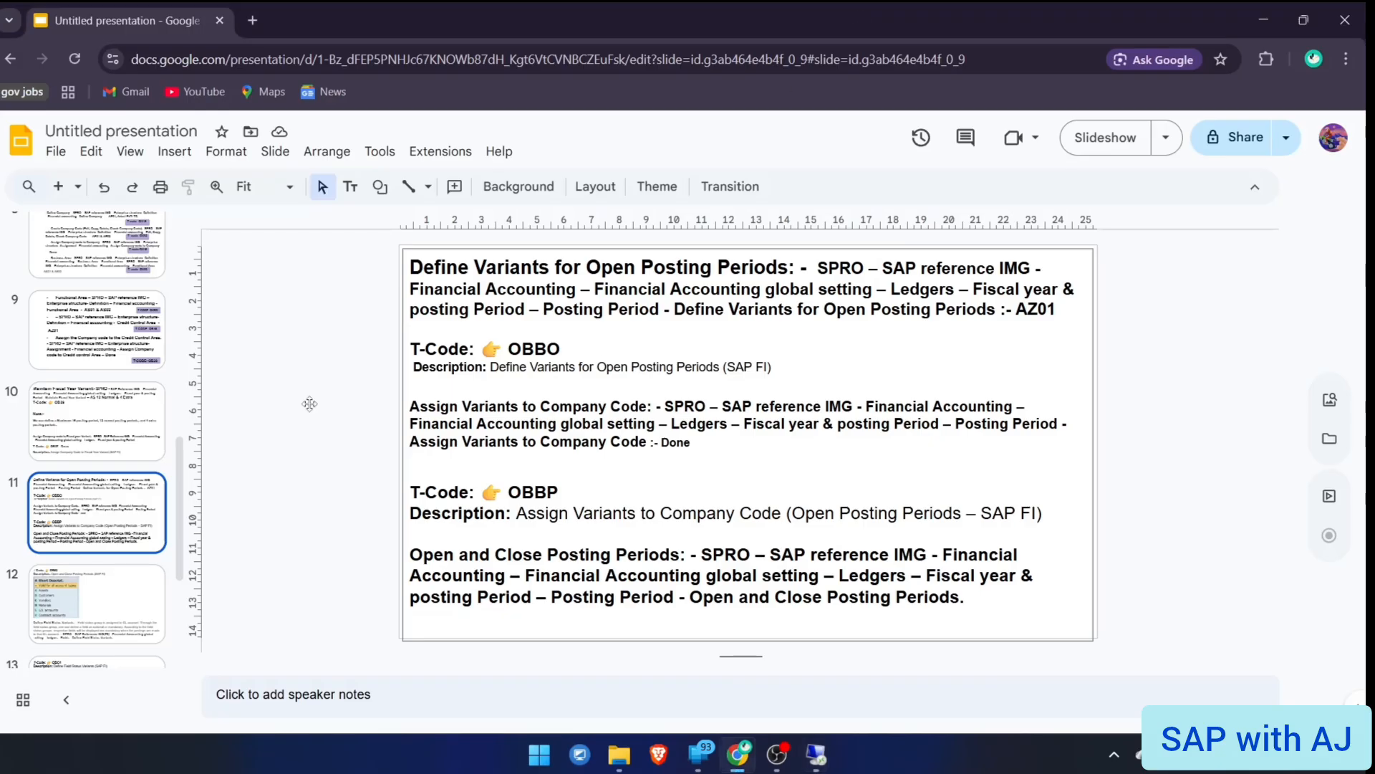
# Review the '12 Normal & 4 Extra' fiscal year variant note on slide 10, then return to SAP
pyautogui.click(132, 409)
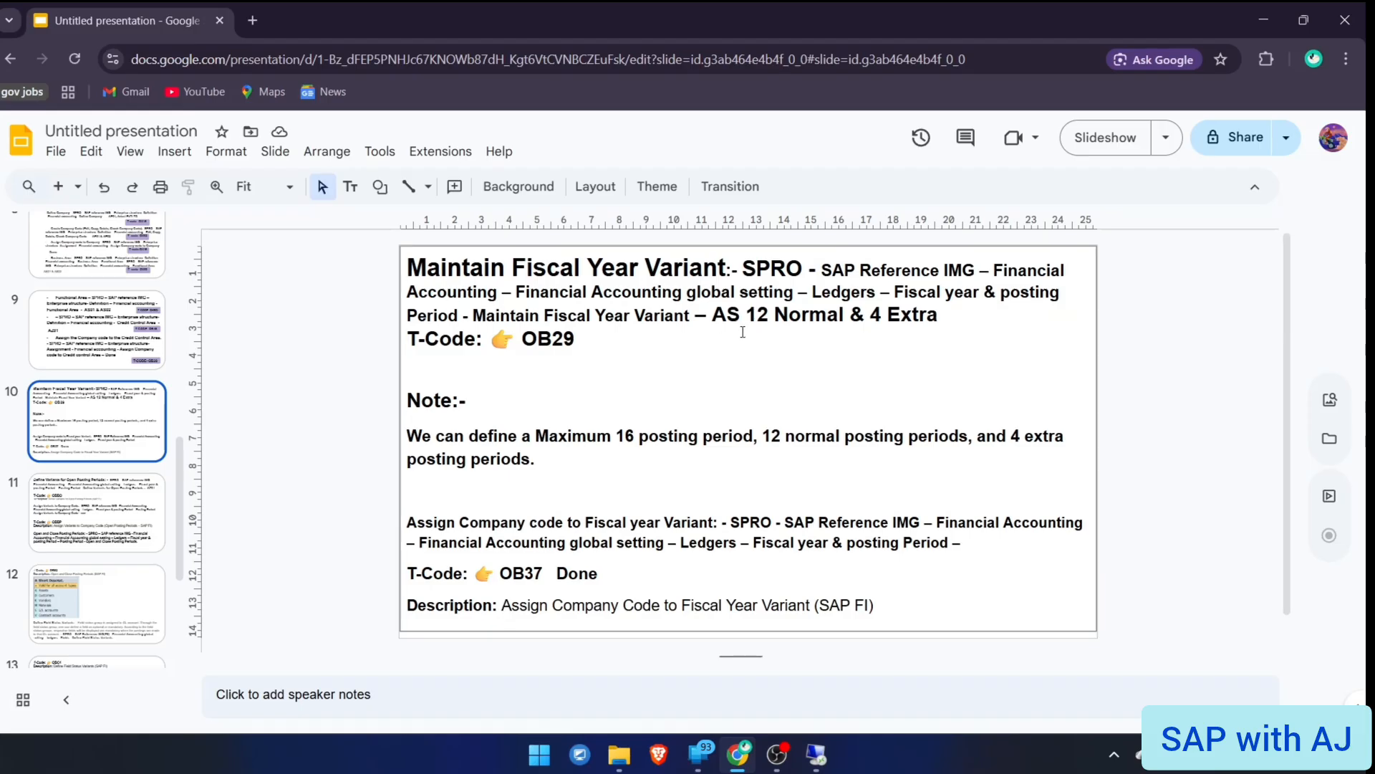
pyautogui.moveTo(747, 314); pyautogui.dragTo(947, 316)
pyautogui.click(946, 317)
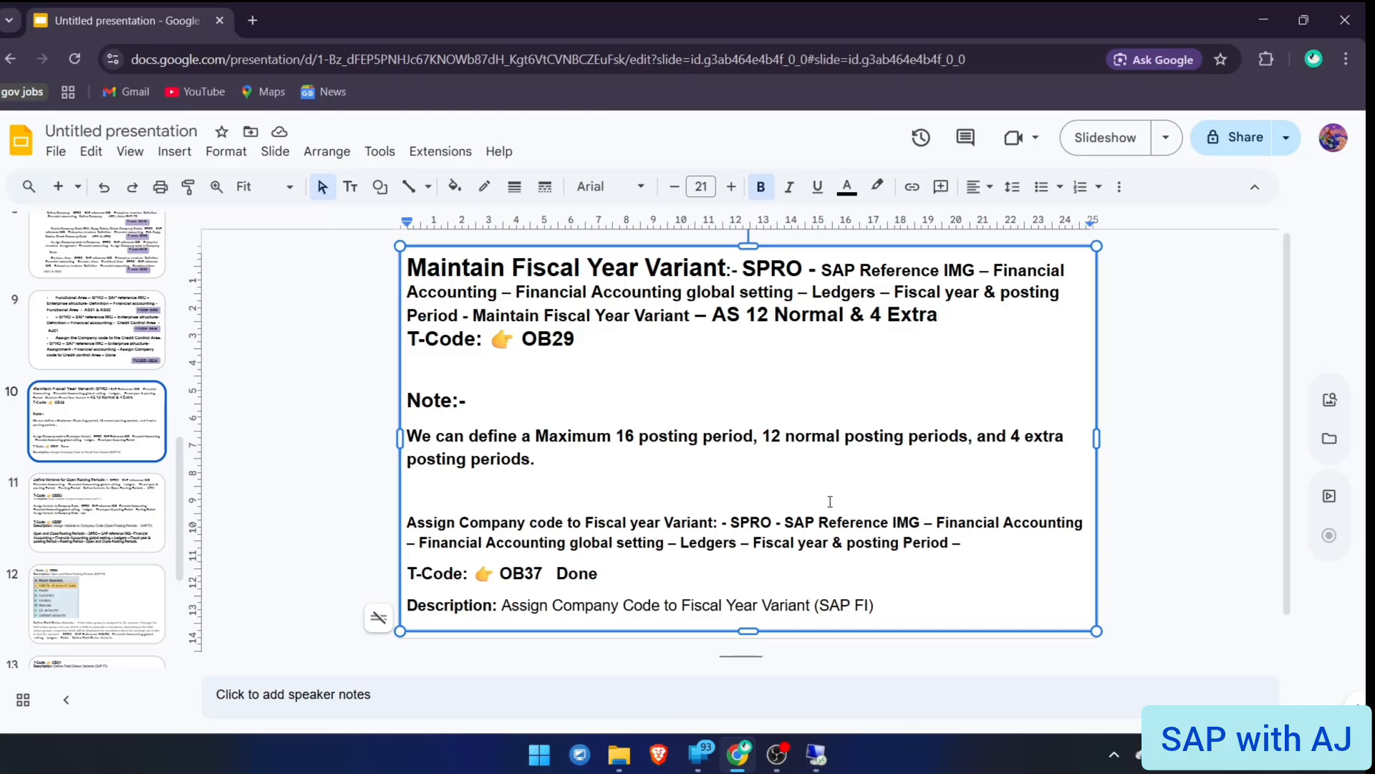
pyautogui.hotkey('alt', 'Tab')
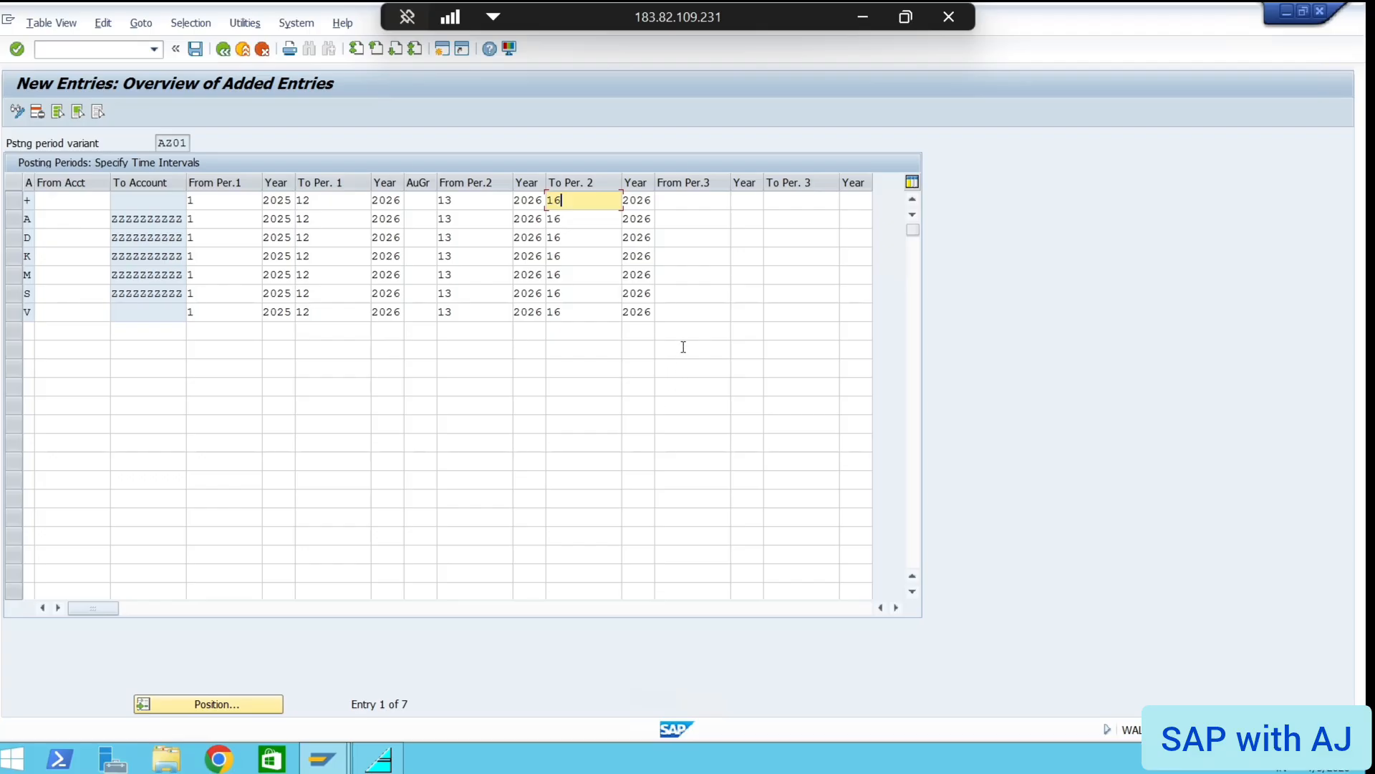
# Save the AZ01 period entries under the customizing request and exit the table to SAP Easy Access
pyautogui.click(660, 316)
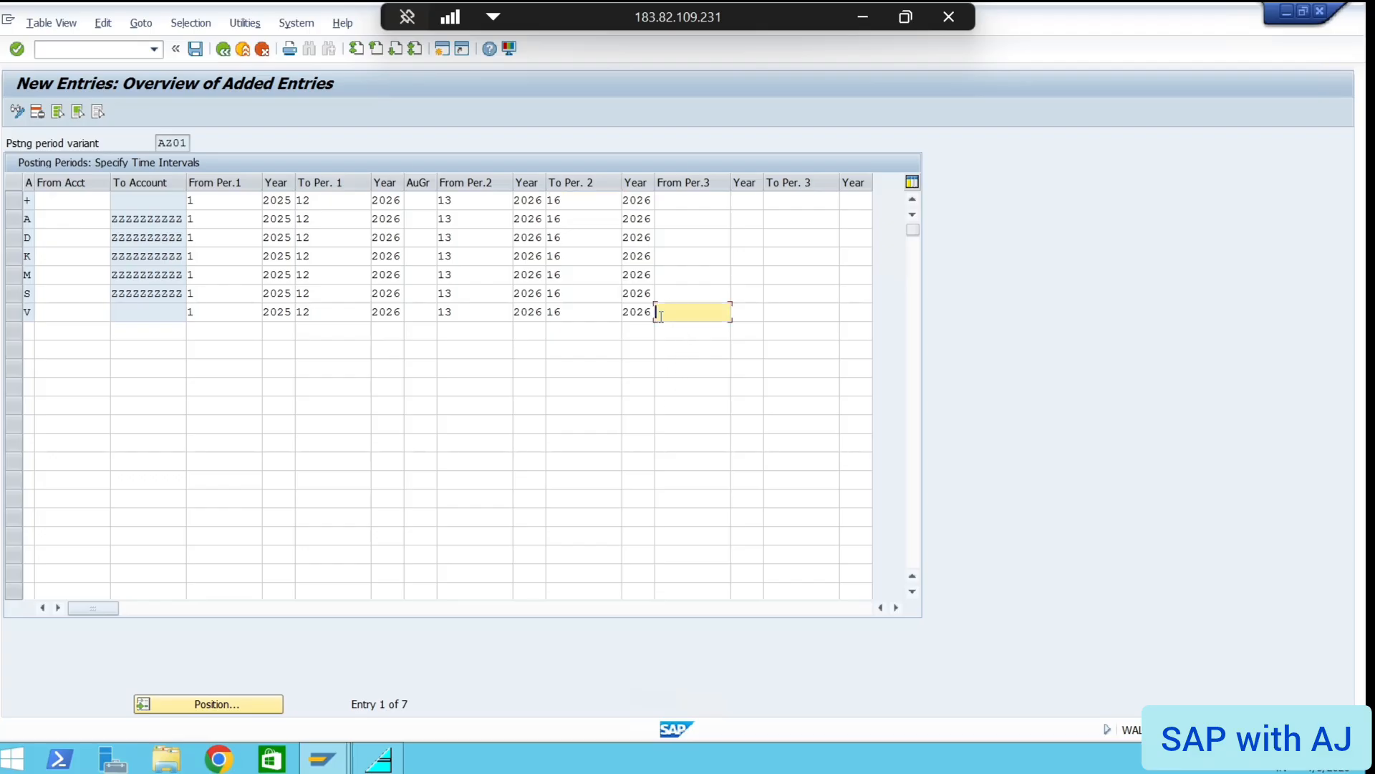
pyautogui.hotkey('ctrl', 's')
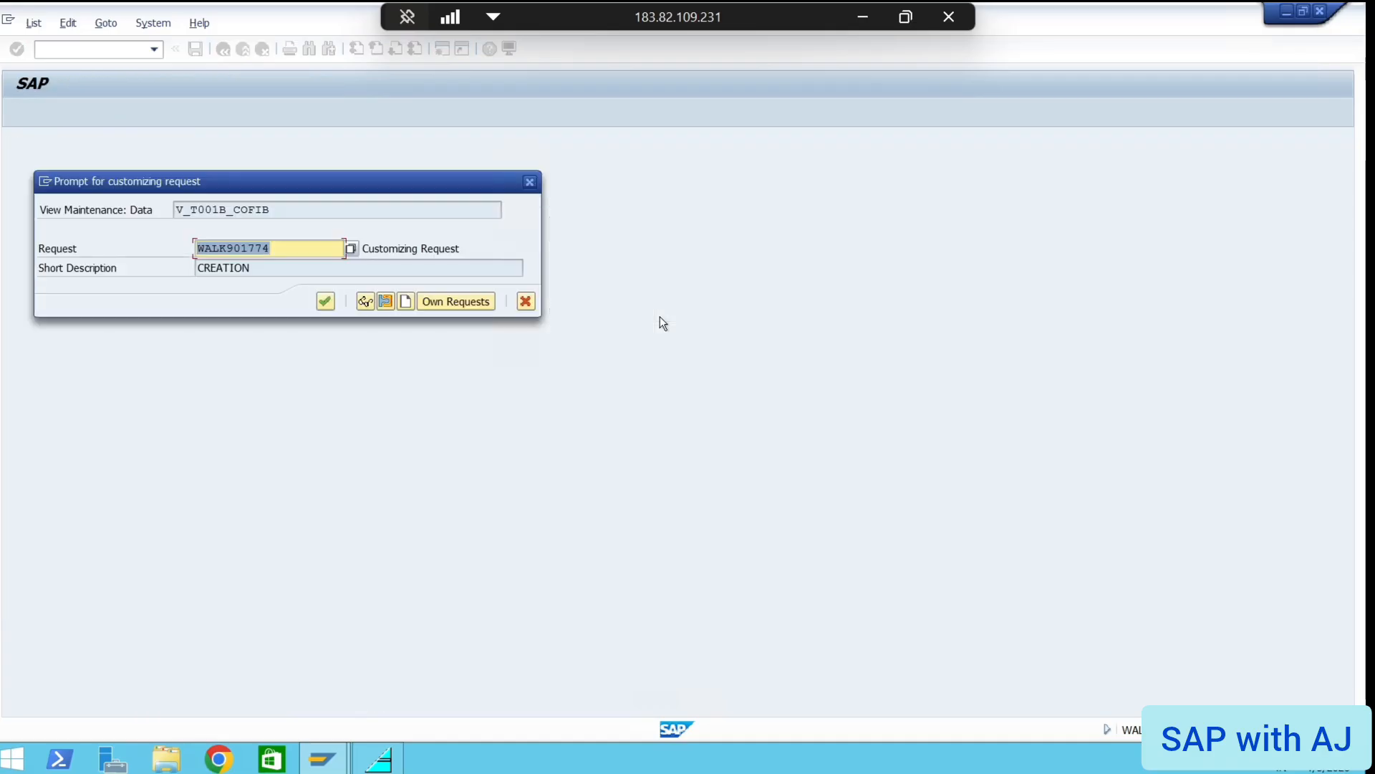
pyautogui.click(324, 301)
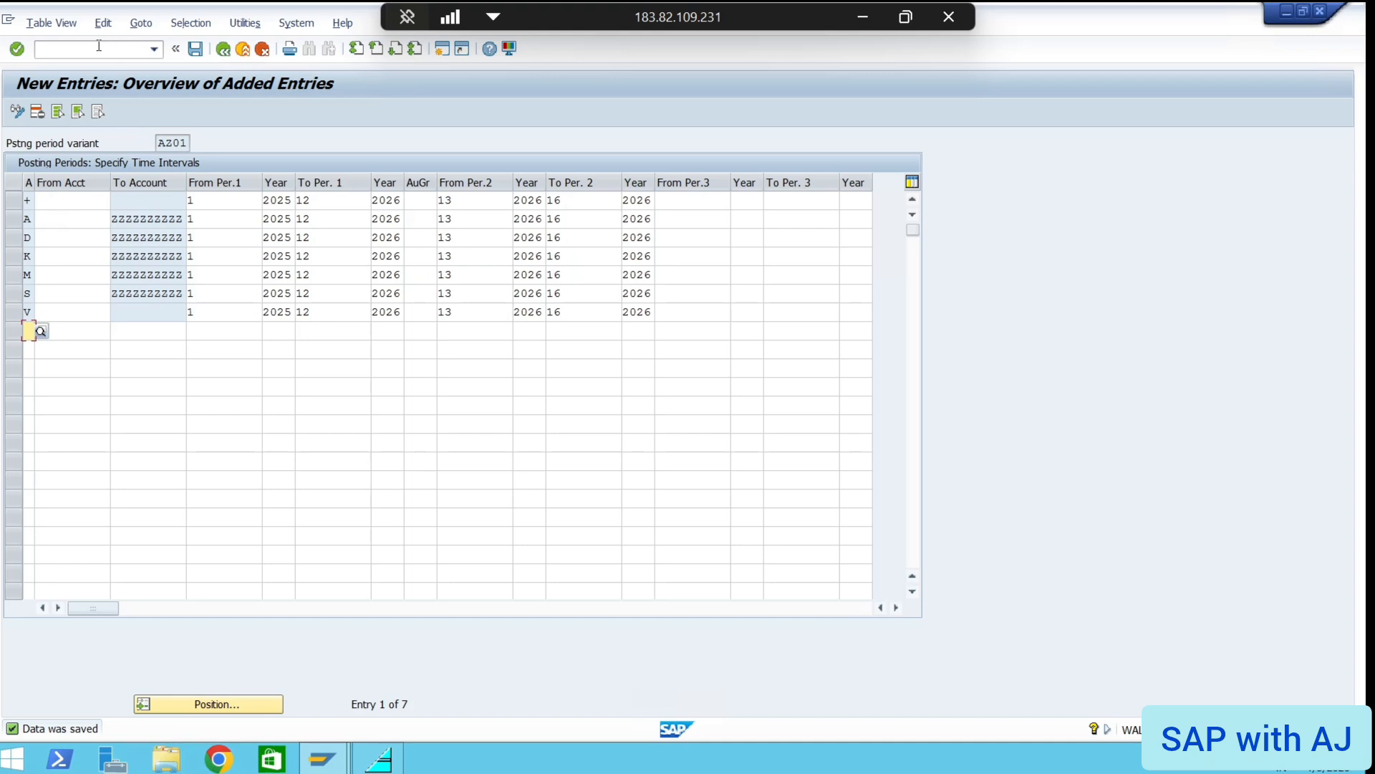
pyautogui.hotkey('ctrl', 's')
pyautogui.press('XF86MonBrightnessUp')
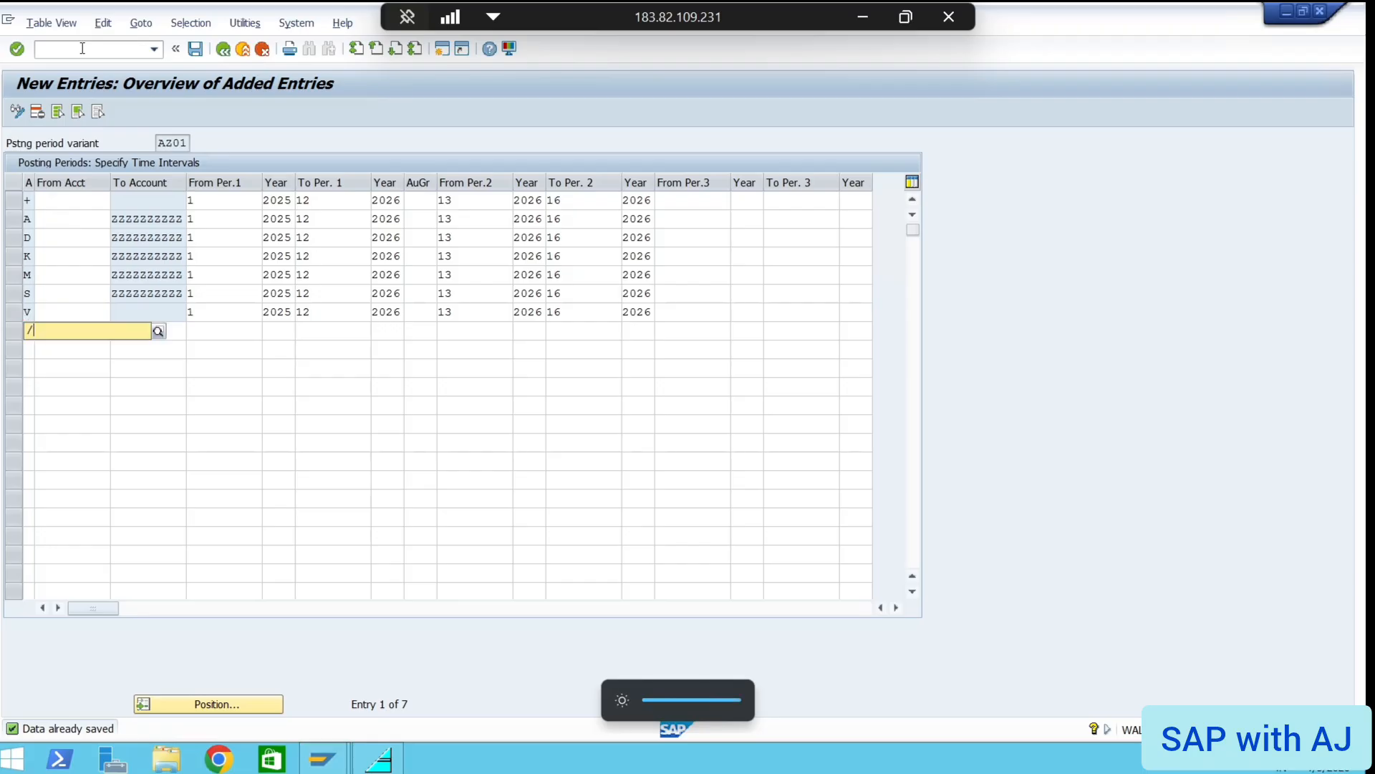
pyautogui.write('/')
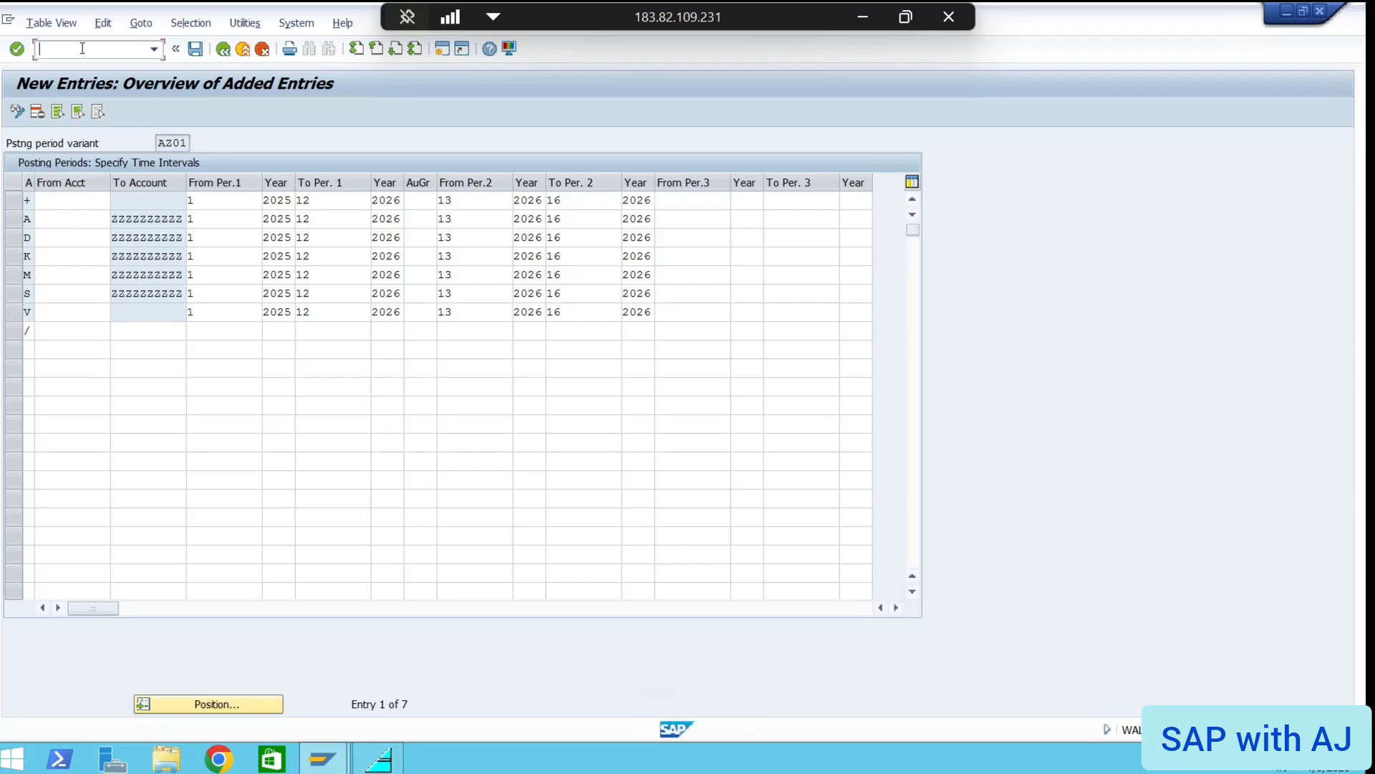
pyautogui.write('/n')
pyautogui.press('Return')
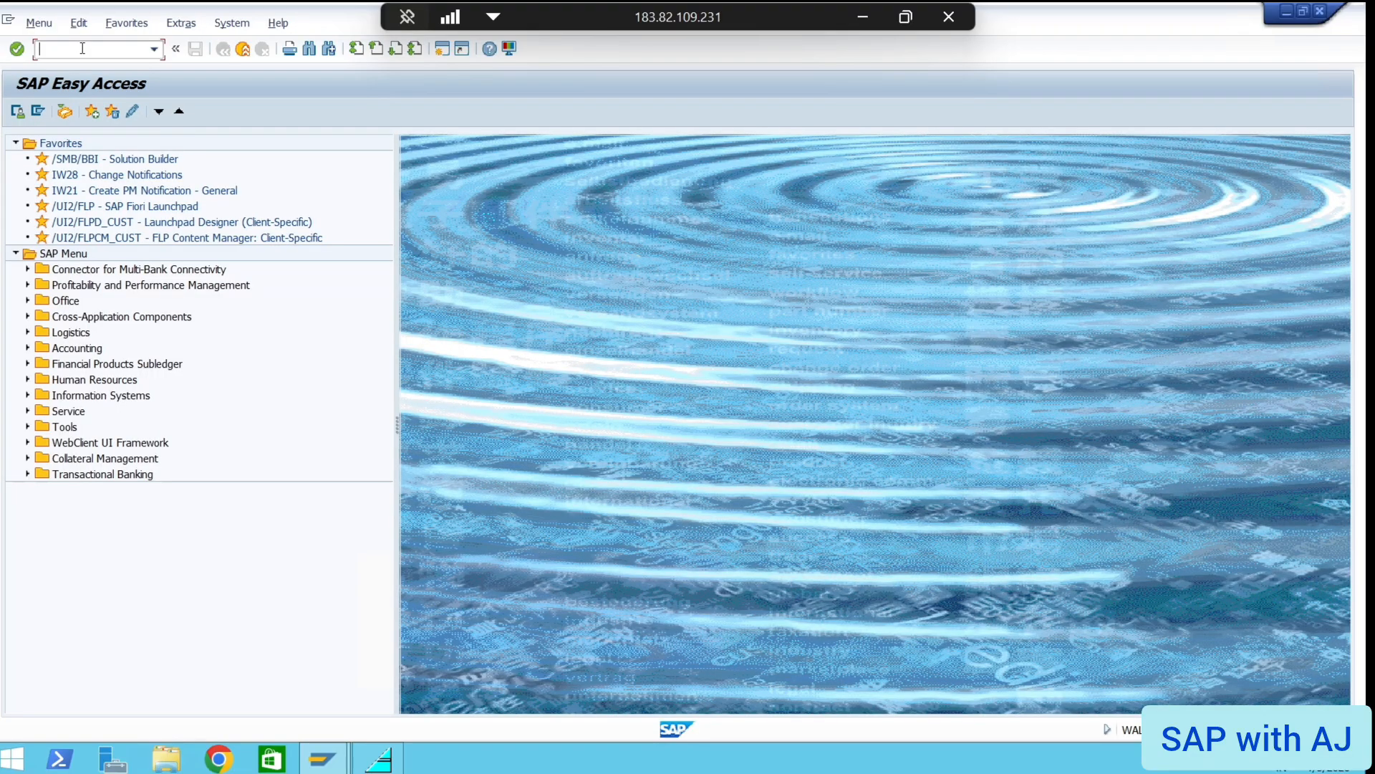
# Browse slides 11 and 12, ending on slide 13's OBC4 and OBY6 field status variant notes
pyautogui.click(863, 16)
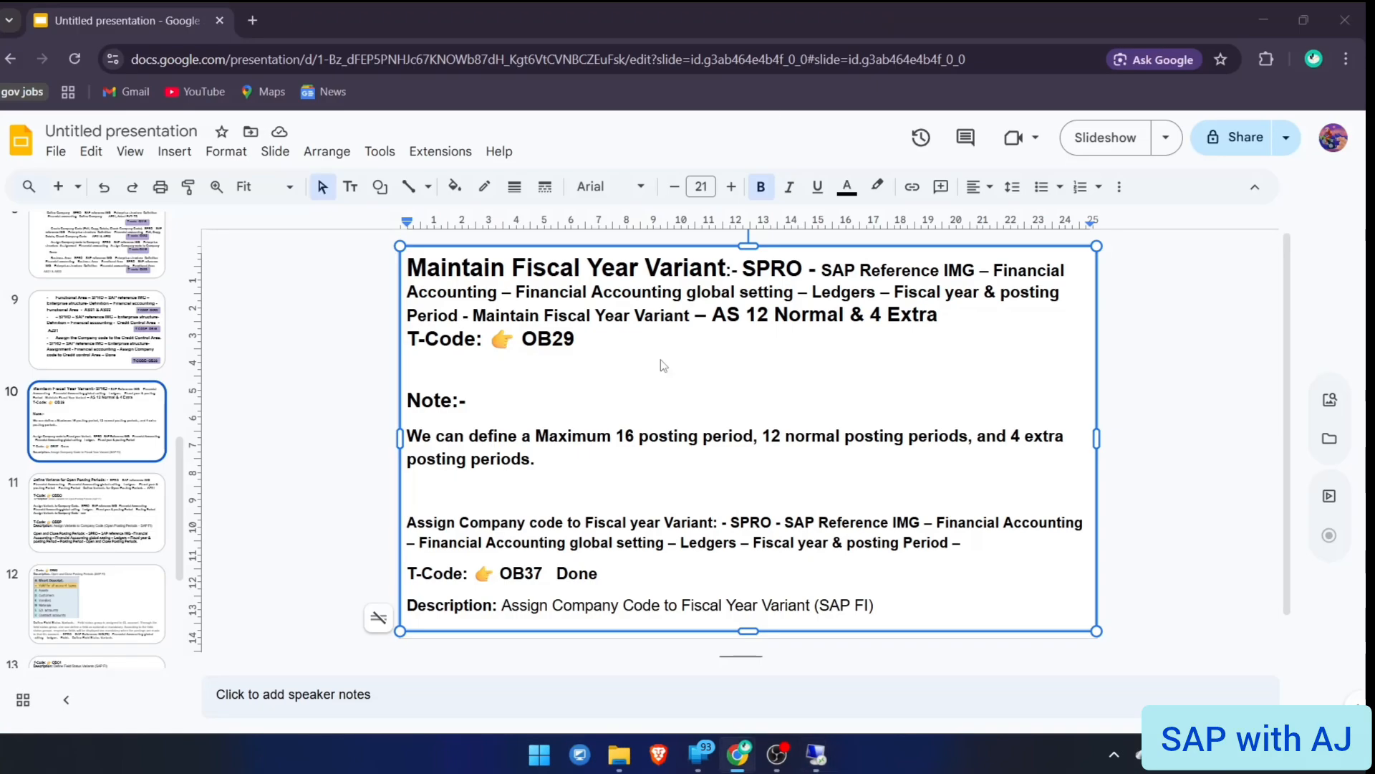
pyautogui.click(91, 512)
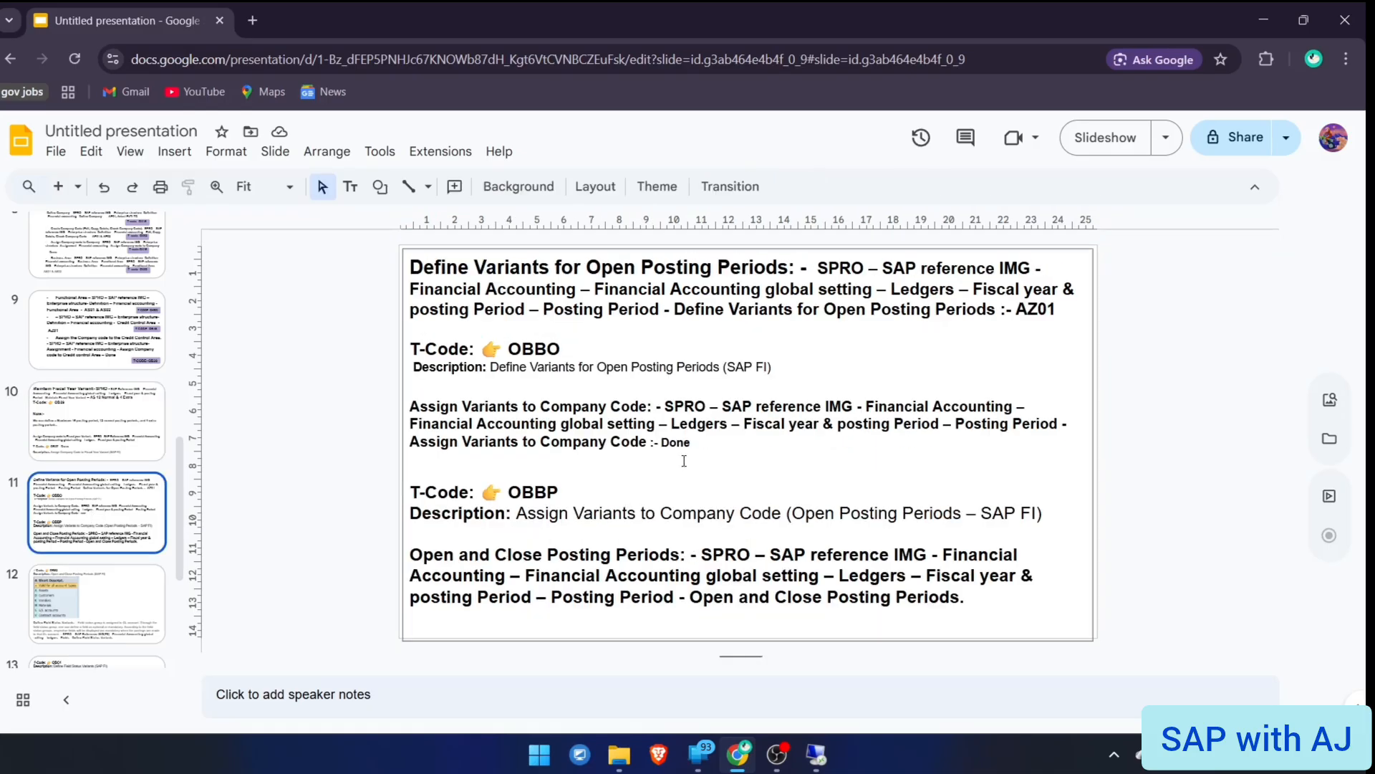
pyautogui.click(153, 604)
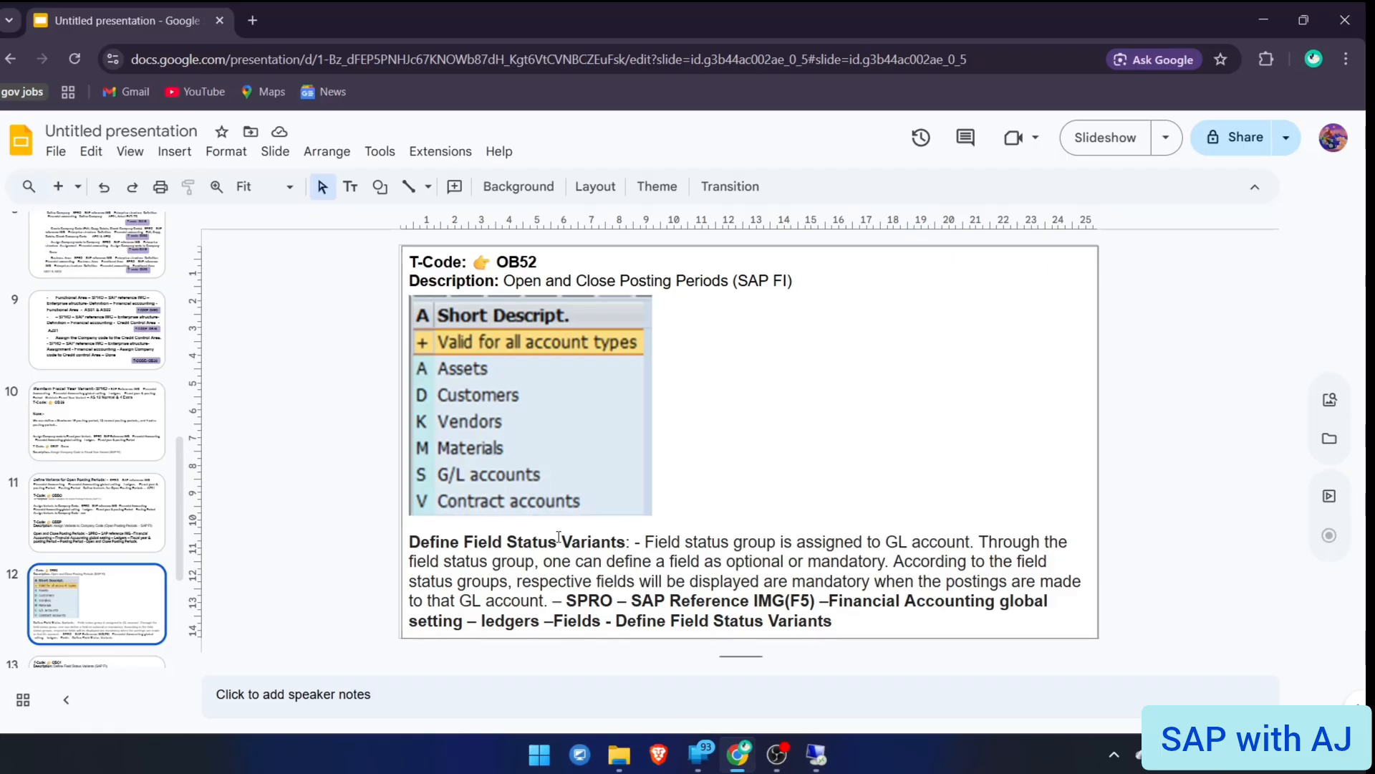
pyautogui.scroll(-1, 115, 605)
pyautogui.click(111, 609)
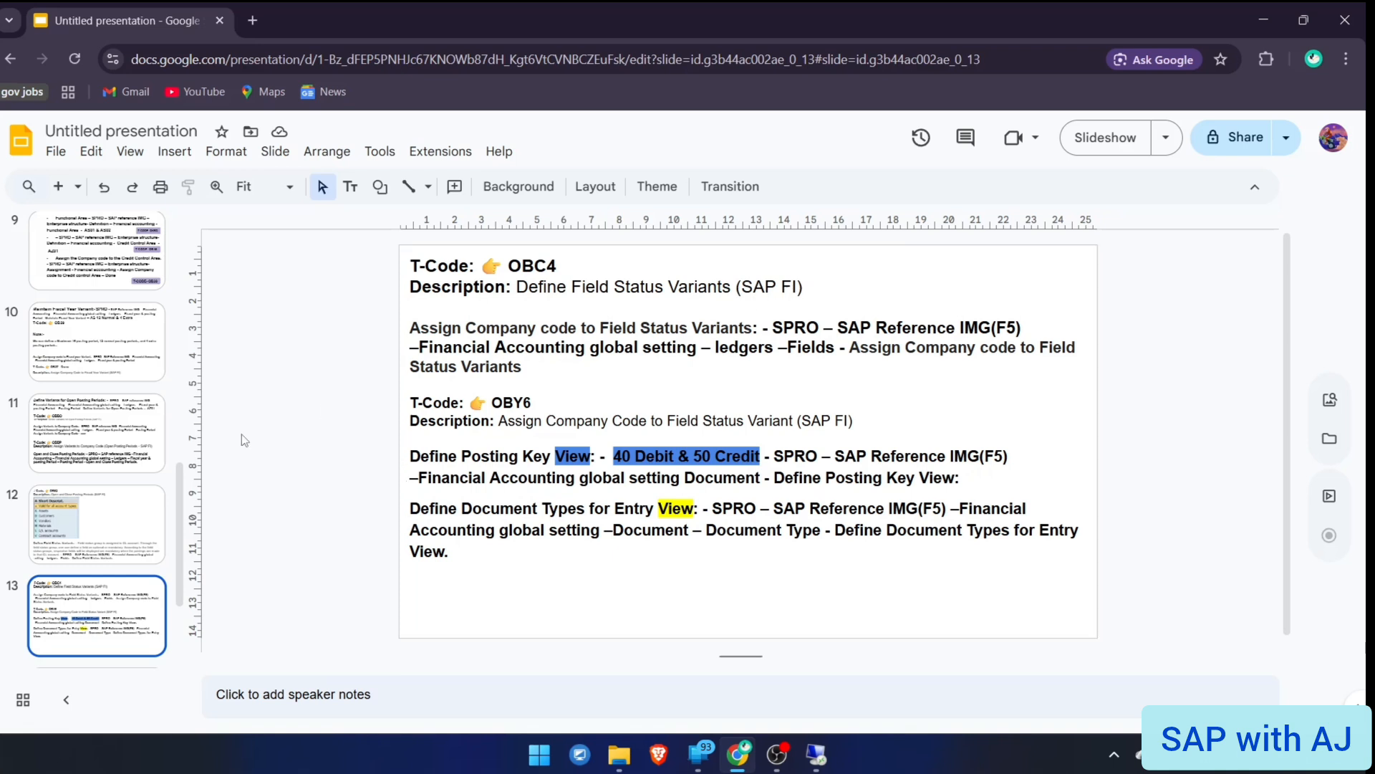
pyautogui.click(132, 534)
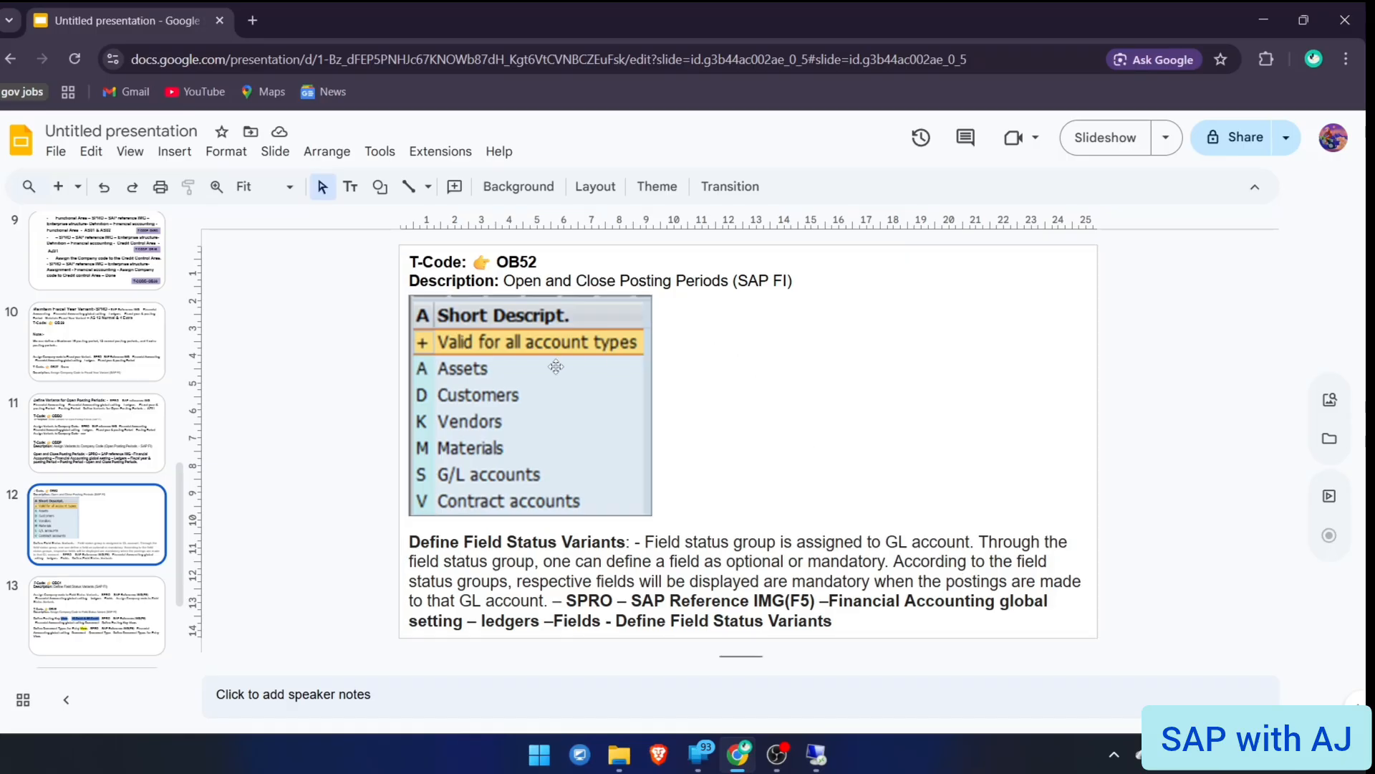
pyautogui.click(109, 601)
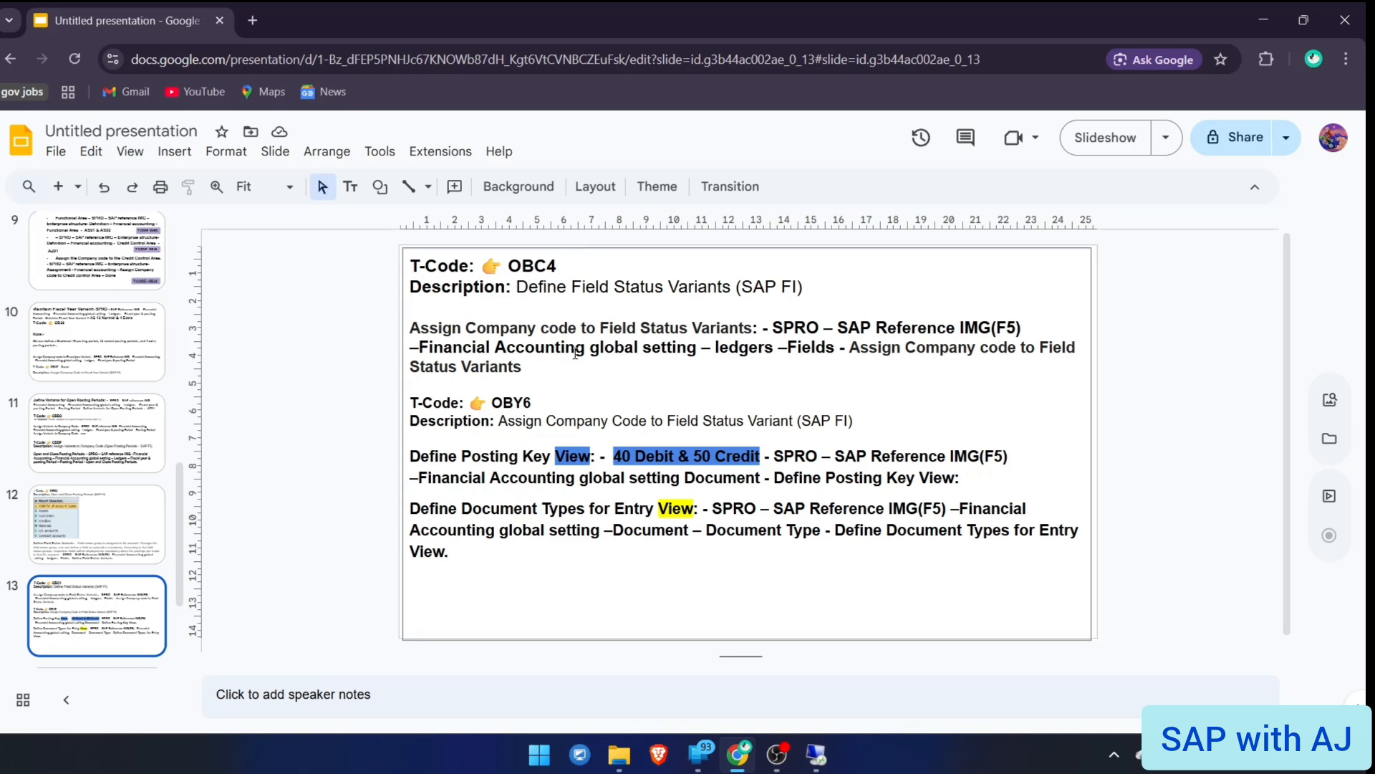
# Open the field status variants list with transaction OBC4
pyautogui.hotkey('alt', 'Tab')
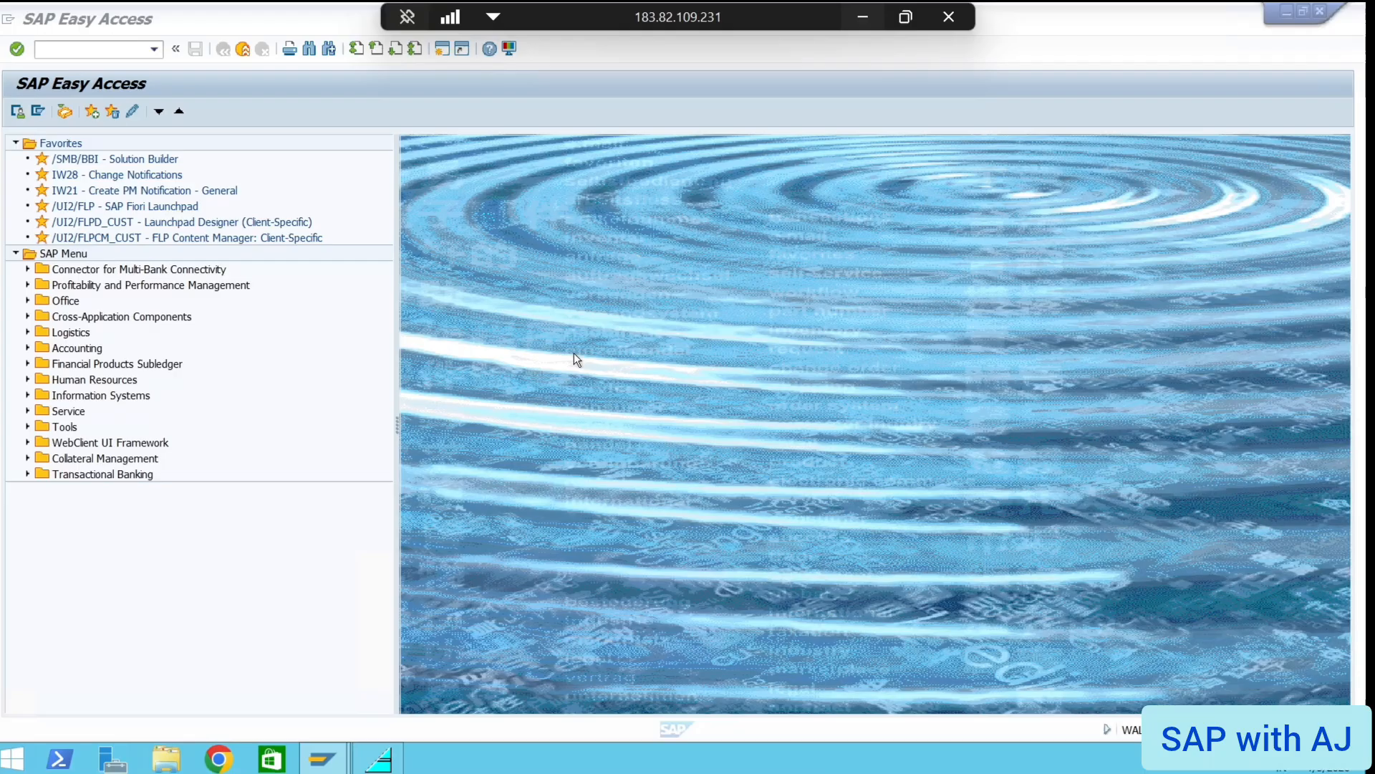
pyautogui.write('OB')
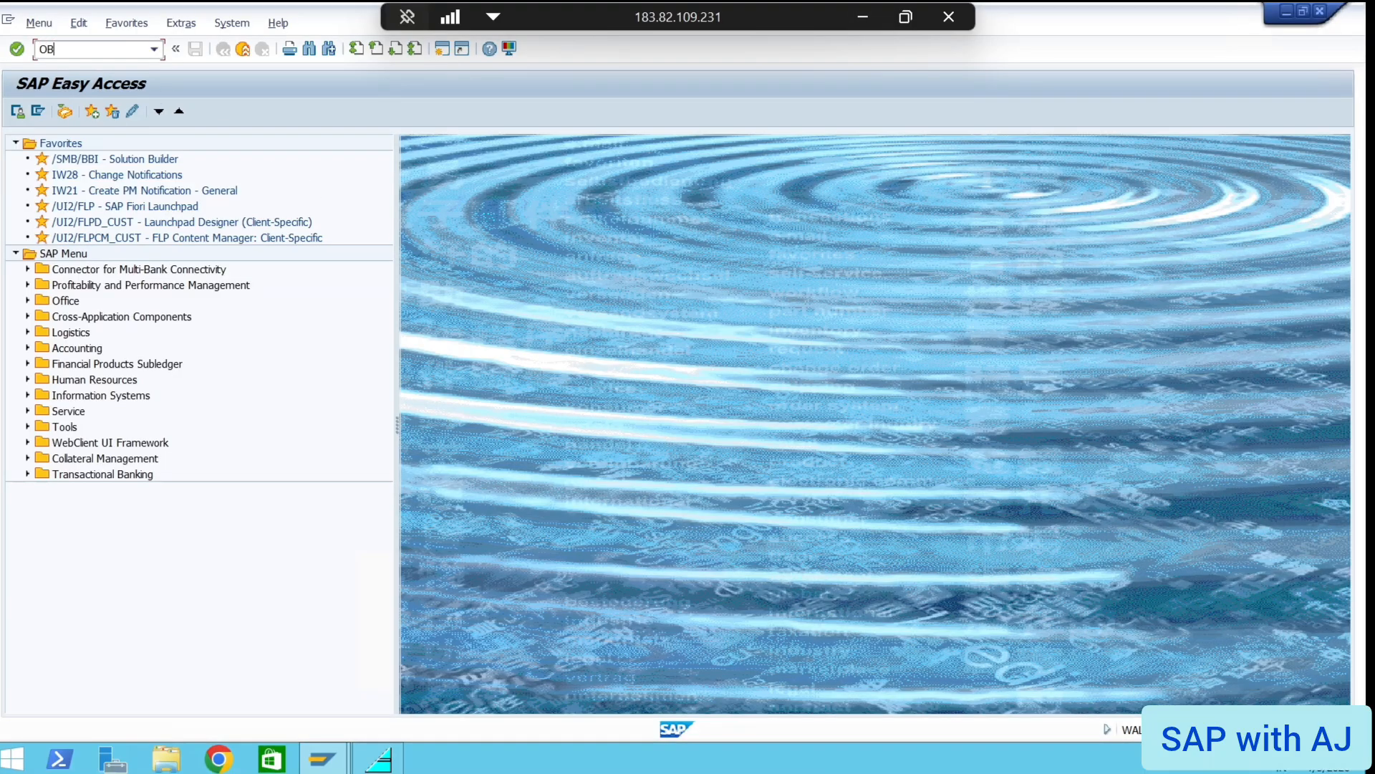
pyautogui.write('C4')
pyautogui.press('Return')
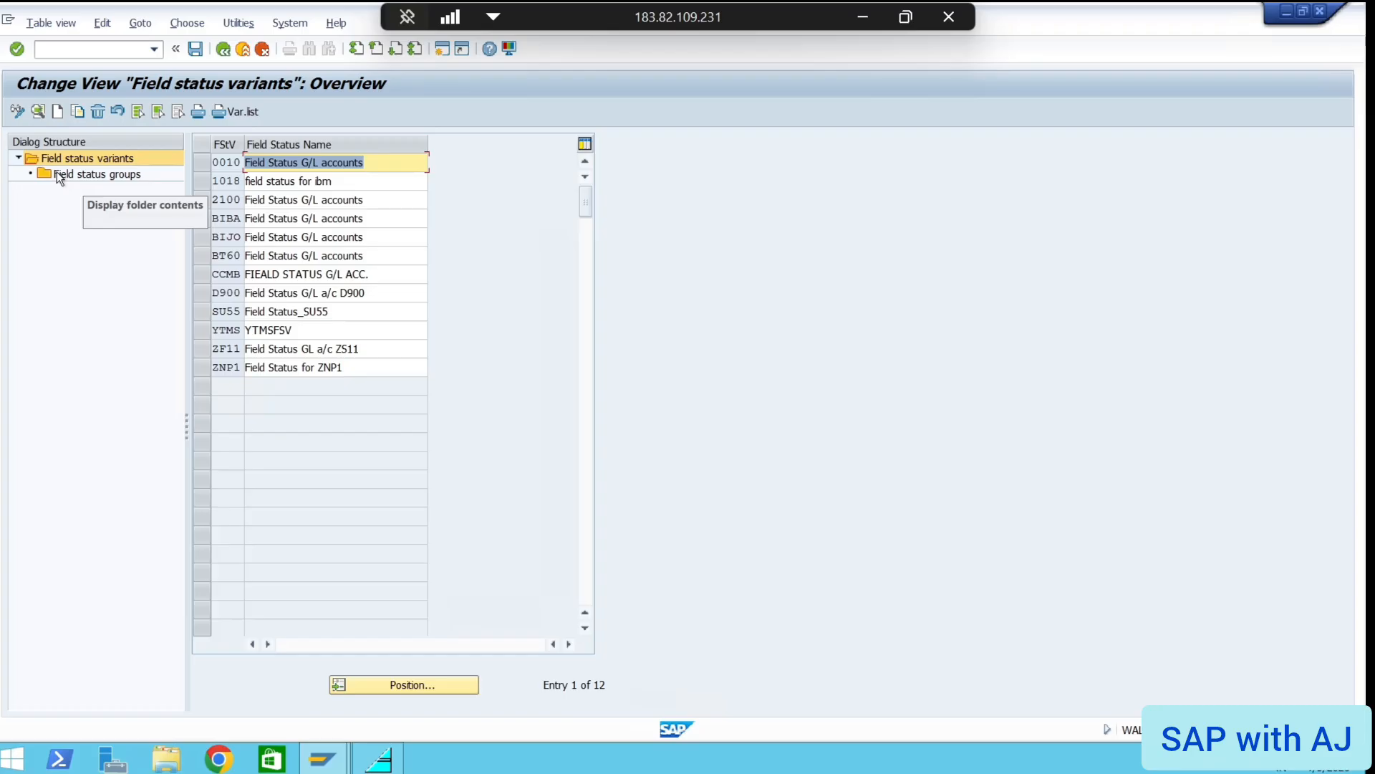
pyautogui.doubleClick(58, 175)
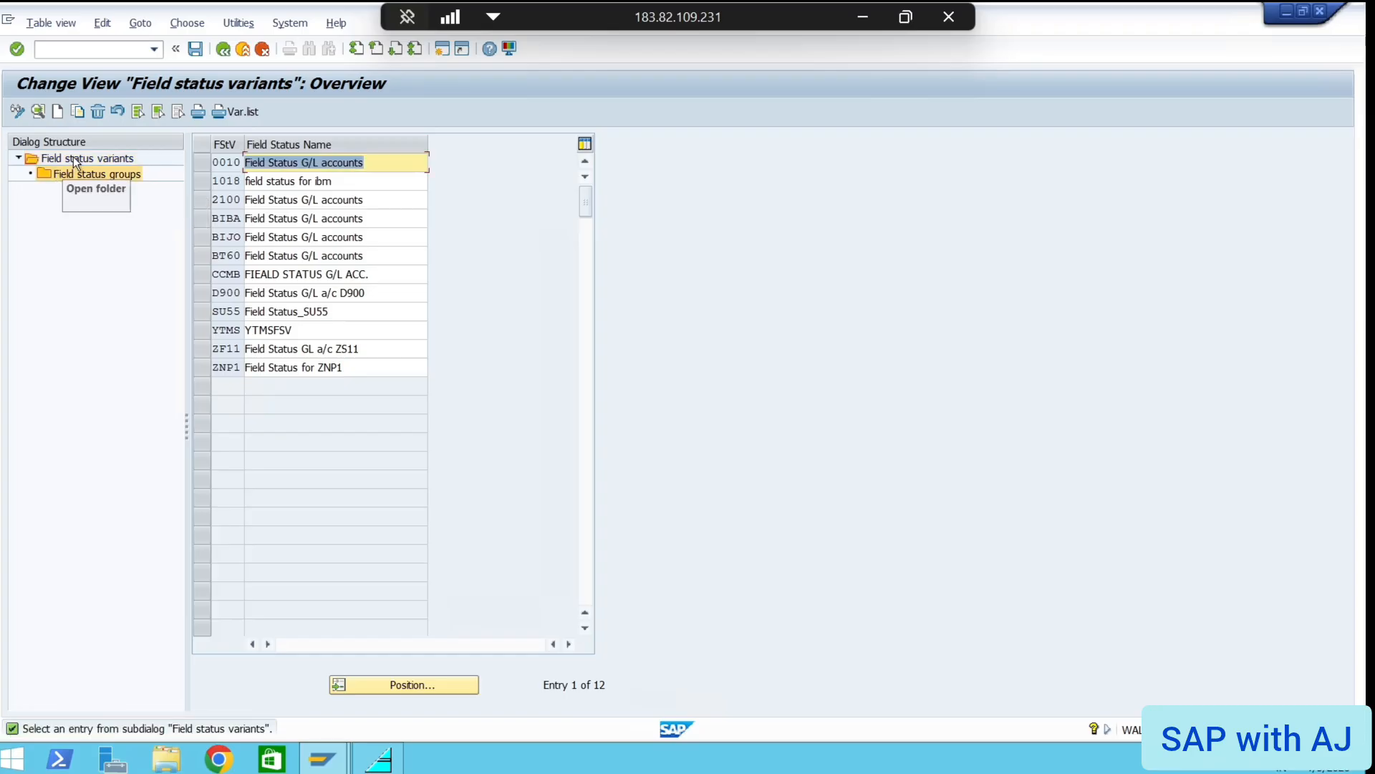
pyautogui.doubleClick(73, 159)
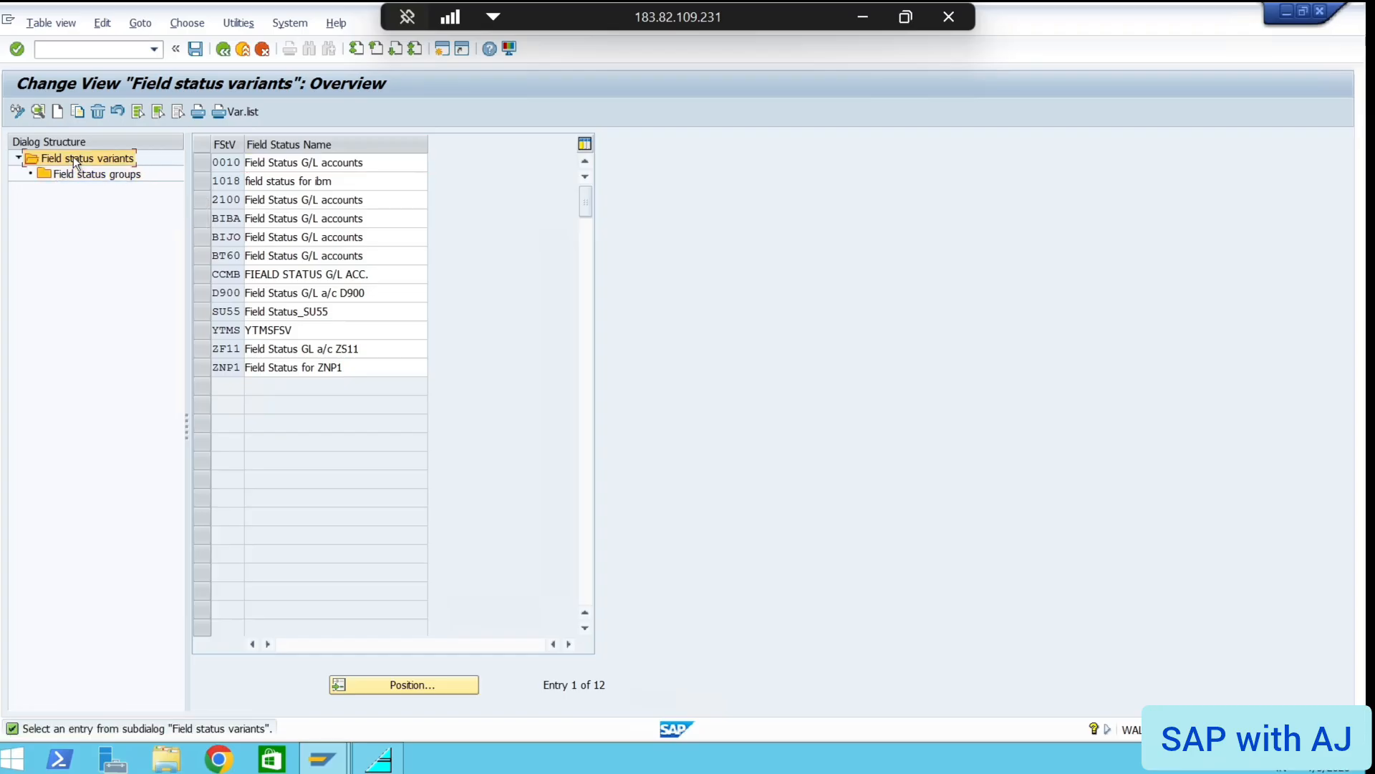
# Copy variant 0010 (Field Status G/L accounts) under the new key AZ01
pyautogui.click(199, 164)
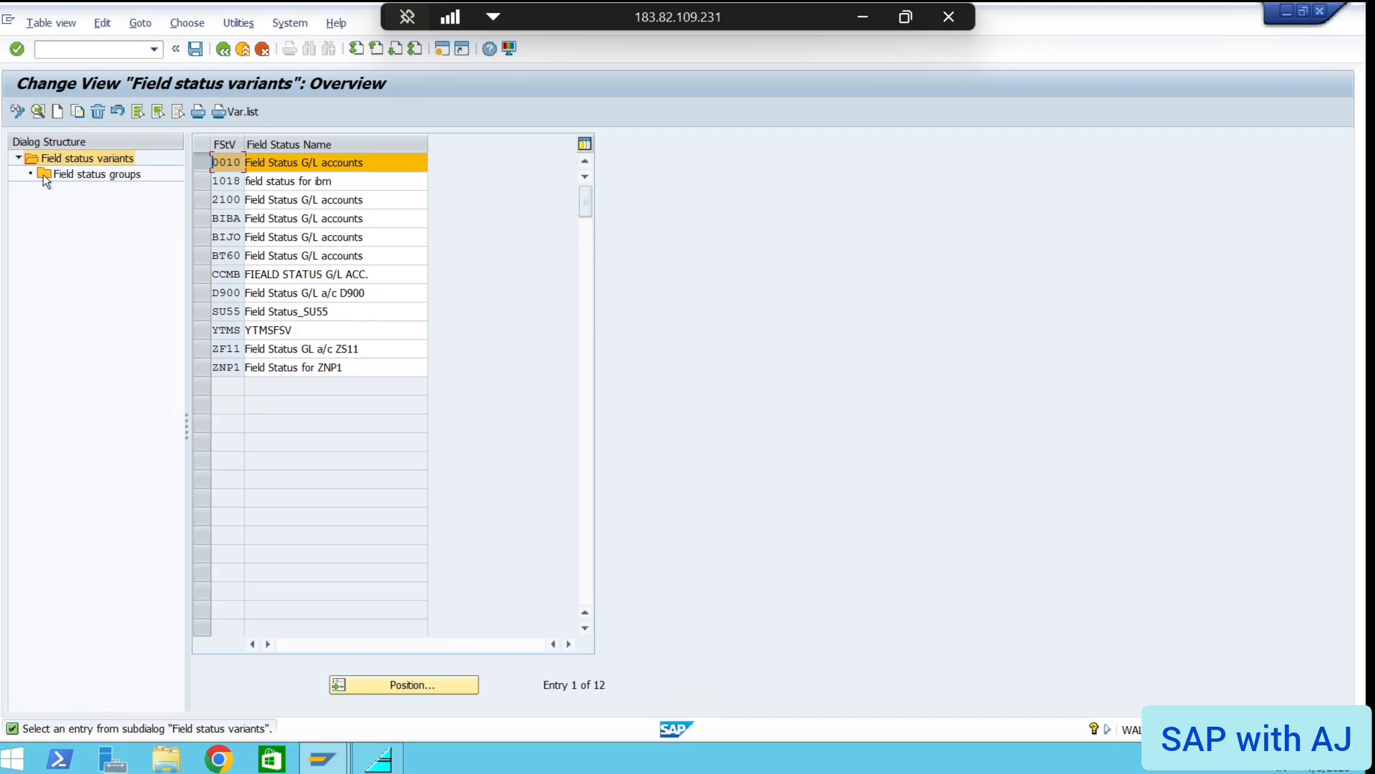
pyautogui.click(77, 111)
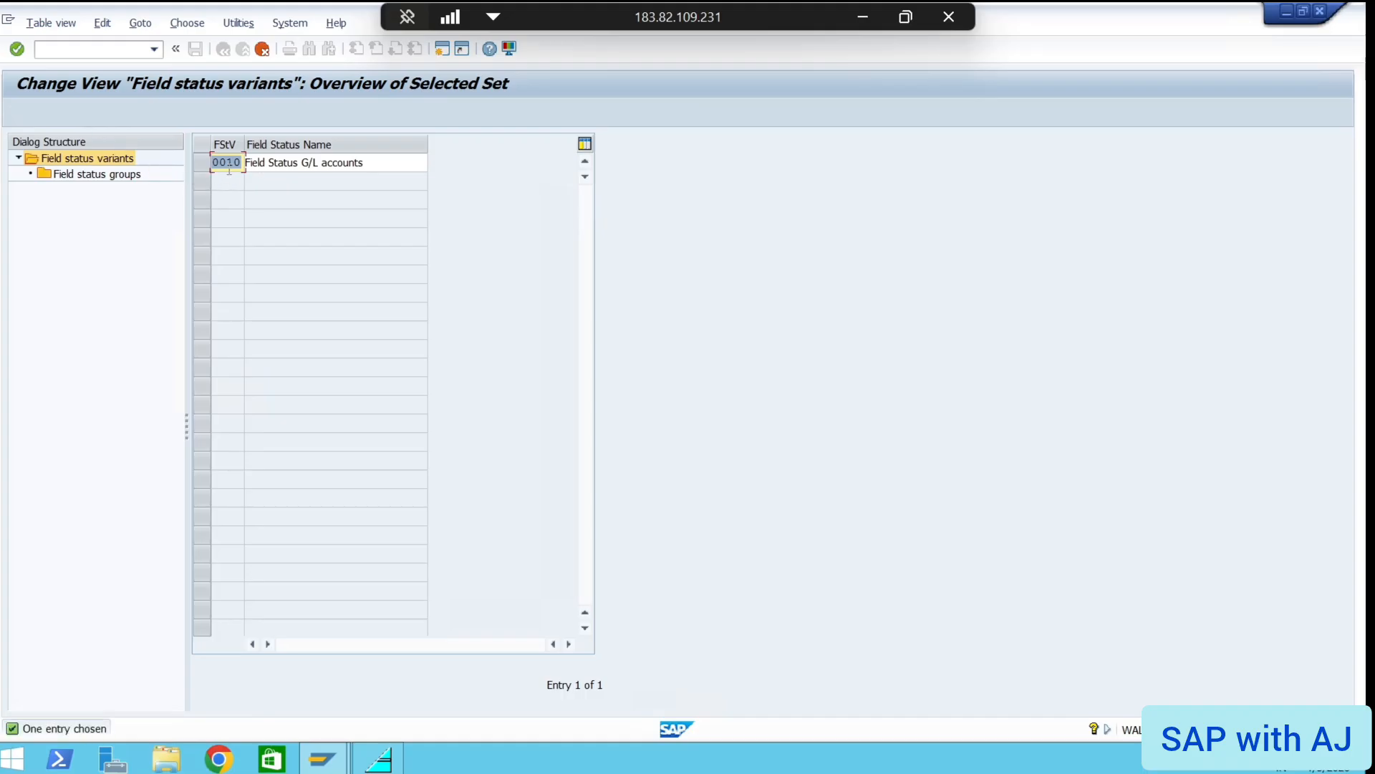
pyautogui.press('BackSpace')
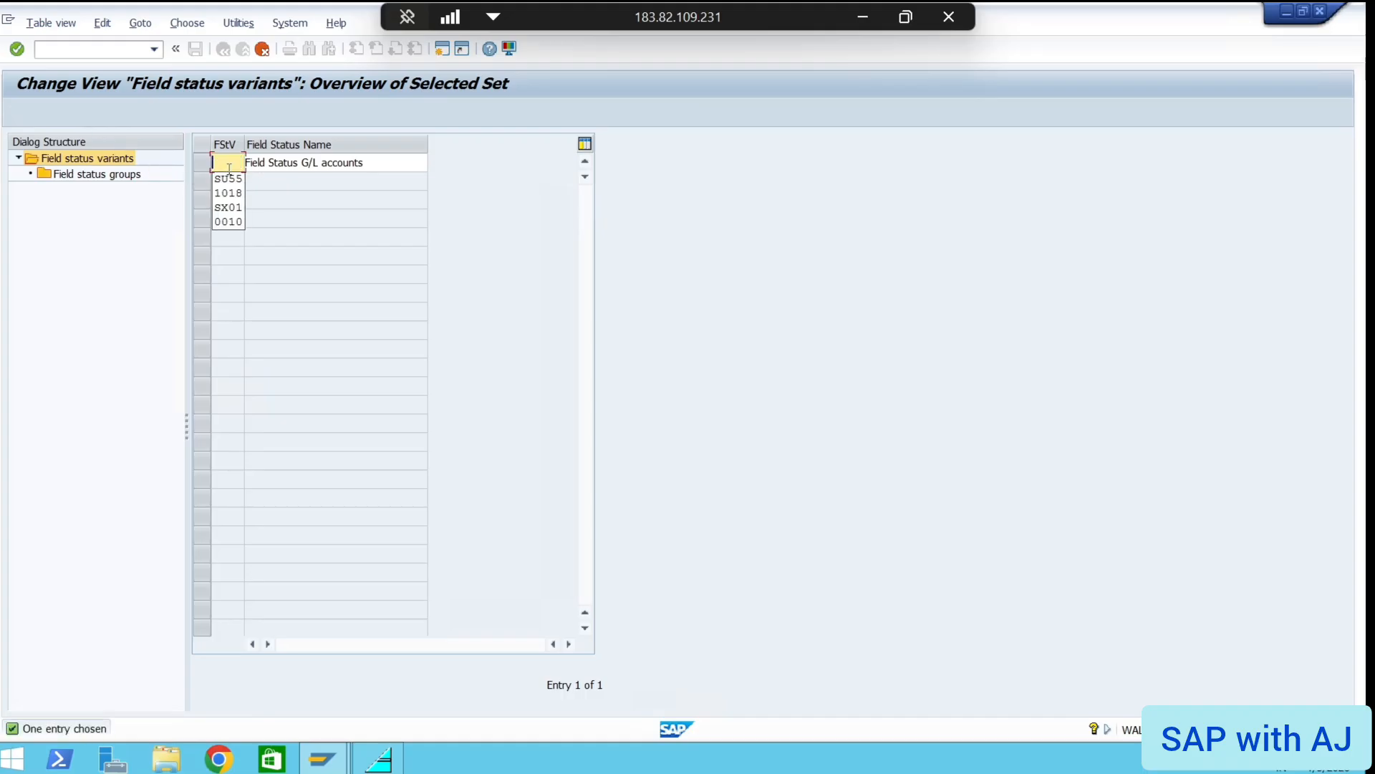
pyautogui.write('AZ01')
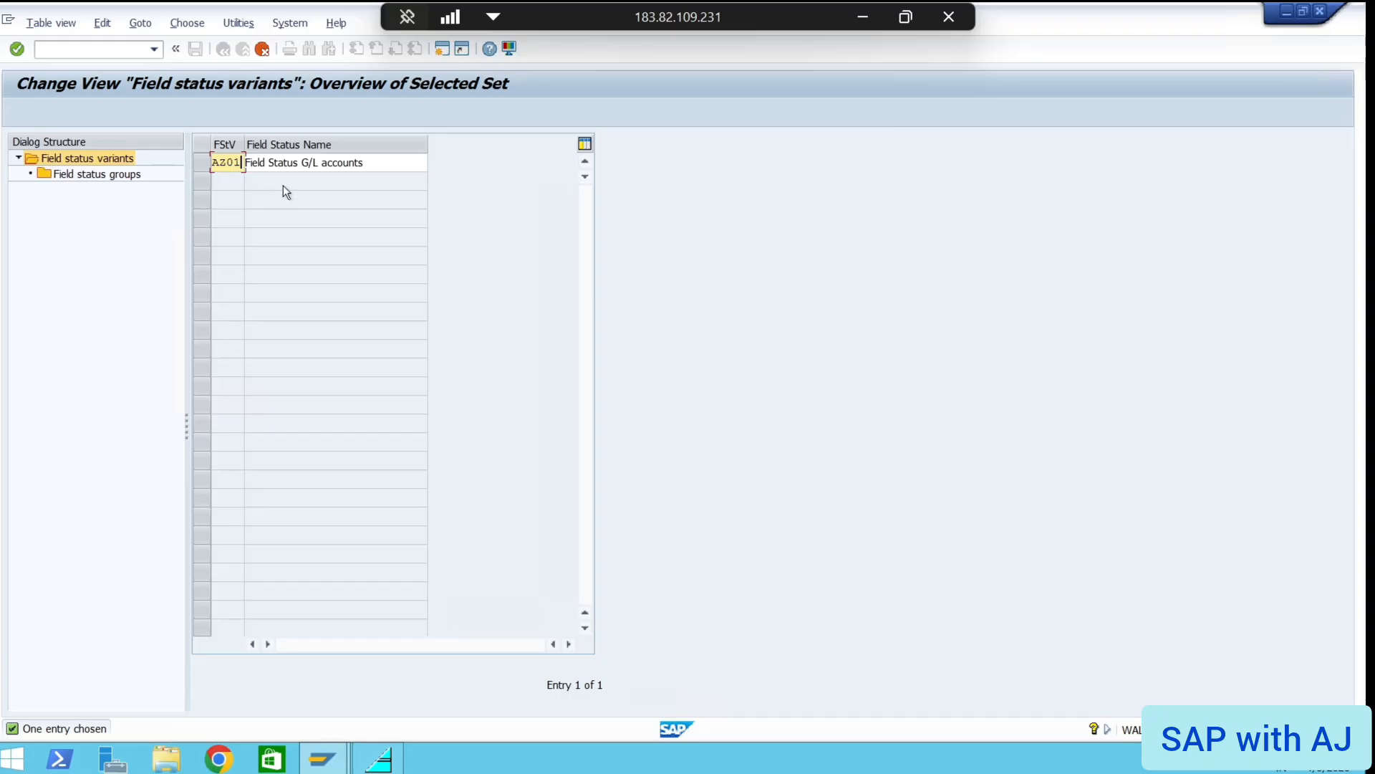
pyautogui.press('Return')
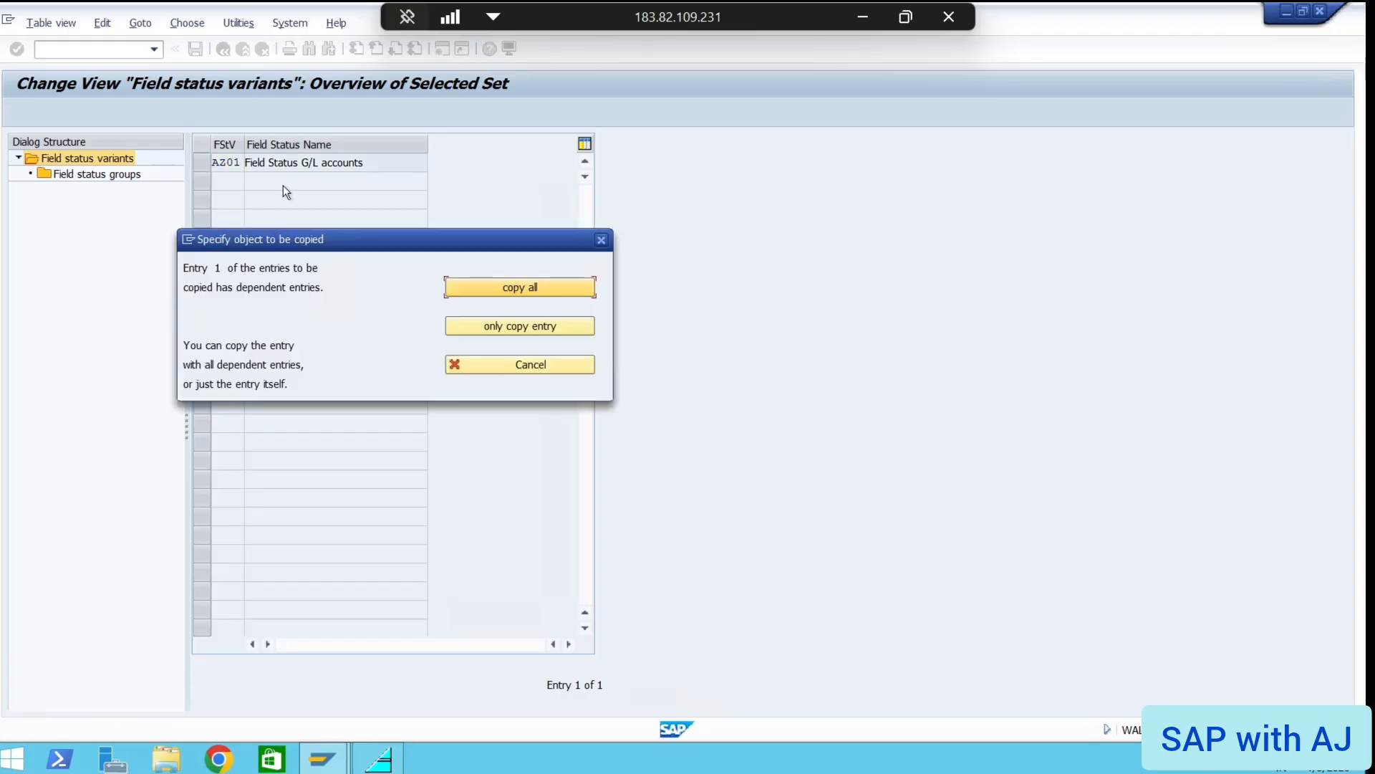
# Copy all 46 dependent entries, then open the field status groups of AZ01
pyautogui.click(506, 294)
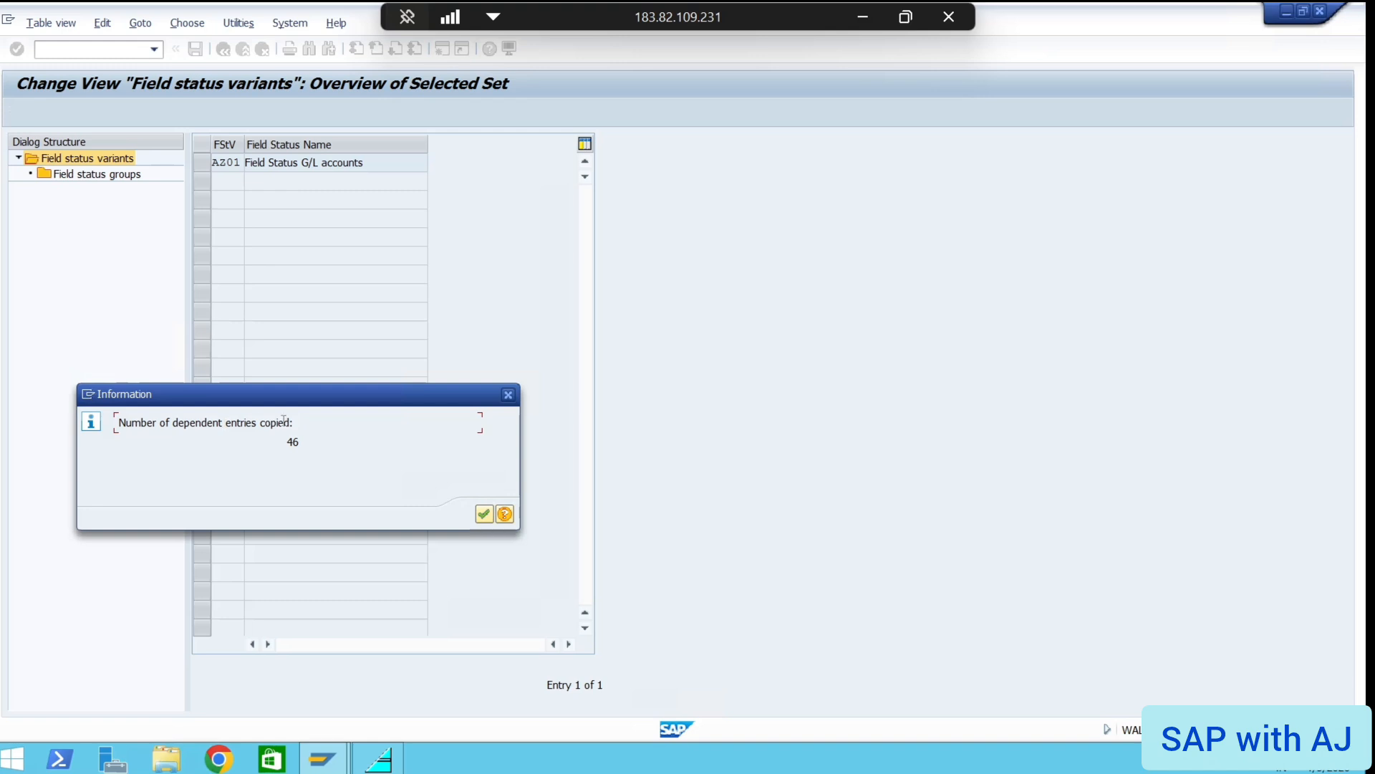
pyautogui.click(483, 515)
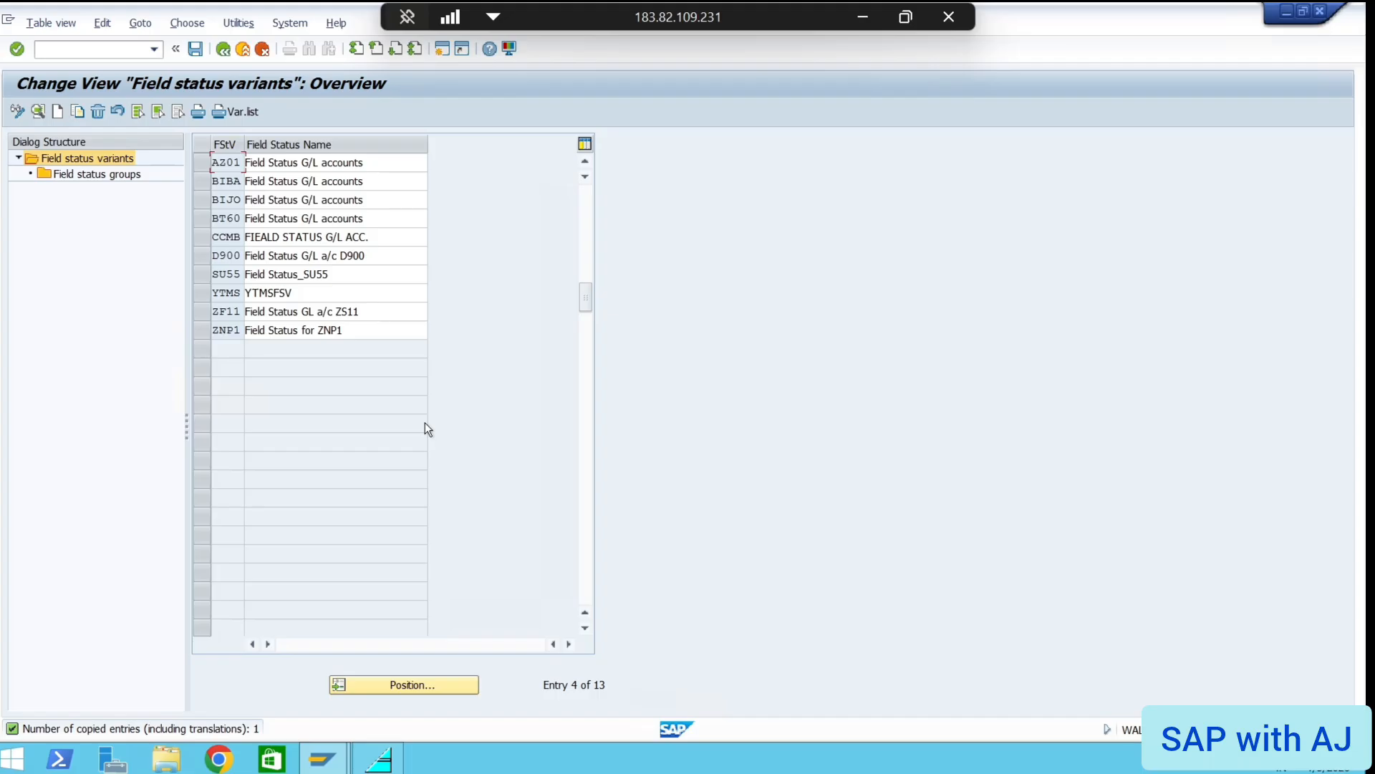
pyautogui.click(201, 162)
pyautogui.doubleClick(80, 175)
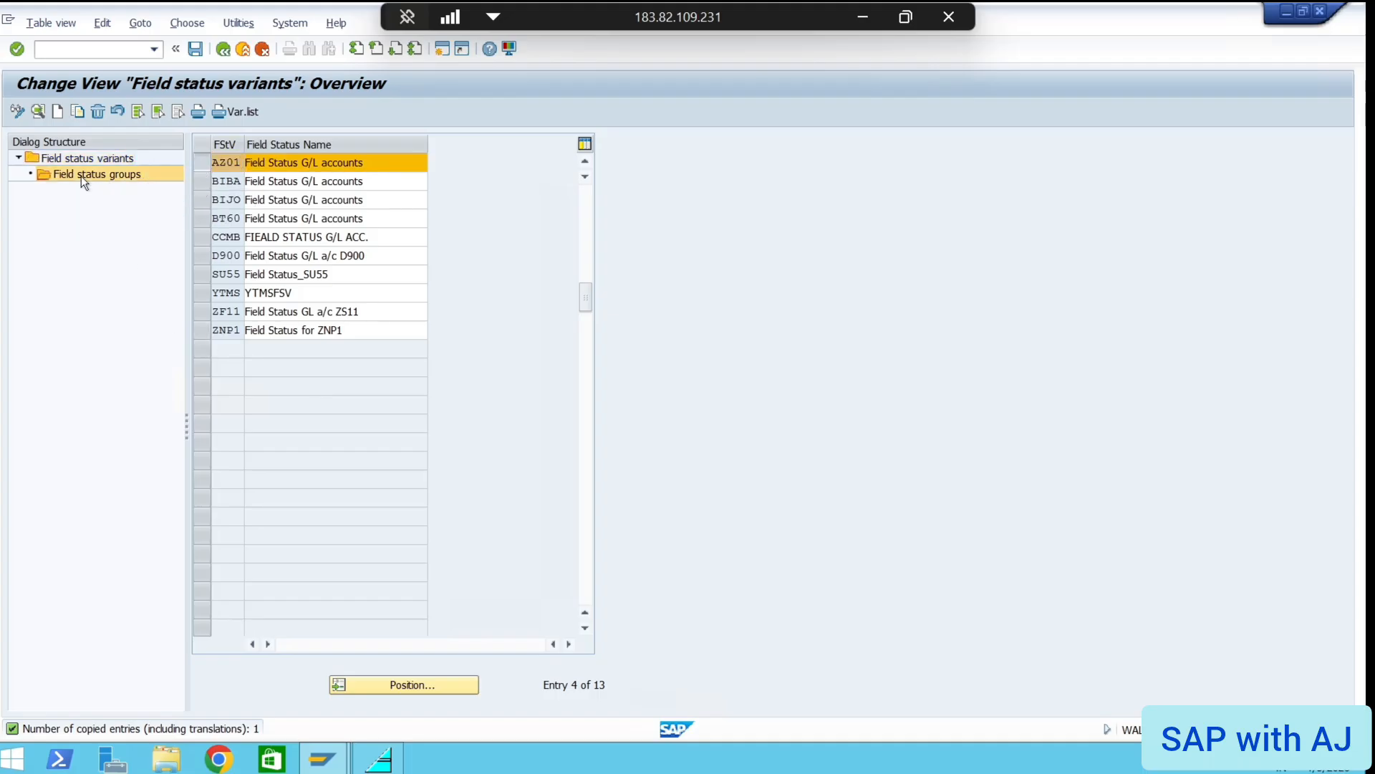
pyautogui.scroll(-12, 342, 444)
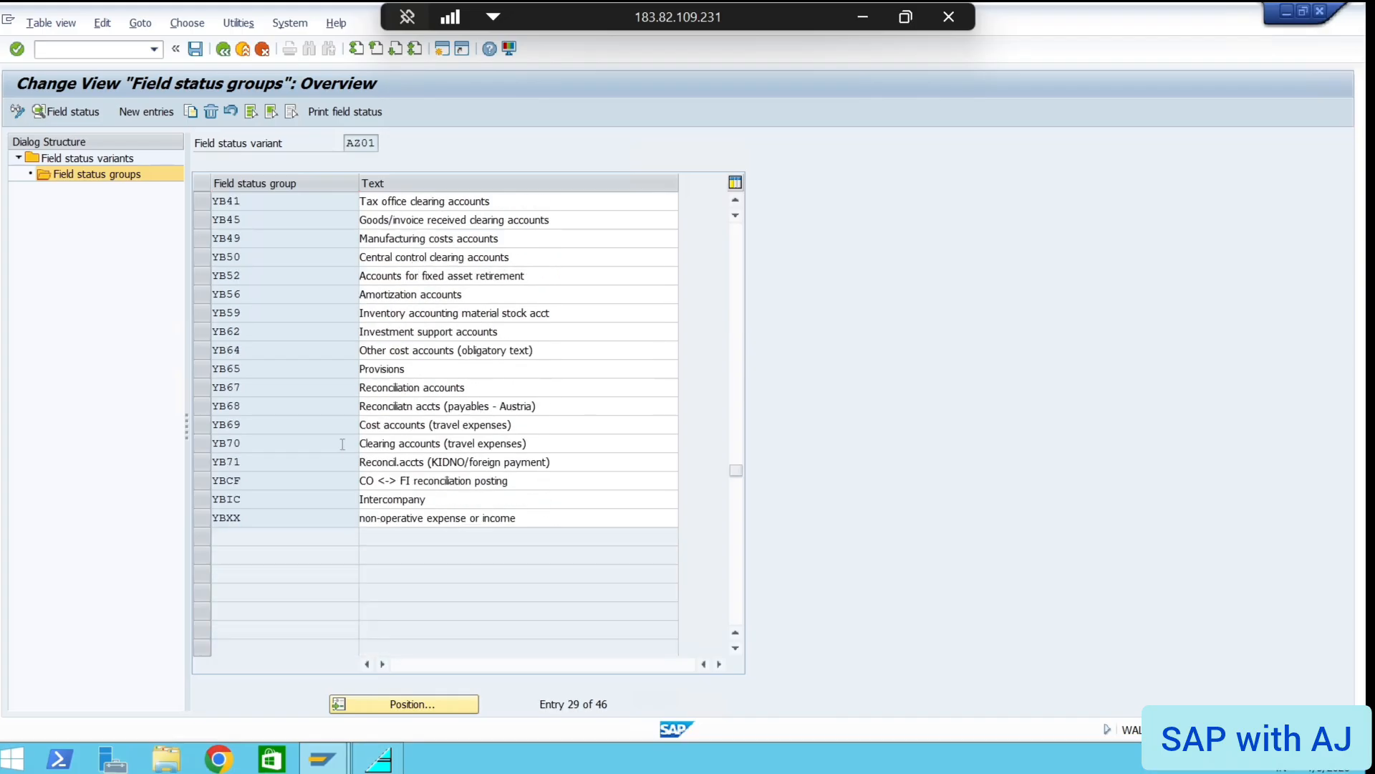
# Enter /n to exit AZ01's field status groups to SAP Easy Access
pyautogui.scroll(6, 341, 444)
pyautogui.scroll(6, 341, 445)
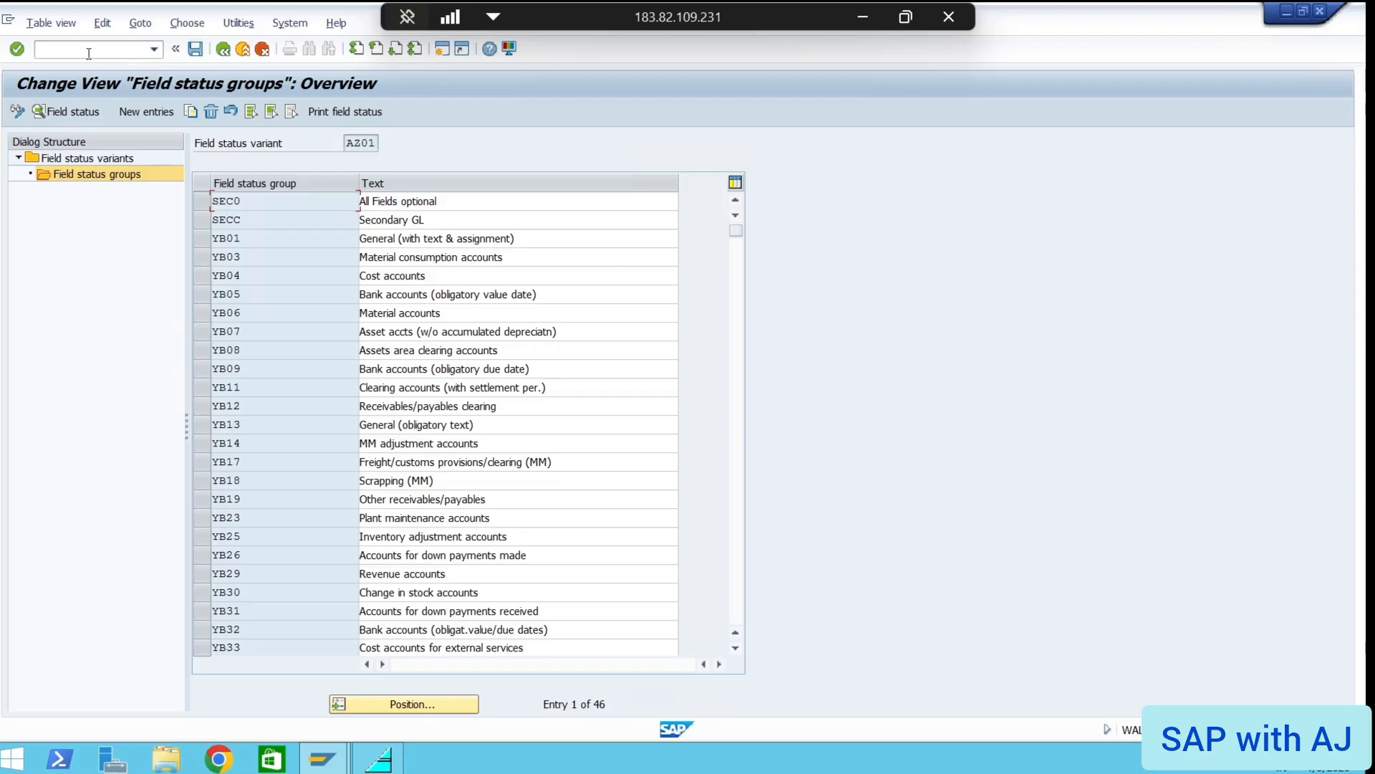
pyautogui.write('/n')
pyautogui.press('Return')
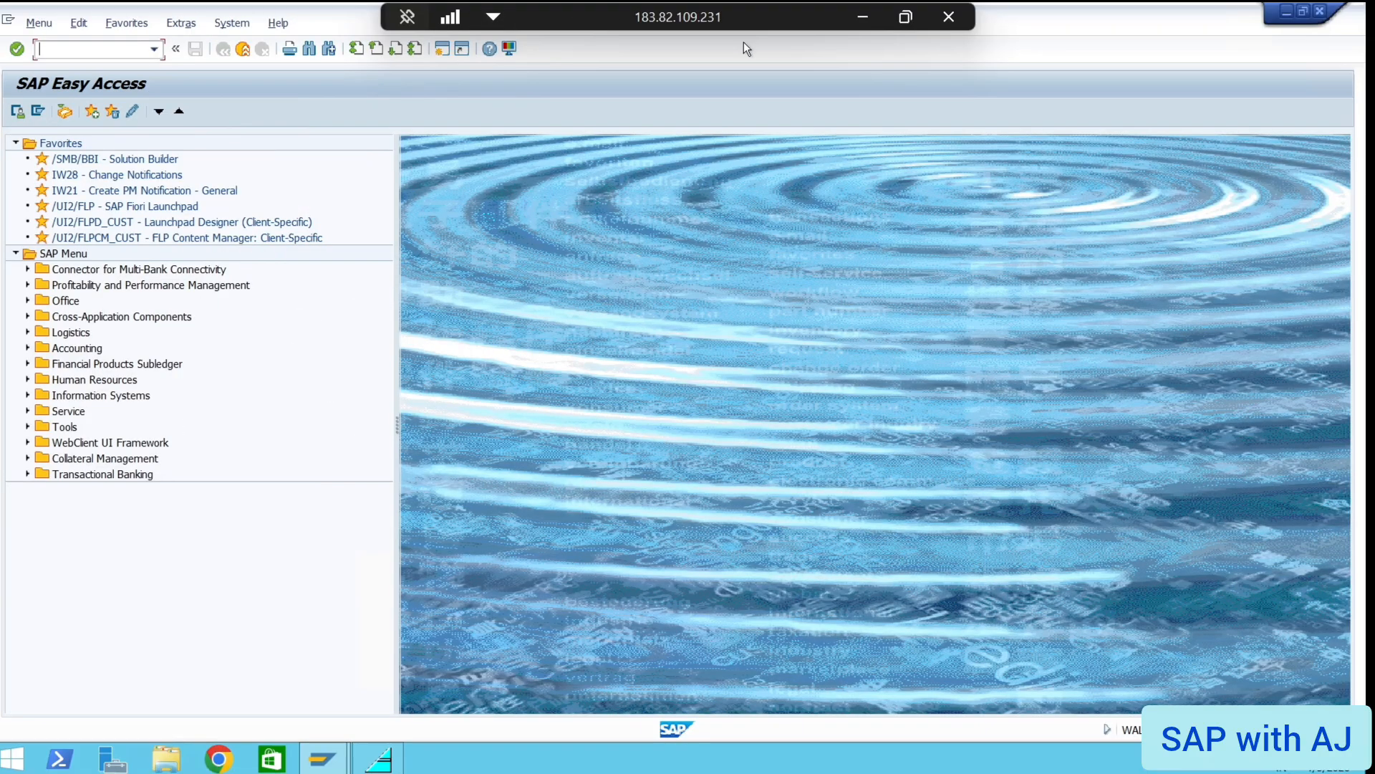
# Append 'AZ01' after '(SAP FI)' on slide 13's OBC4 line, then return to SAP
pyautogui.click(864, 17)
pyautogui.click(864, 17)
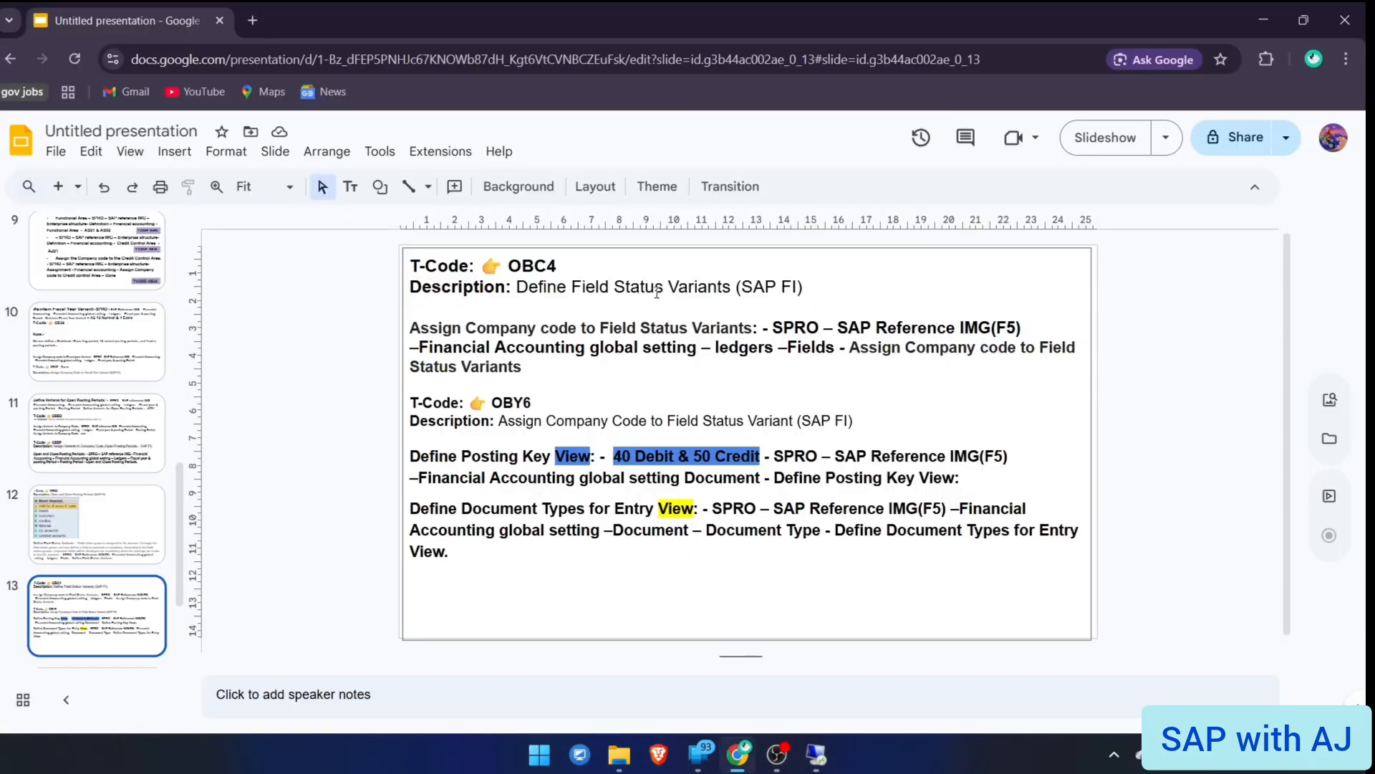
pyautogui.click(803, 288)
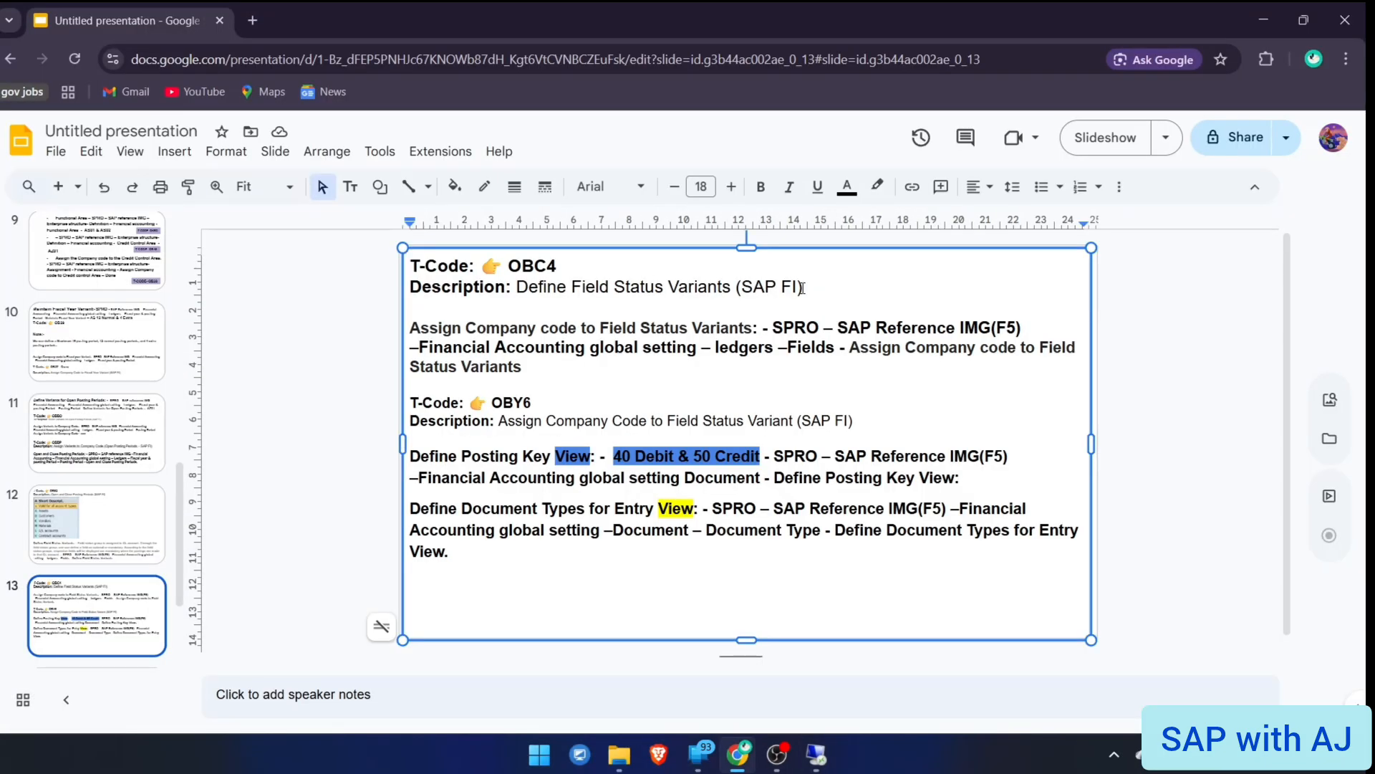
pyautogui.write('AX')
pyautogui.press('BackSpace')
pyautogui.press('BackSpace')
pyautogui.write('AZ01')
pyautogui.hotkey('alt', 'Tab')
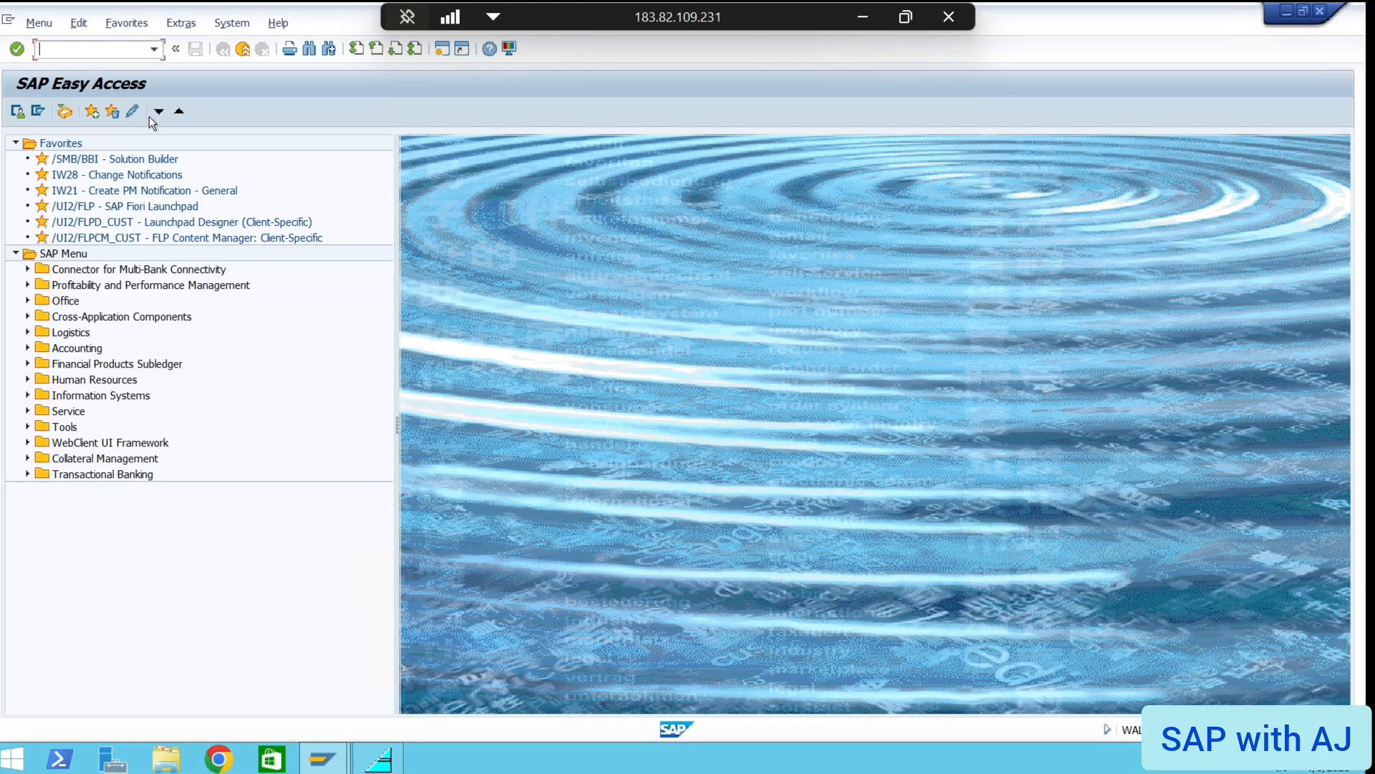
# Reopen OBC4, start copying variant 0010, then cancel the copy
pyautogui.write('OBC4')
pyautogui.press('Return')
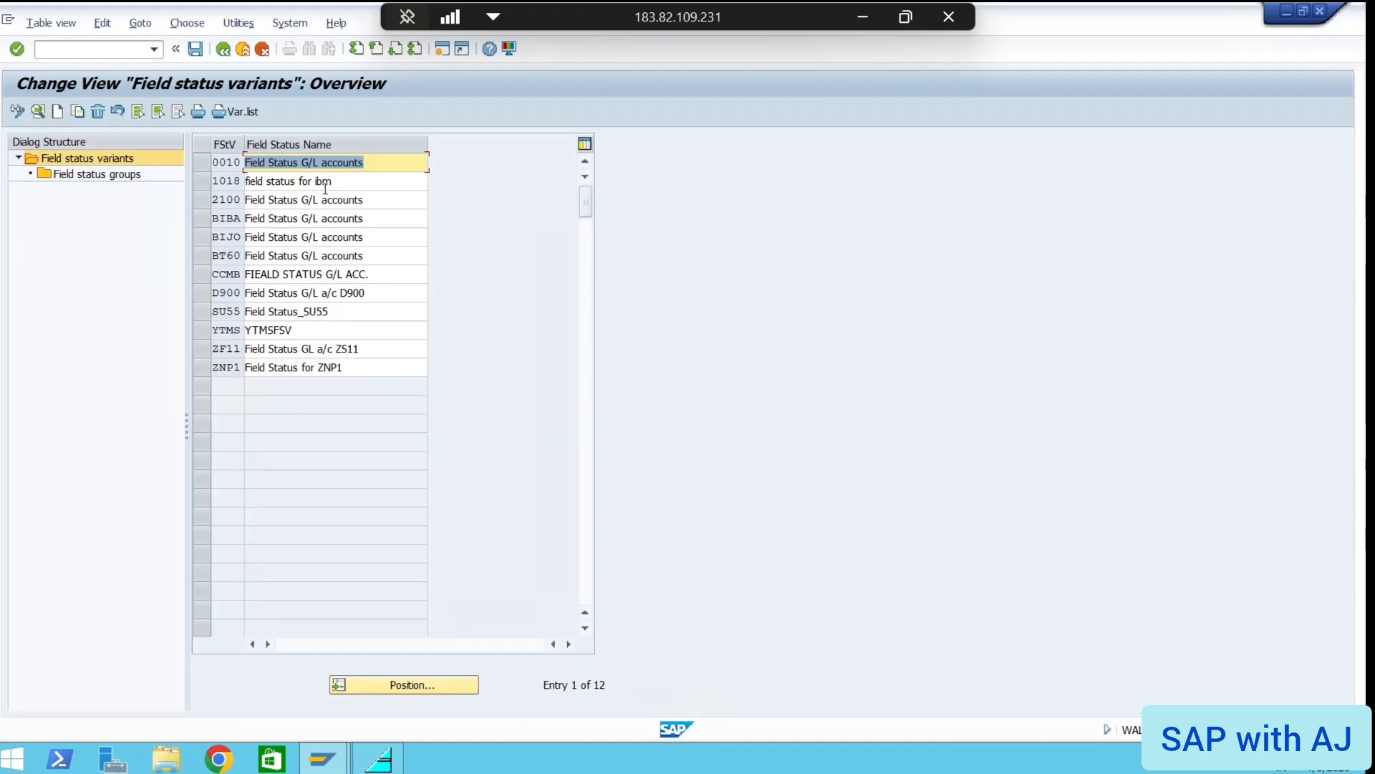
pyautogui.click(201, 163)
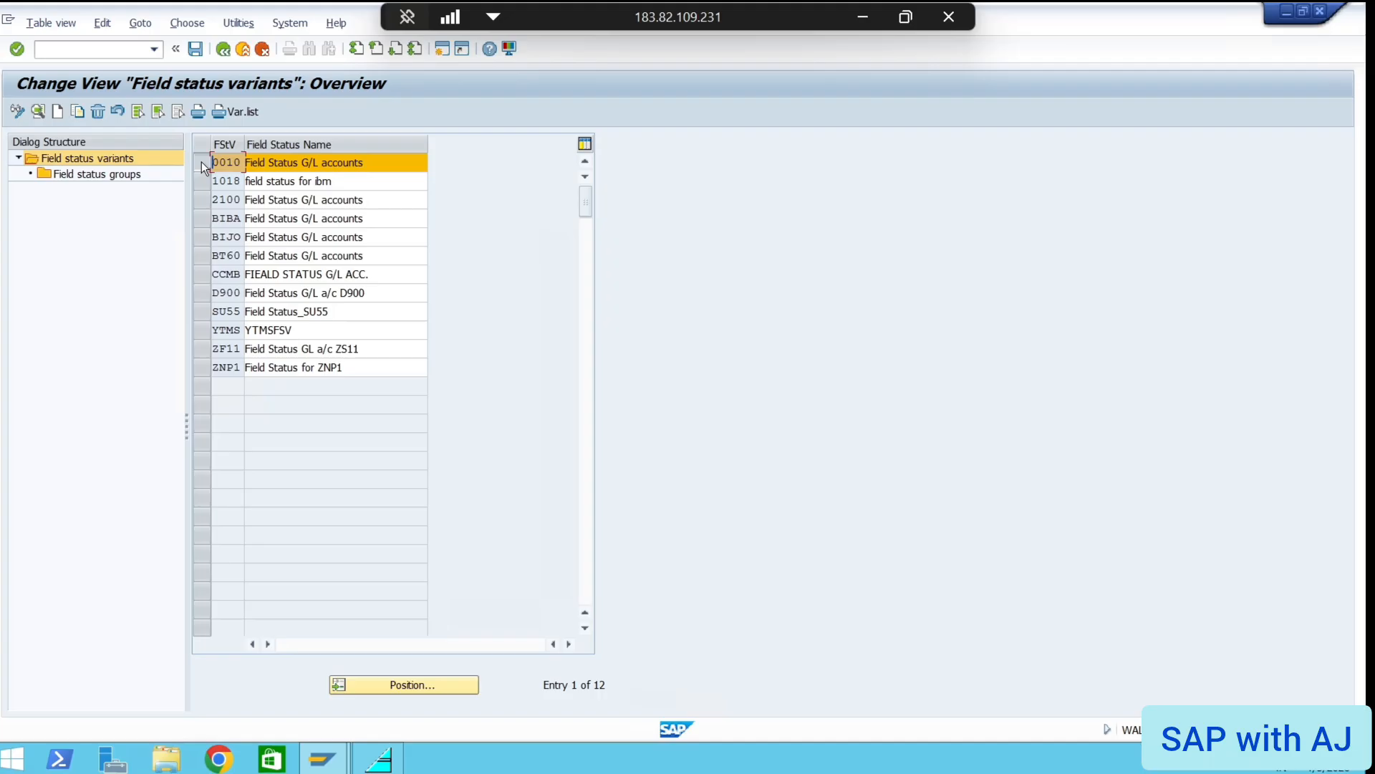
pyautogui.click(79, 110)
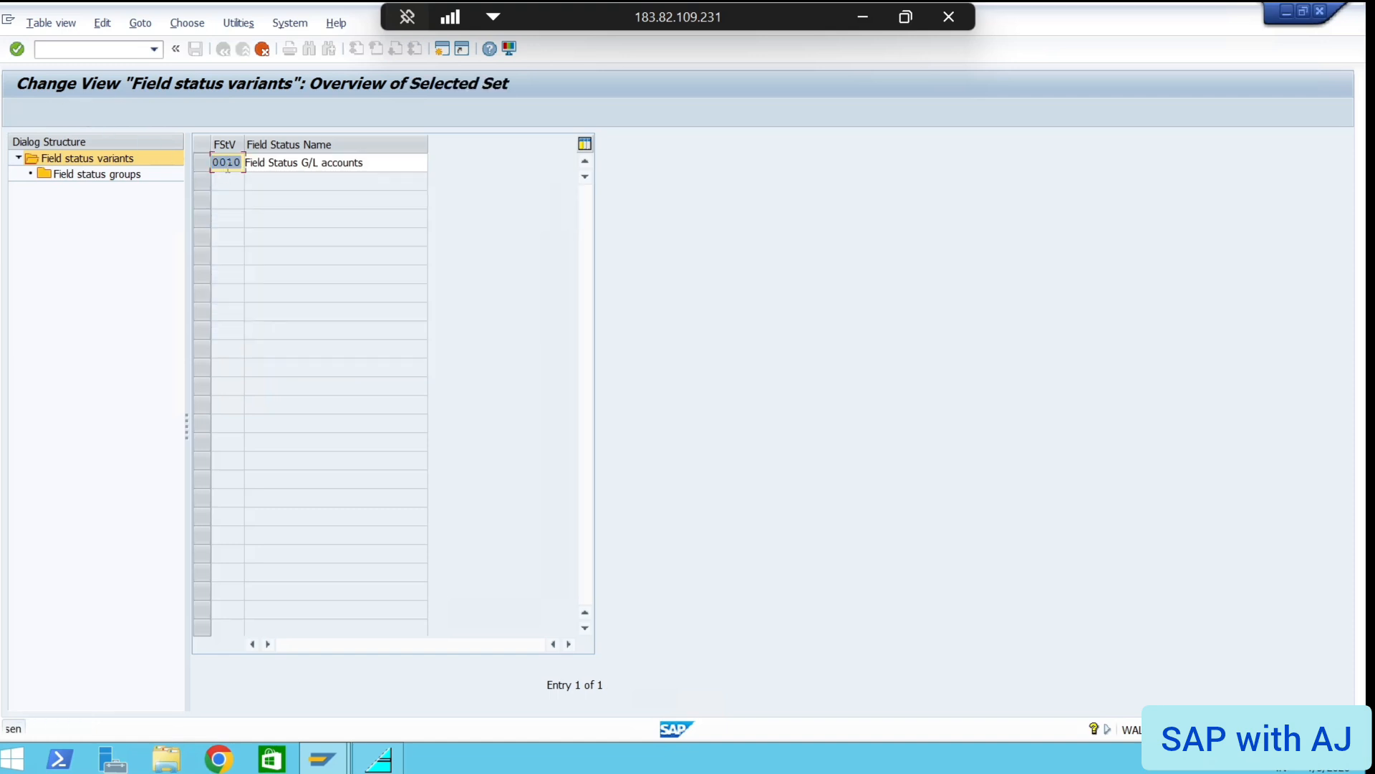
pyautogui.doubleClick(227, 162)
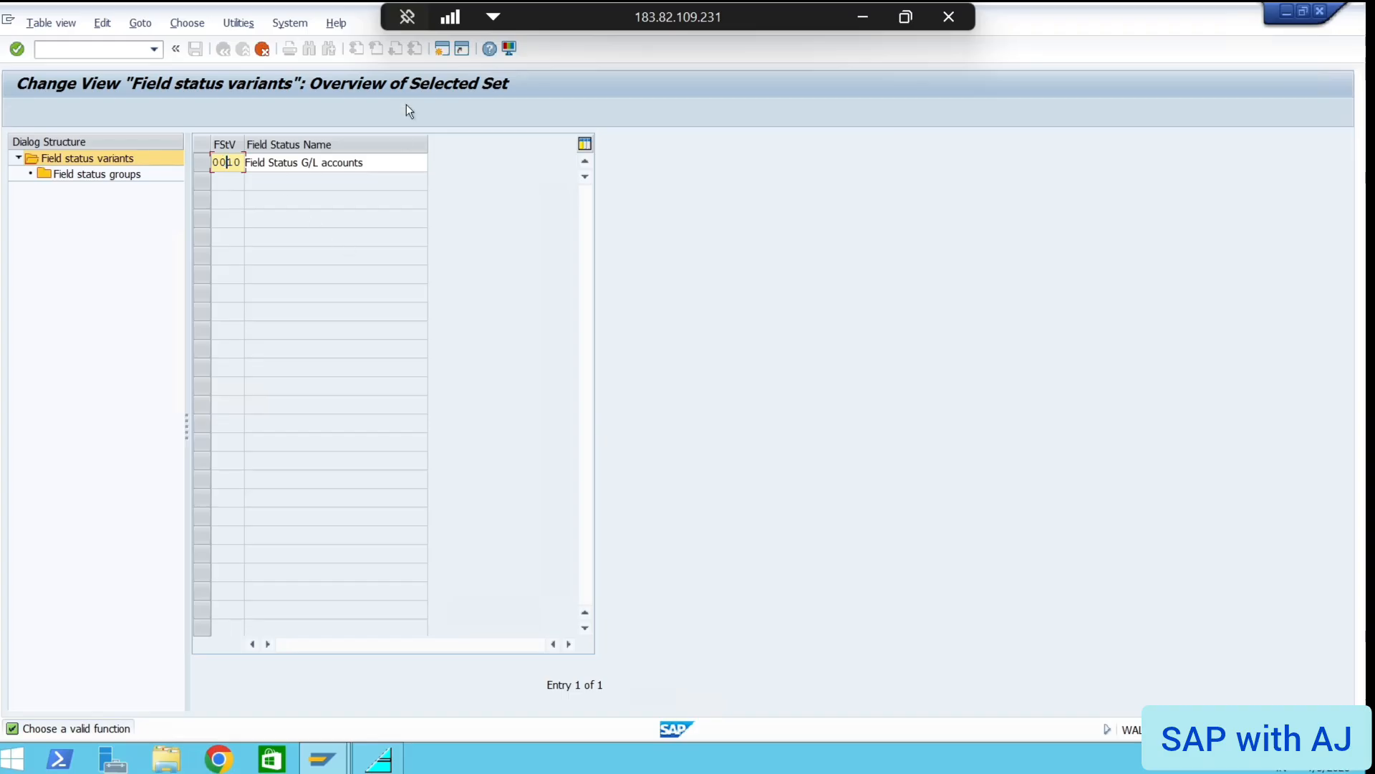
pyautogui.click(262, 49)
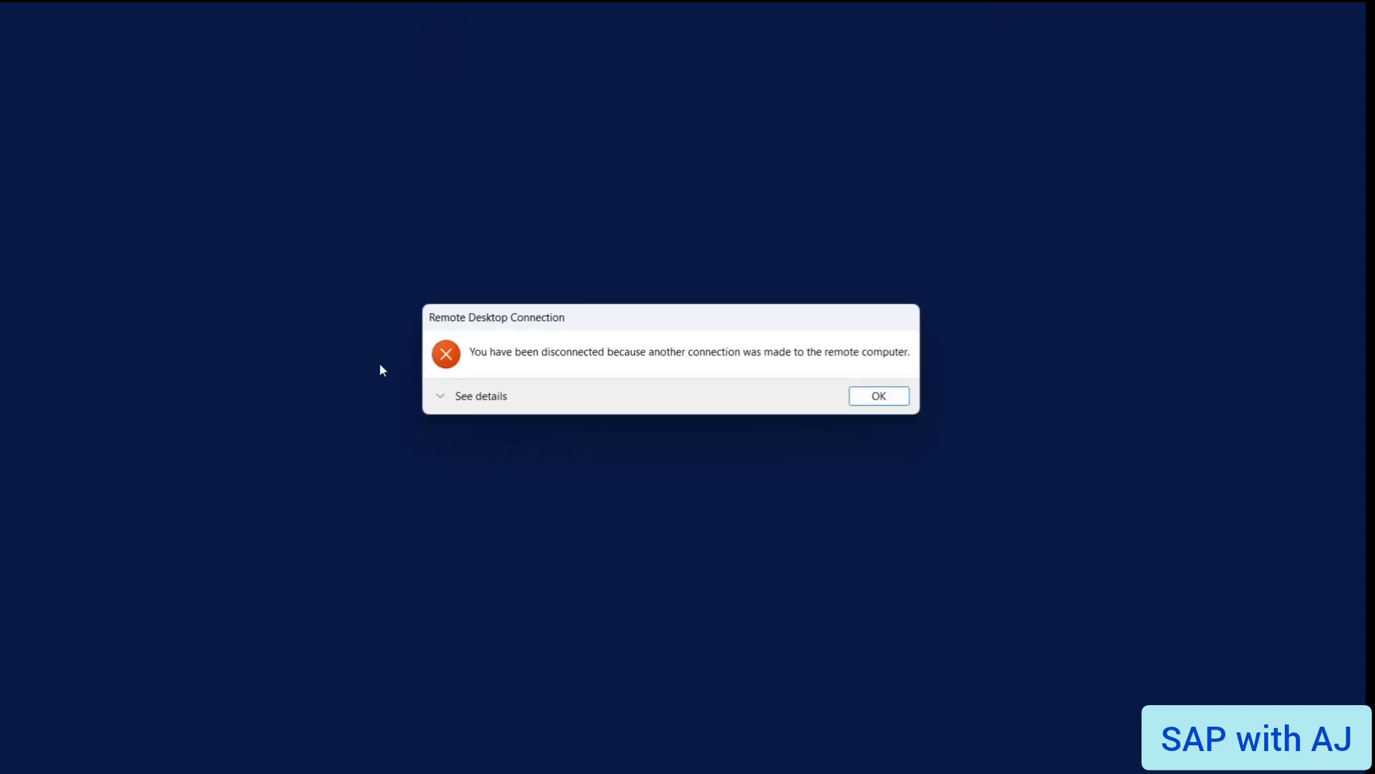
# Reconnect to the remote computer, accepting the unverified certificate
pyautogui.click(875, 393)
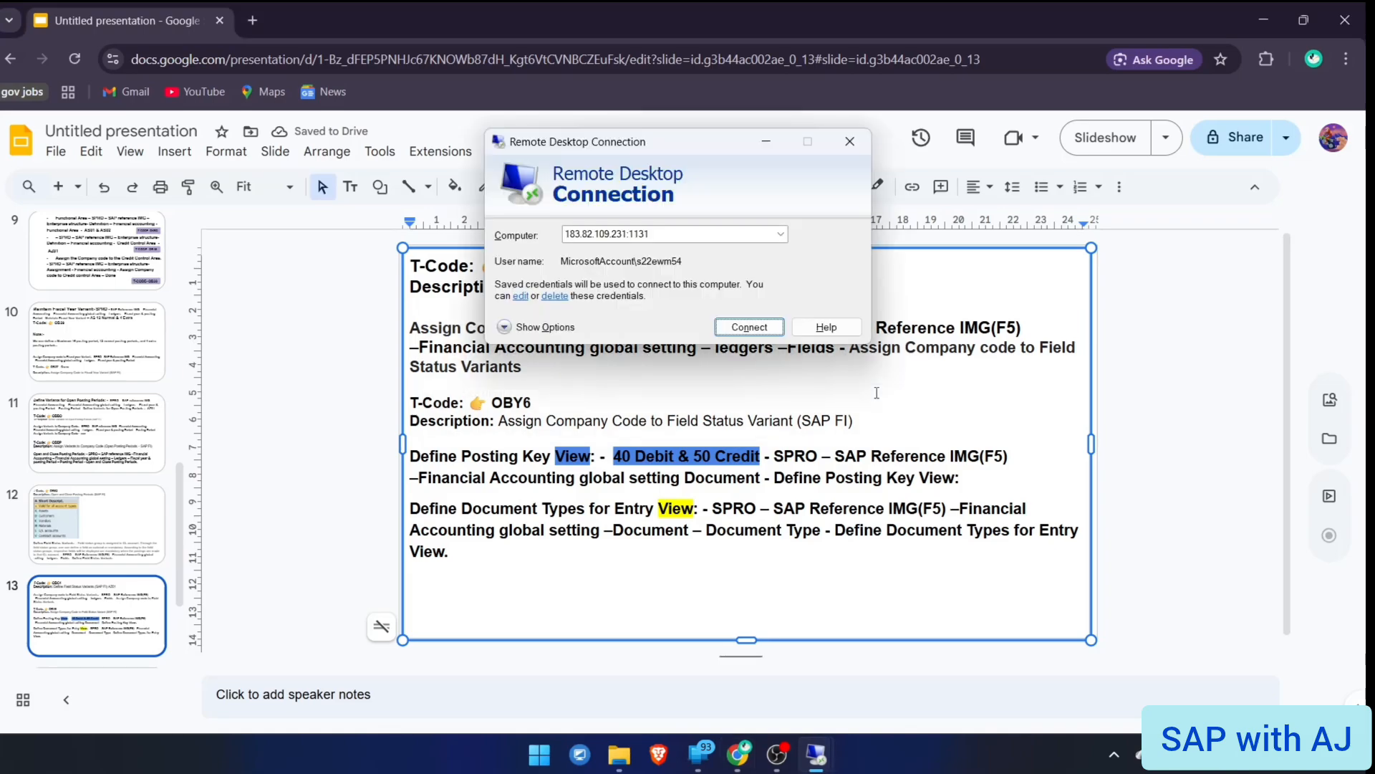
pyautogui.press('Return')
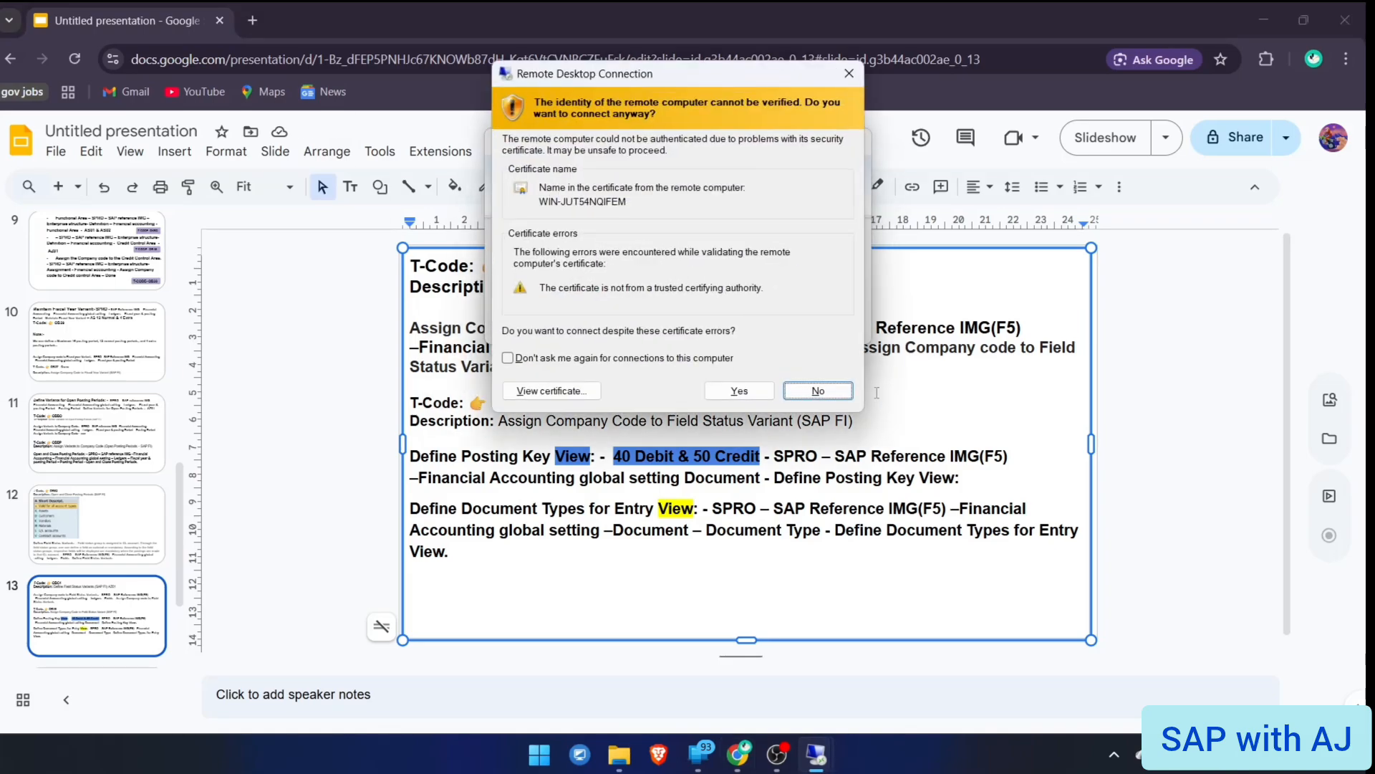
pyautogui.press('Left')
pyautogui.press('Return')
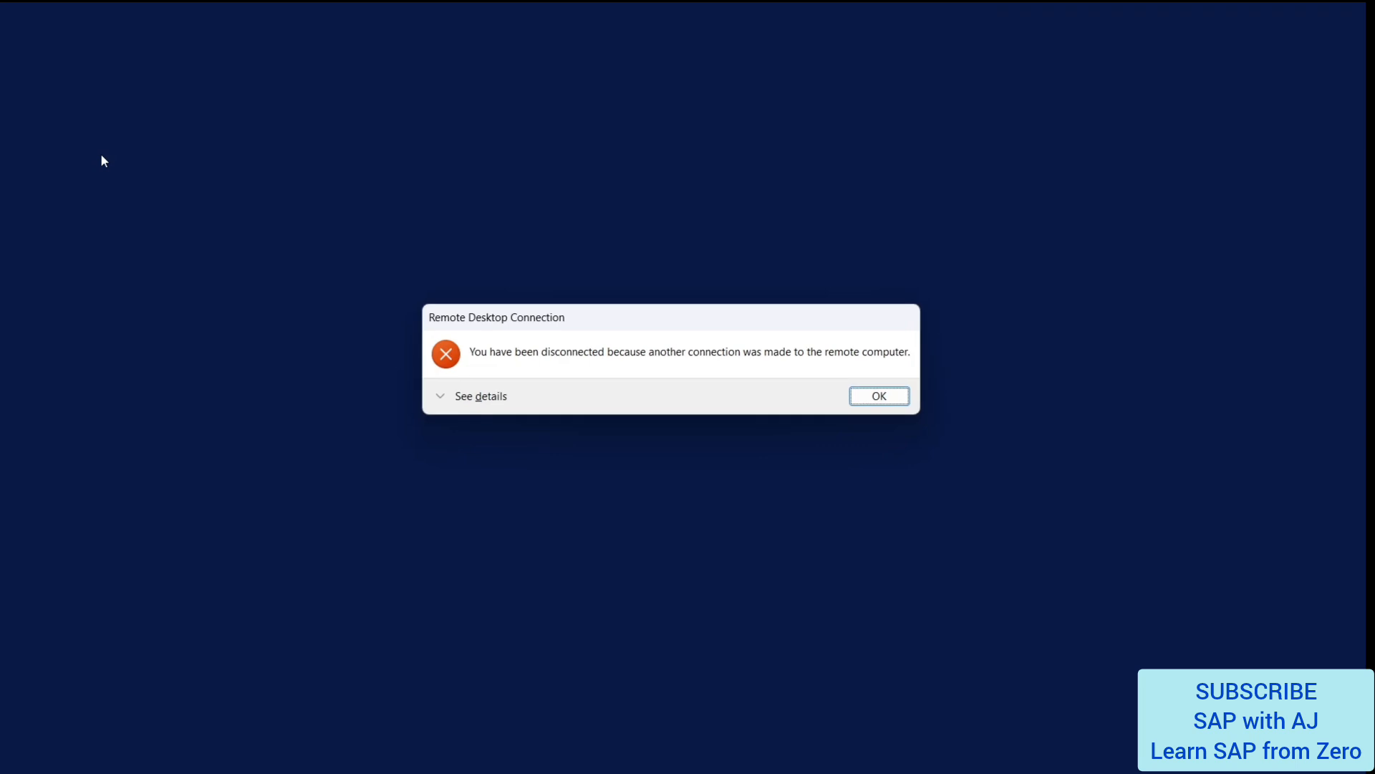
# Reconnect again after the second disconnection, accepting the certificate warning
pyautogui.press('Return')
pyautogui.press('Return')
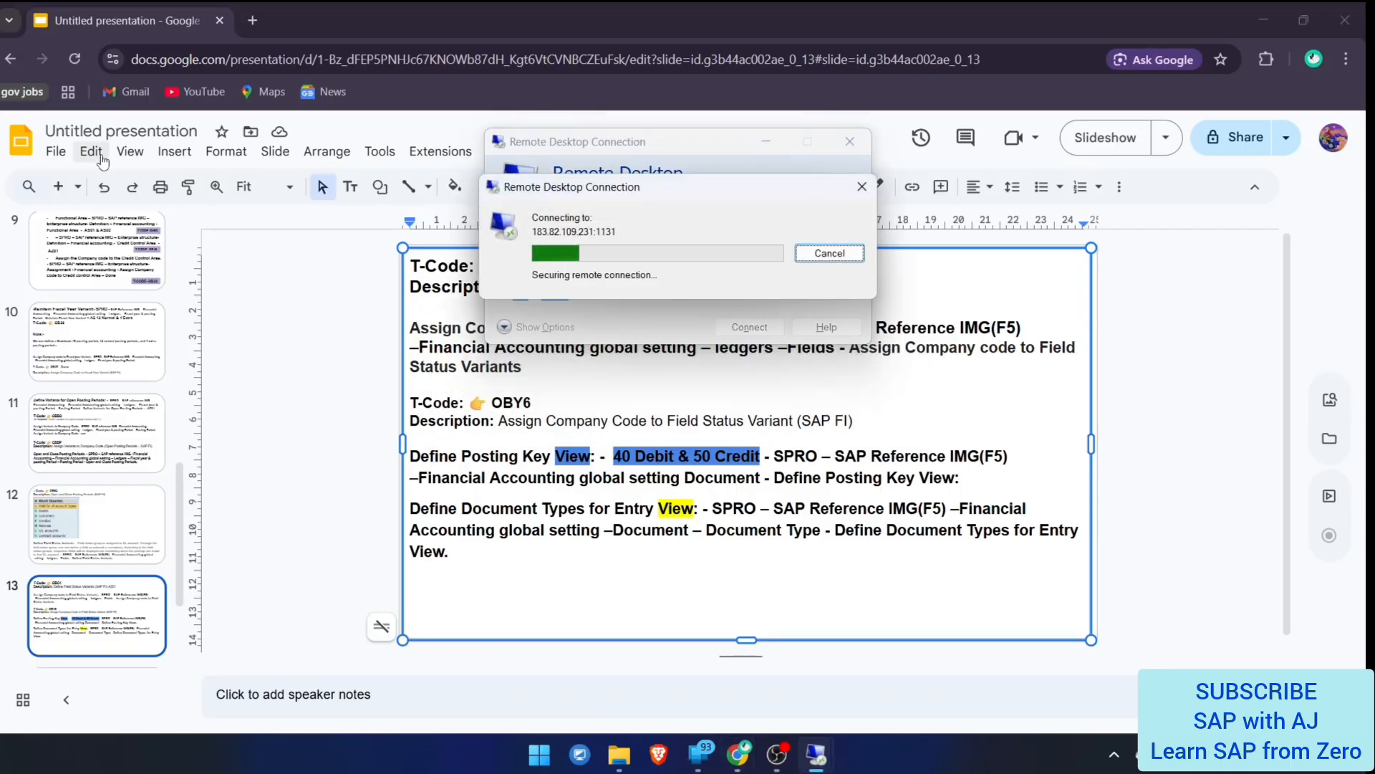
pyautogui.press('Left')
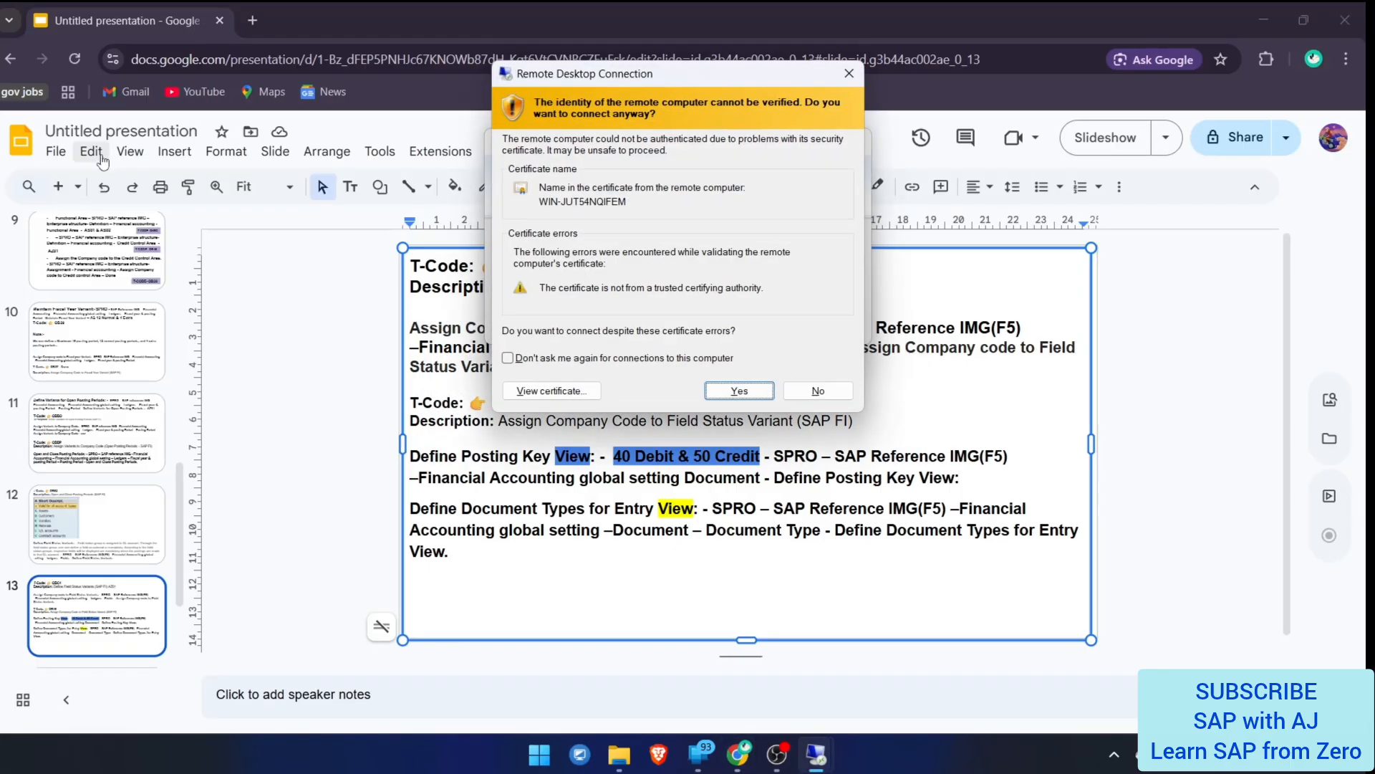
pyautogui.press('Return')
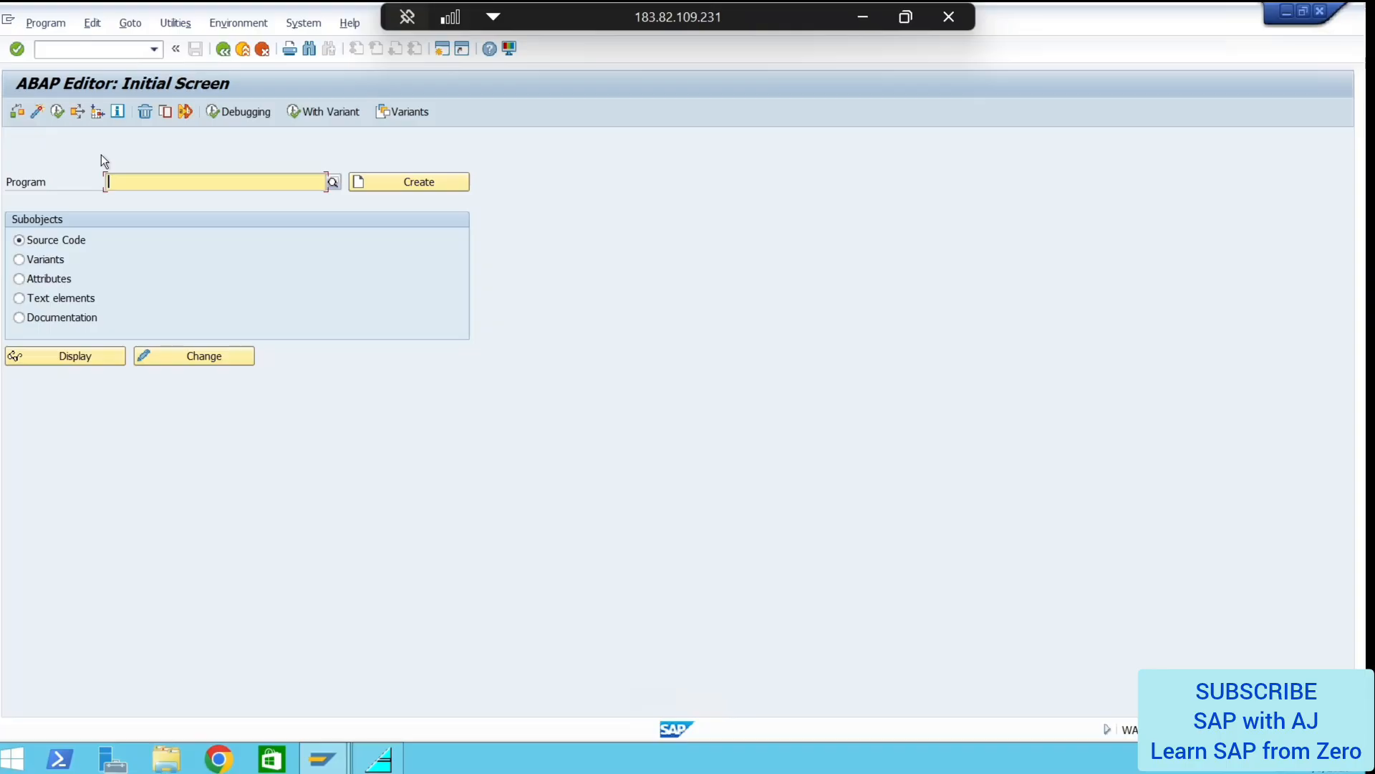
# Exit the ABAP Editor with /n and run transaction OBY6, fixing a mistyped code
pyautogui.click(94, 49)
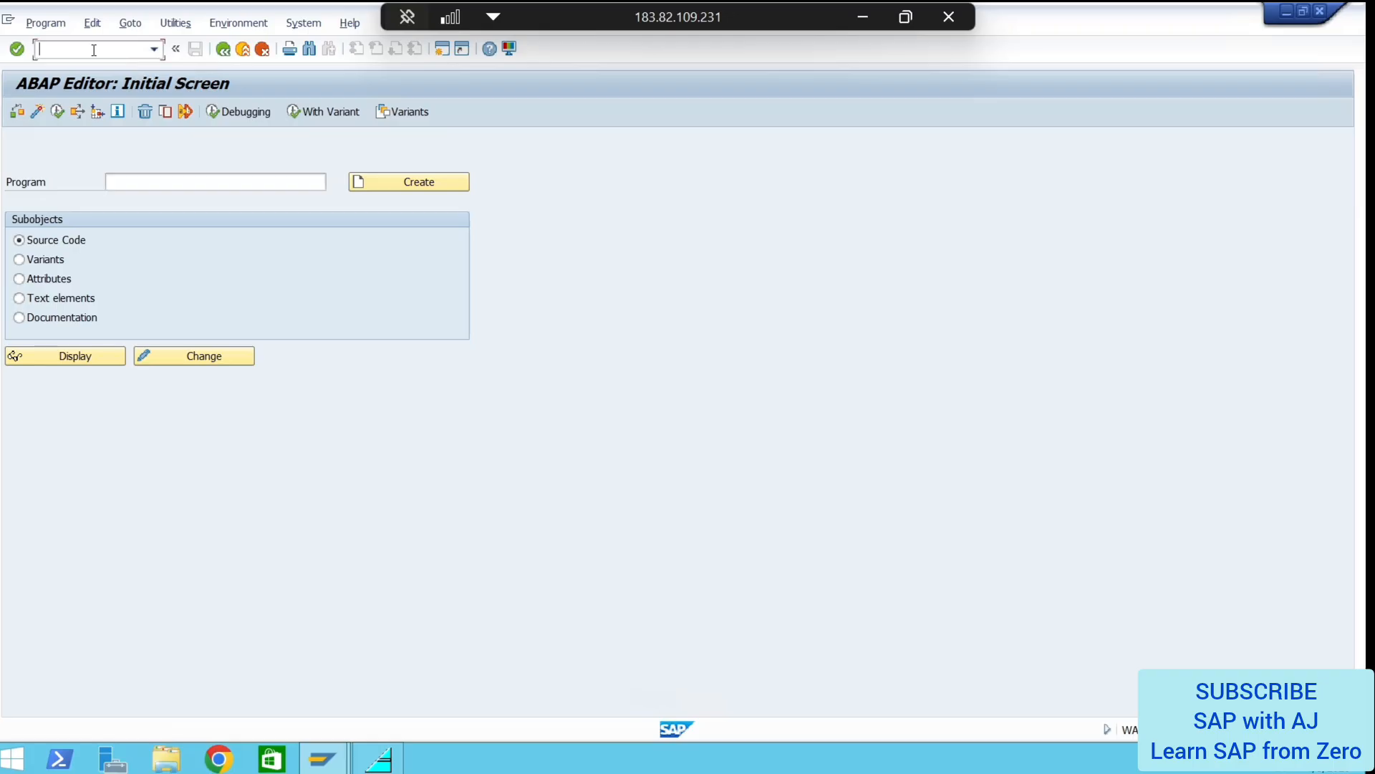
pyautogui.write('/n')
pyautogui.press('Return')
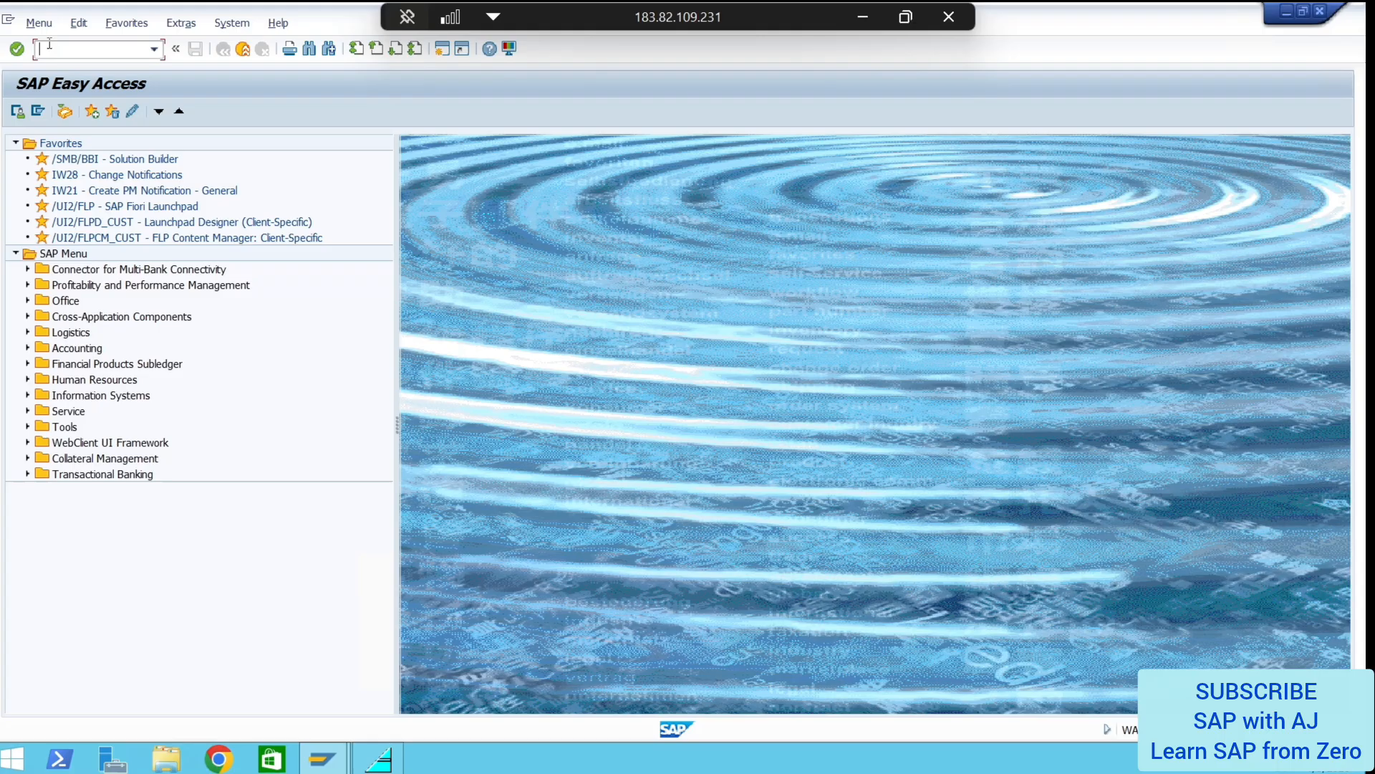
pyautogui.write('ONY')
pyautogui.press('BackSpace')
pyautogui.press('BackSpace')
pyautogui.write('BY6')
pyautogui.press('Return')
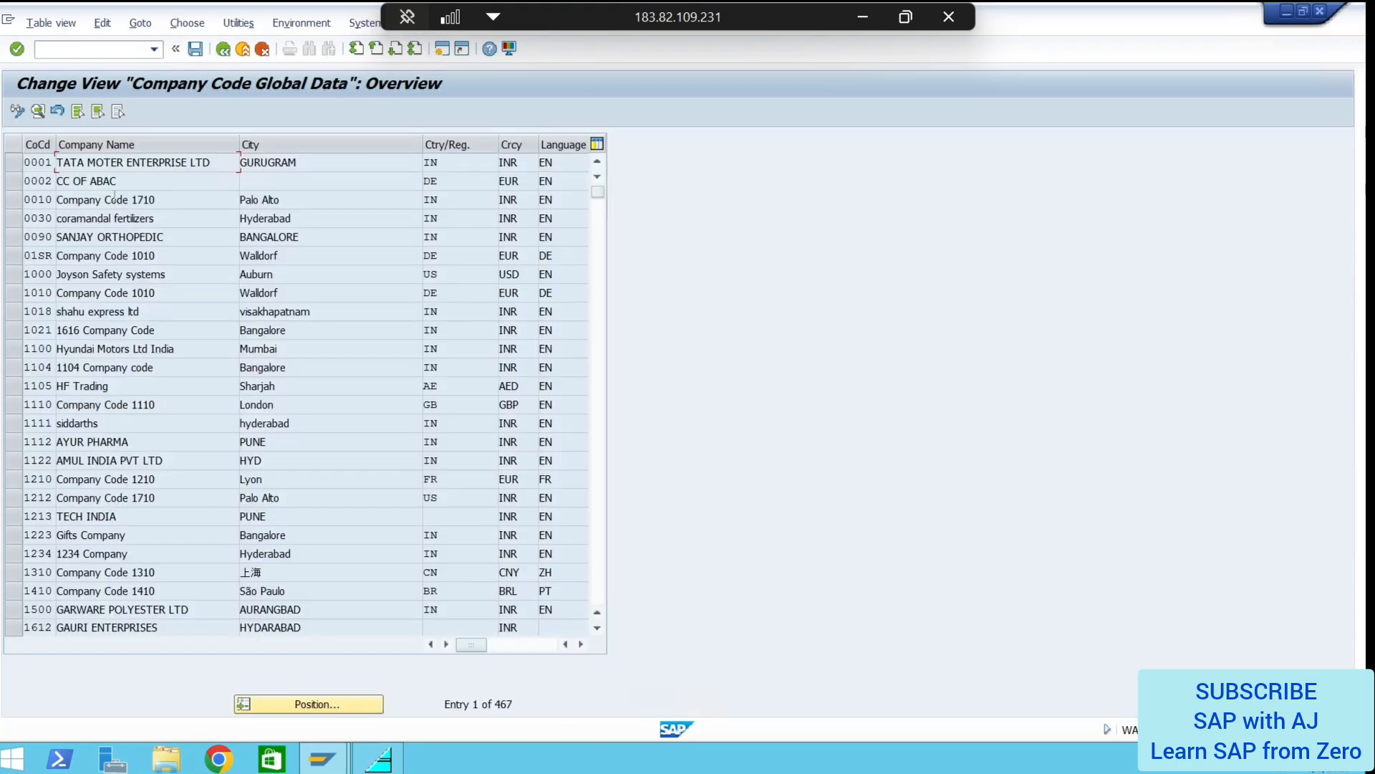
# Position the company code table on AP01 and select the AP01 and AP02 rows
pyautogui.click(323, 699)
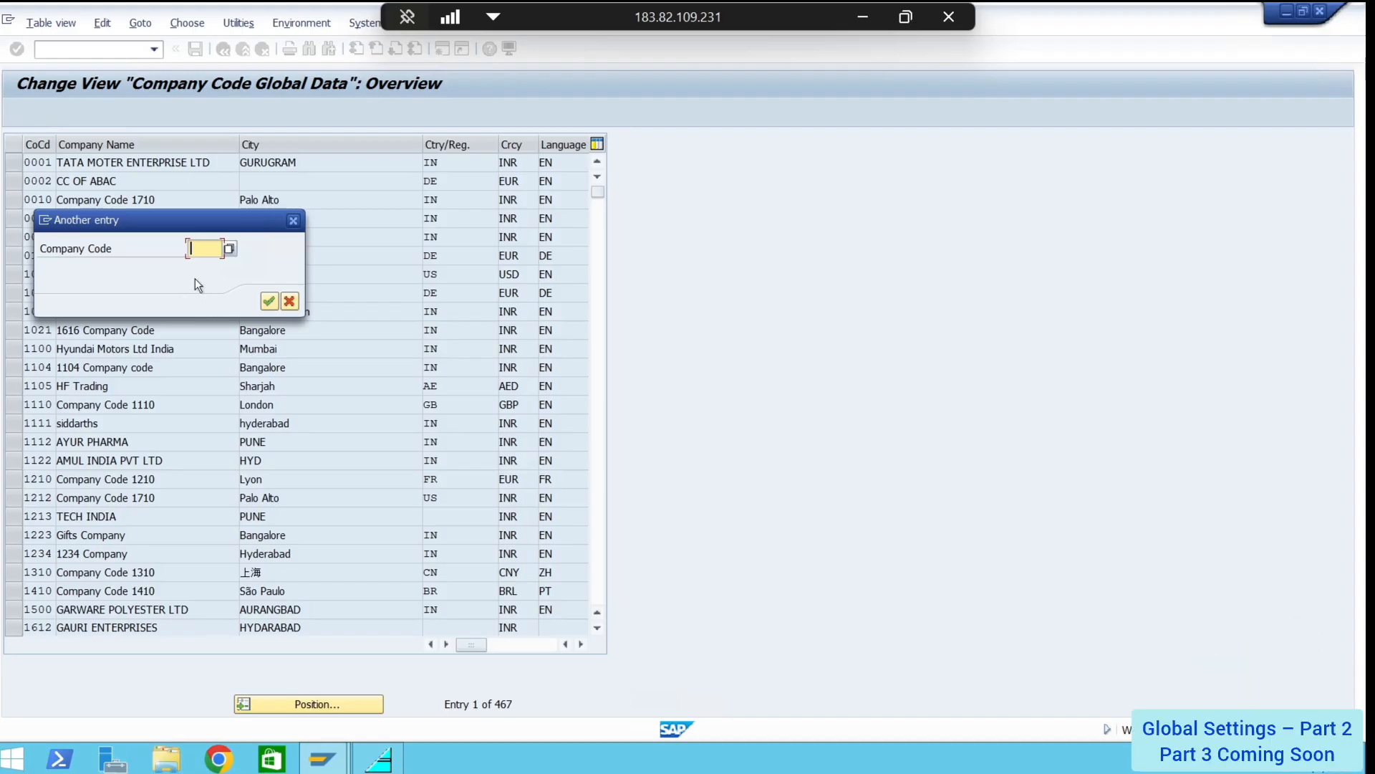
pyautogui.write('AP01')
pyautogui.press('Return')
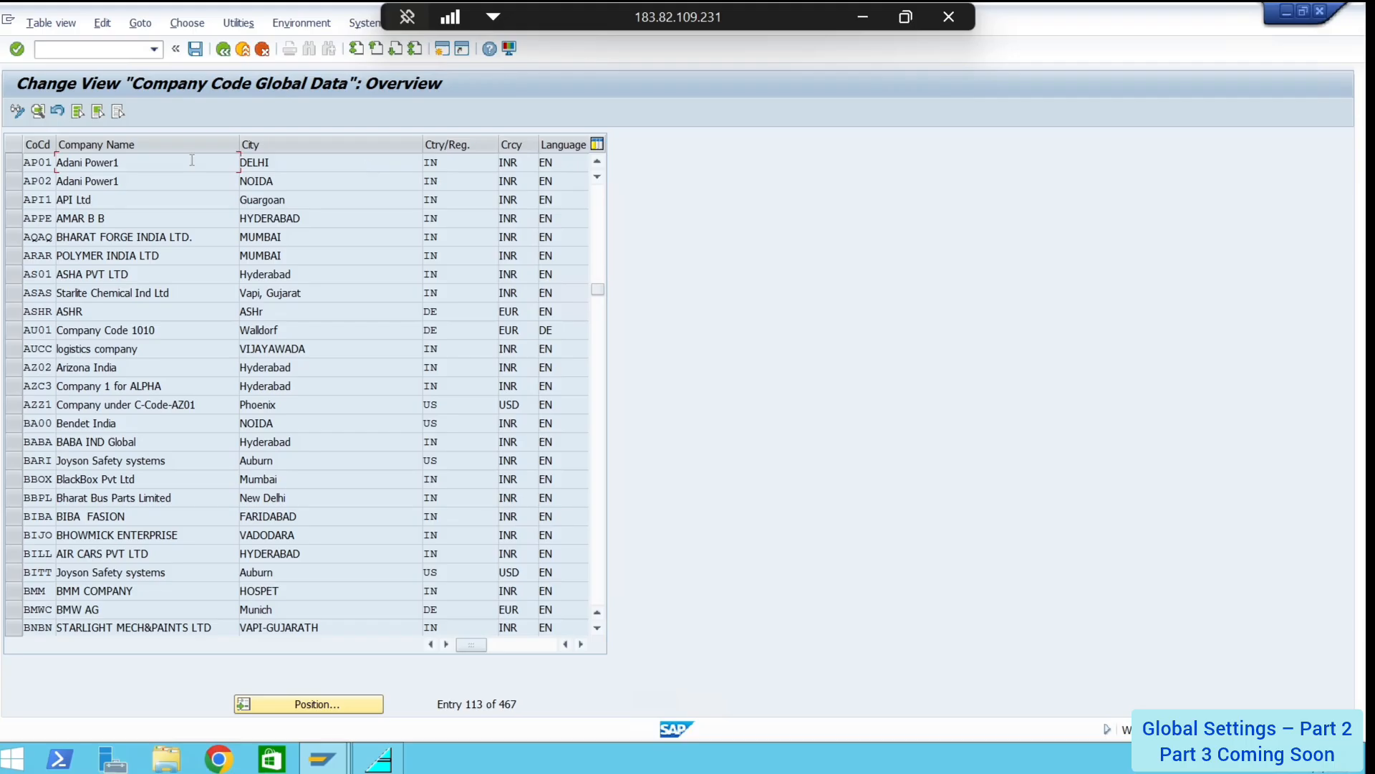
pyautogui.click(11, 164)
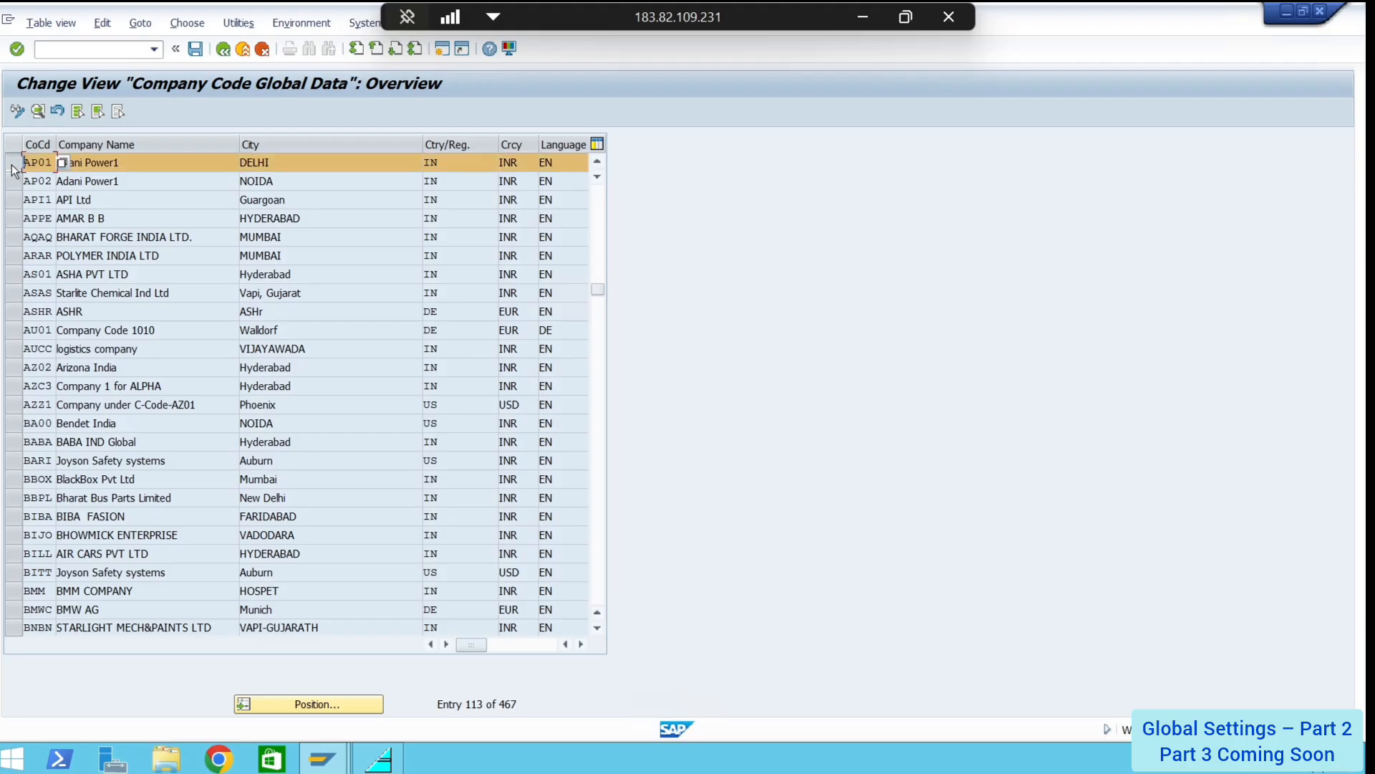
pyautogui.click(12, 166)
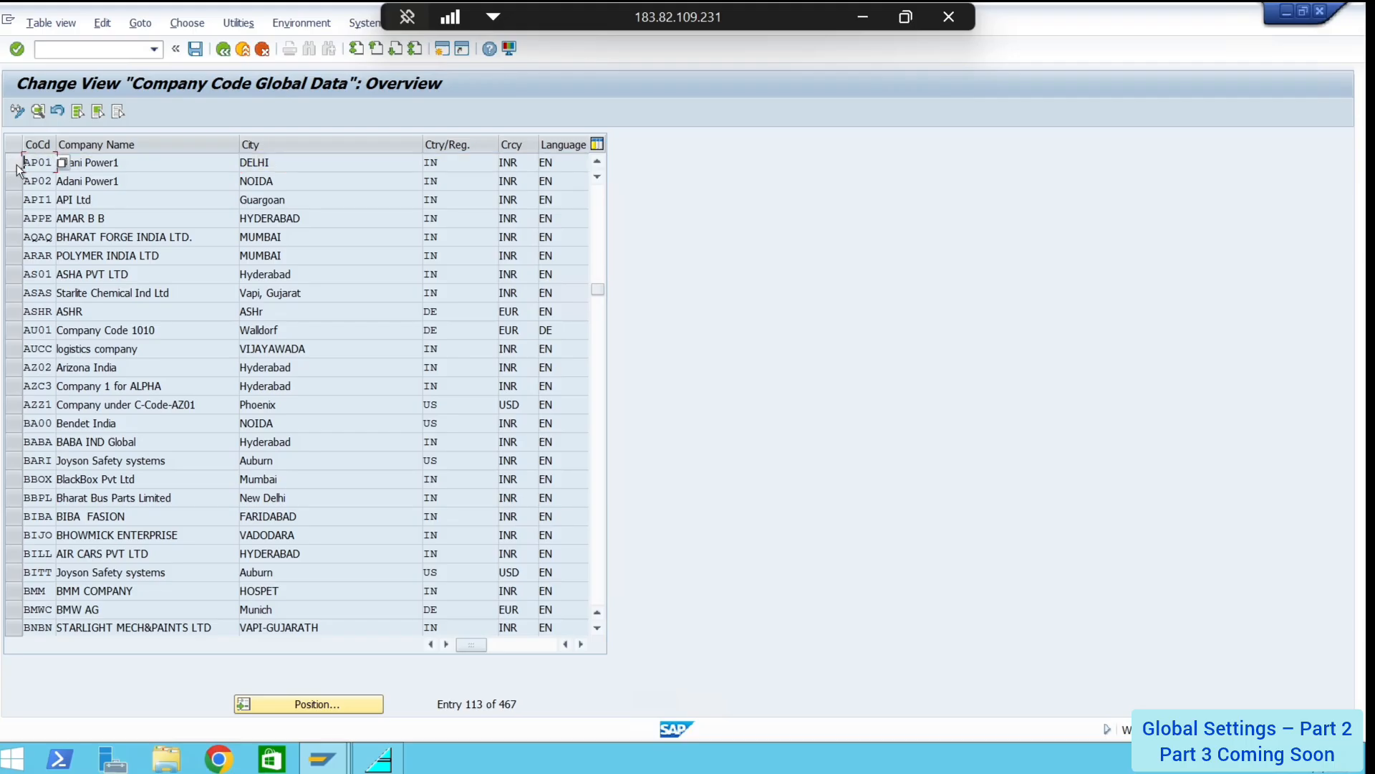
pyautogui.click(11, 163)
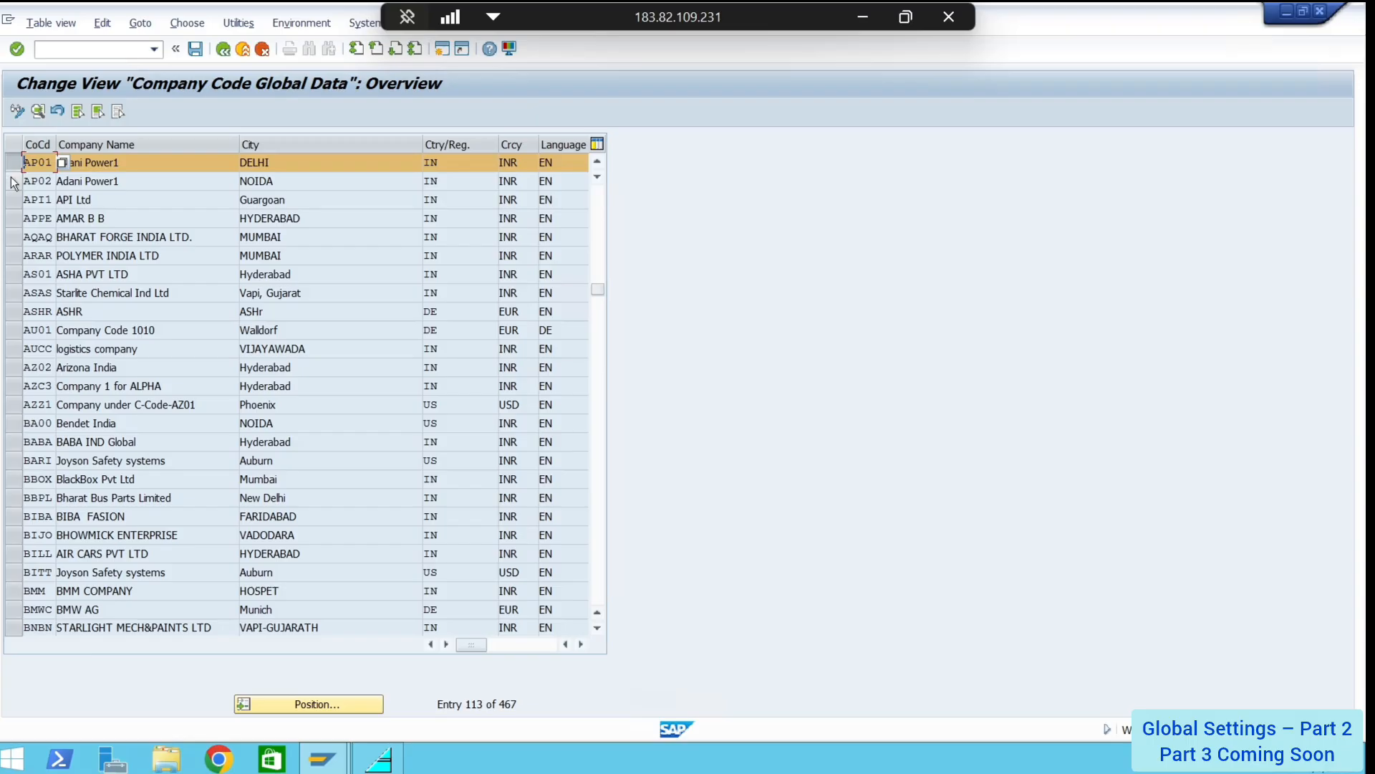
pyautogui.click(12, 181)
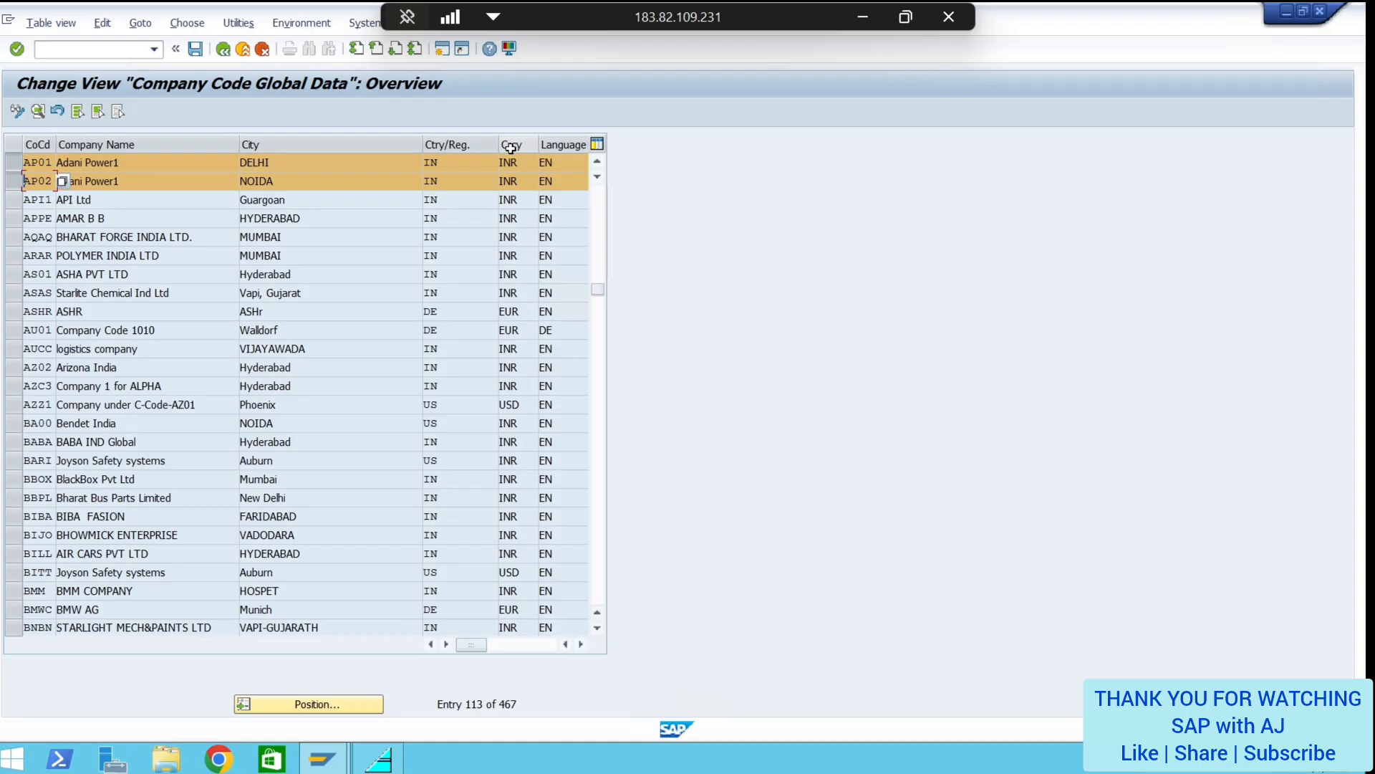
# Save the company code settings and minimize the remote session to return to the slides
pyautogui.hotkey('ctrl', 's')
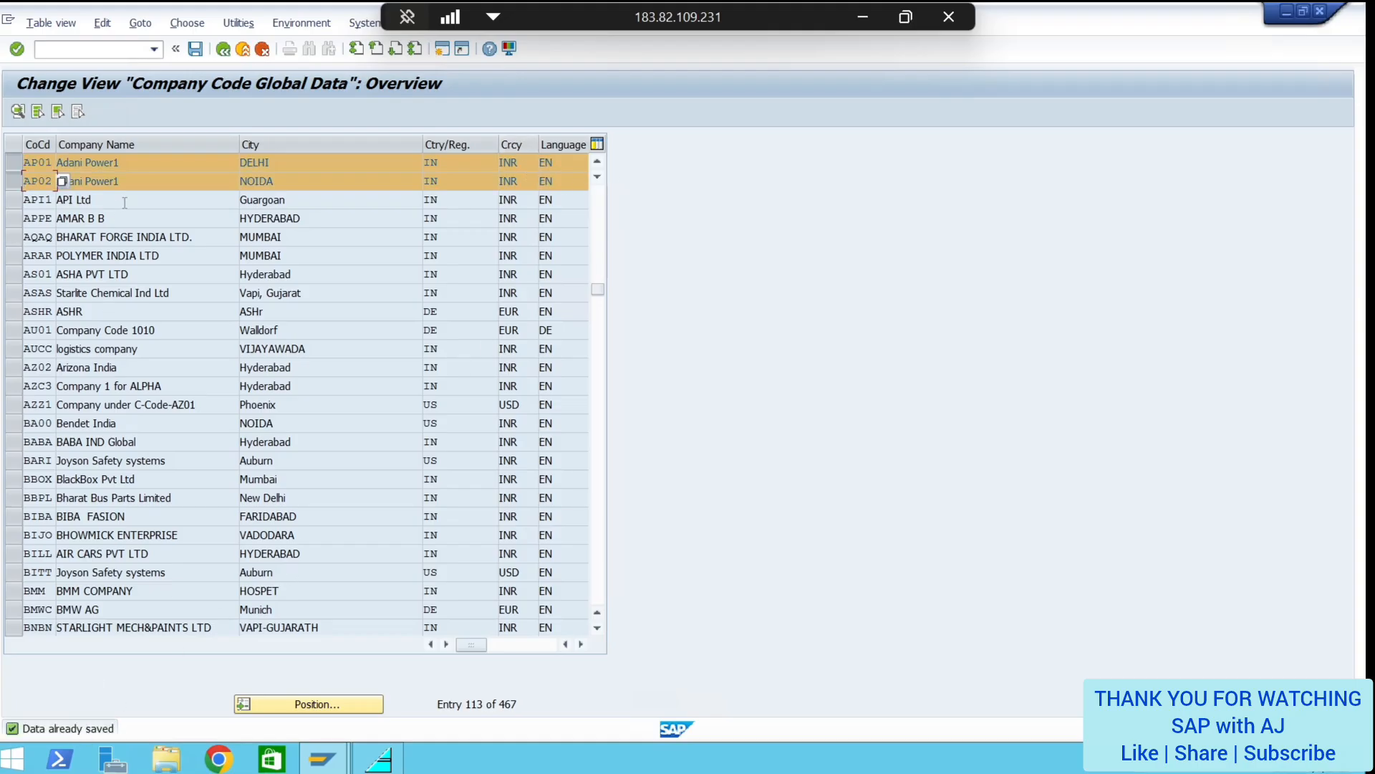
pyautogui.click(125, 203)
pyautogui.click(861, 14)
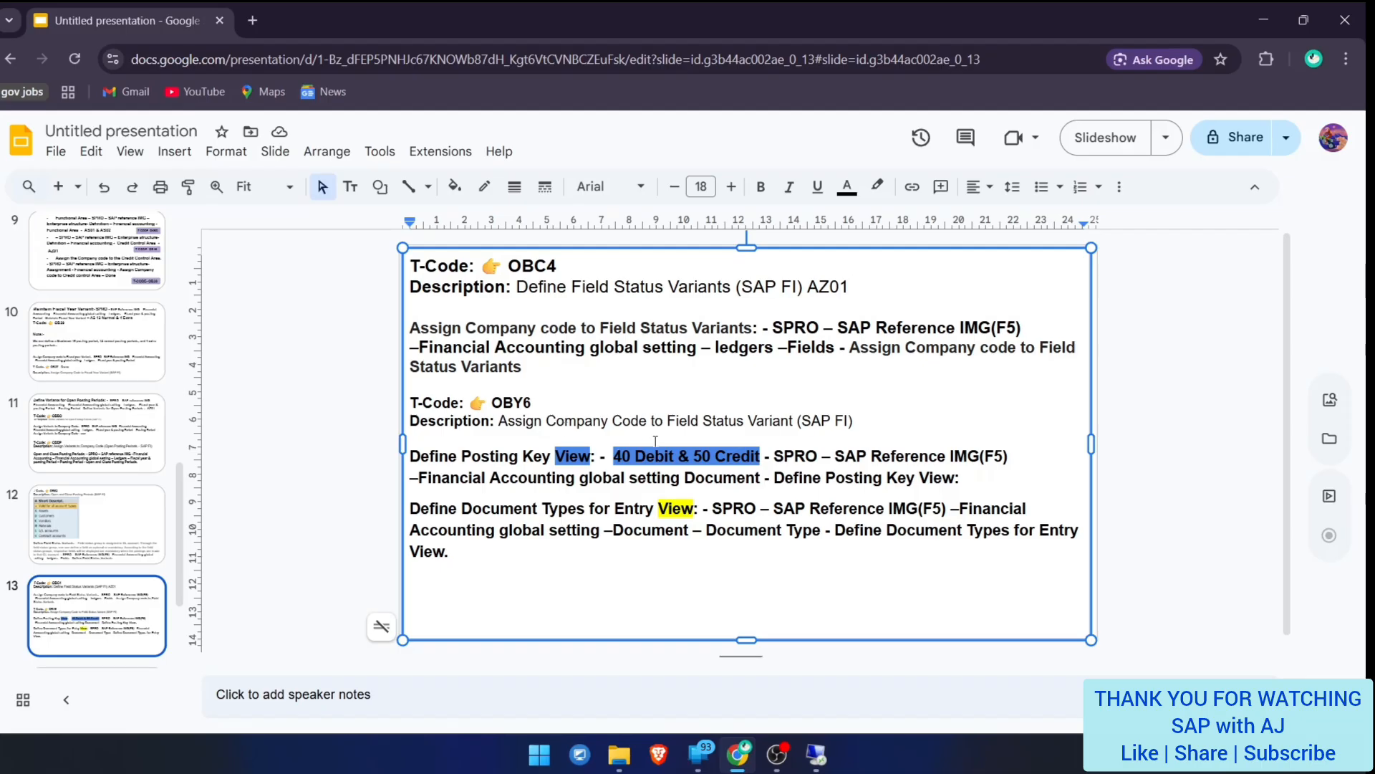
# Append 'Done.' to the end of the OBY6 description line on slide 13
pyautogui.click(857, 424)
pyautogui.write('Done.')
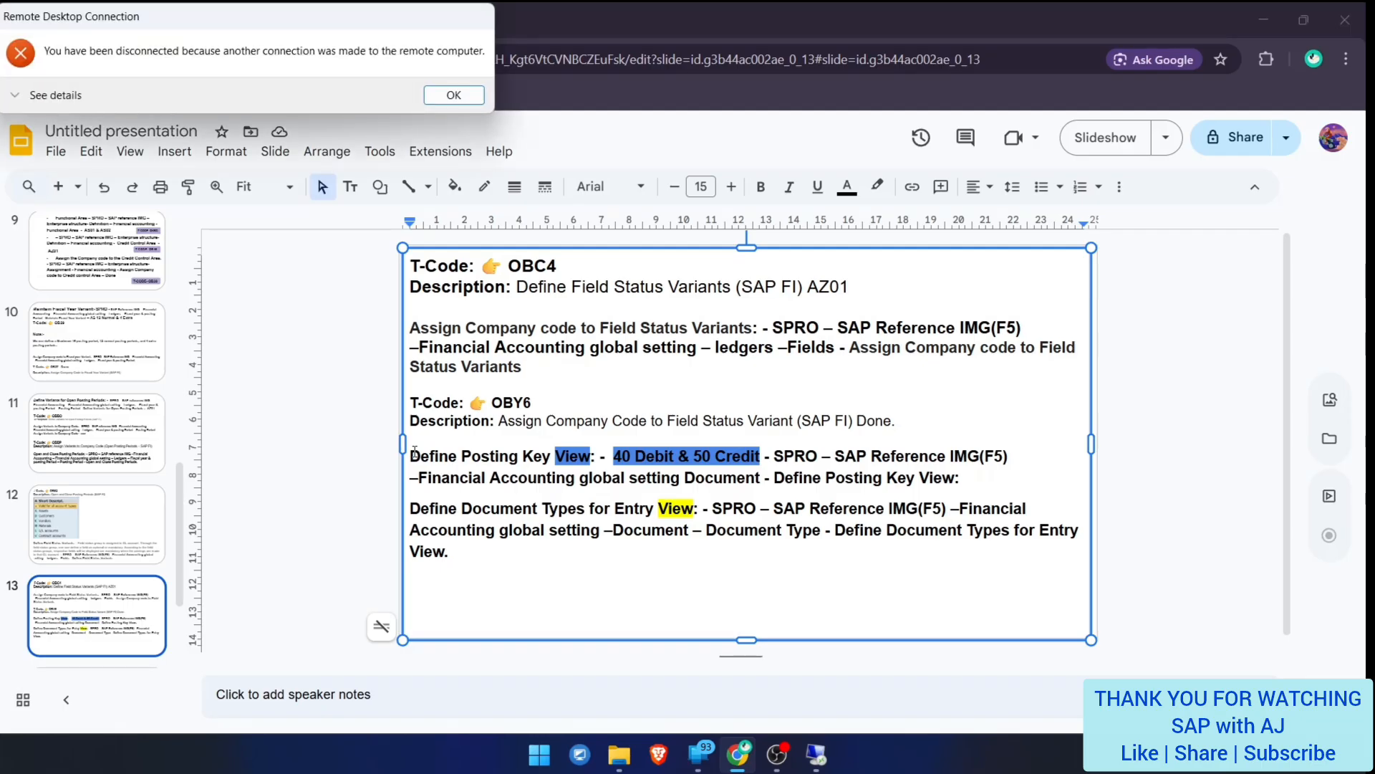
# Dismiss the RDP disconnect notice, minimize Remote Desktop Connection, and go to slide 12
pyautogui.click(453, 95)
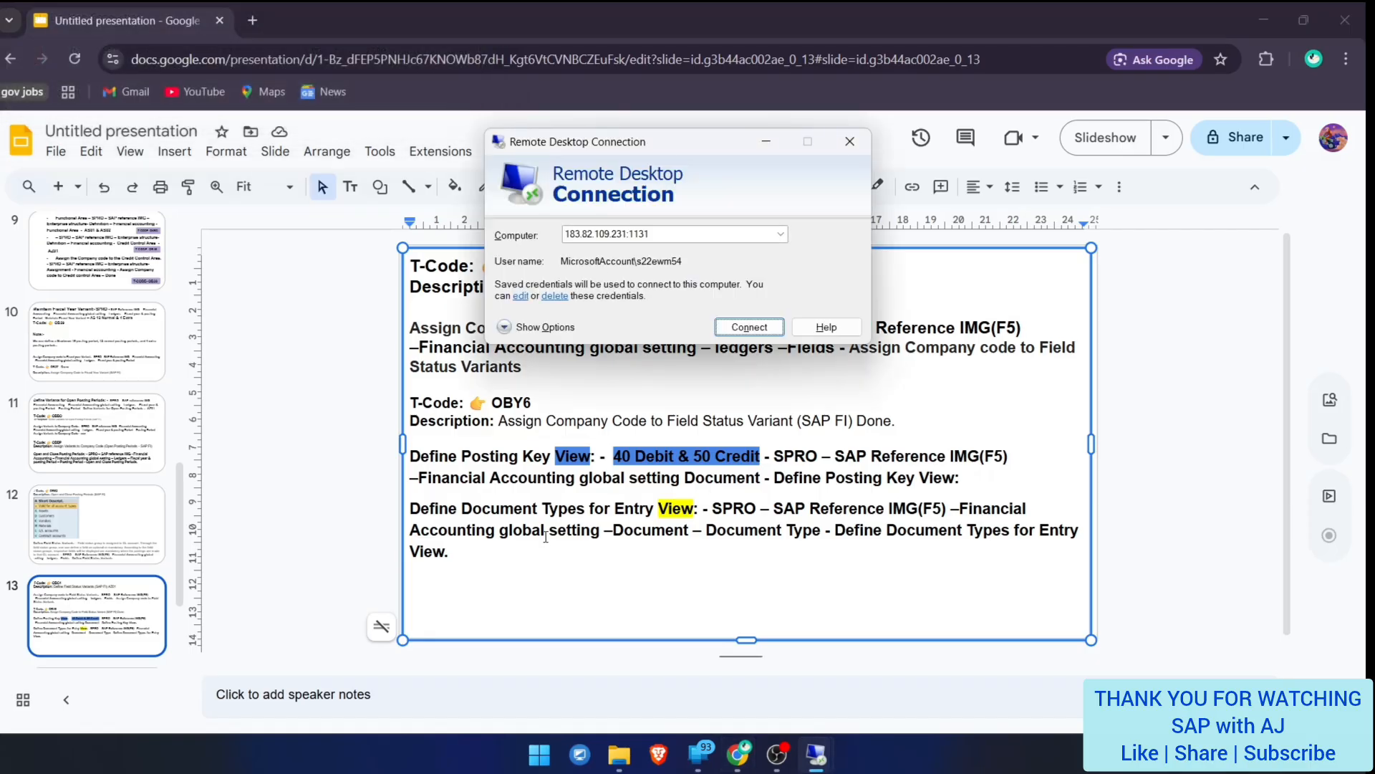
pyautogui.click(768, 141)
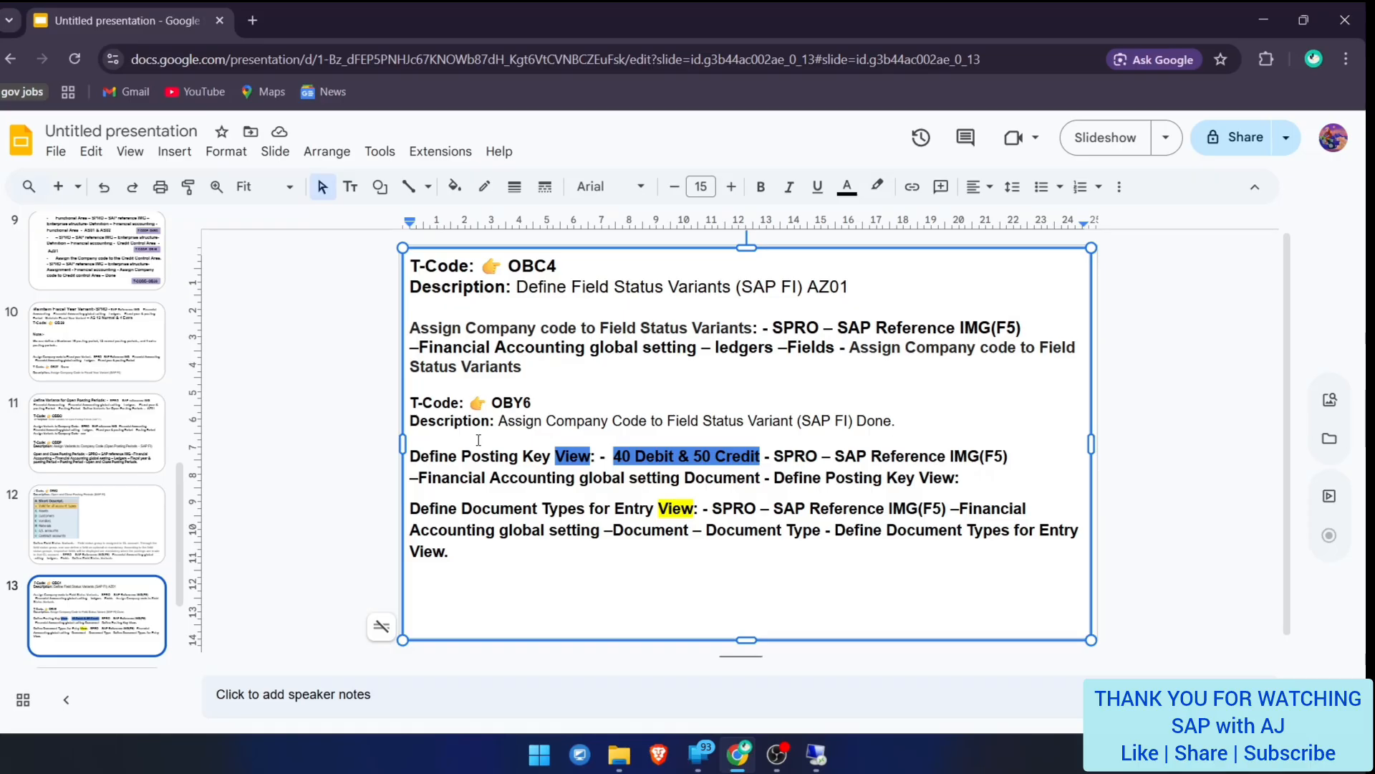
pyautogui.click(97, 508)
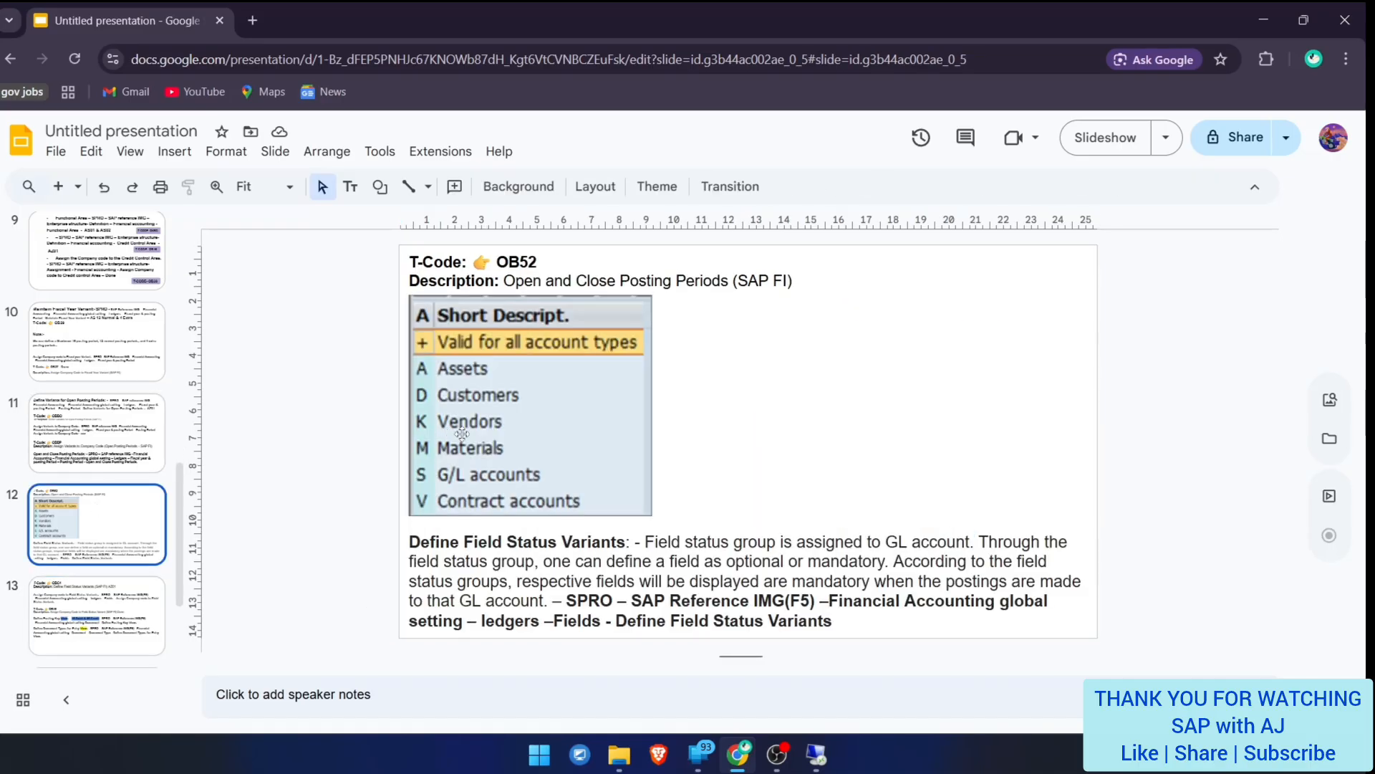